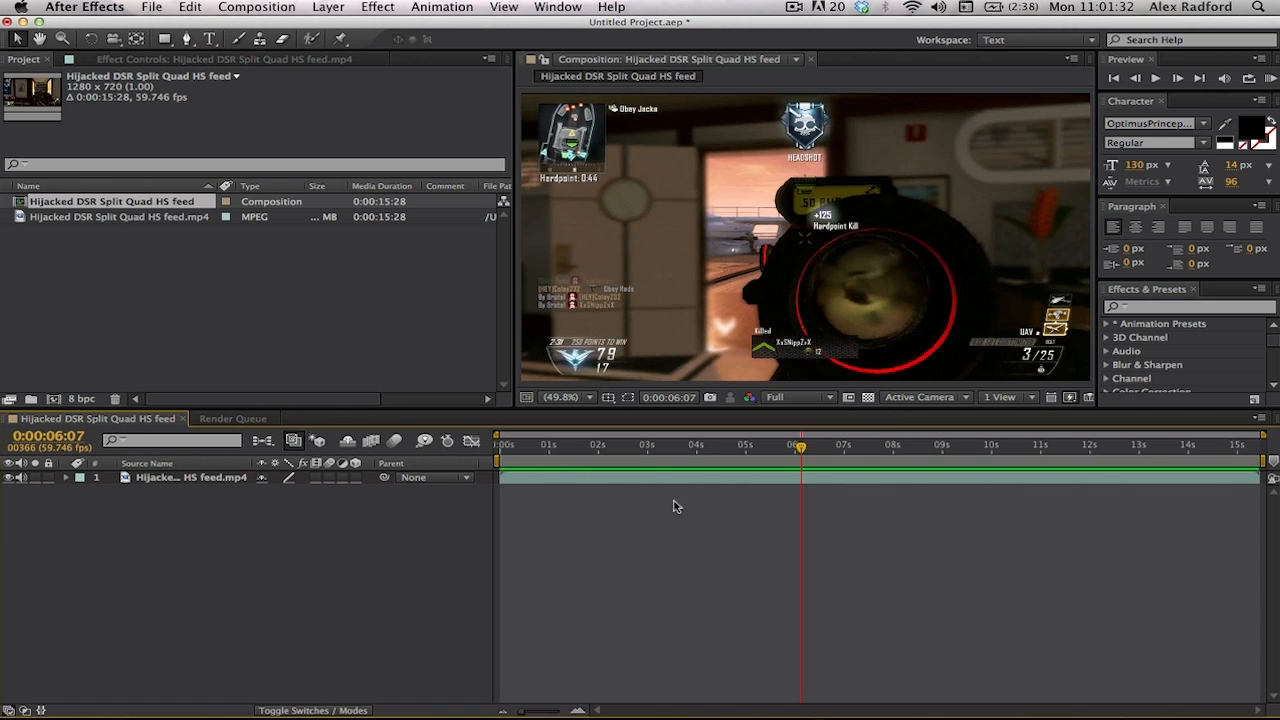
Step: Scrub through the gameplay clip in the timeline to review the footage at different times
left_click_drag(640, 456, 905, 609)
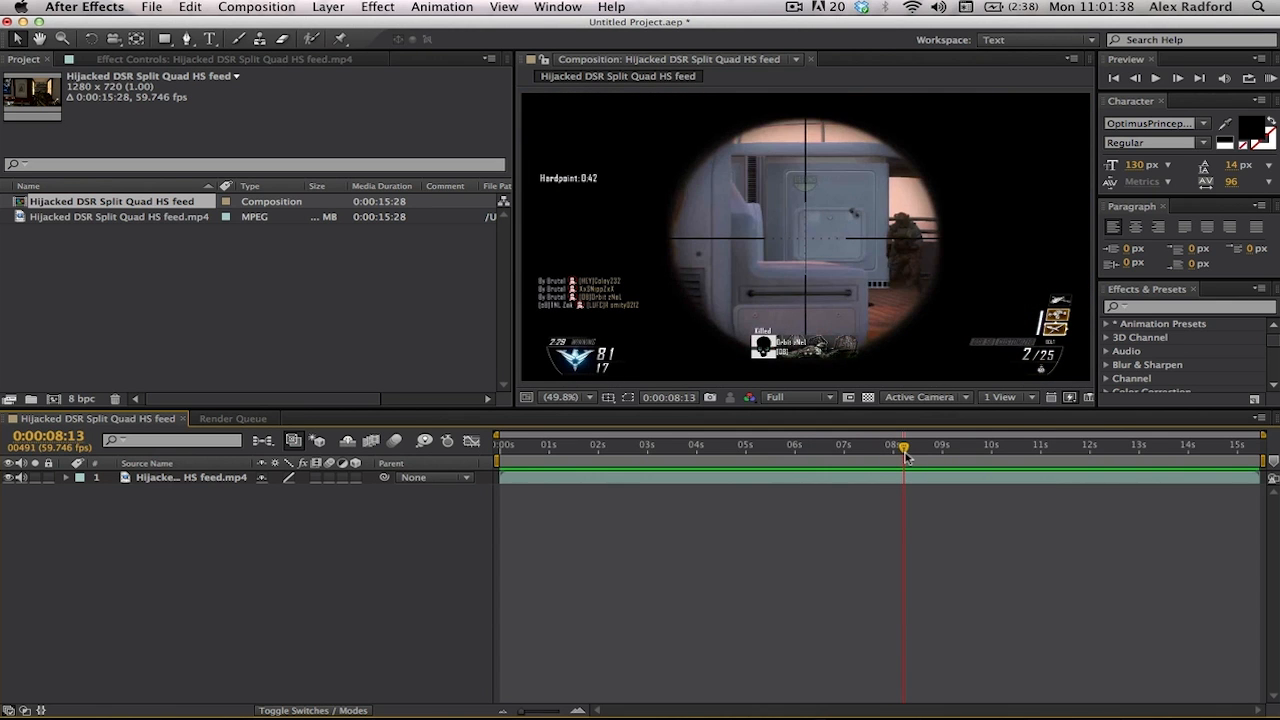
left_click_drag(905, 456, 960, 456)
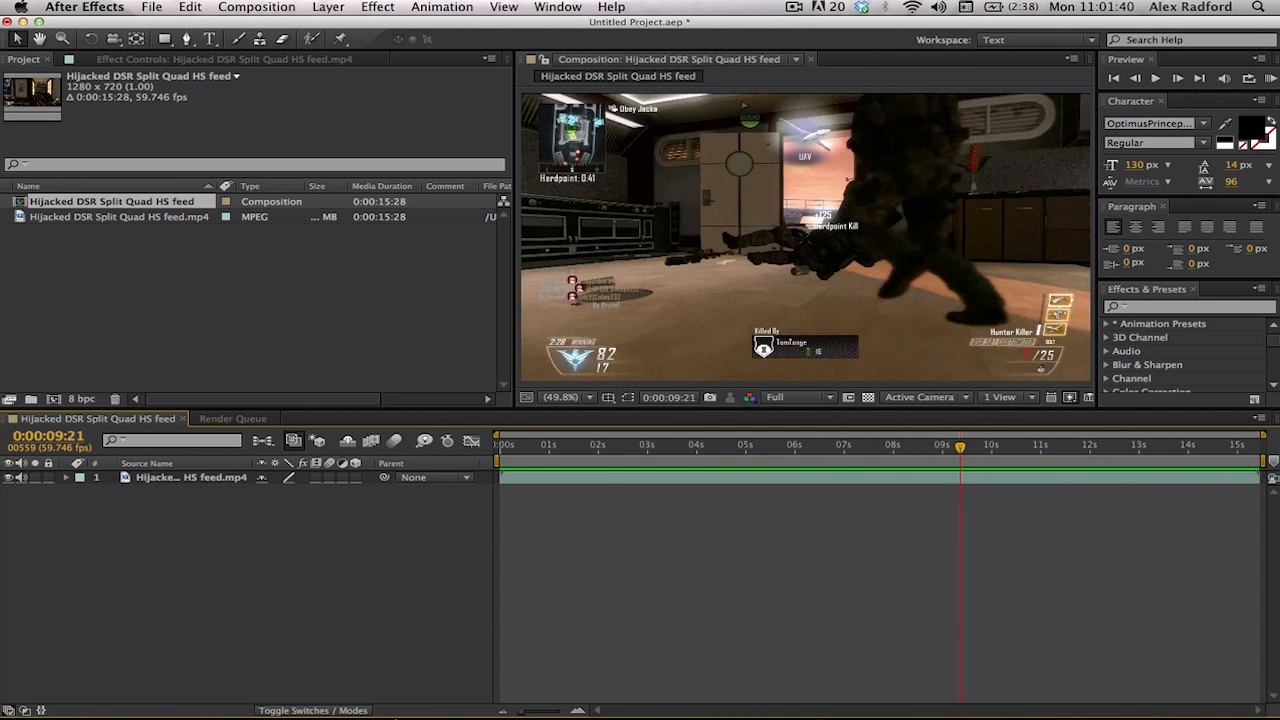
mouse_move(415, 700)
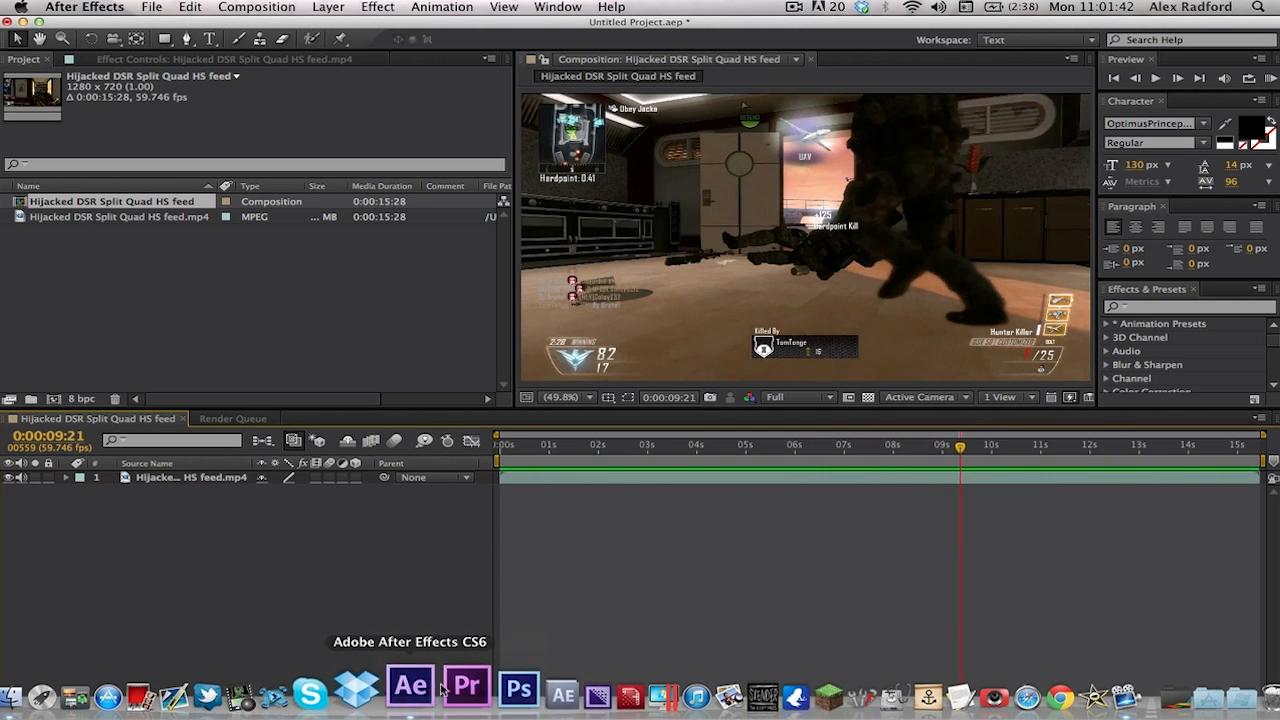
mouse_move(740, 456)
left_mouse_down()
mouse_move(694, 456)
mouse_move(763, 456)
left_mouse_up()
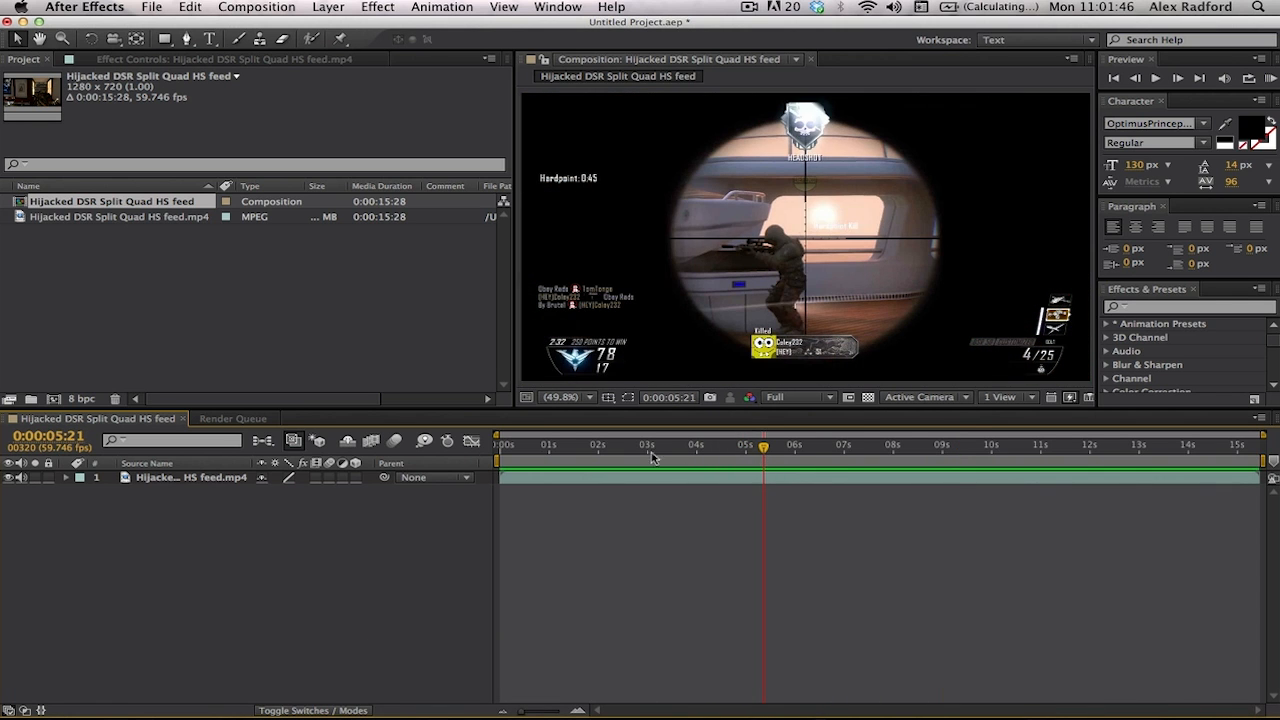
left_click_drag(571, 456, 651, 468)
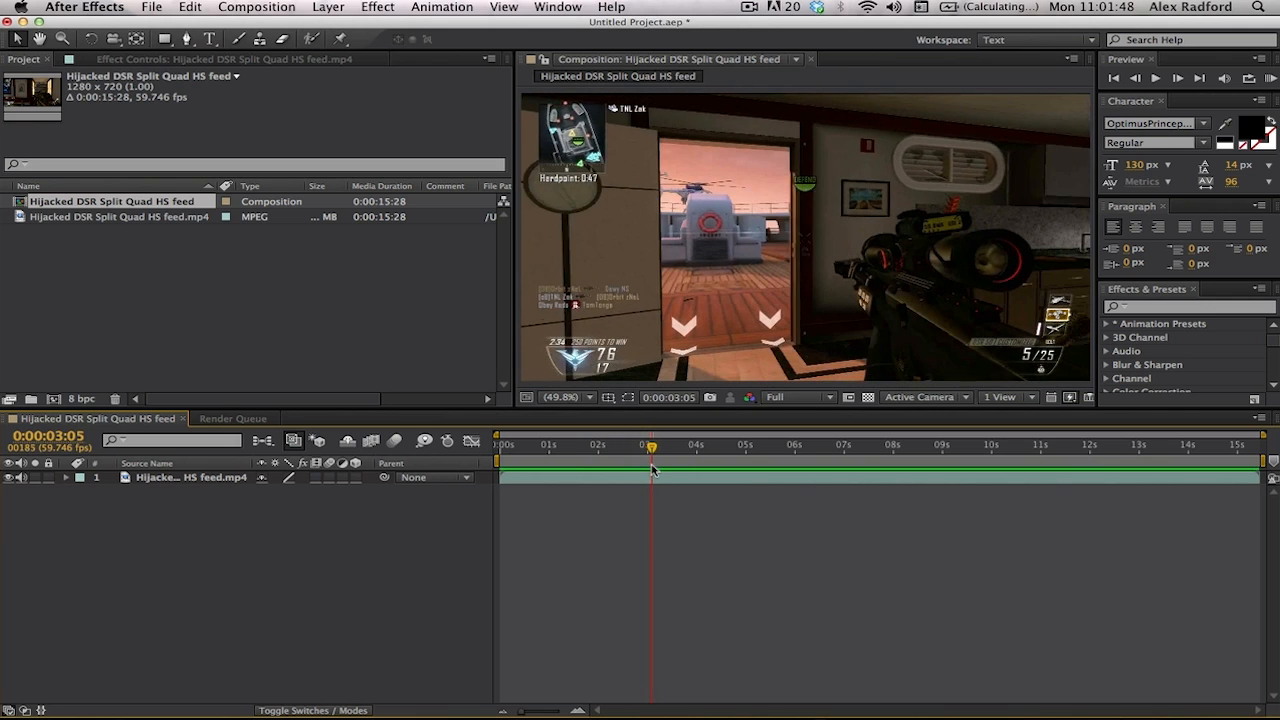
left_click(211, 480)
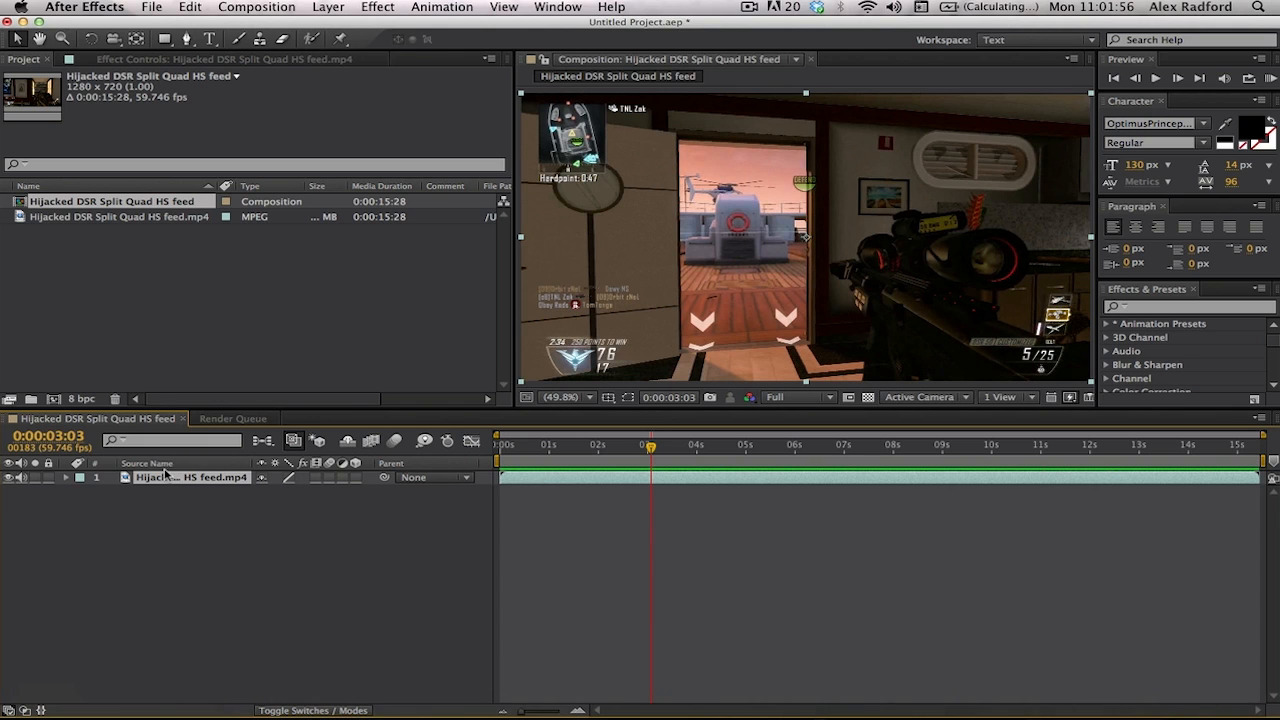
left_click(155, 520)
left_click_drag(617, 459, 968, 500)
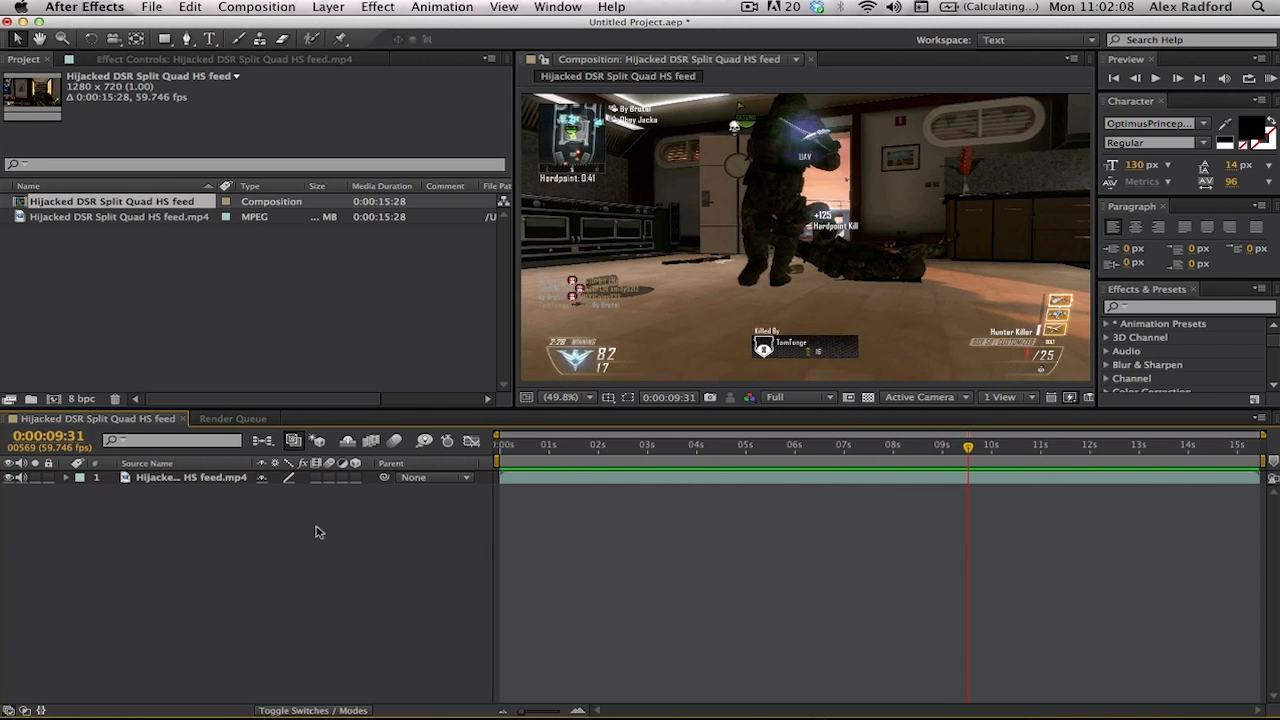
left_click(326, 7)
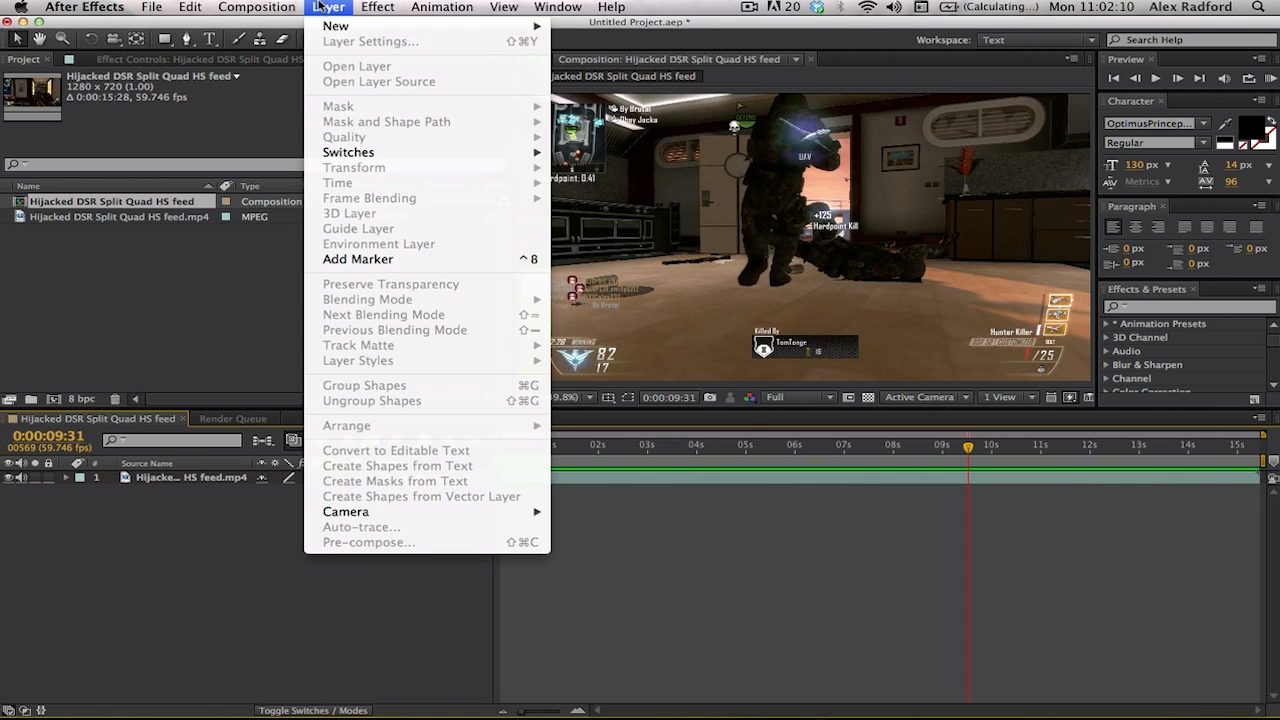
left_click(193, 602)
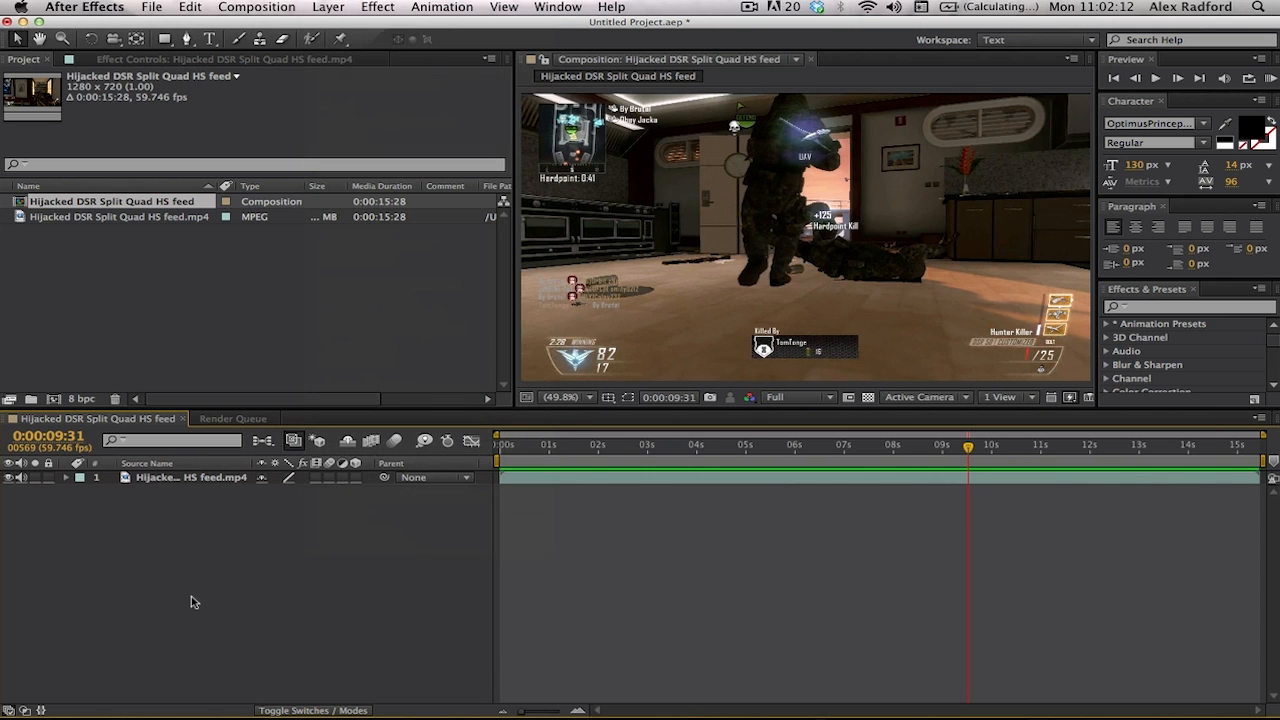
Step: Set the current time to 0:00:04:53 and add a new adjustment layer above the gameplay clip
left_click_drag(968, 447, 741, 460)
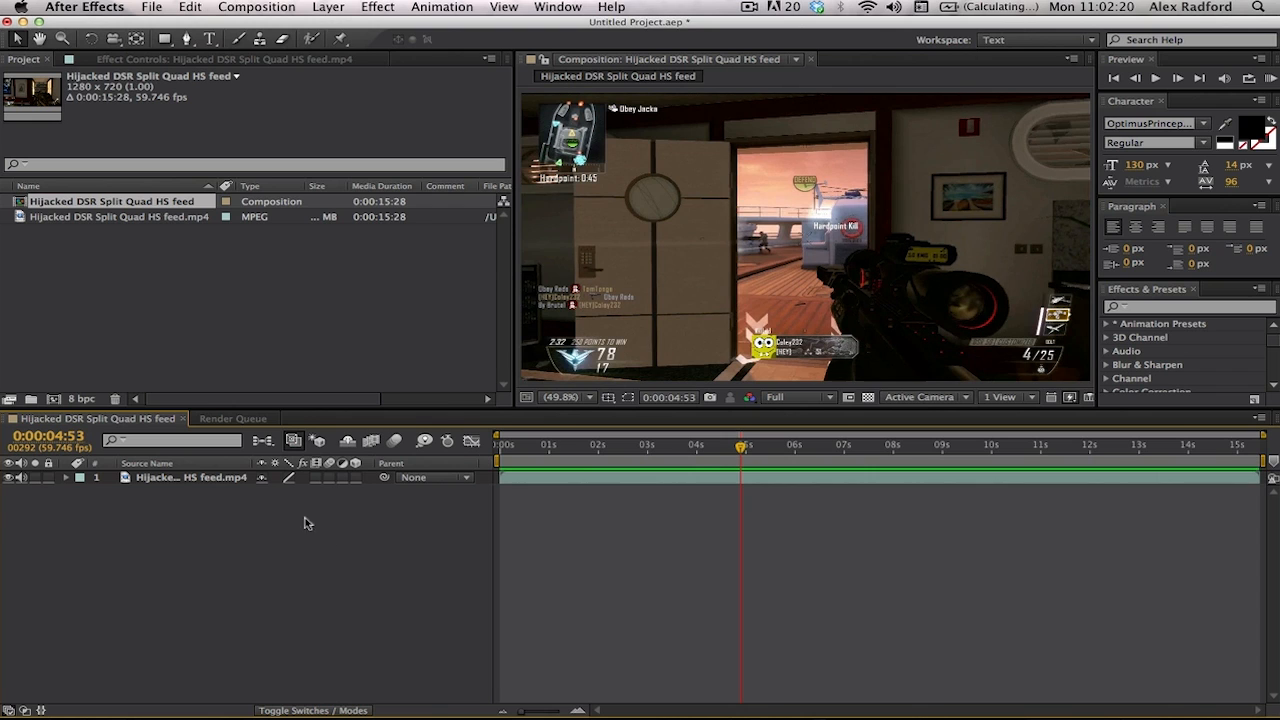
left_click(272, 5)
mouse_move(325, 28)
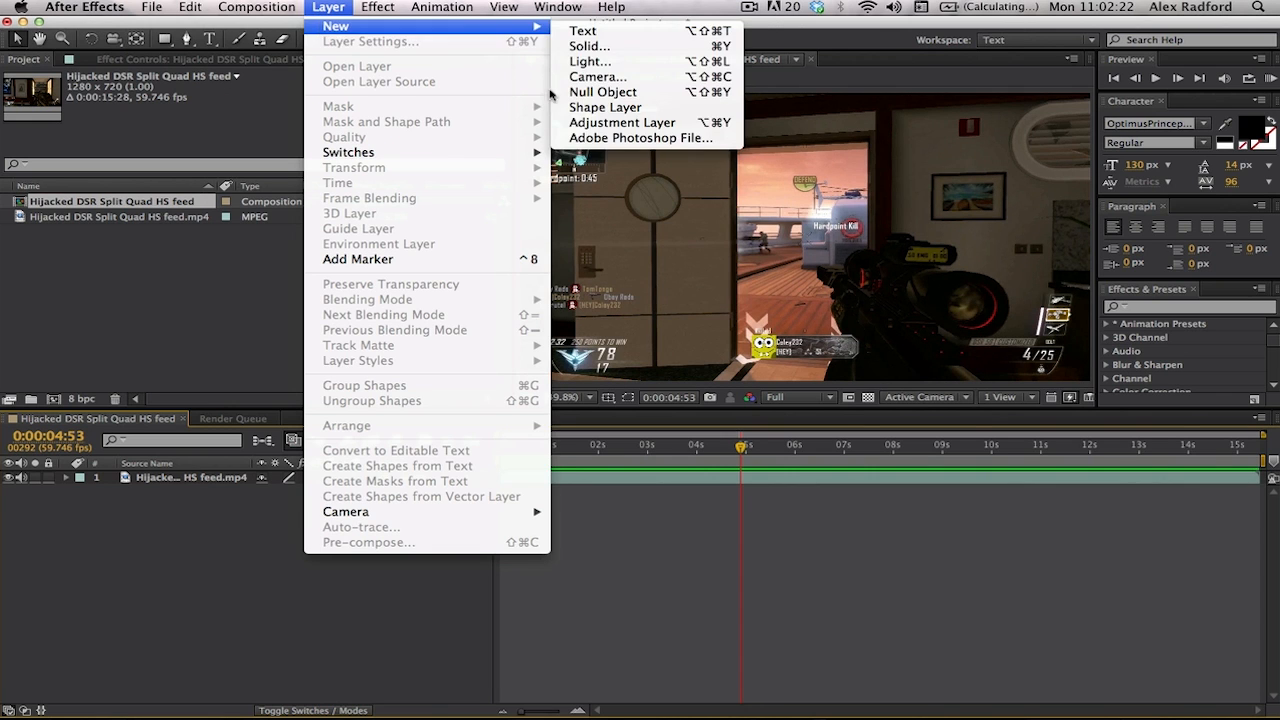
mouse_move(460, 27)
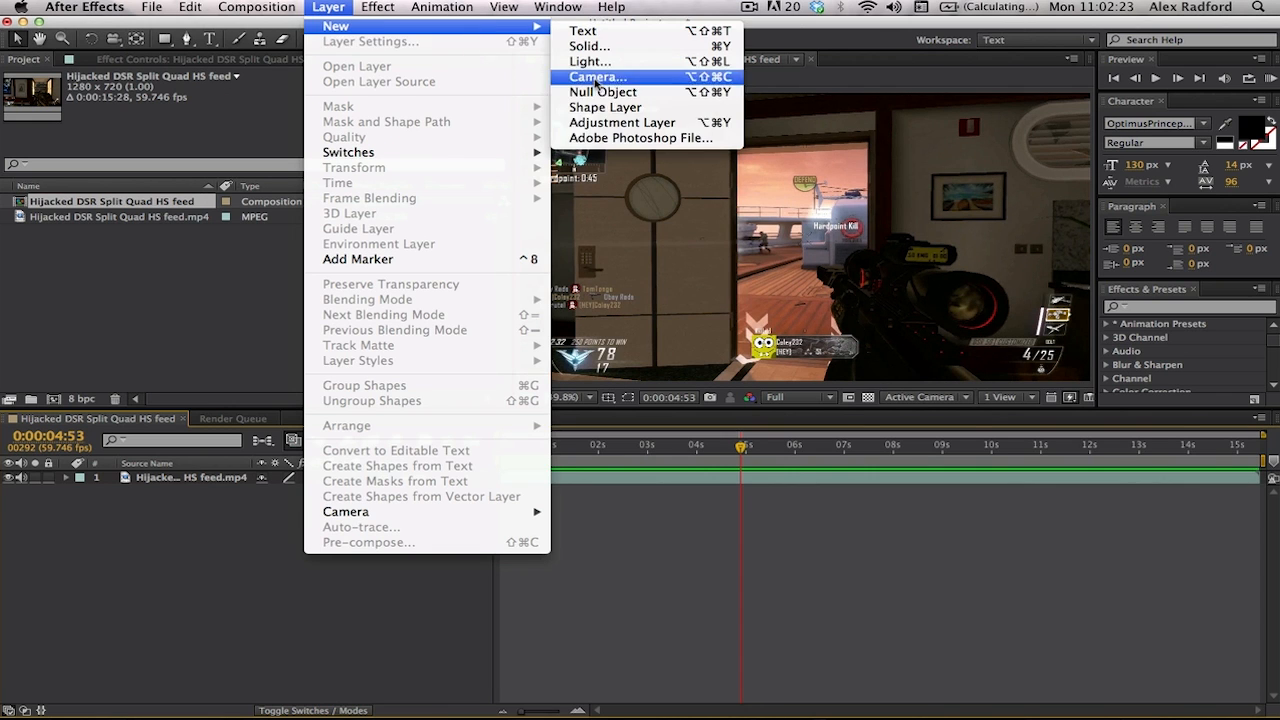
left_click(625, 125)
Step: Apply the Magic Bullet Looks effect to the adjustment layer and open its look editor
left_click(386, 6)
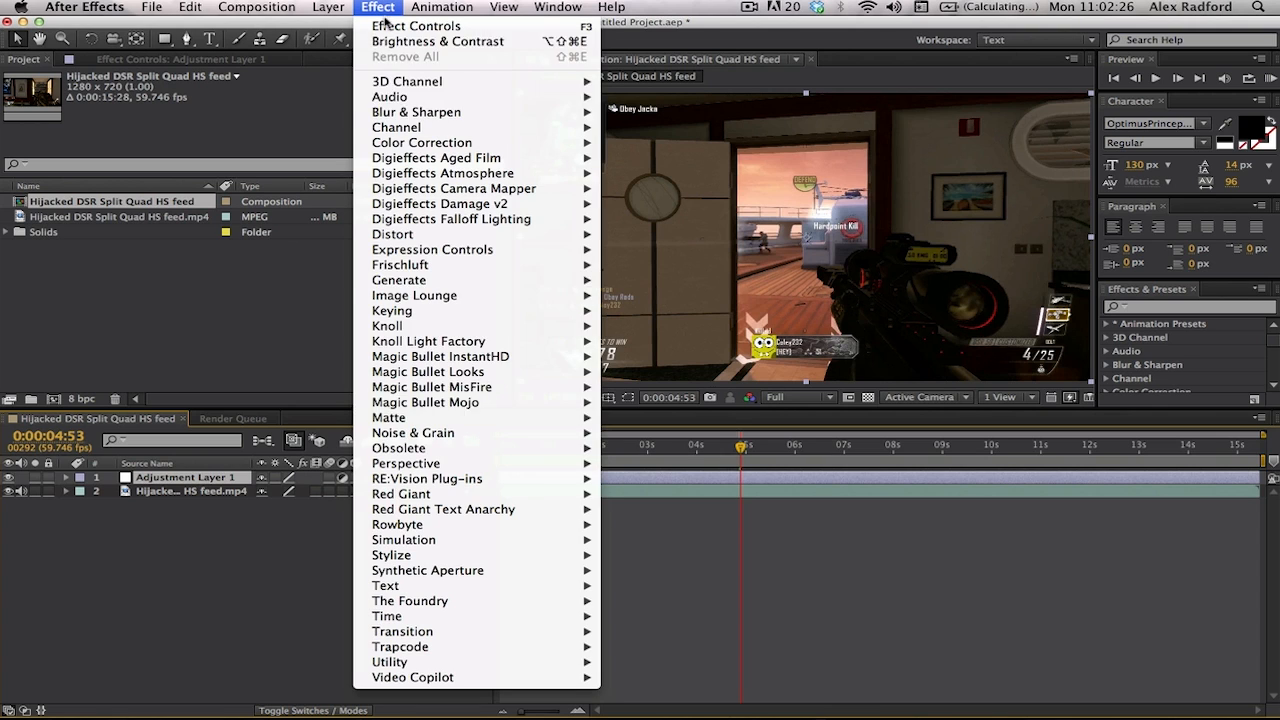
mouse_move(520, 376)
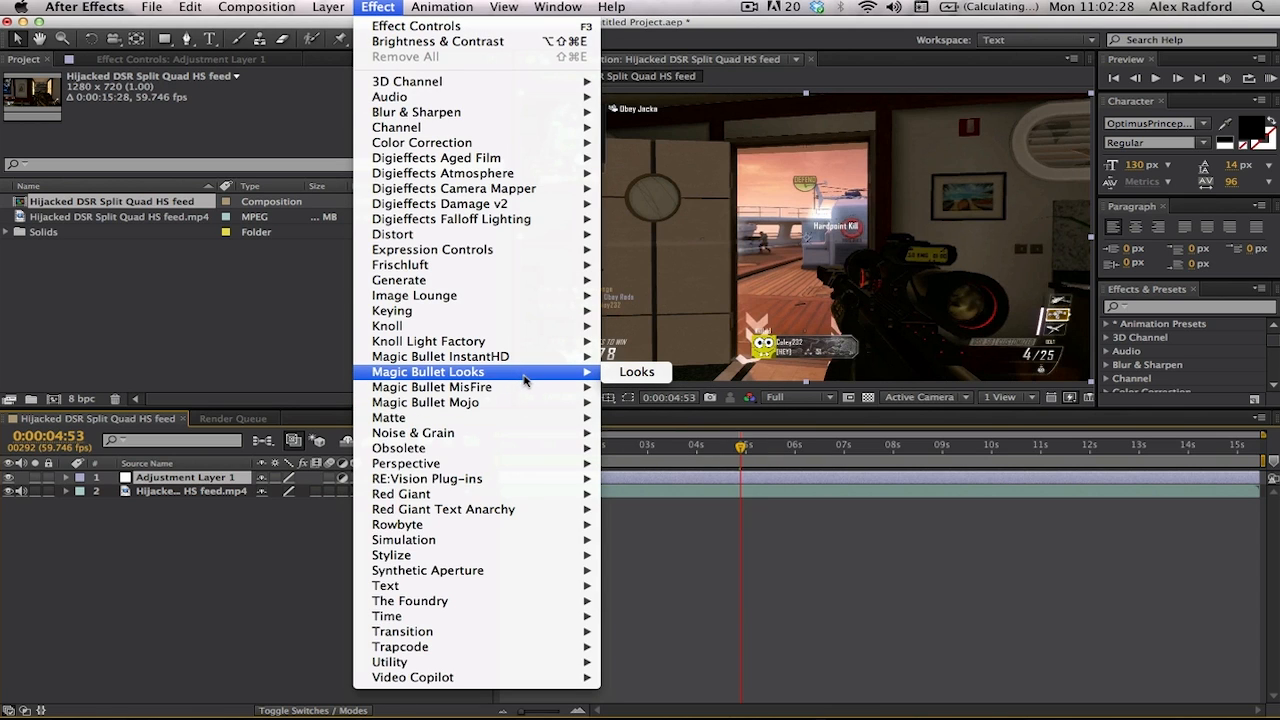
left_click(636, 375)
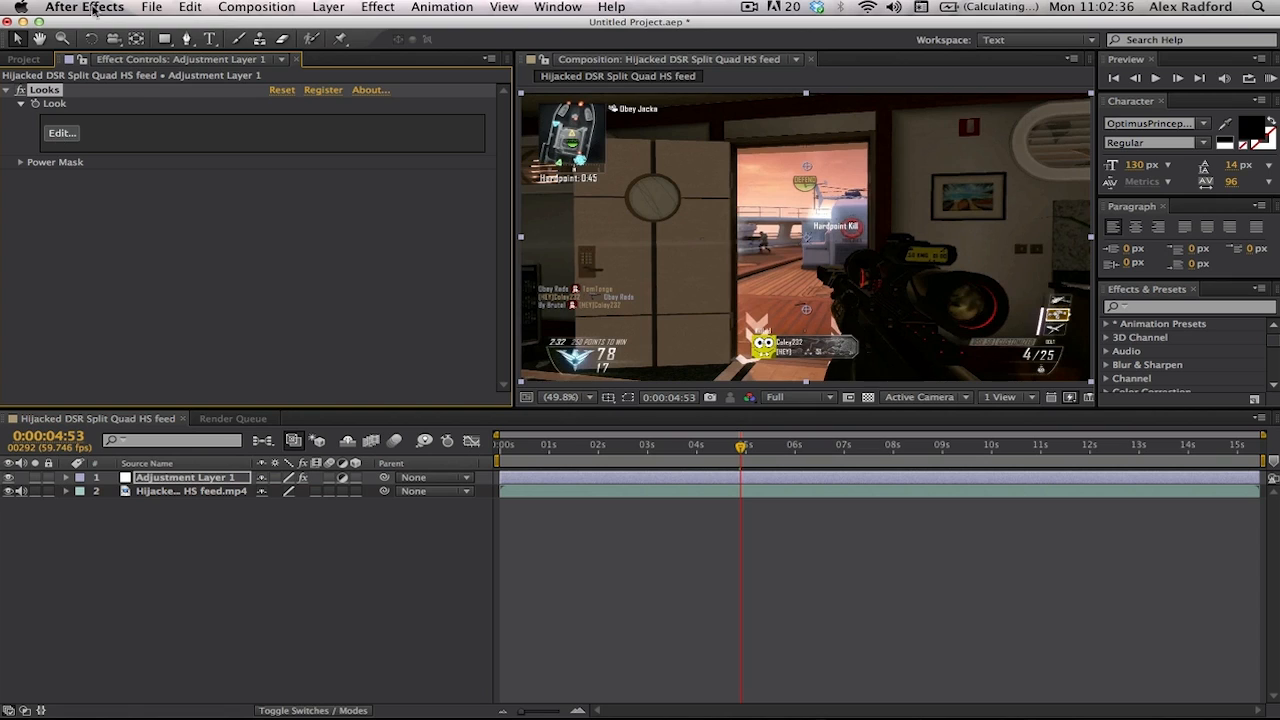
left_click(60, 133)
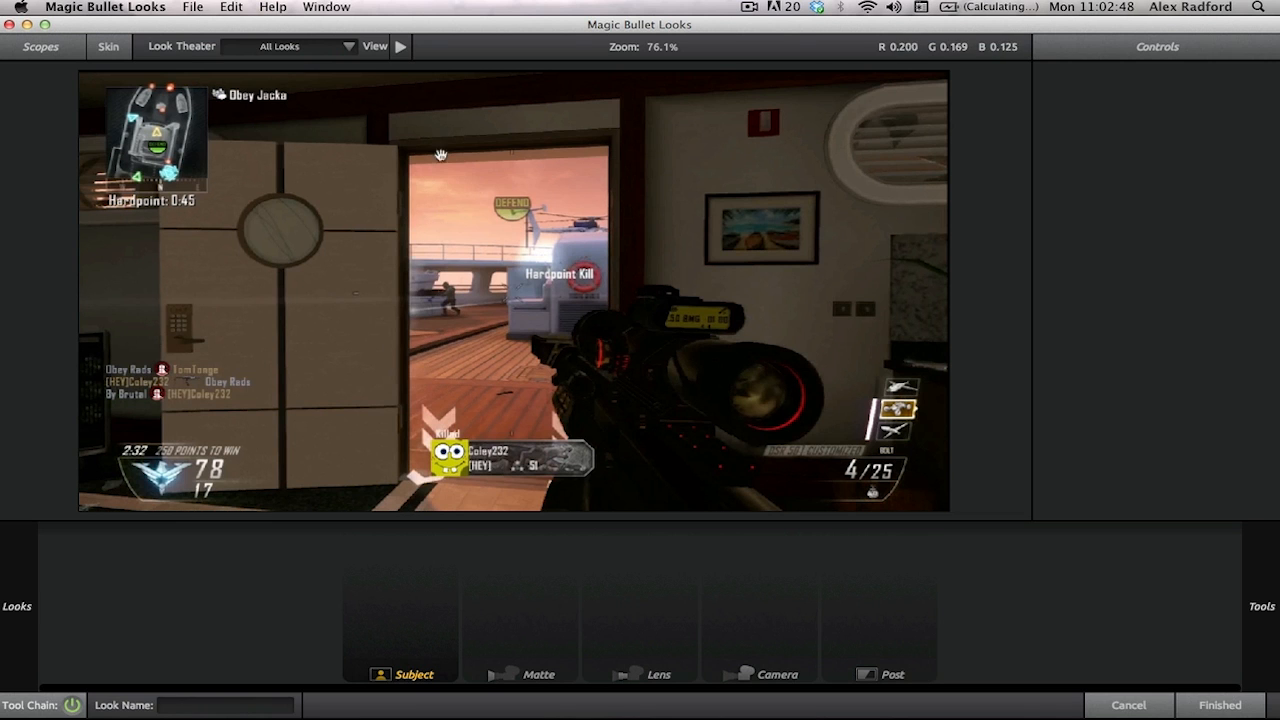
Step: Examine the frame preview in the look editor at different zoom levels
scroll(614, 196, "down", 3)
scroll(614, 196, "up", 3)
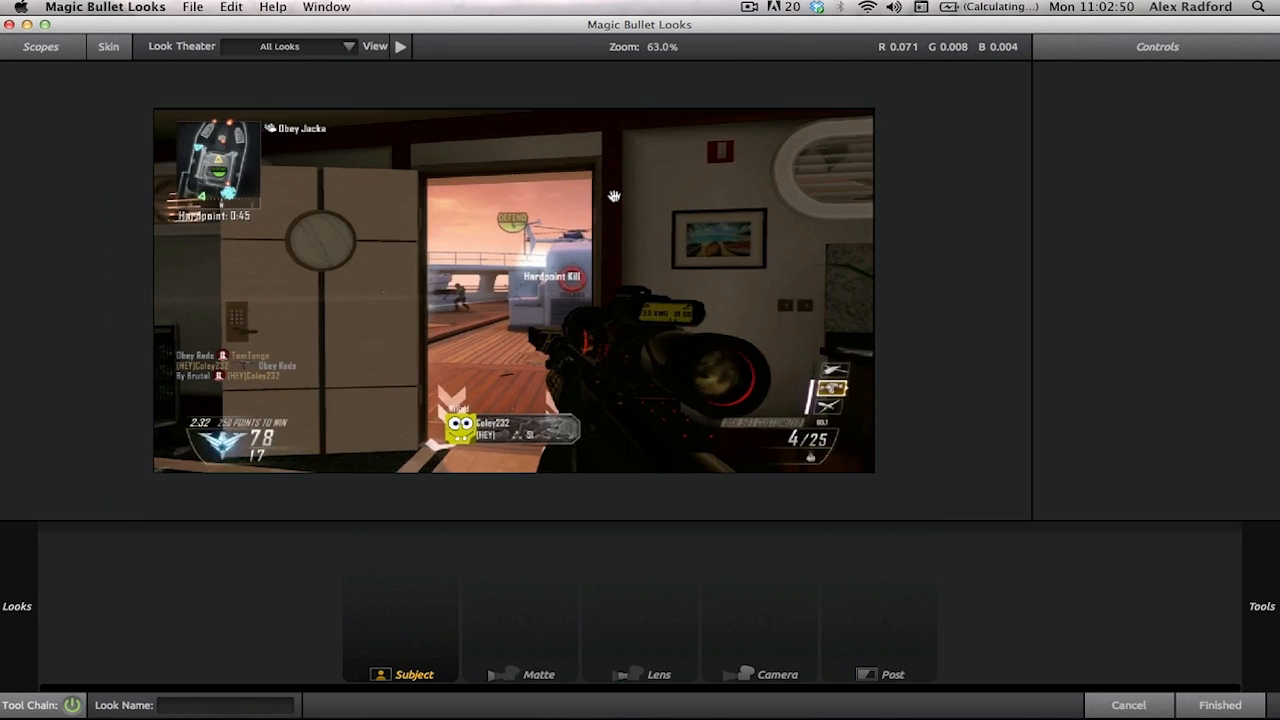
scroll(614, 196, "down", 4)
scroll(614, 196, "up", 1)
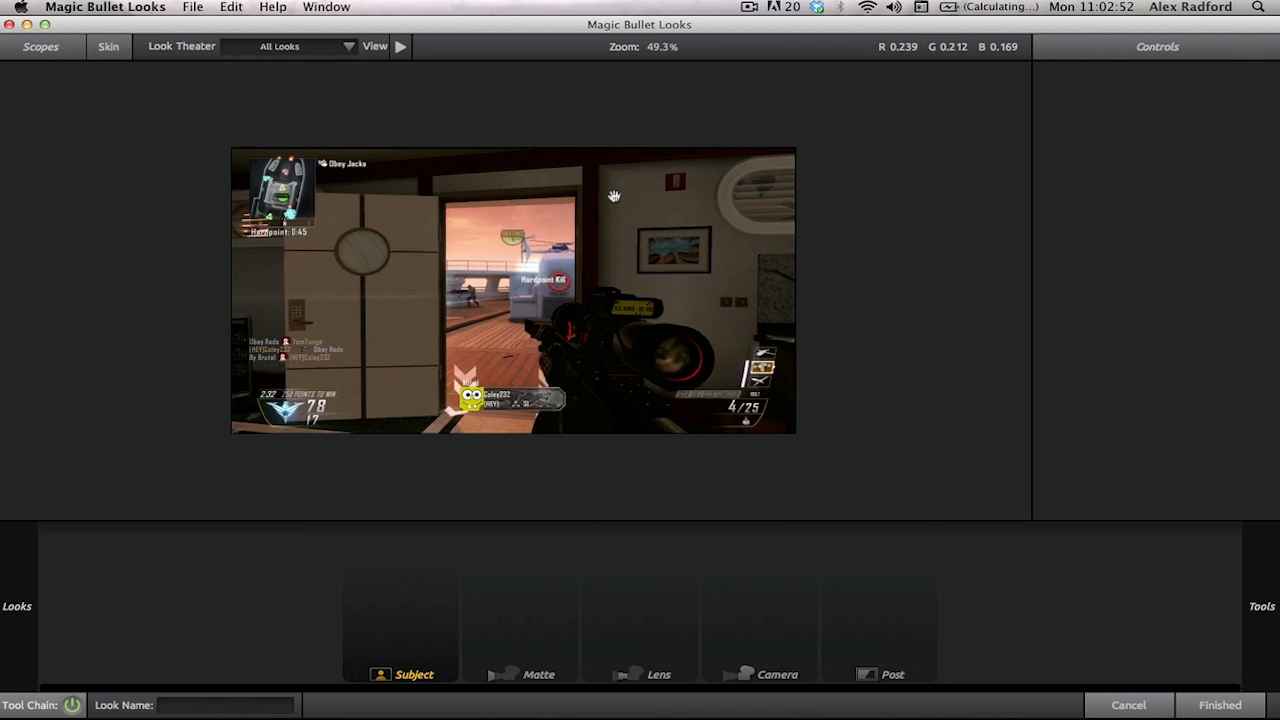
scroll(614, 196, "up", 10)
scroll(614, 196, "down", 10)
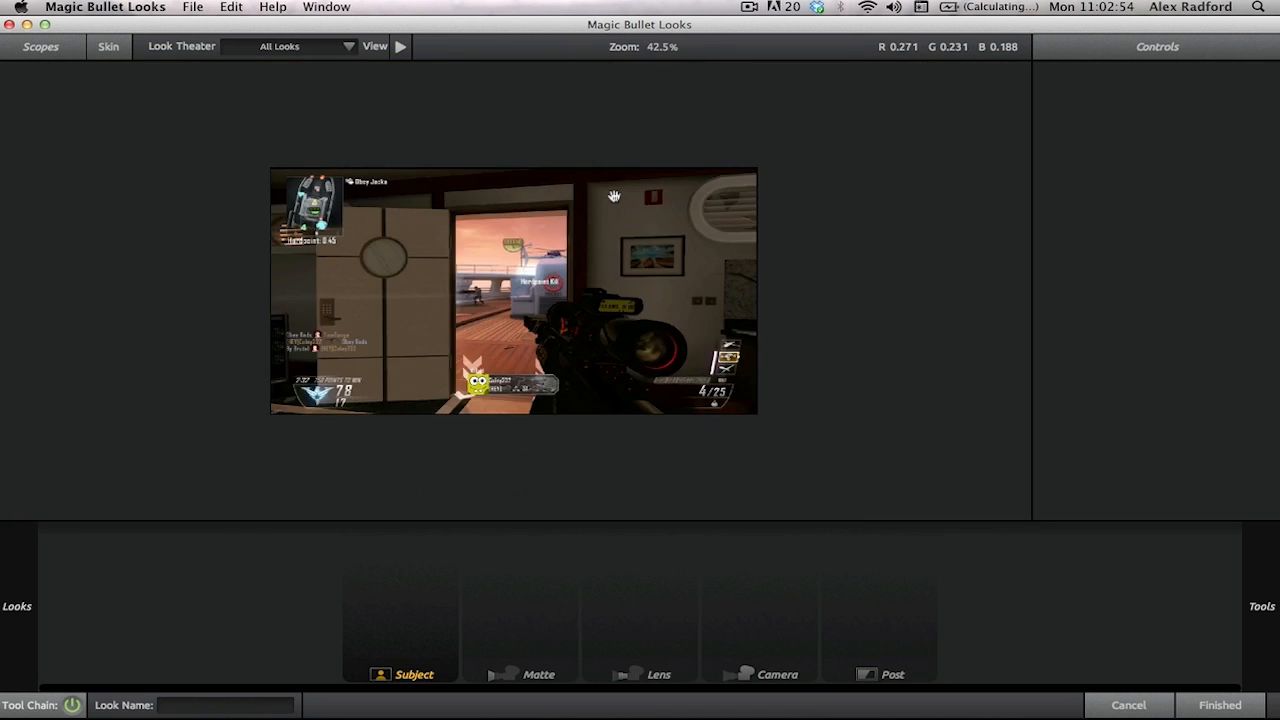
scroll(614, 196, "up", 10)
scroll(614, 196, "down", 10)
scroll(614, 196, "up", 5)
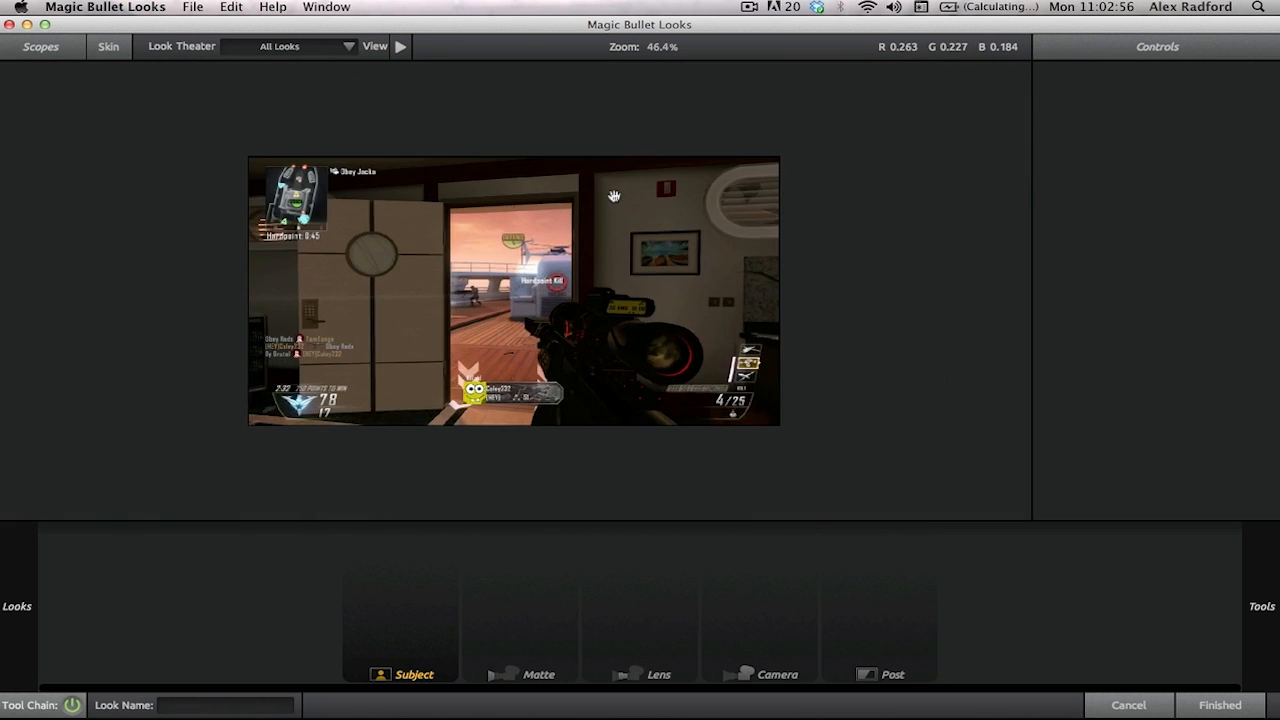
scroll(614, 196, "down", 2)
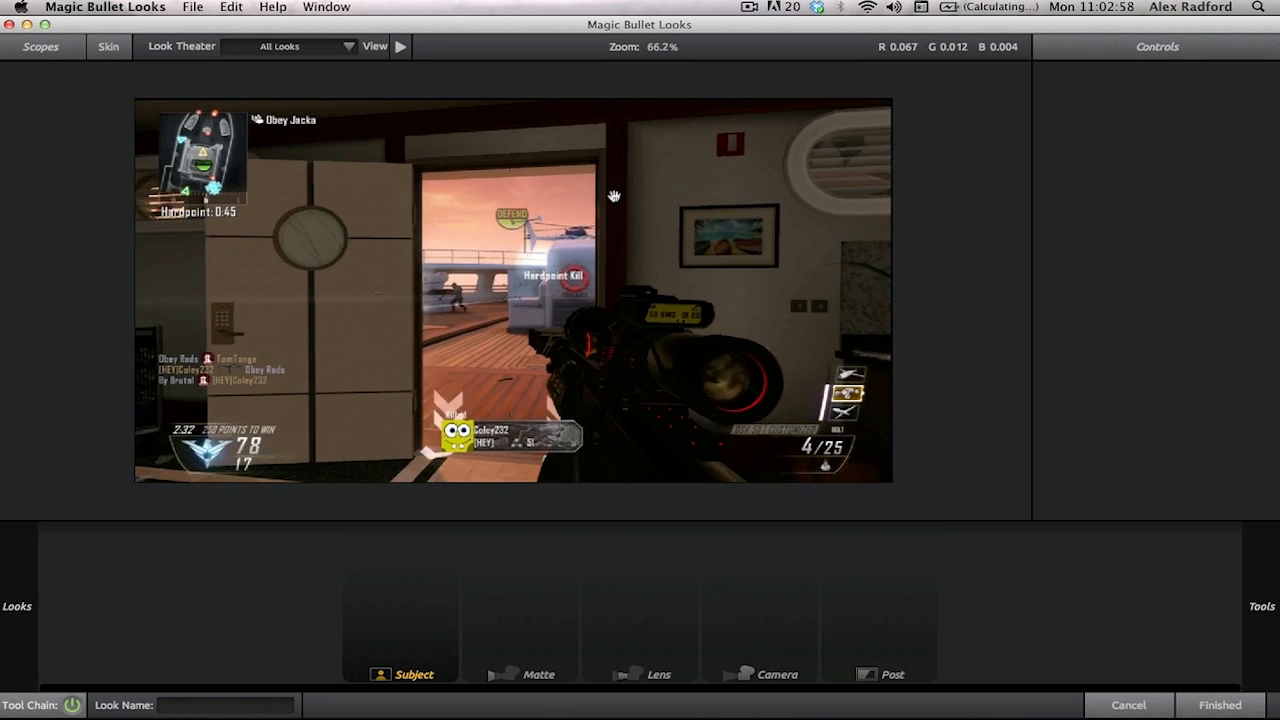
scroll(504, 211, "down", 1)
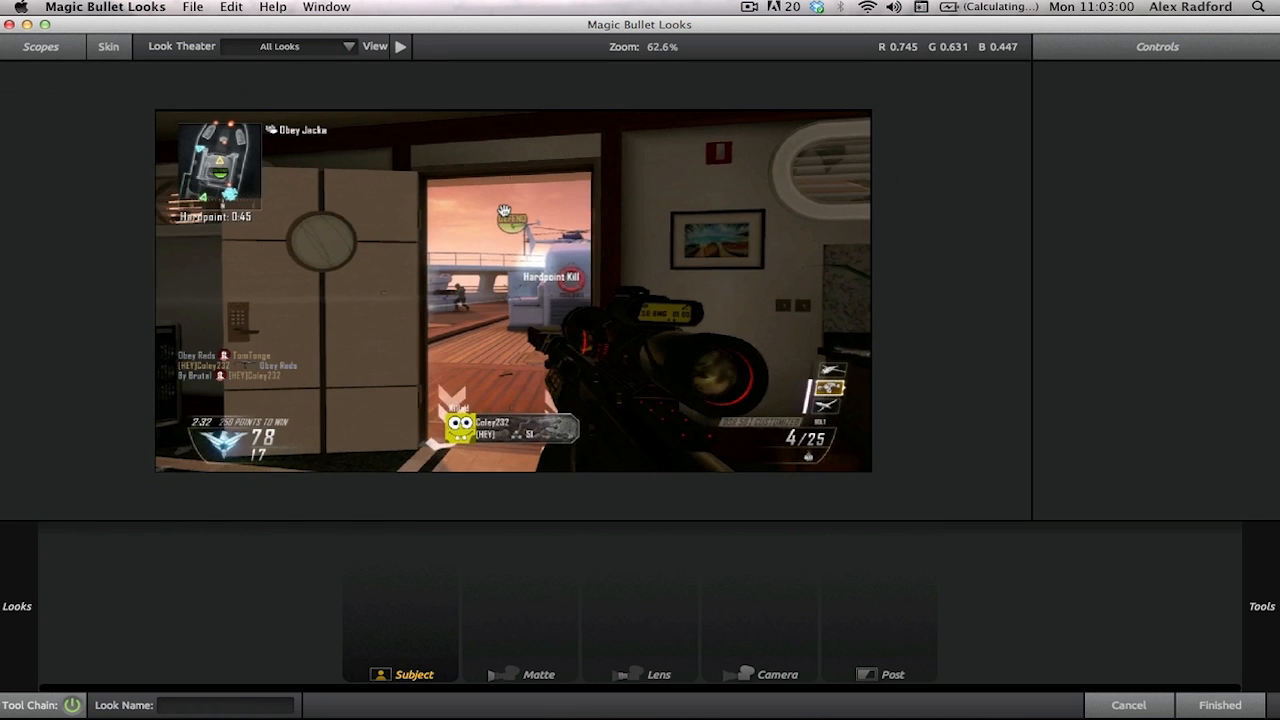
Step: Try several look presets on the frame, including Black Ops II CC, CC 14, CC 7, CC 1, CC 9 and CC 11, and discard the changes
mouse_move(10, 160)
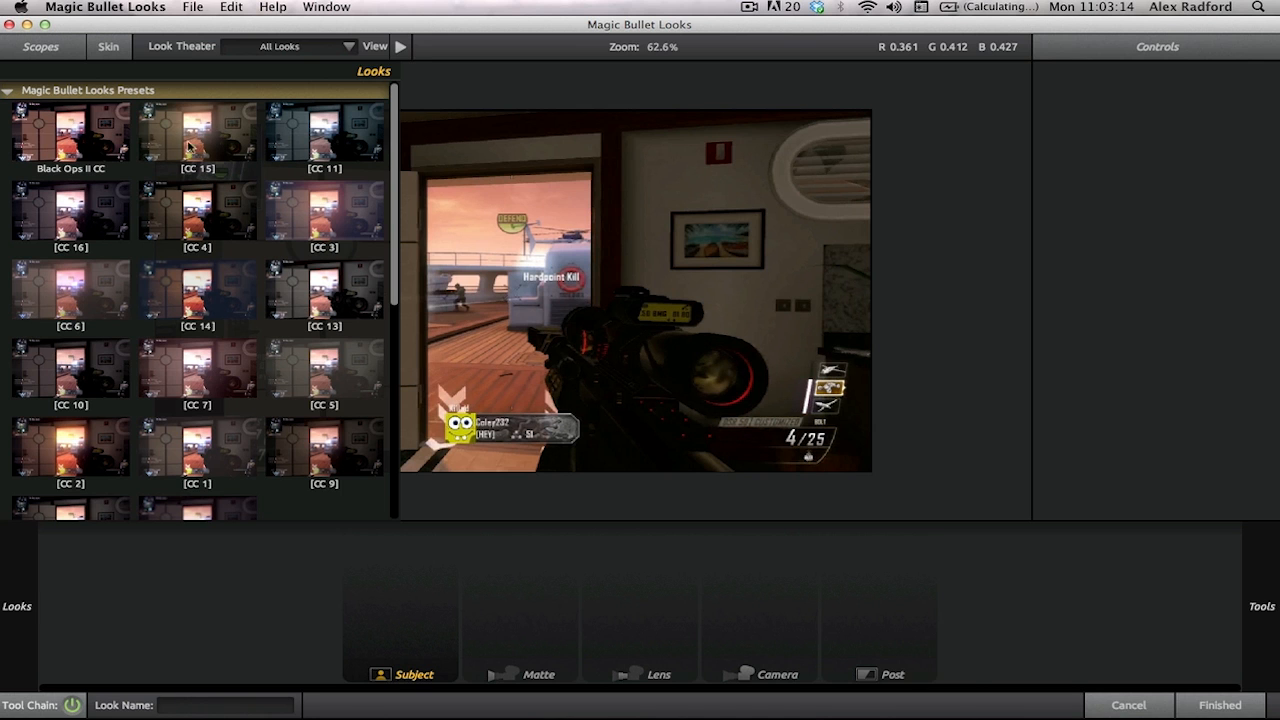
left_click(274, 140)
left_click(200, 140)
left_click(104, 130)
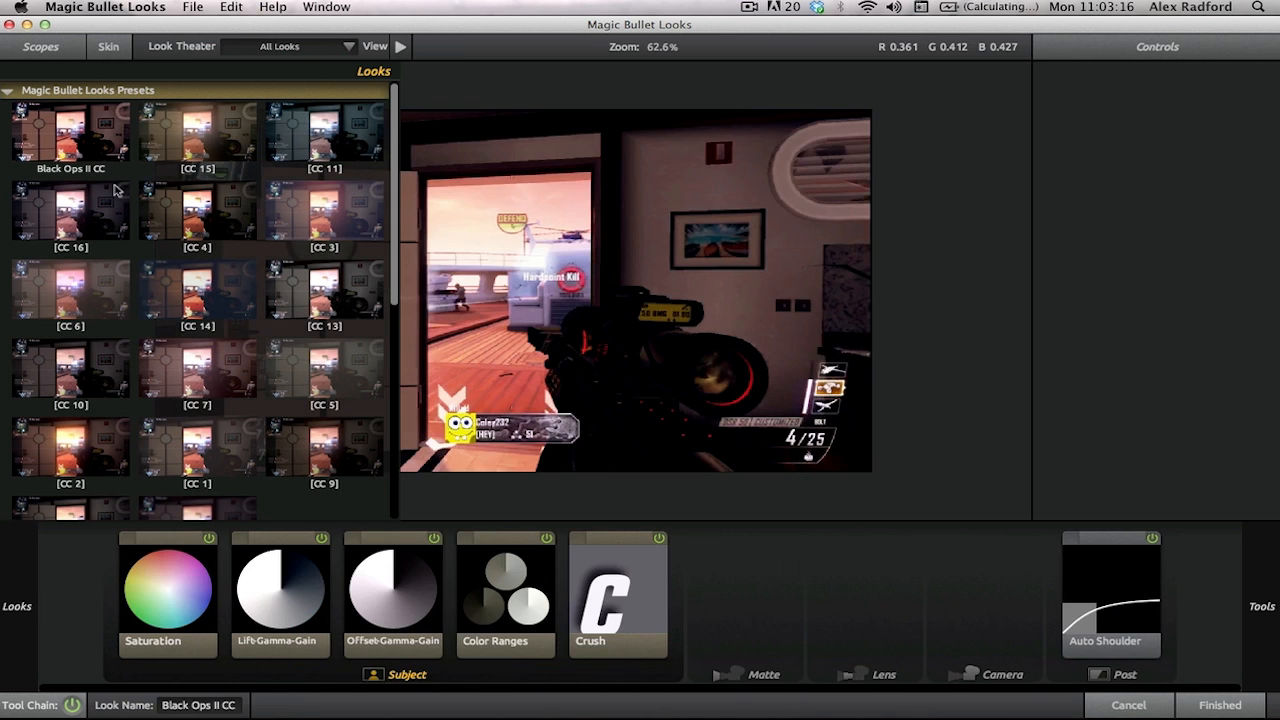
left_click(198, 200)
left_click(226, 307)
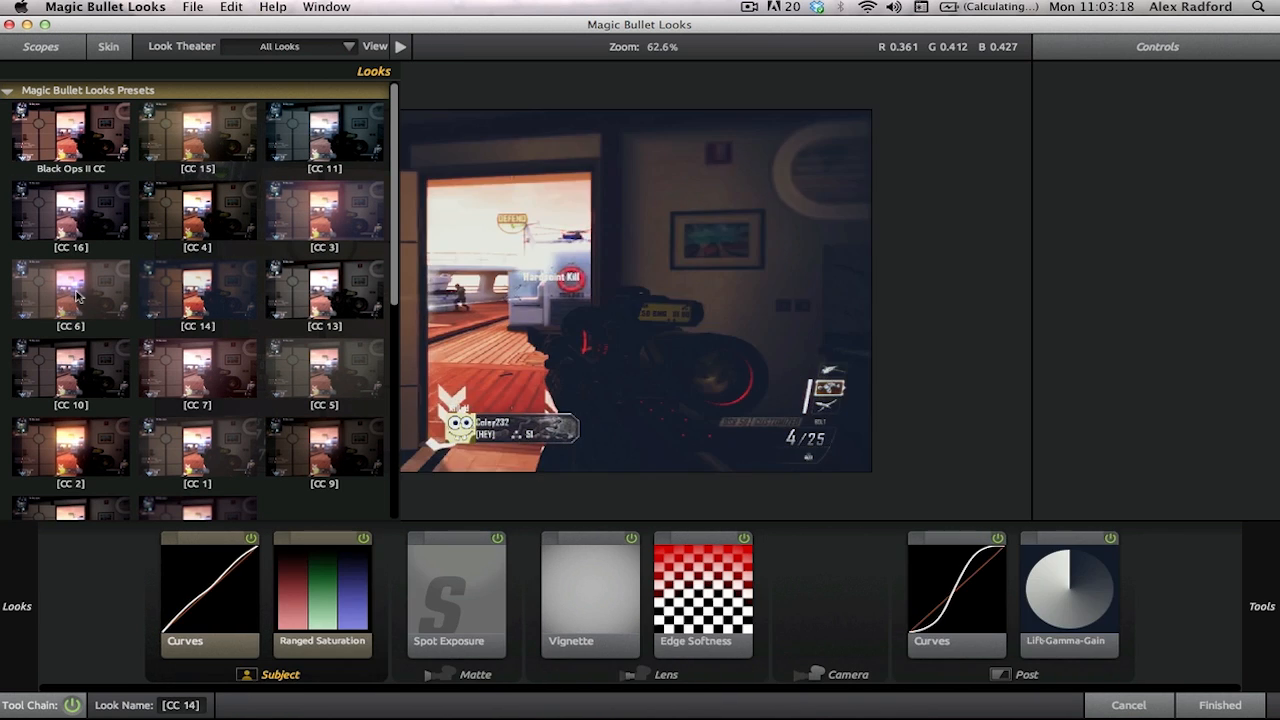
left_click(82, 300)
left_click(60, 361)
left_click(250, 367)
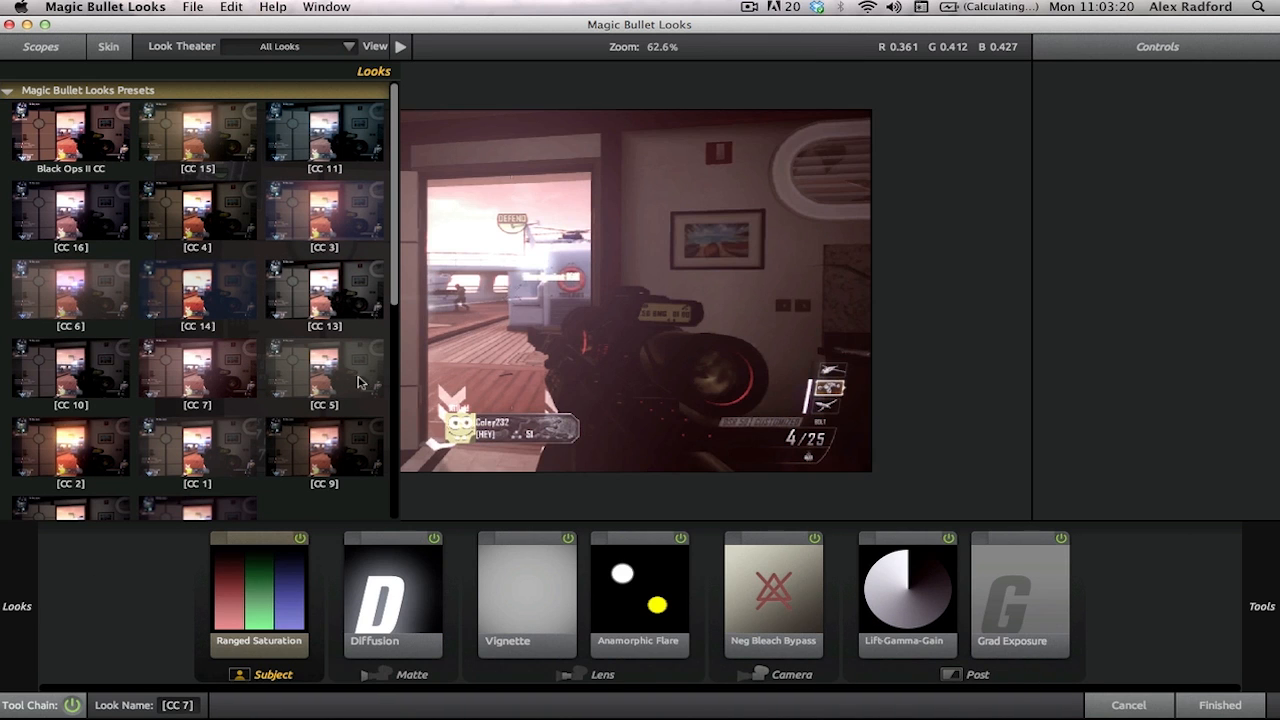
left_click(345, 386)
left_click(328, 452)
left_click(212, 452)
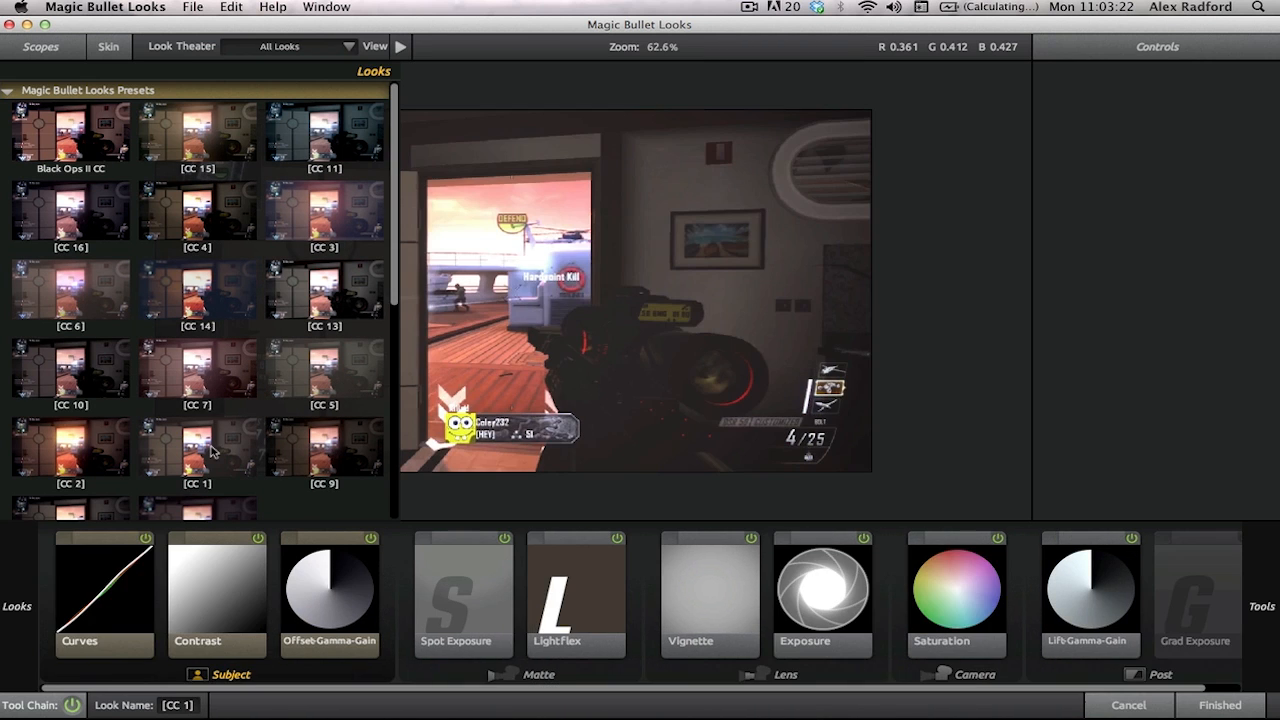
left_click(285, 478)
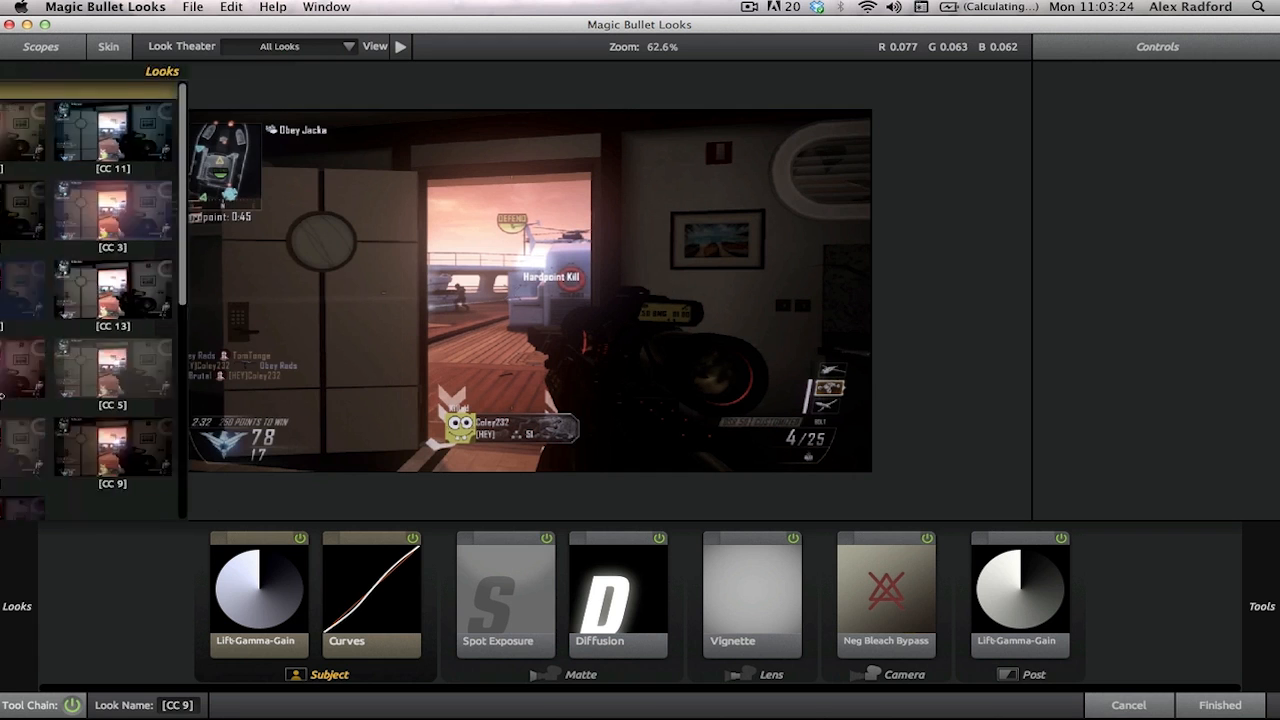
left_click(292, 148)
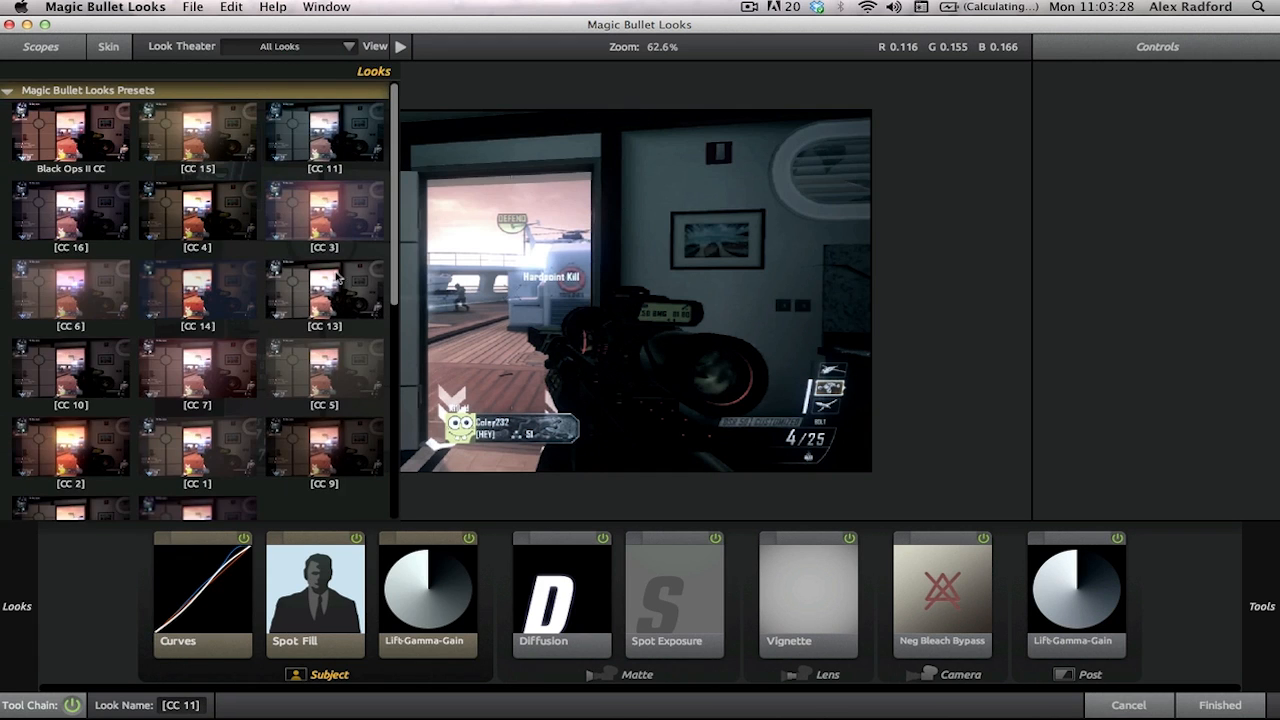
left_click(1153, 706)
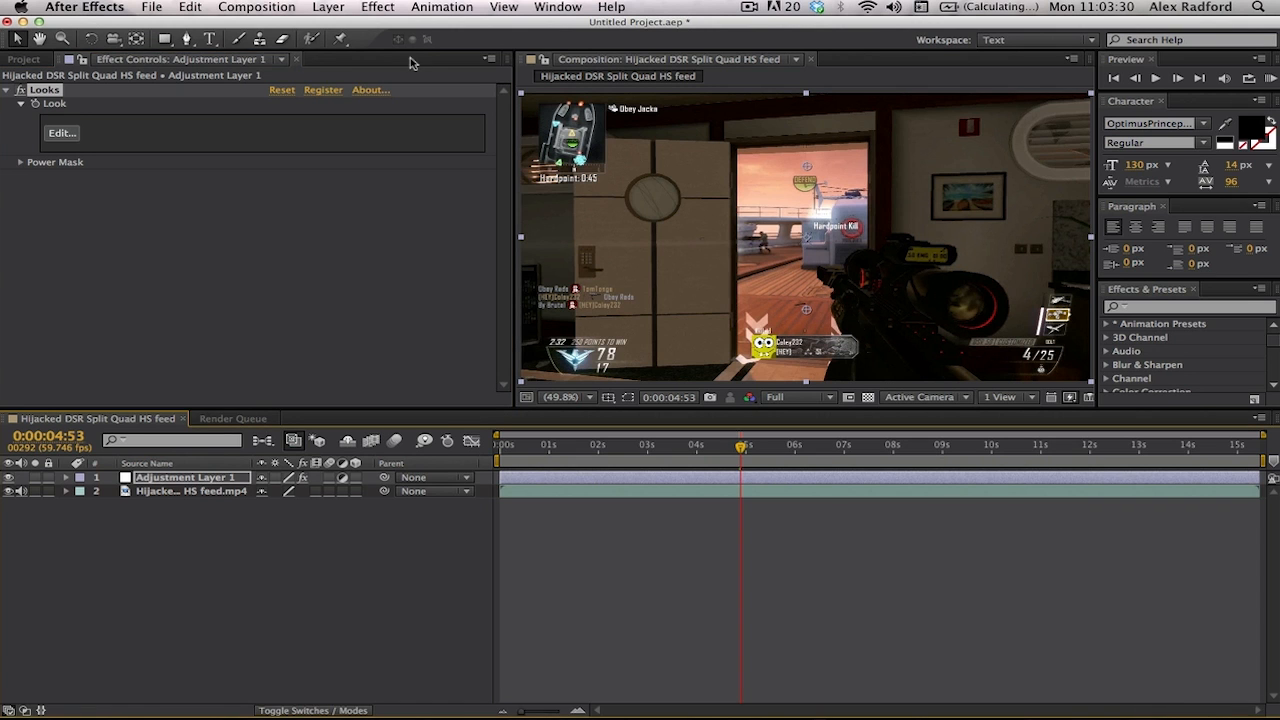
Step: Reopen the look editor for the adjustment layer and display the Matte category of tools
left_click(68, 133)
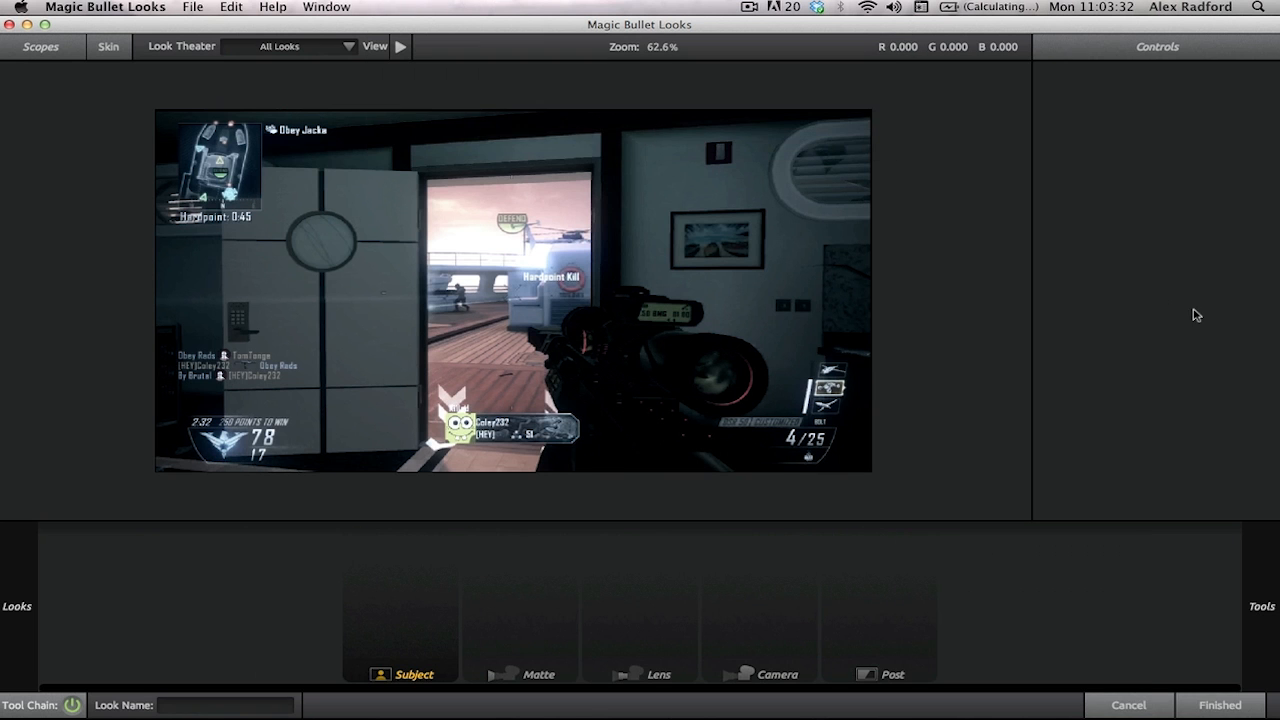
scroll(727, 332, "down", 3)
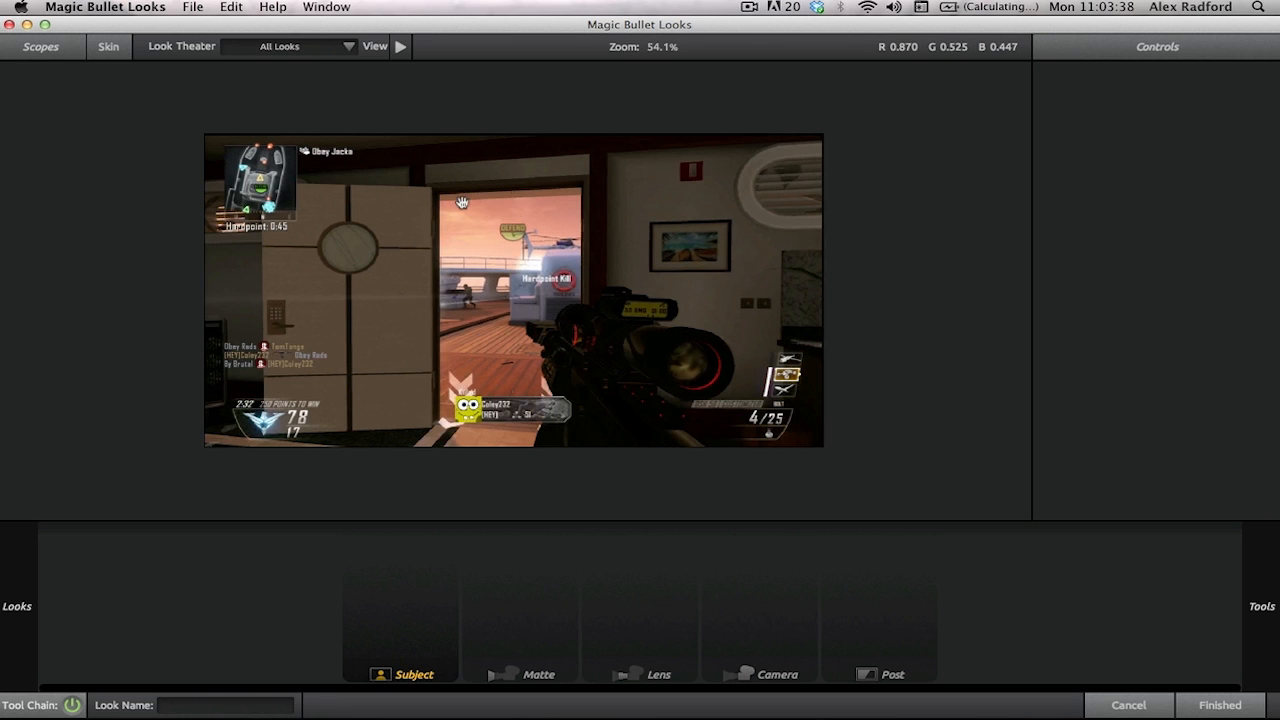
mouse_move(1276, 250)
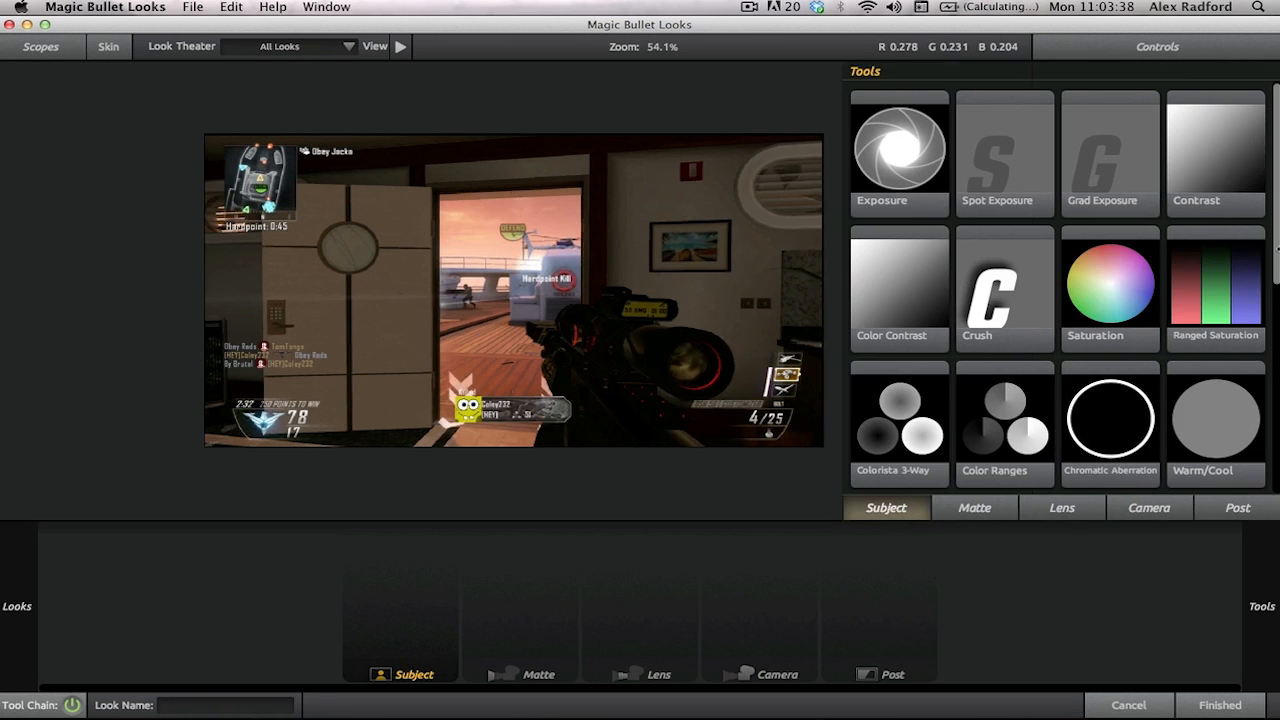
left_click(987, 512)
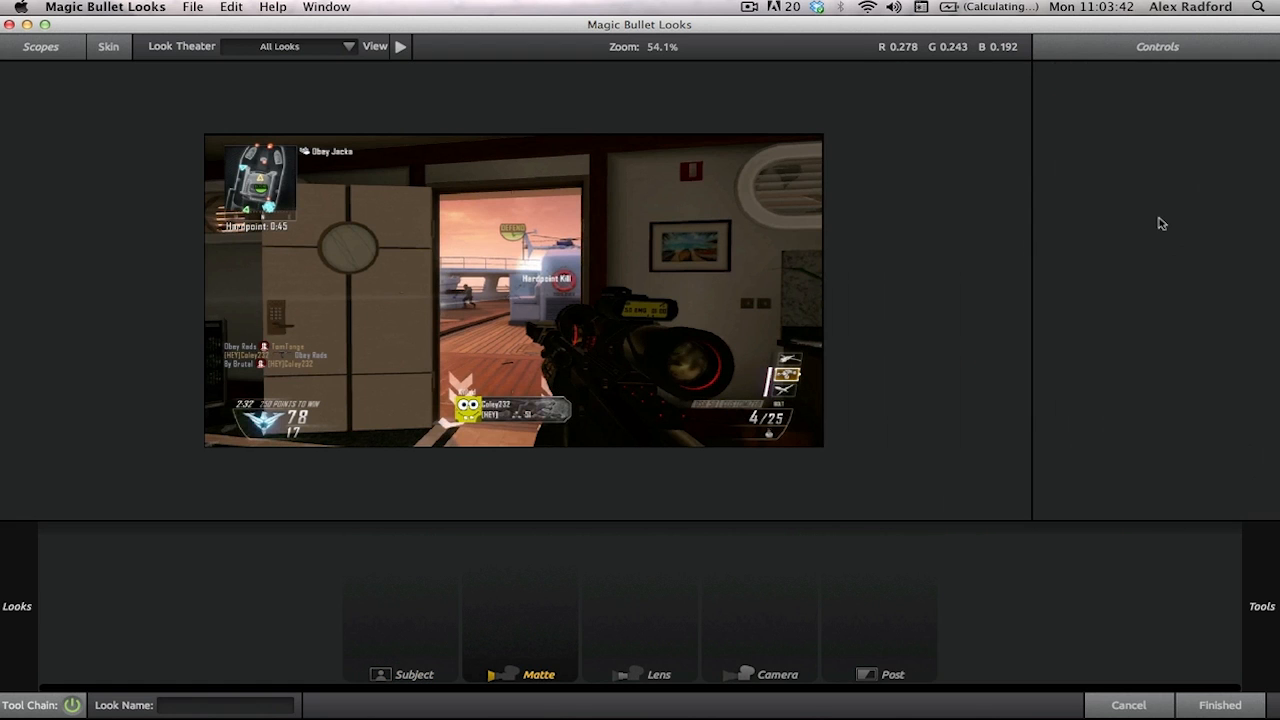
mouse_move(1278, 228)
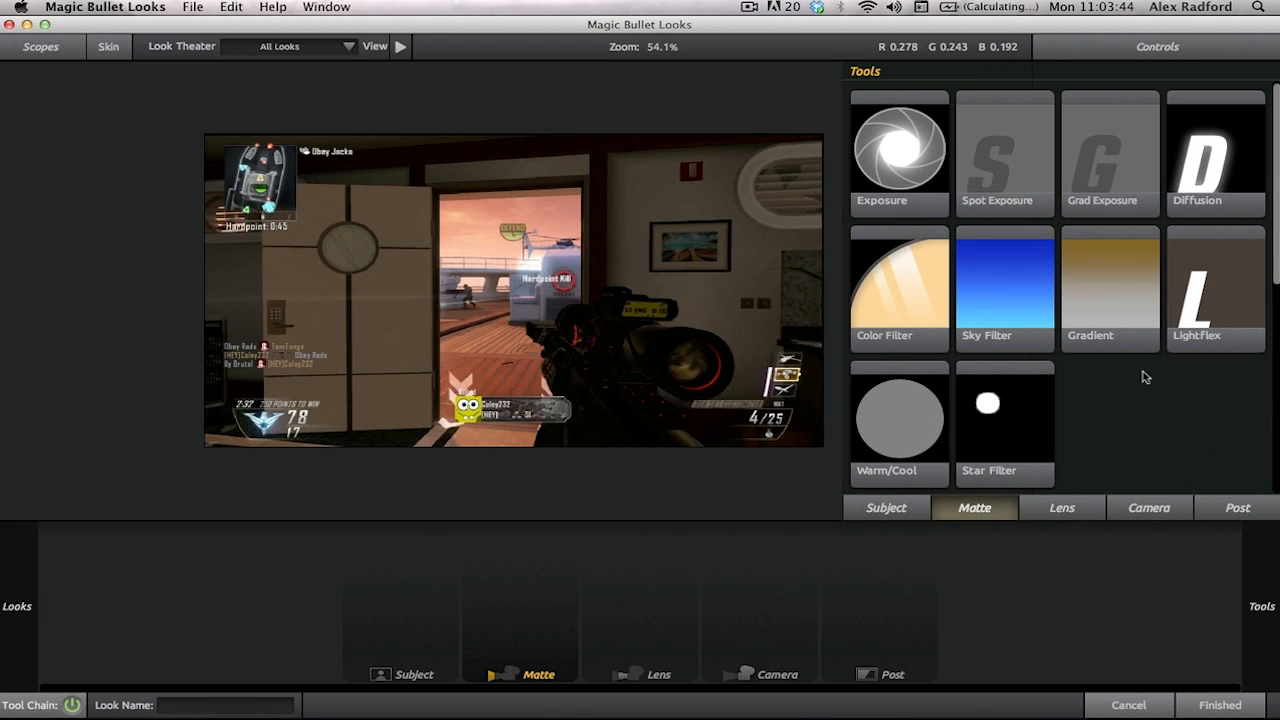
Step: Add a Vignette from the Lens tools to the look and enlarge its radius to about 1.57
scroll(1146, 377, "down", 8)
left_click(1084, 511)
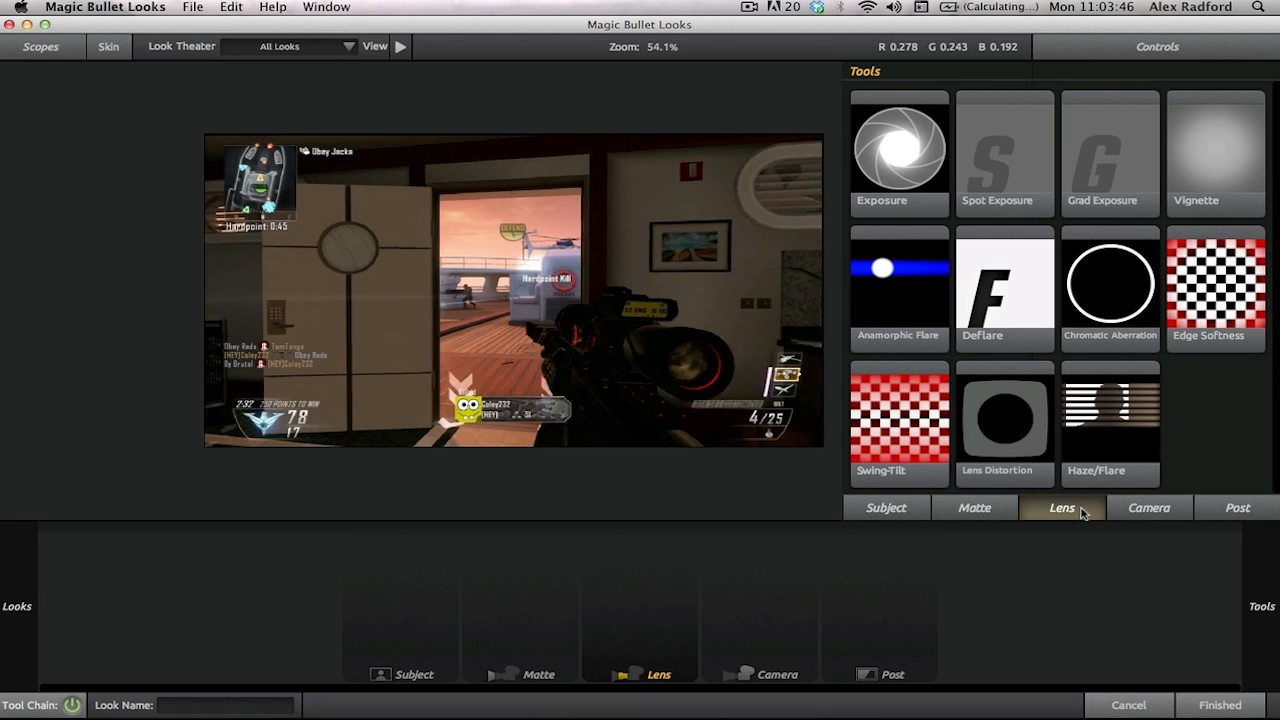
mouse_move(1276, 370)
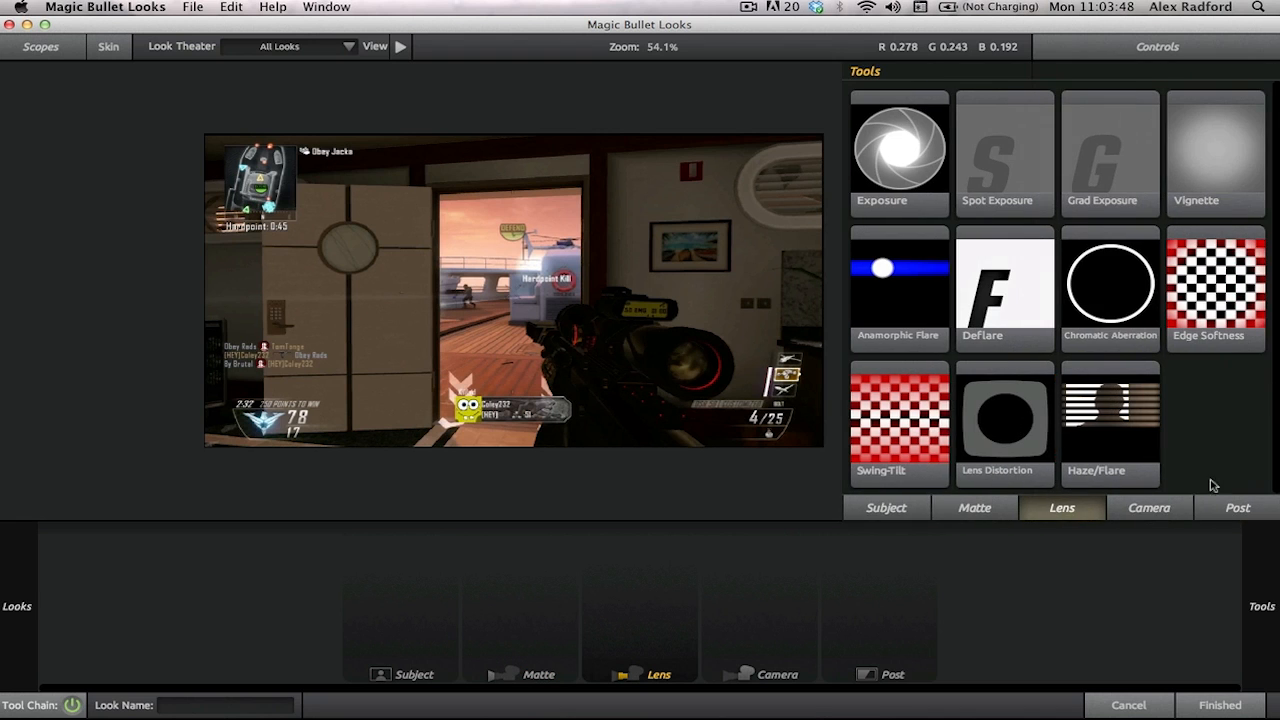
mouse_move(1266, 166)
left_click_drag(1240, 150, 580, 235)
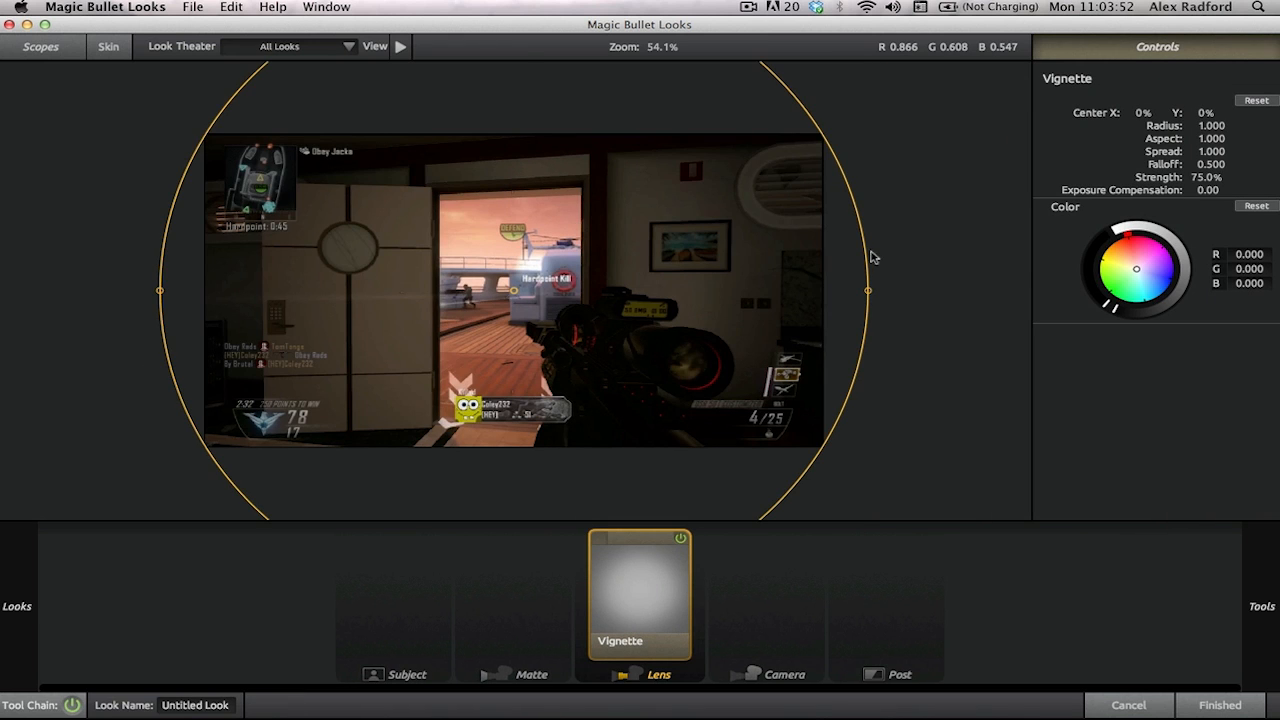
left_click_drag(872, 257, 1090, 278)
left_click_drag(1025, 73, 1057, 208)
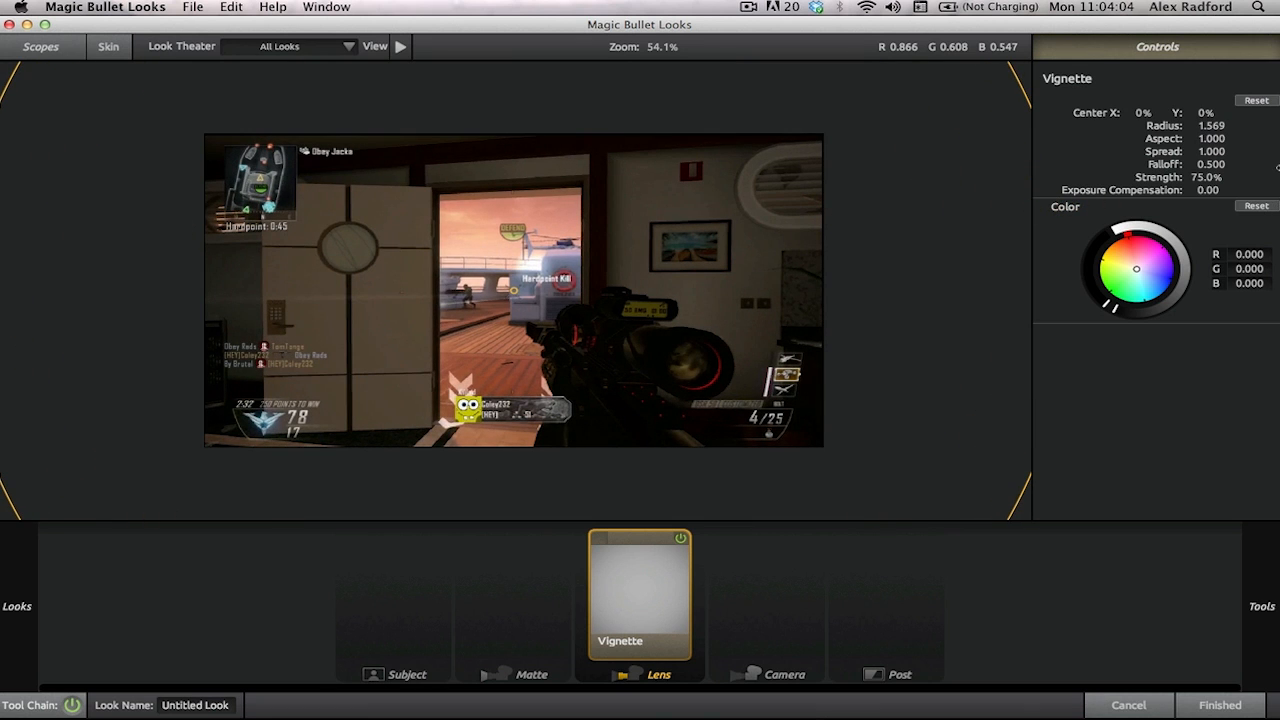
Step: Add a Diffusion tool to the Matte stage with a pale blue colour, size about 46.55% and grade about 1.70
mouse_move(1278, 405)
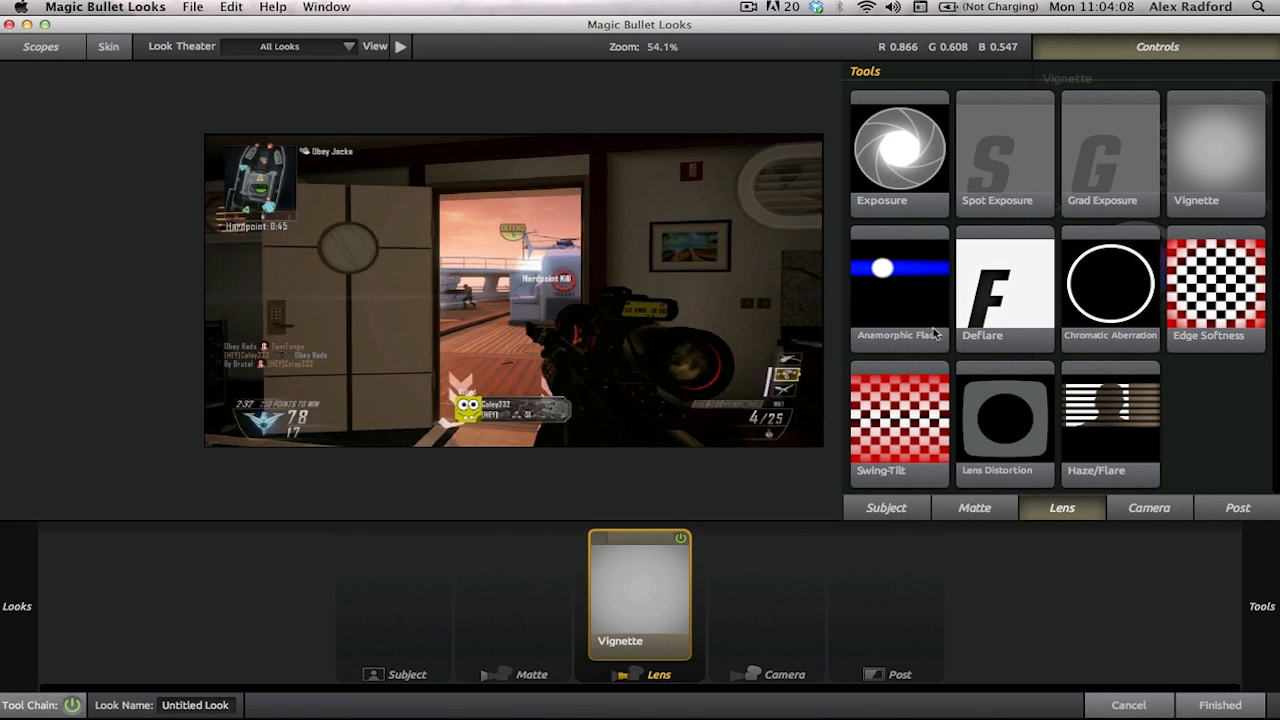
left_click(1149, 507)
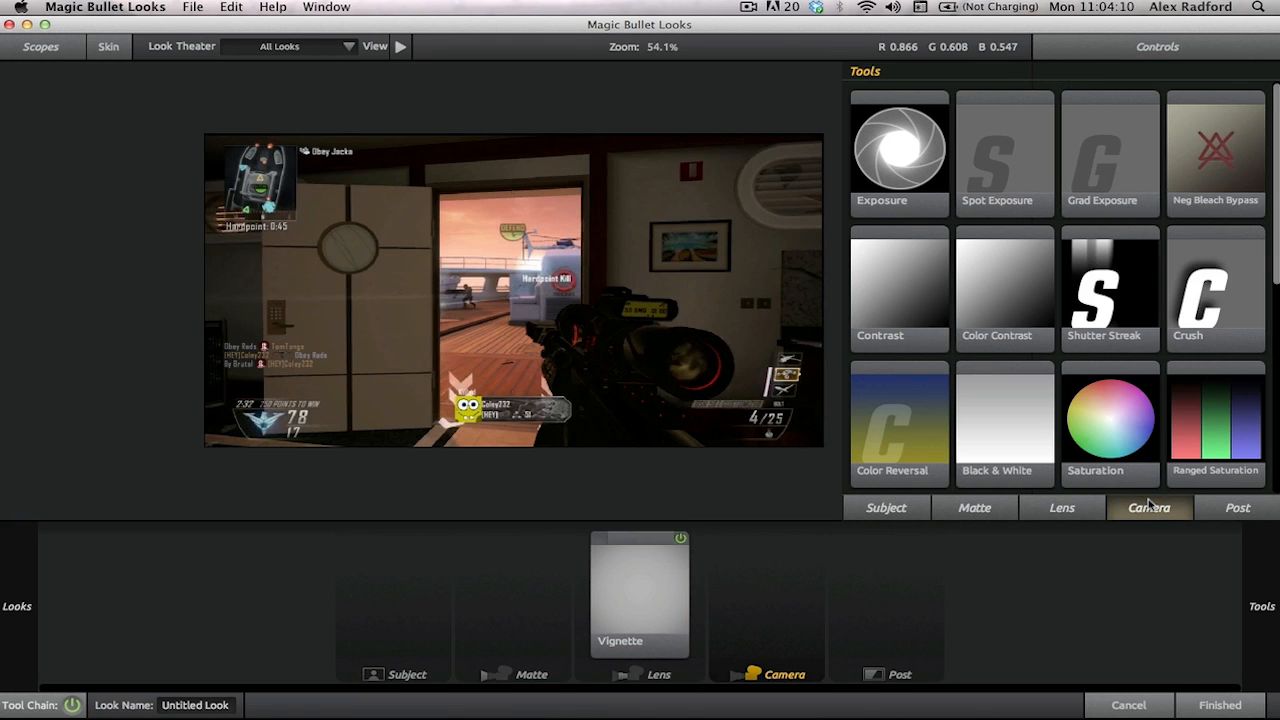
left_click(940, 507)
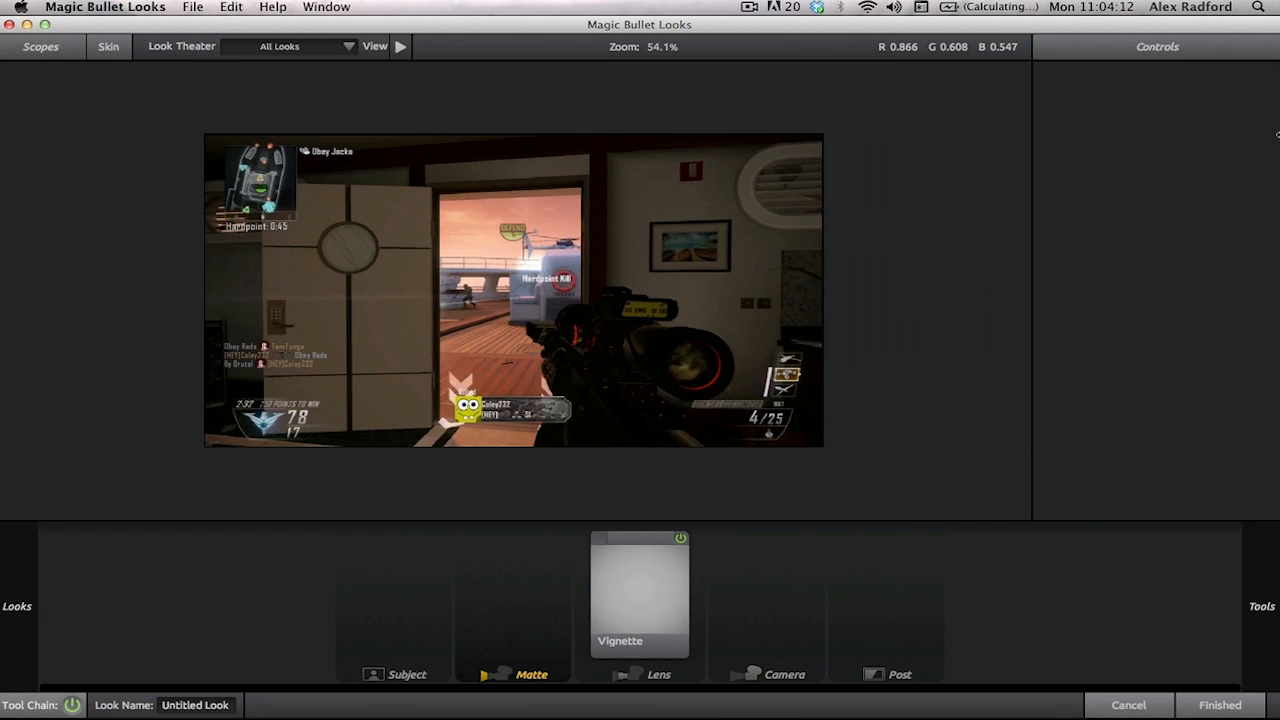
left_click_drag(1233, 157, 517, 352)
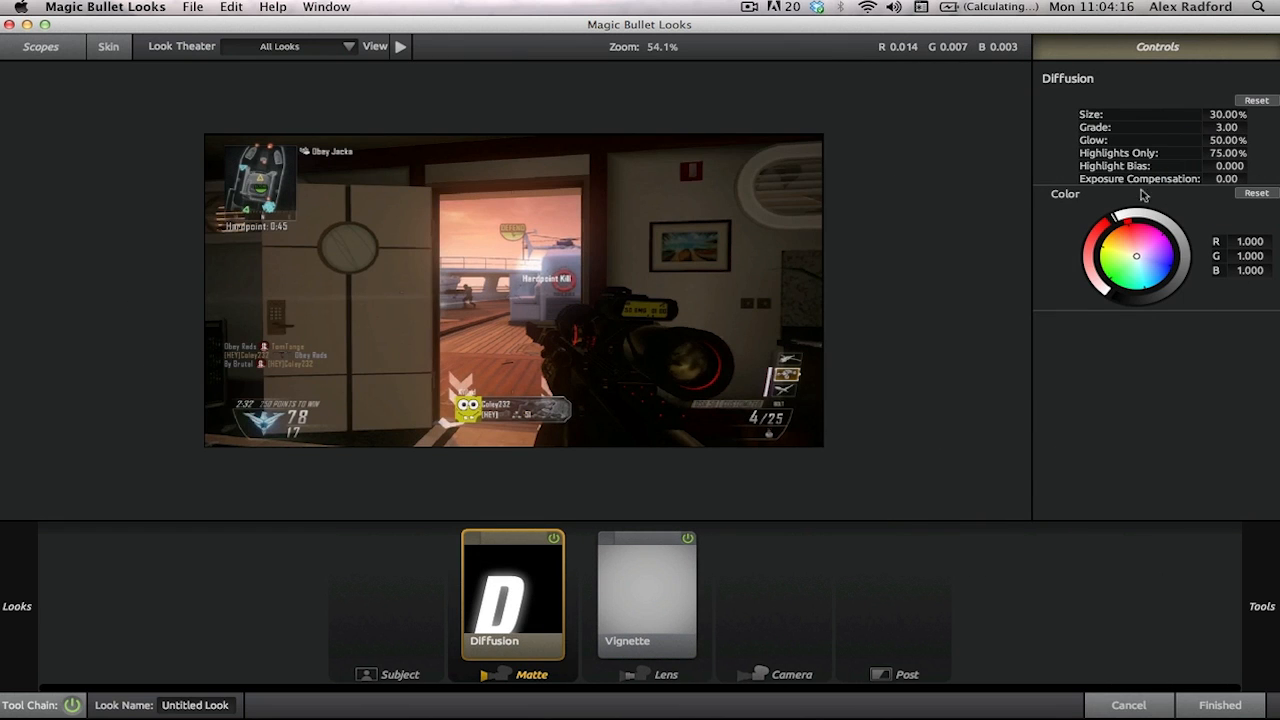
left_click_drag(1132, 246, 1145, 270)
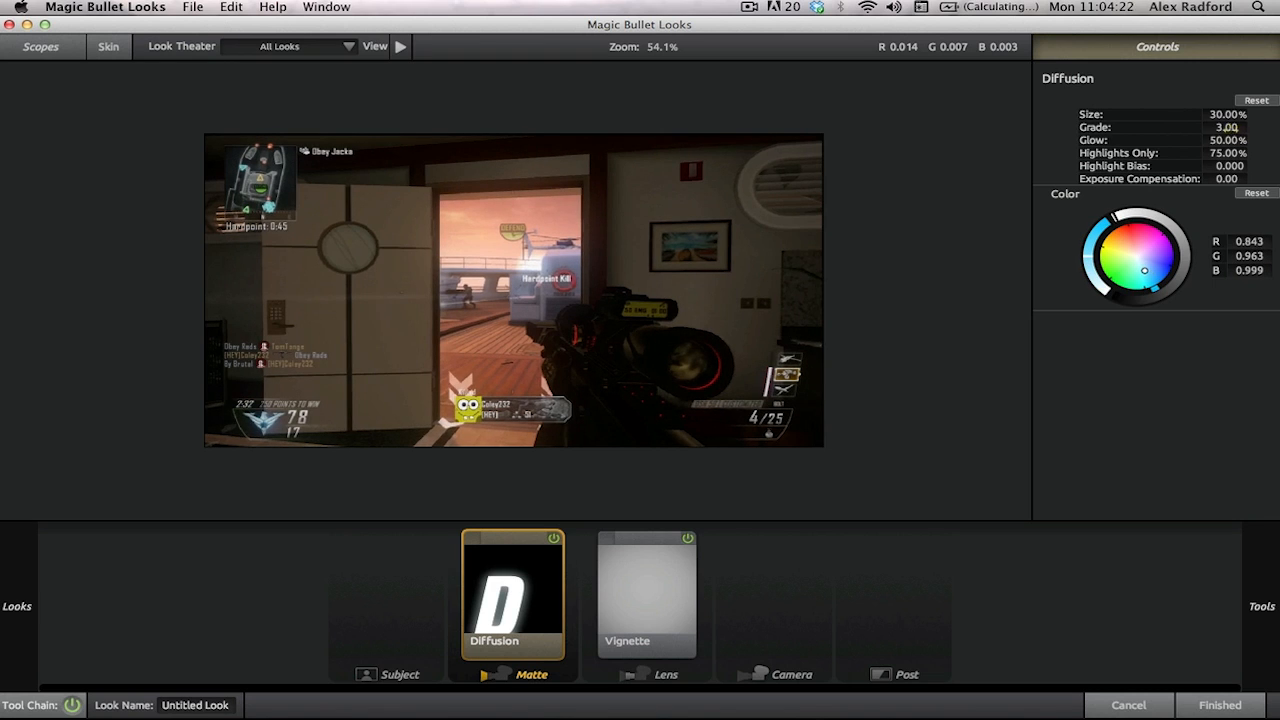
mouse_move(1231, 128)
left_mouse_down()
mouse_move(1212, 128)
mouse_move(1275, 114)
mouse_move(1228, 114)
left_mouse_up()
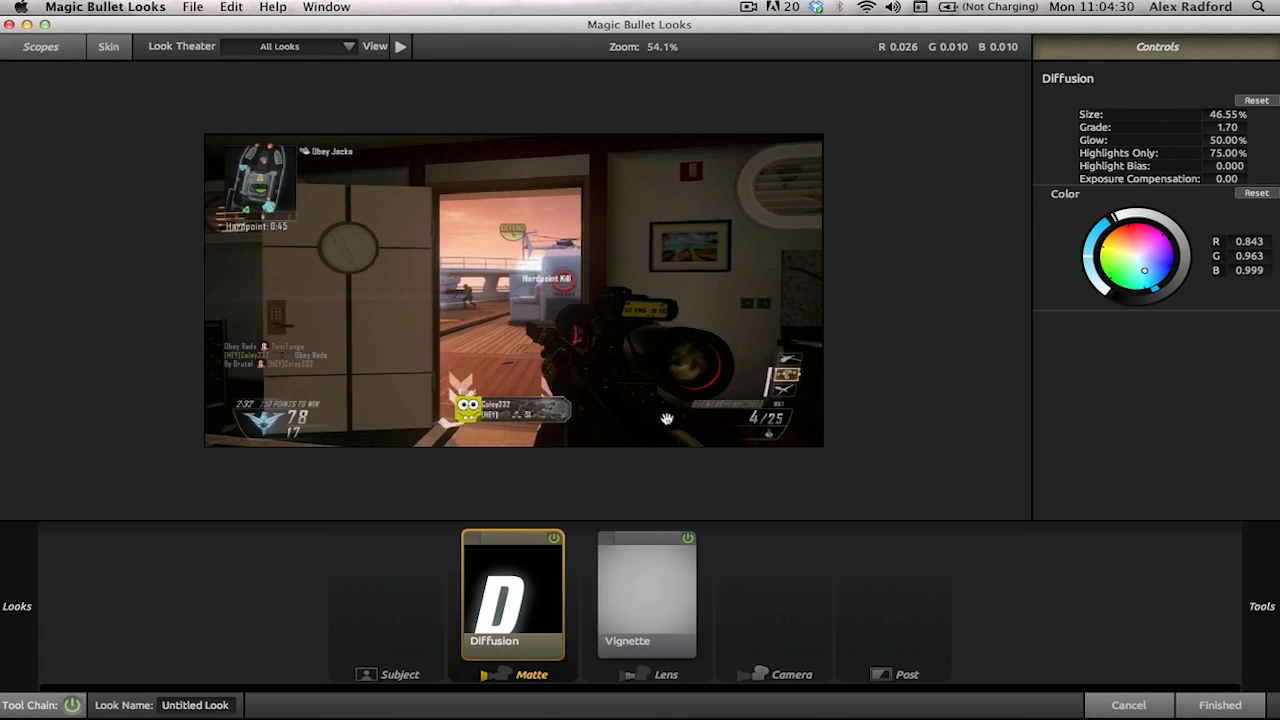
Step: Compare the frame with the Diffusion tool disabled and enabled
mouse_move(1262, 607)
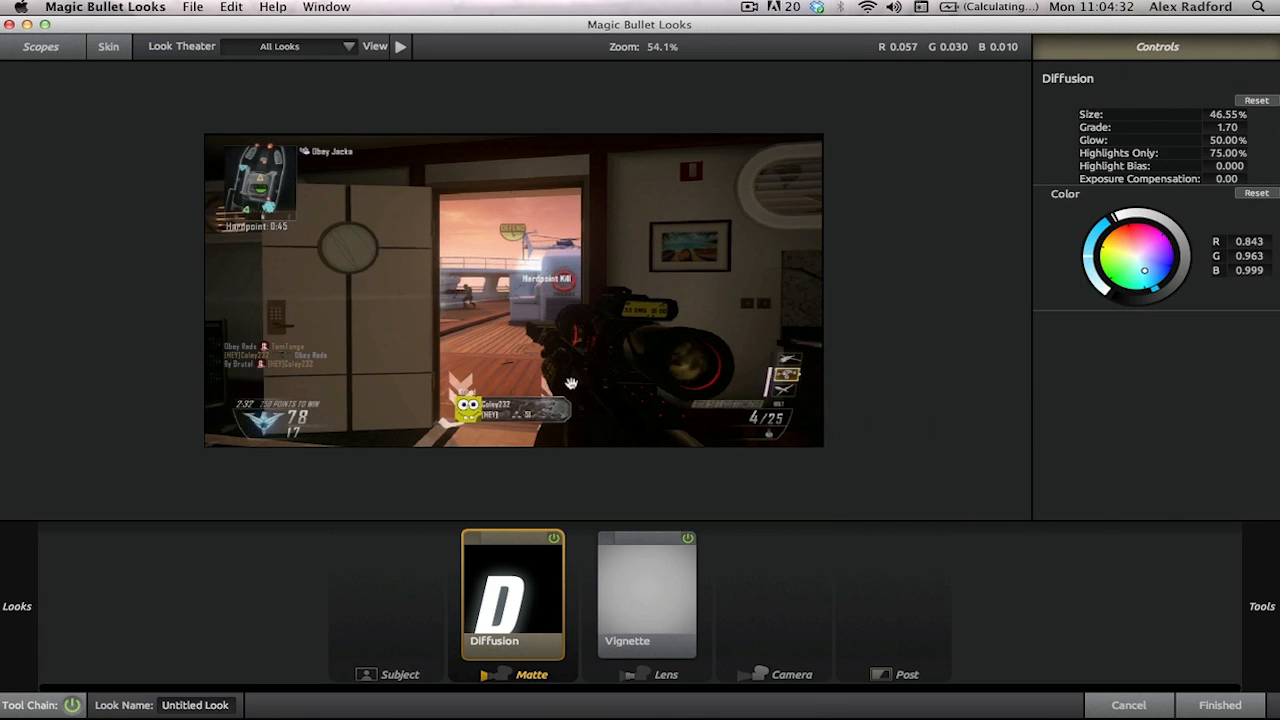
left_click(554, 540)
left_click(554, 540)
left_click(554, 540)
left_click(554, 540)
Step: Set the Diffusion tool's exposure compensation to +1.20
left_click_drag(1220, 145, 1278, 140)
left_click_drag(1224, 179, 1242, 179)
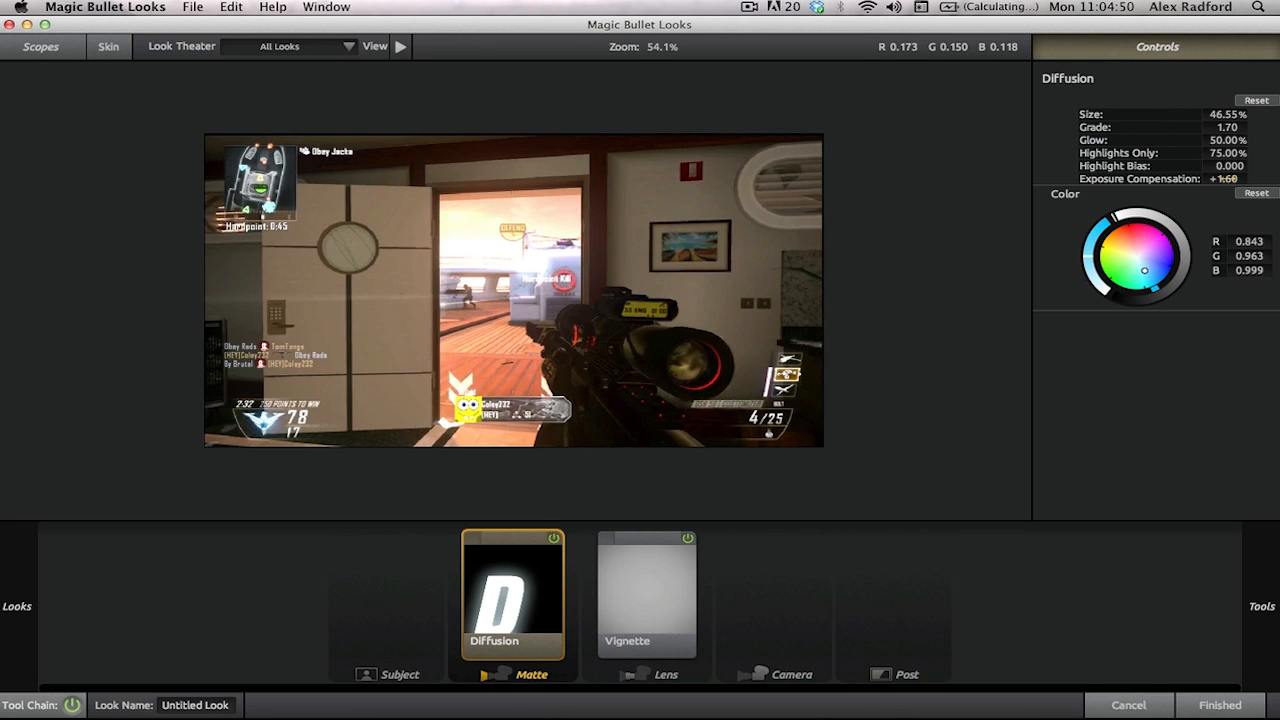
left_click(1222, 178)
type("1.2")
key("Return")
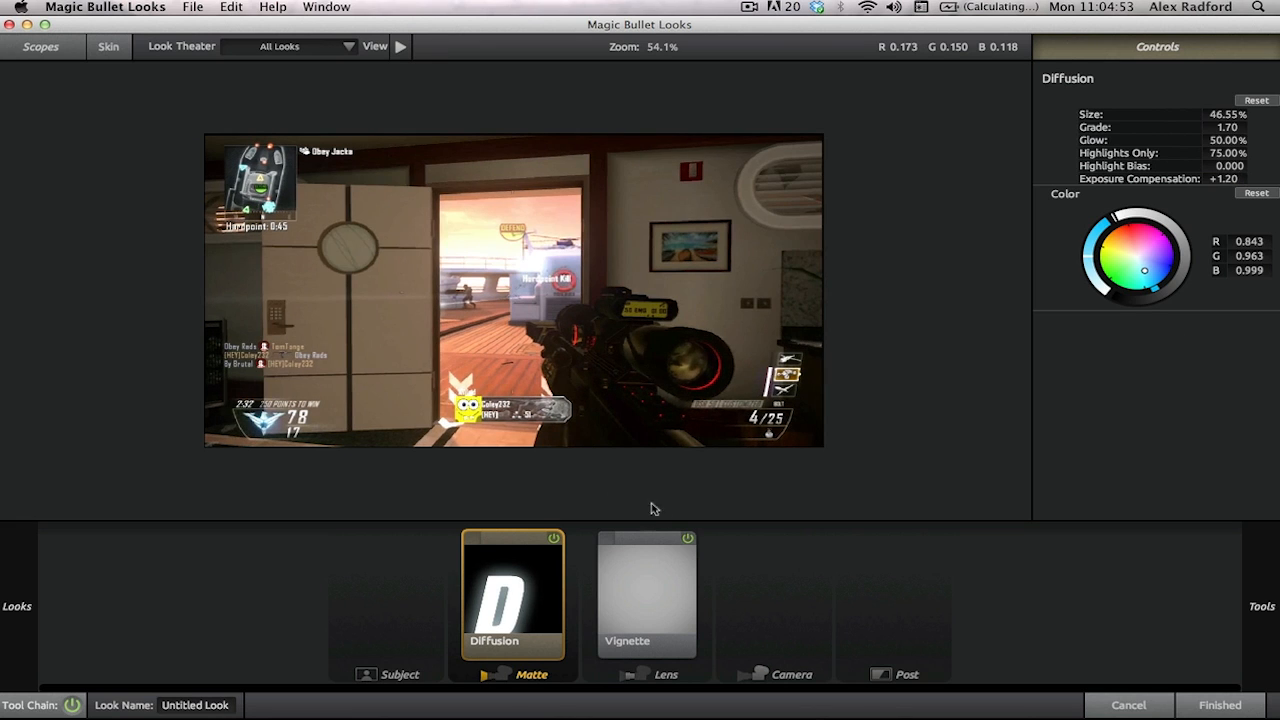
Step: Toggle the Diffusion tool off and on to check the effect of the exposure compensation
left_click(554, 539)
left_click(554, 539)
left_click(554, 539)
left_click(554, 539)
Step: Look through the Subject tools and add the Saturation tool to the Camera stage
mouse_move(1277, 643)
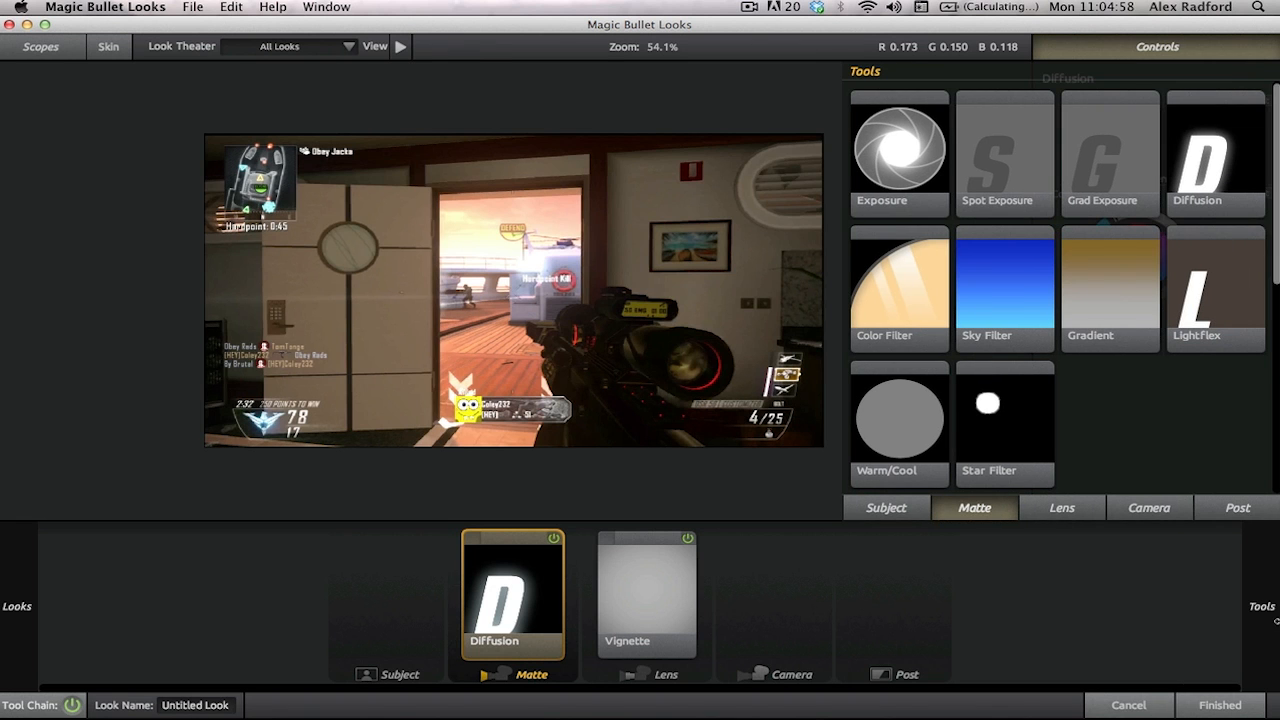
left_click(885, 517)
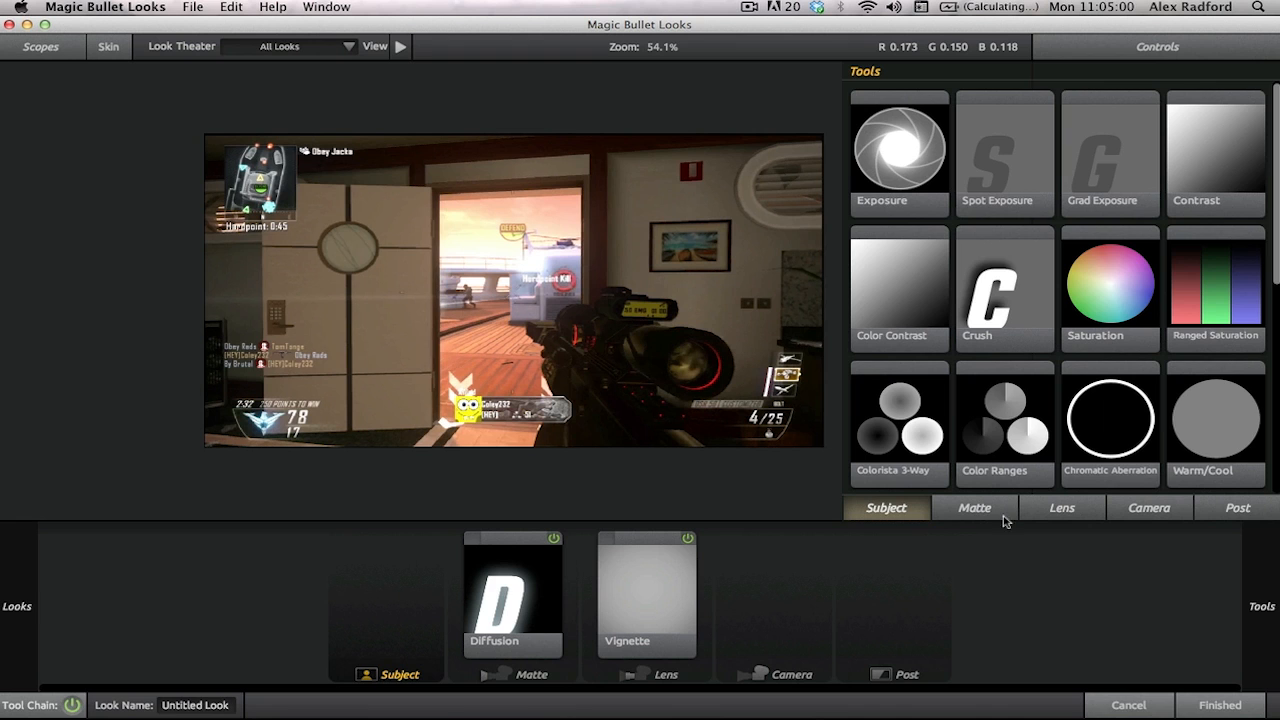
scroll(1080, 415, "down", 2)
scroll(1080, 415, "down", 5)
scroll(1080, 415, "up", 5)
scroll(1080, 415, "down", 5)
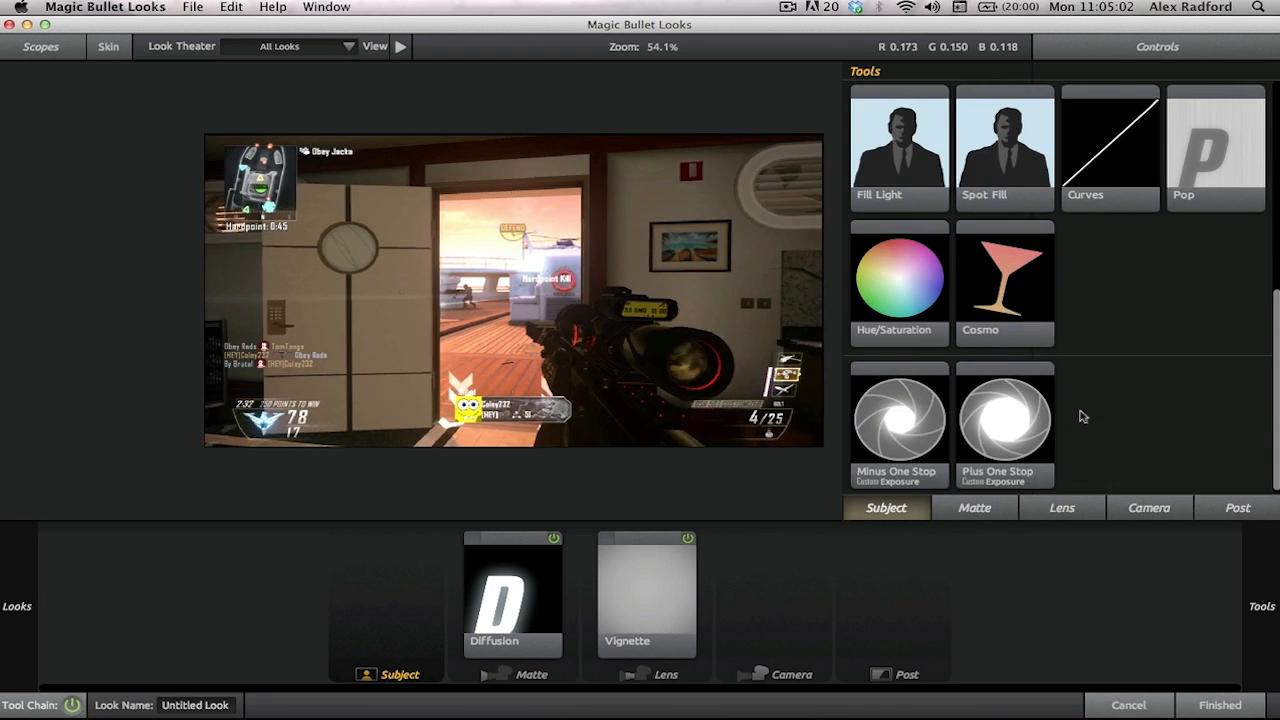
scroll(1082, 417, "up", 5)
left_click_drag(1135, 303, 765, 388)
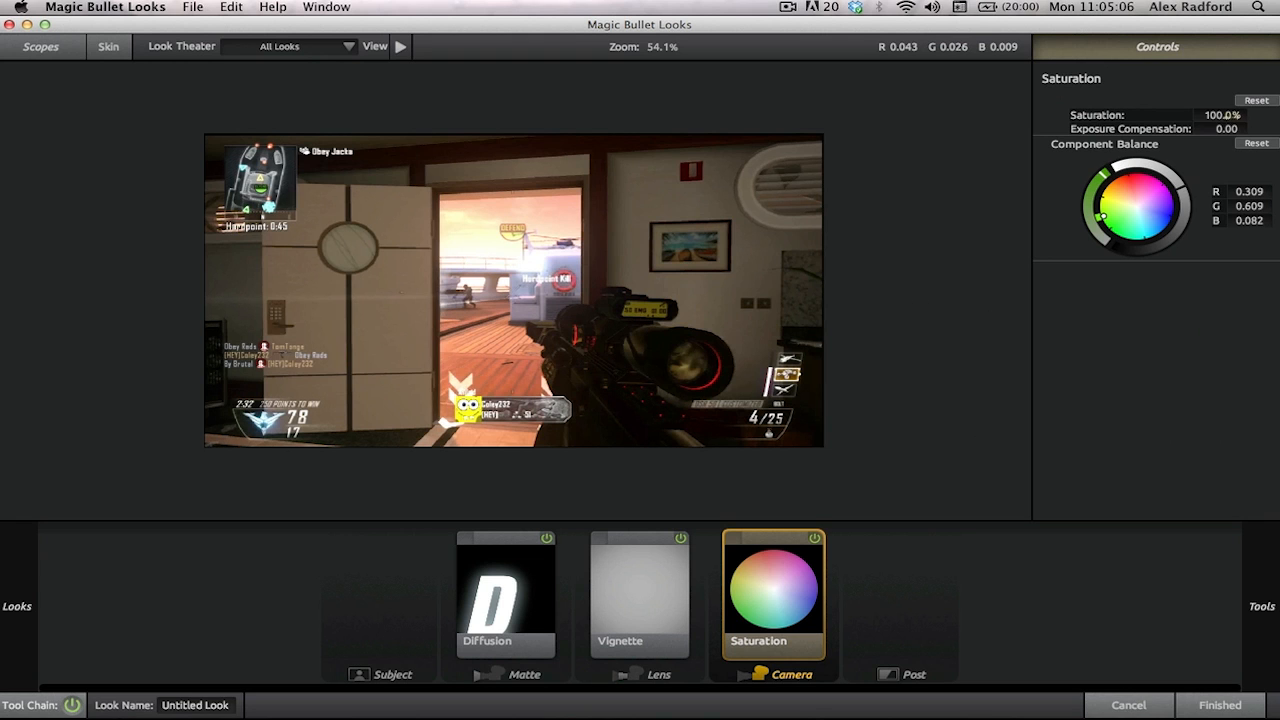
Step: Try extreme high and low values for the Saturation tool, then restore its saturation to 100%
left_click_drag(1222, 115, 1279, 115)
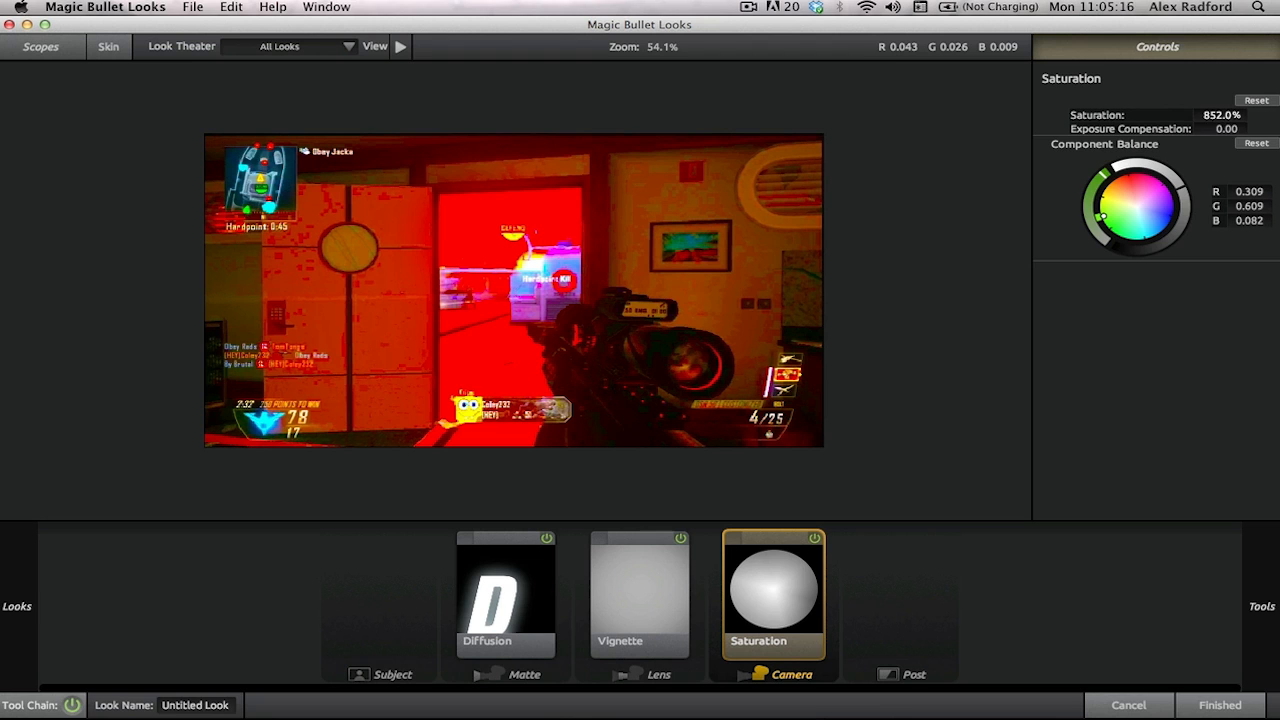
left_click_drag(1220, 115, 1020, 115)
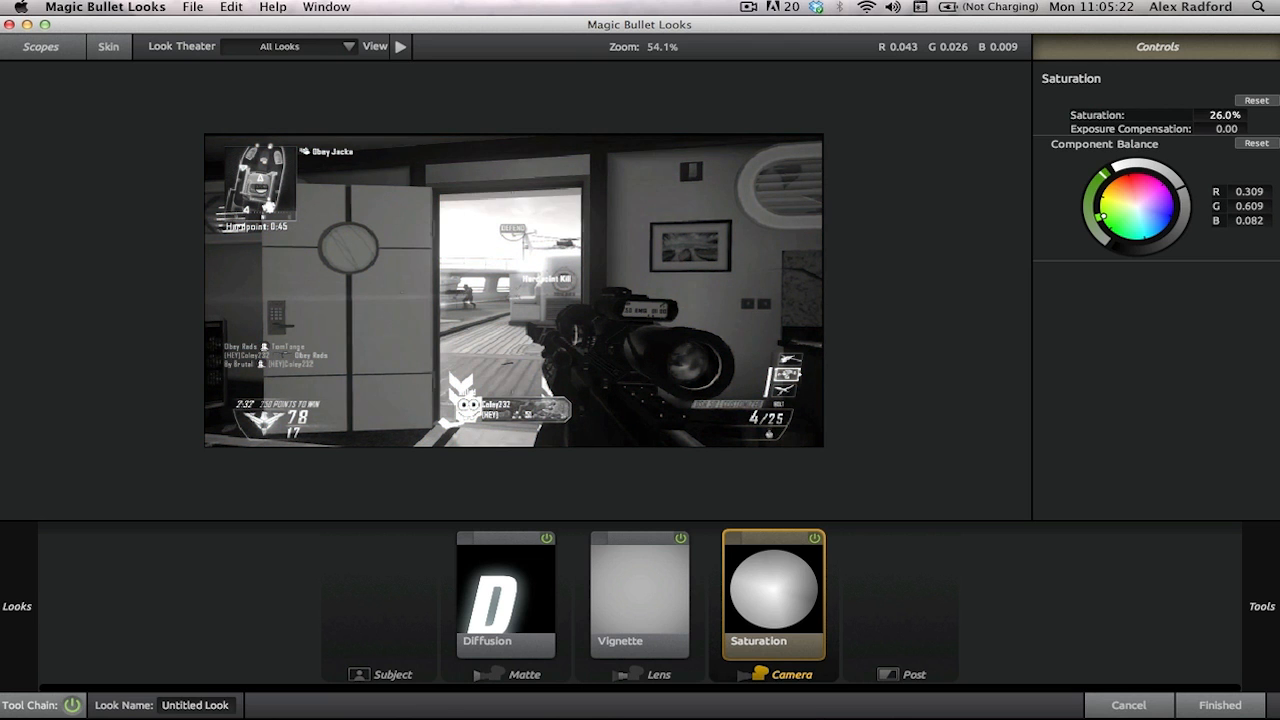
left_click(1208, 116)
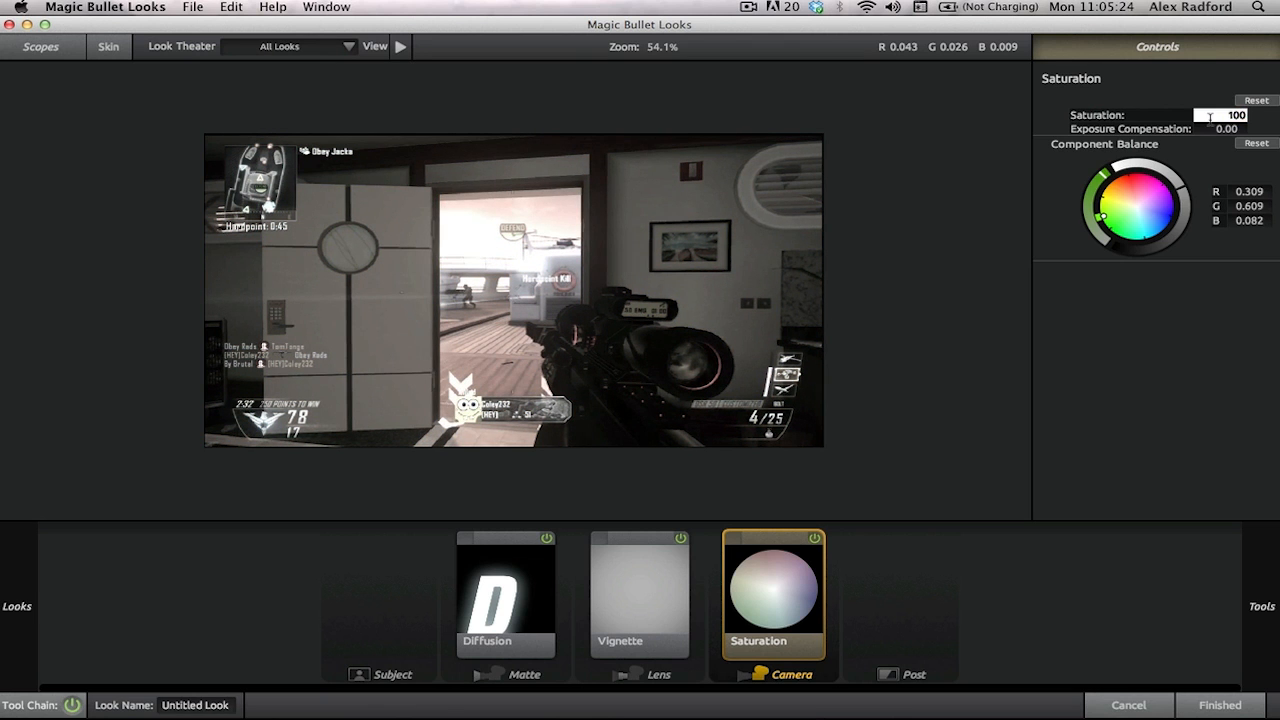
key("Return")
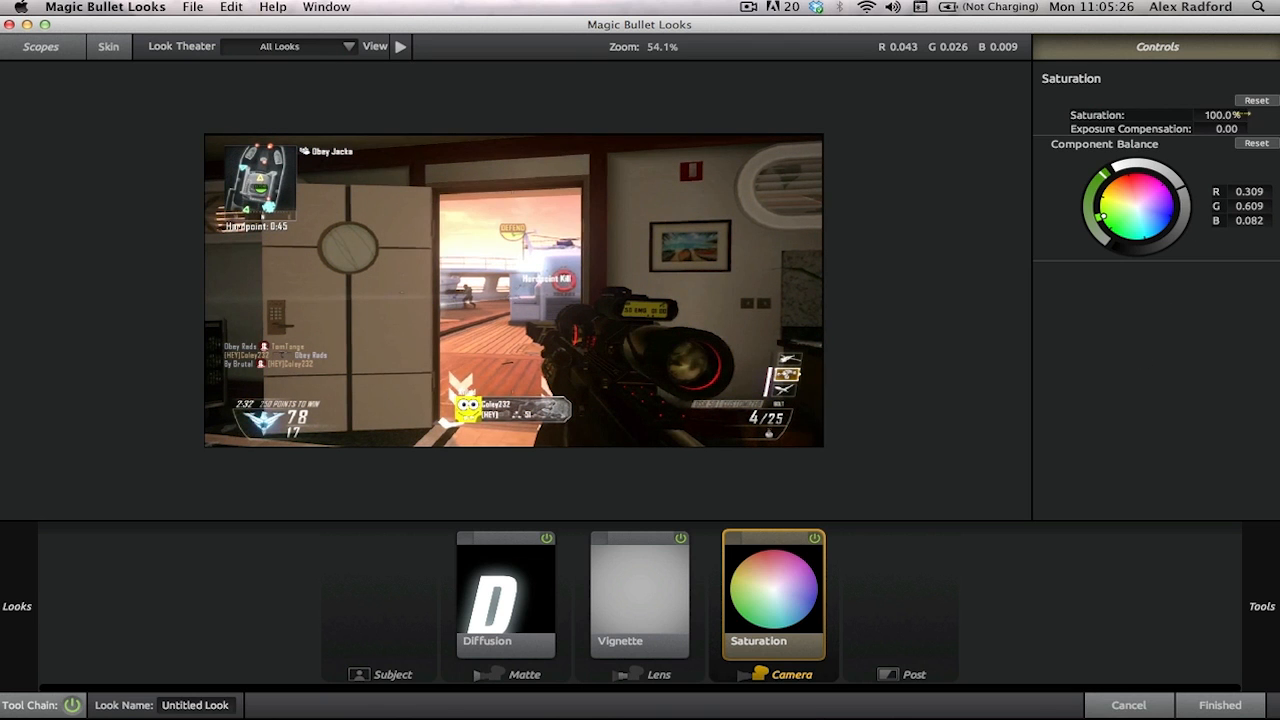
Step: Set the Saturation tool's saturation to 85% and adjust its component balance colour
left_click_drag(1222, 115, 1214, 115)
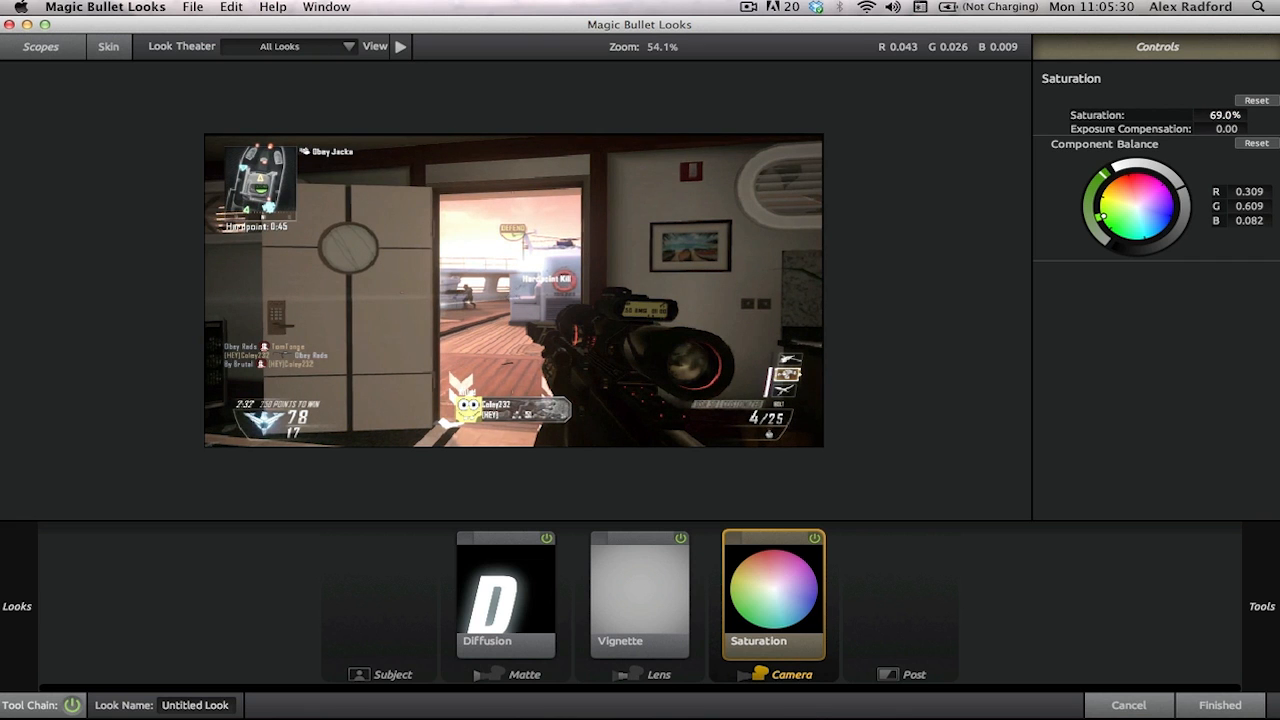
left_click(1222, 115)
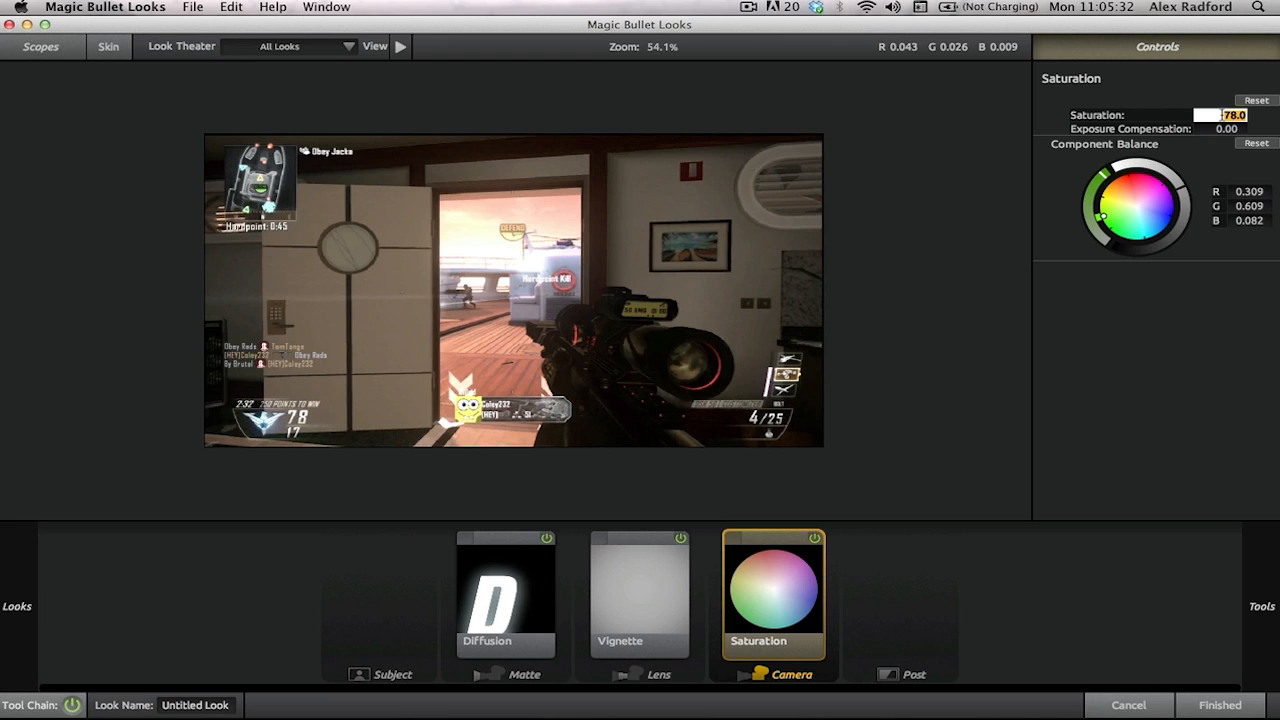
type("85")
key("Return")
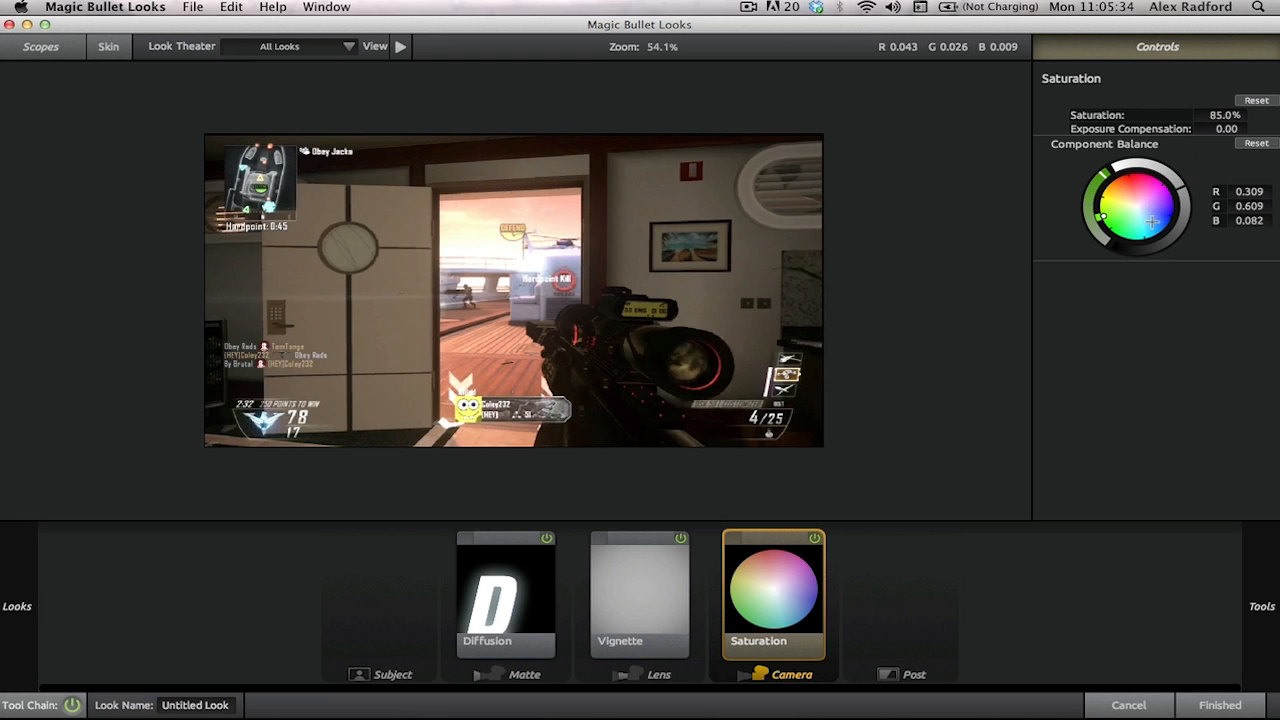
left_click_drag(1152, 220, 1151, 176)
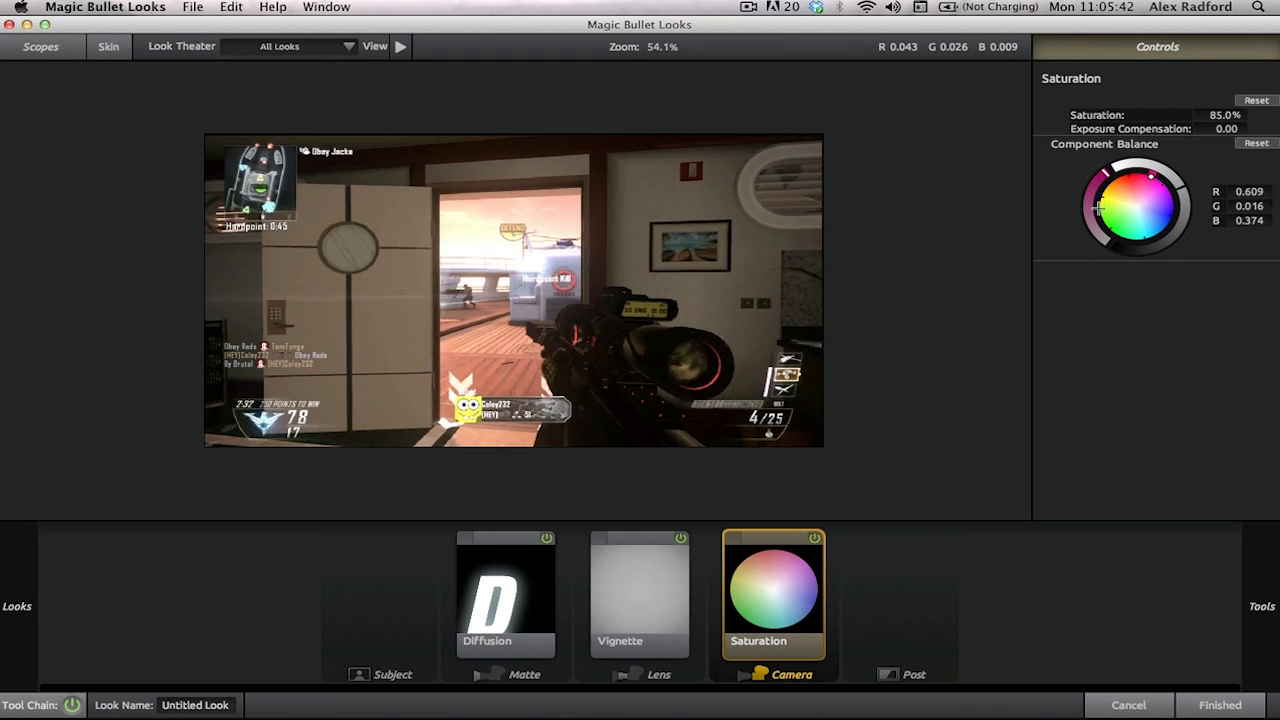
mouse_move(1124, 217)
left_mouse_down()
mouse_move(1167, 189)
mouse_move(1099, 229)
mouse_move(1112, 228)
left_mouse_up()
Step: Add an Exposure tool to the Lens stage and set it to +0.70 stops
mouse_move(1262, 606)
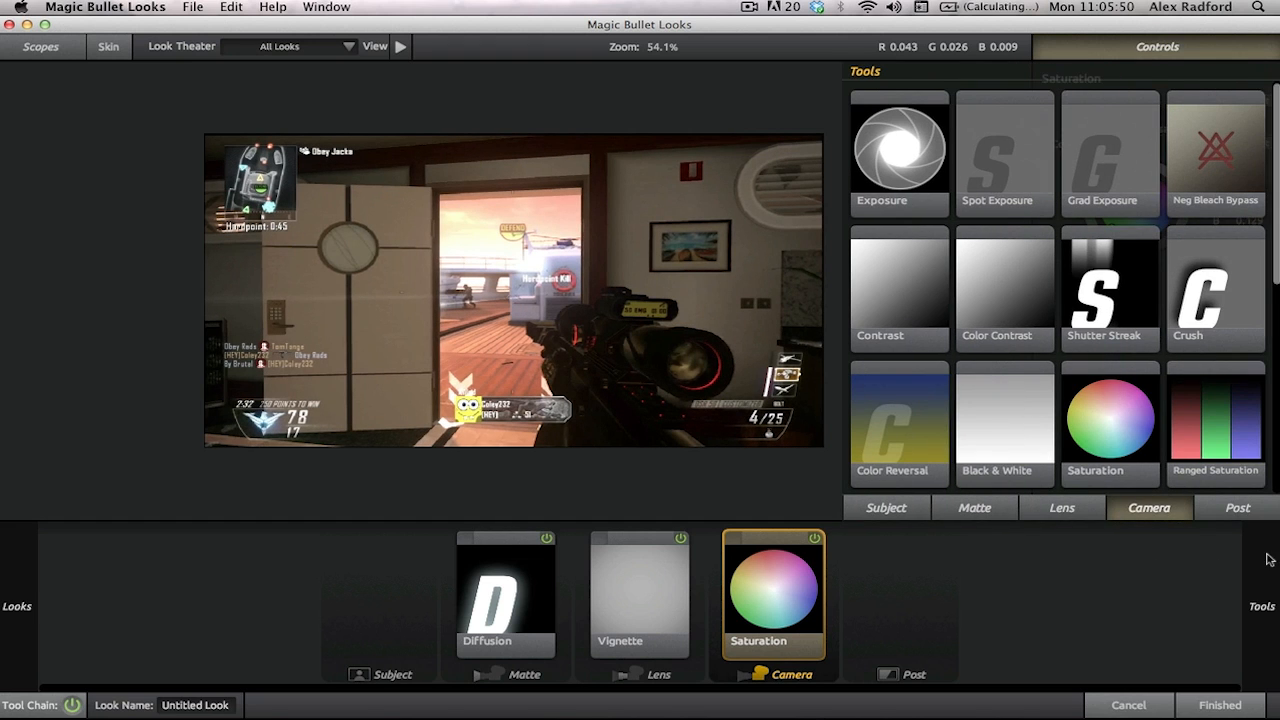
left_click(1237, 508)
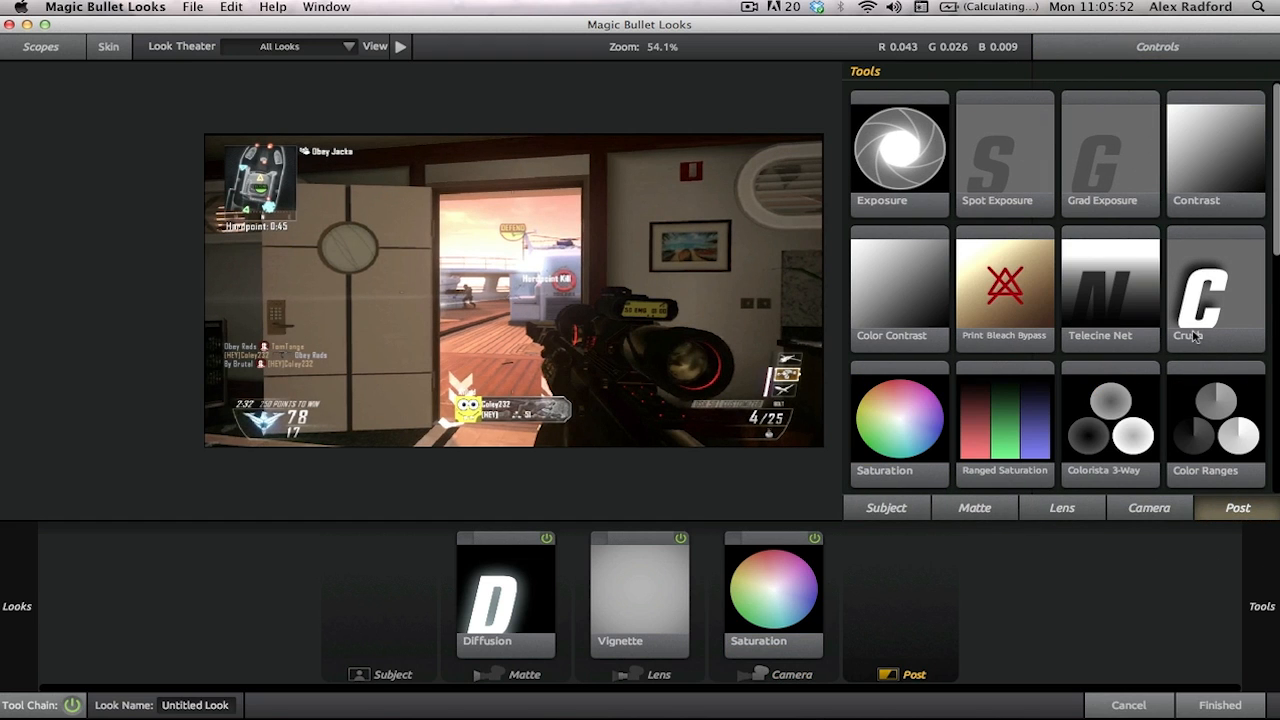
mouse_move(1190, 225)
left_click_drag(890, 130, 384, 286)
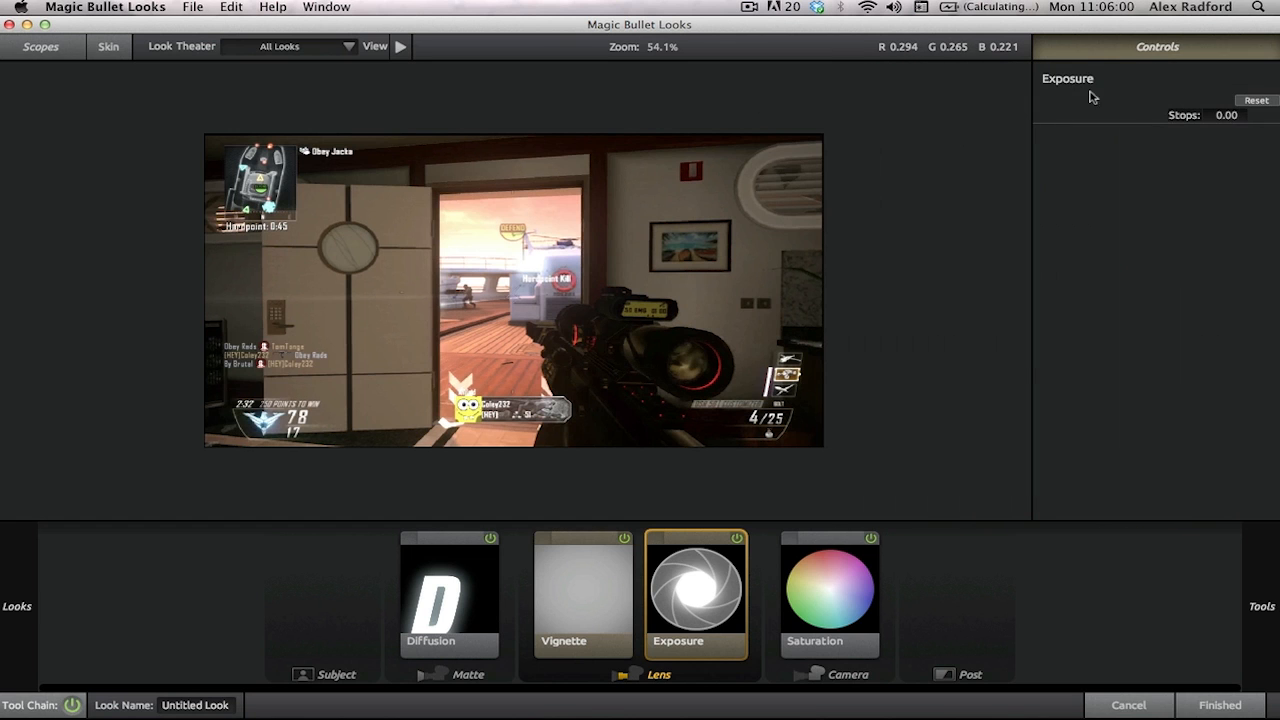
left_click_drag(1223, 116, 1234, 116)
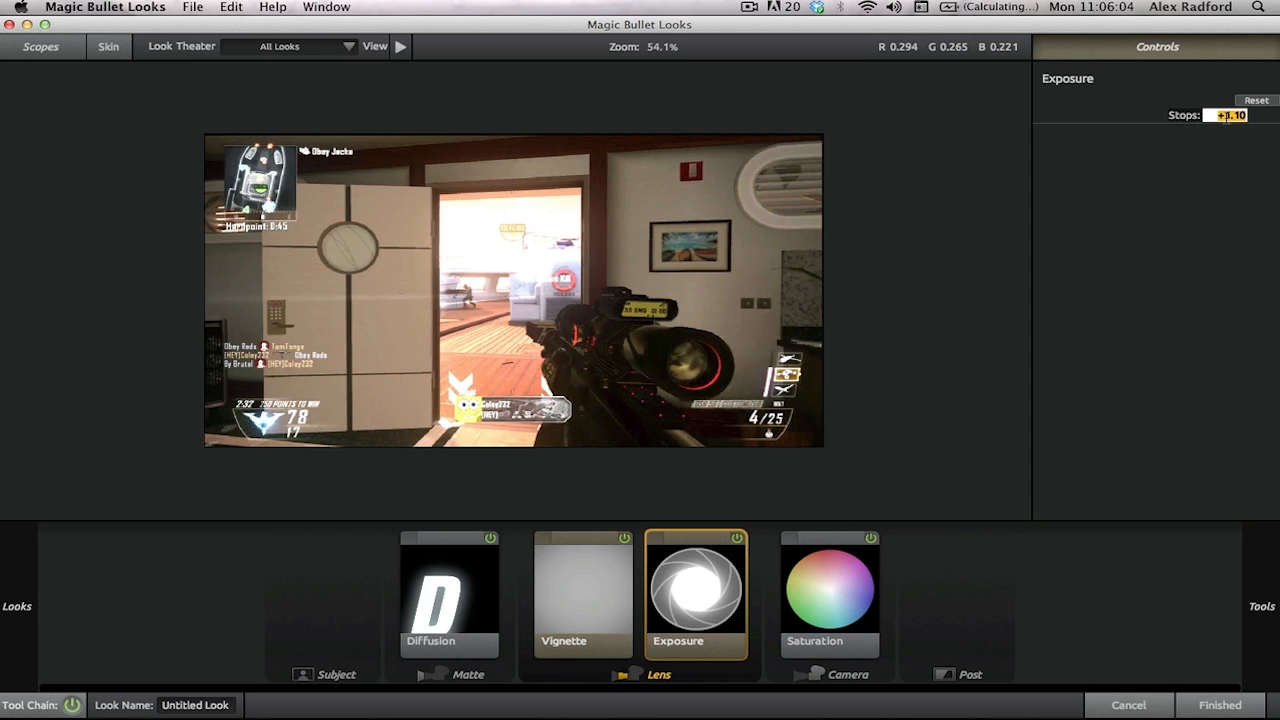
type("0.7")
key("Return")
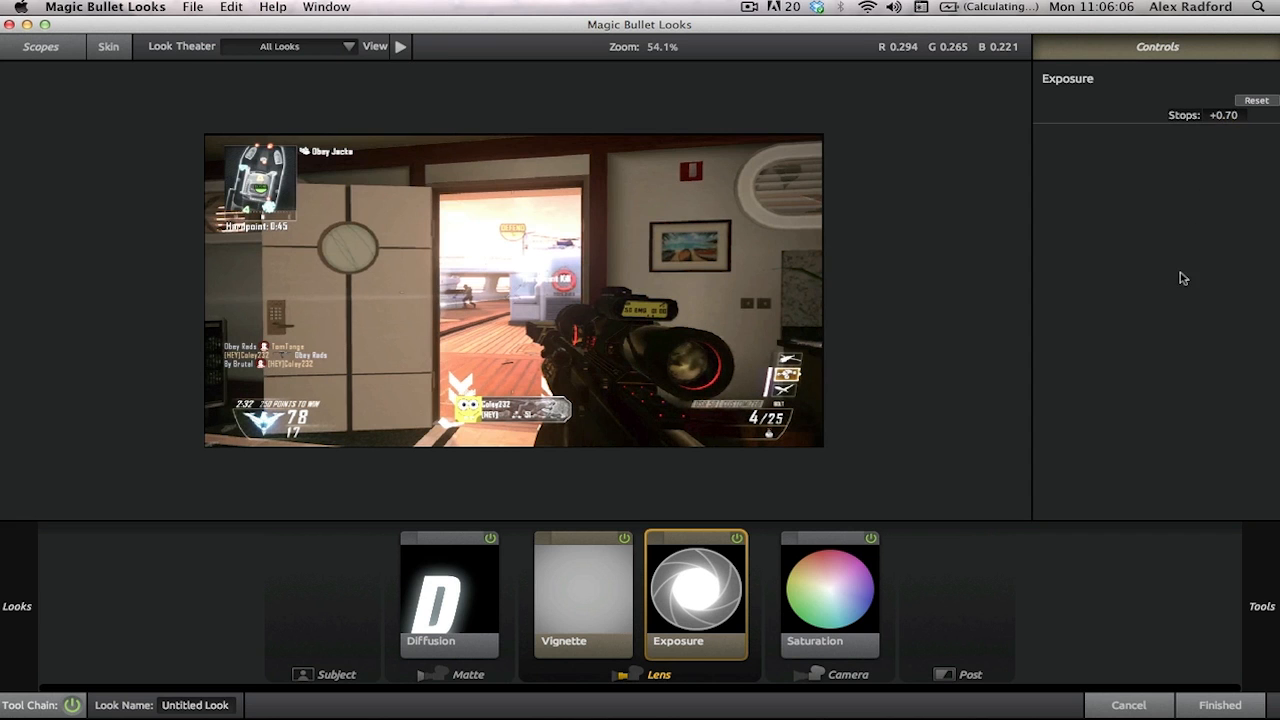
Step: Look through the Lens, Matte and Subject tool categories for further tools to add
mouse_move(1268, 250)
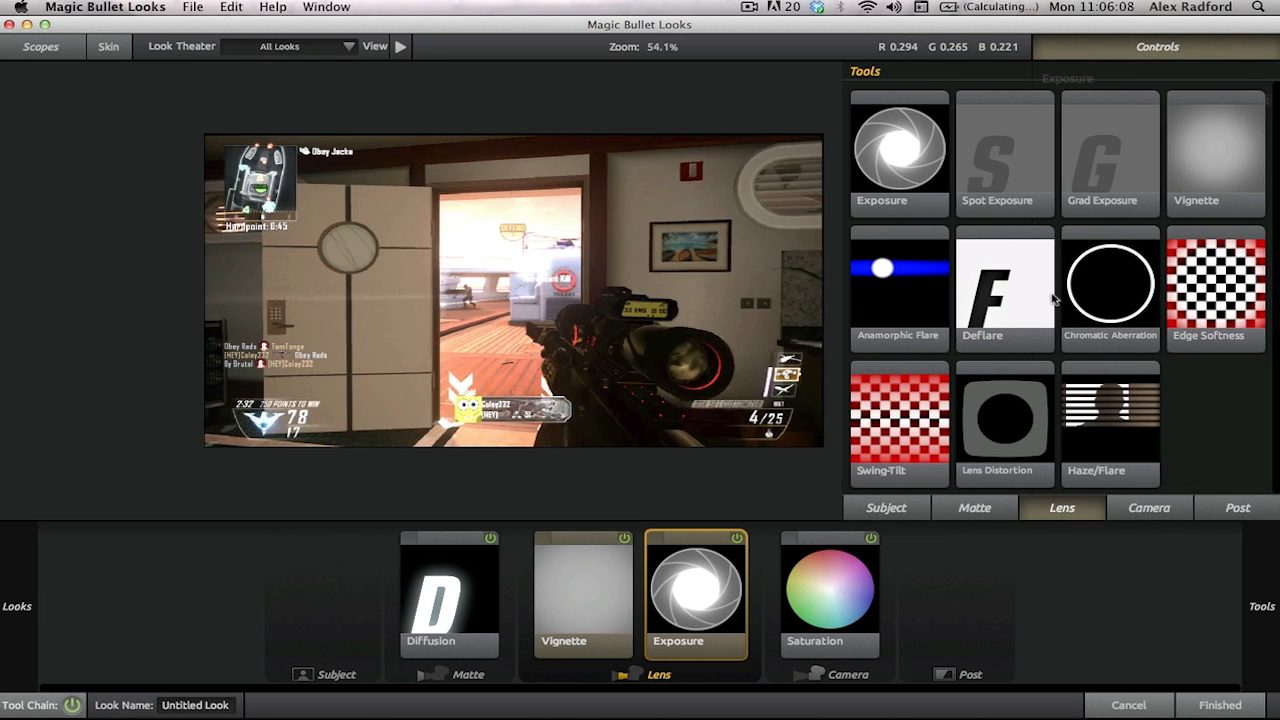
left_click(997, 512)
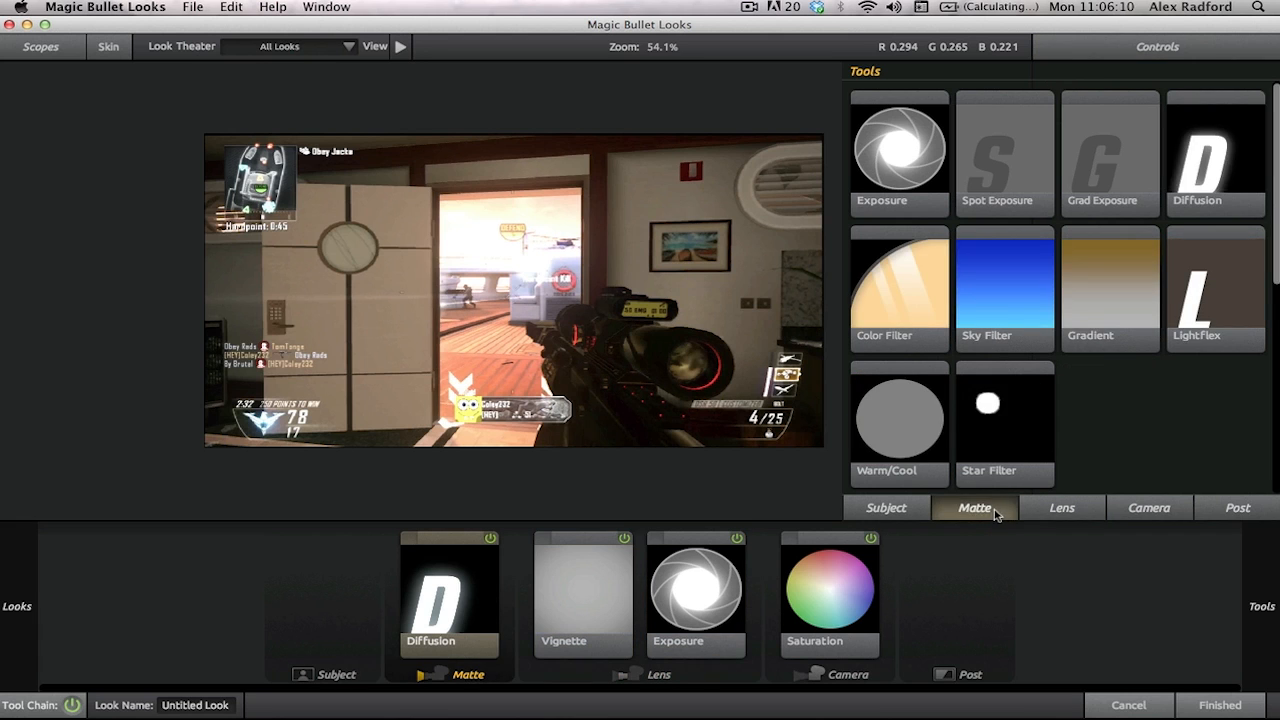
left_click(914, 512)
scroll(1093, 462, "down", 10)
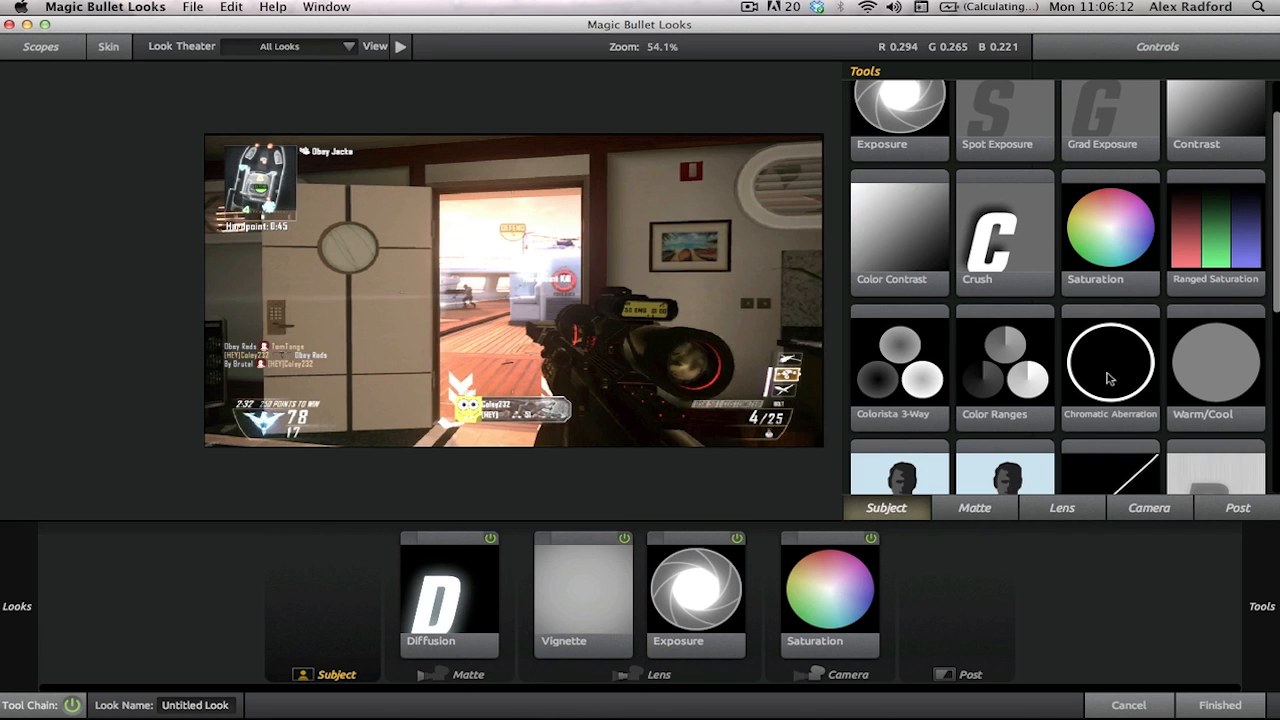
scroll(1109, 378, "up", 10)
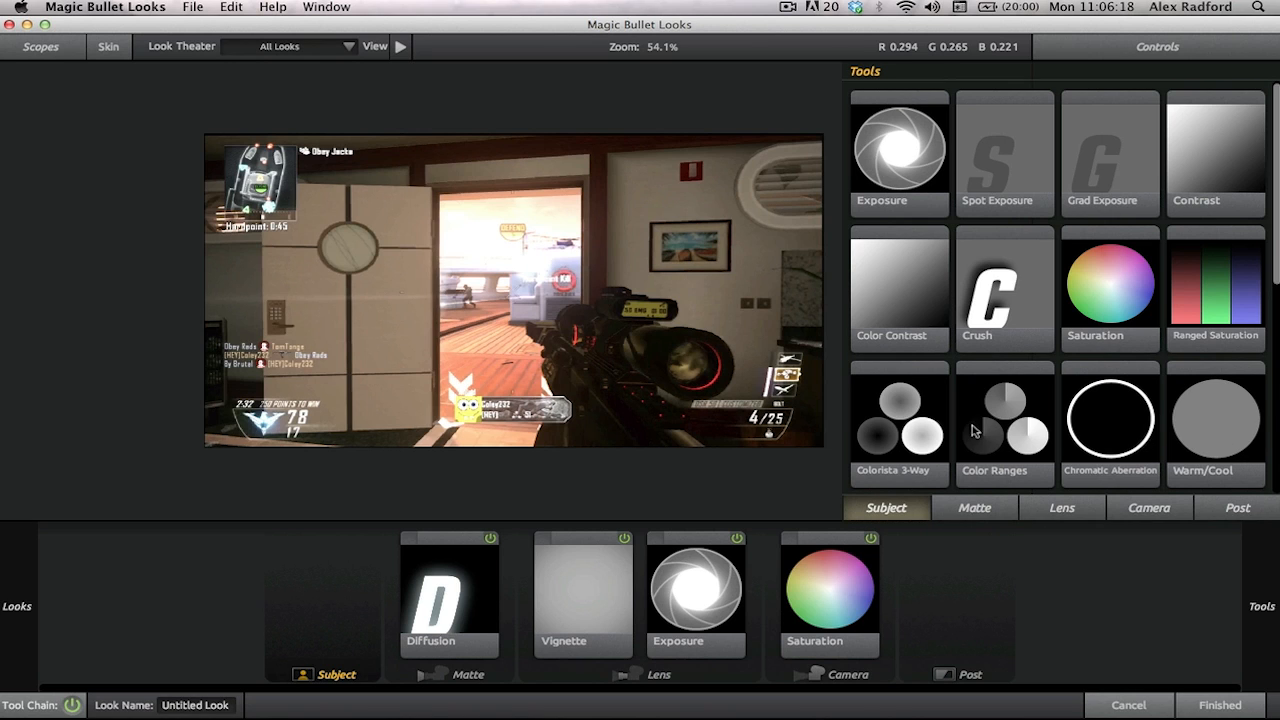
scroll(972, 425, "down", 10)
scroll(975, 430, "up", 10)
left_click(966, 512)
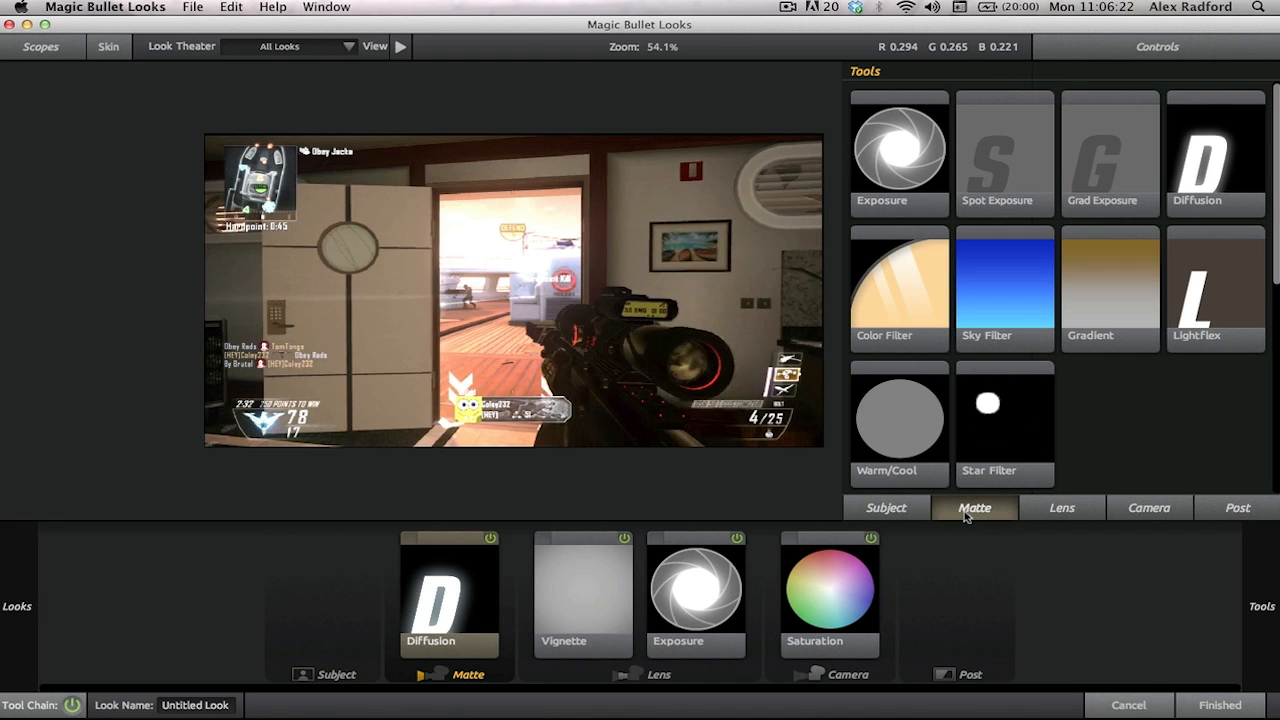
Step: Try an Anamorphic Flare in the Lens stage with size 28.25%, boost +9.80 and threshold 2.320, and remove it from the chain
scroll(1126, 191, "down", 5)
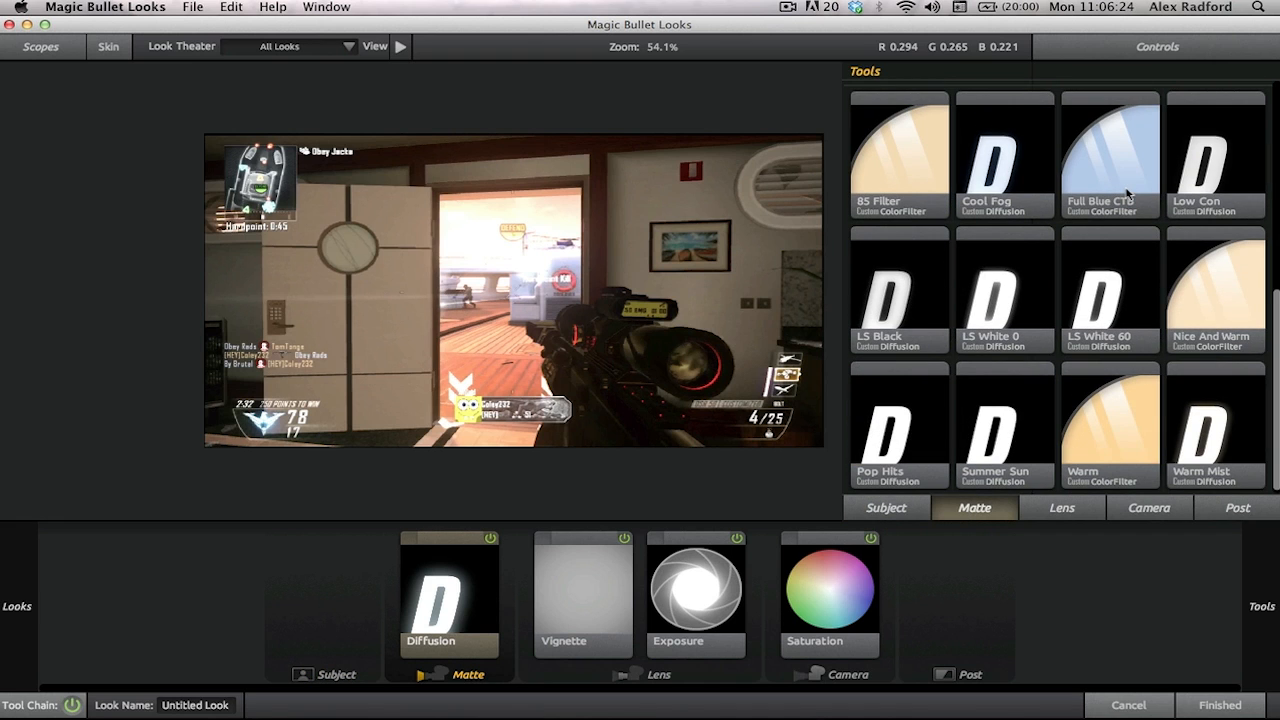
left_click(1058, 513)
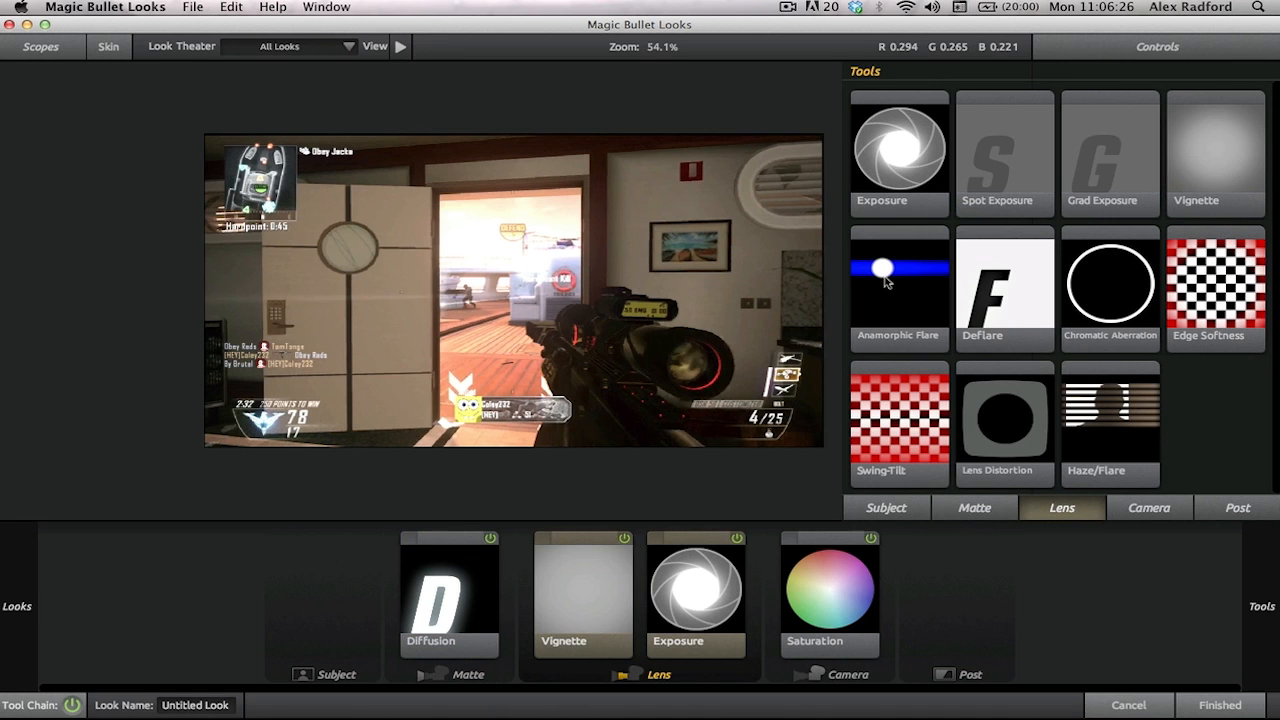
left_click_drag(886, 283, 588, 332)
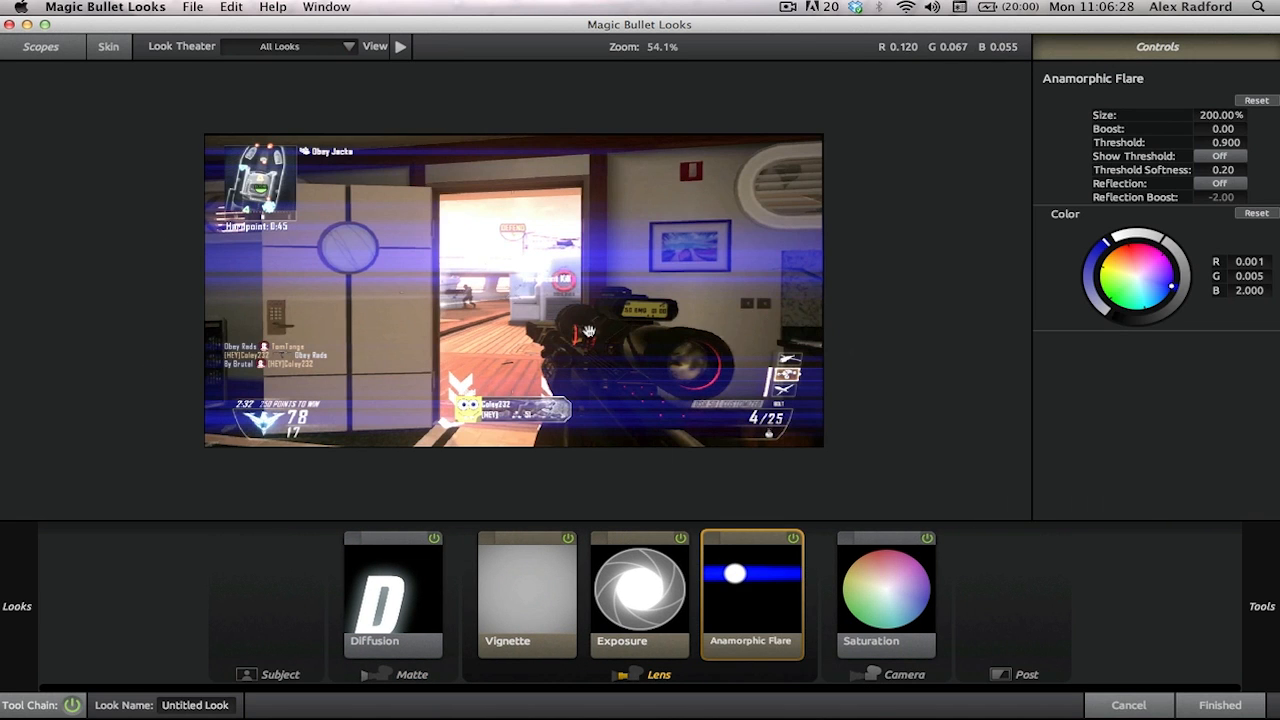
mouse_move(1229, 117)
left_mouse_down()
mouse_move(1060, 117)
mouse_move(1140, 117)
left_mouse_up()
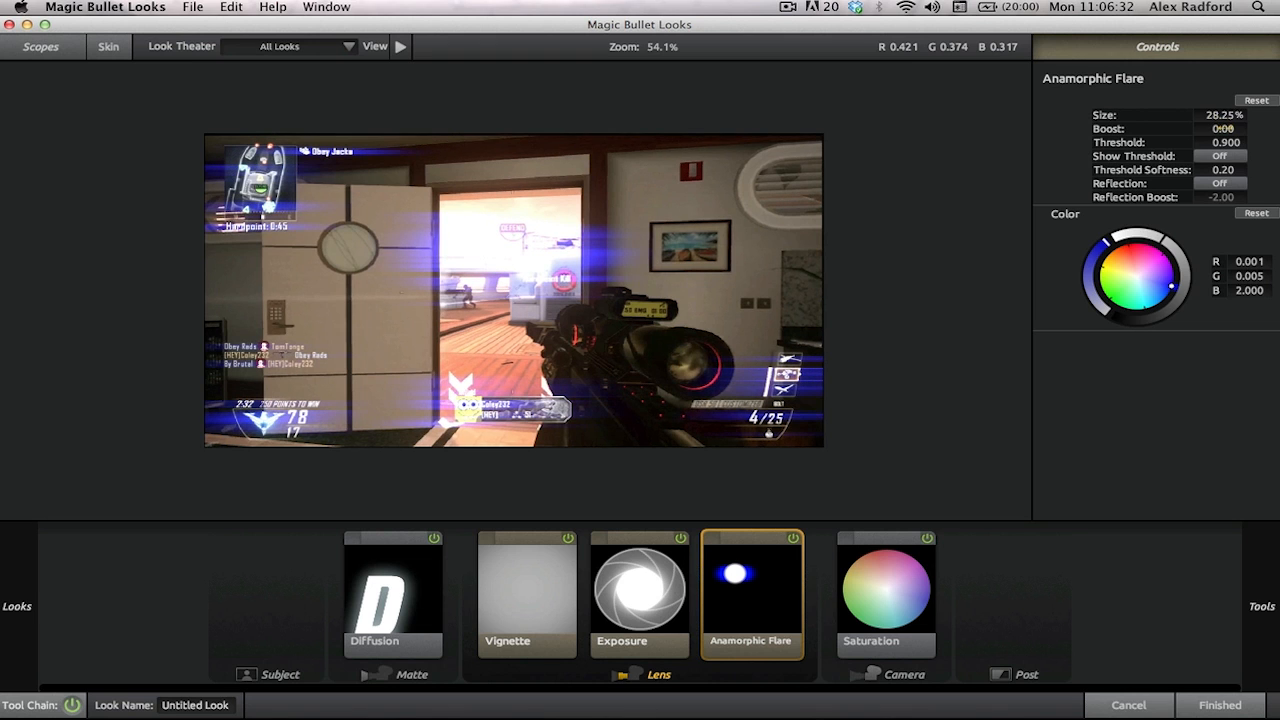
mouse_move(1222, 129)
left_mouse_down()
mouse_move(1165, 129)
mouse_move(1250, 129)
left_mouse_up()
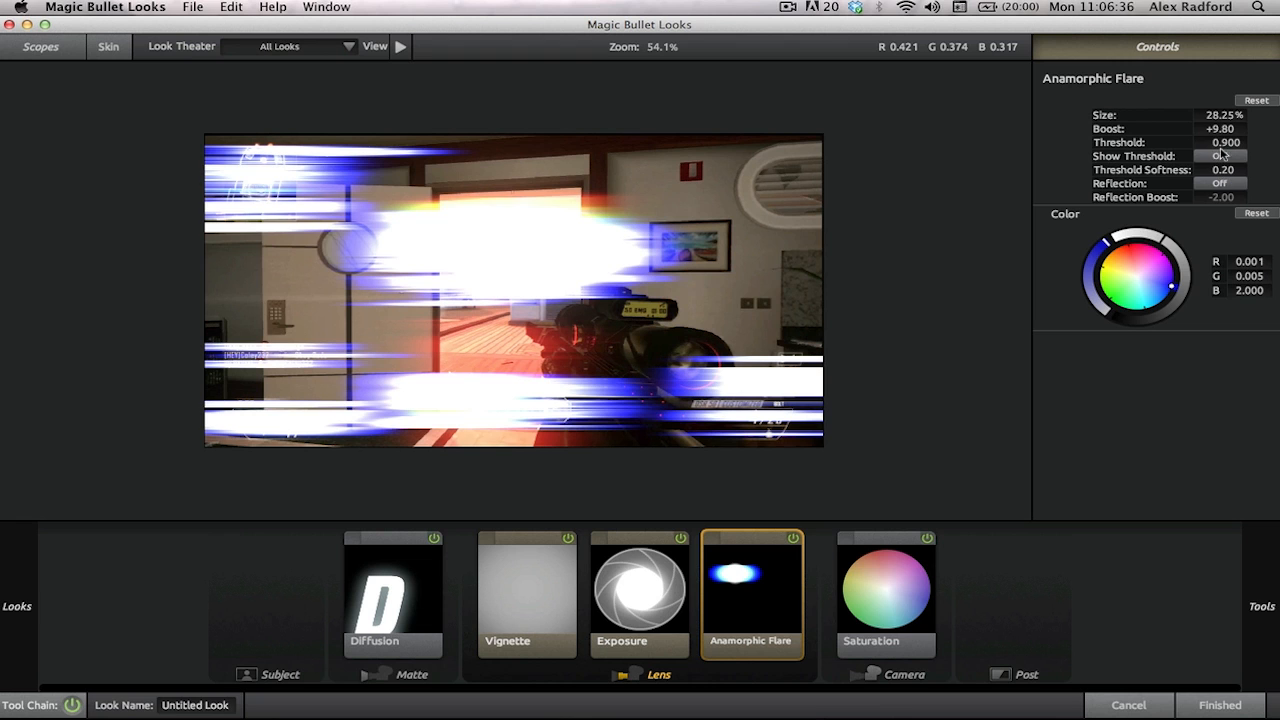
left_click_drag(1226, 142, 1252, 142)
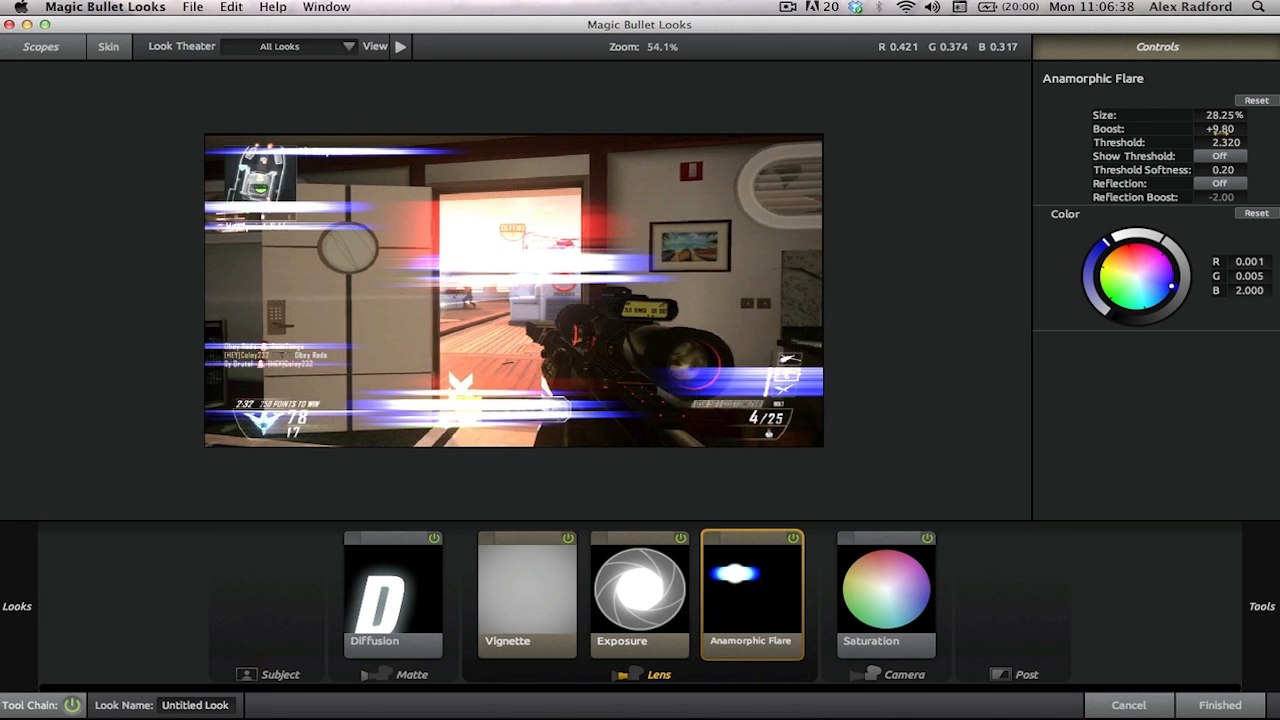
left_click_drag(744, 614, 1107, 381)
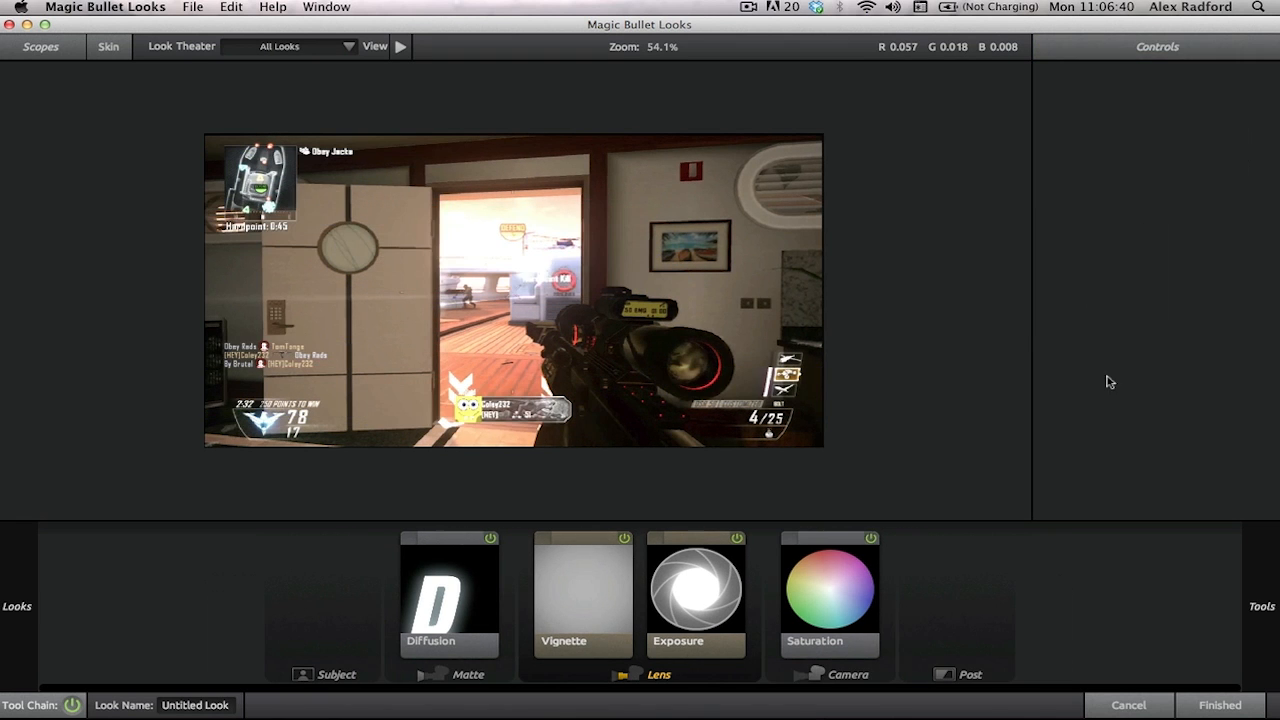
Step: Try an Edge Softness tool in the Lens stage with radius 1.646 and its centre shifted downward, and delete it
mouse_move(1278, 300)
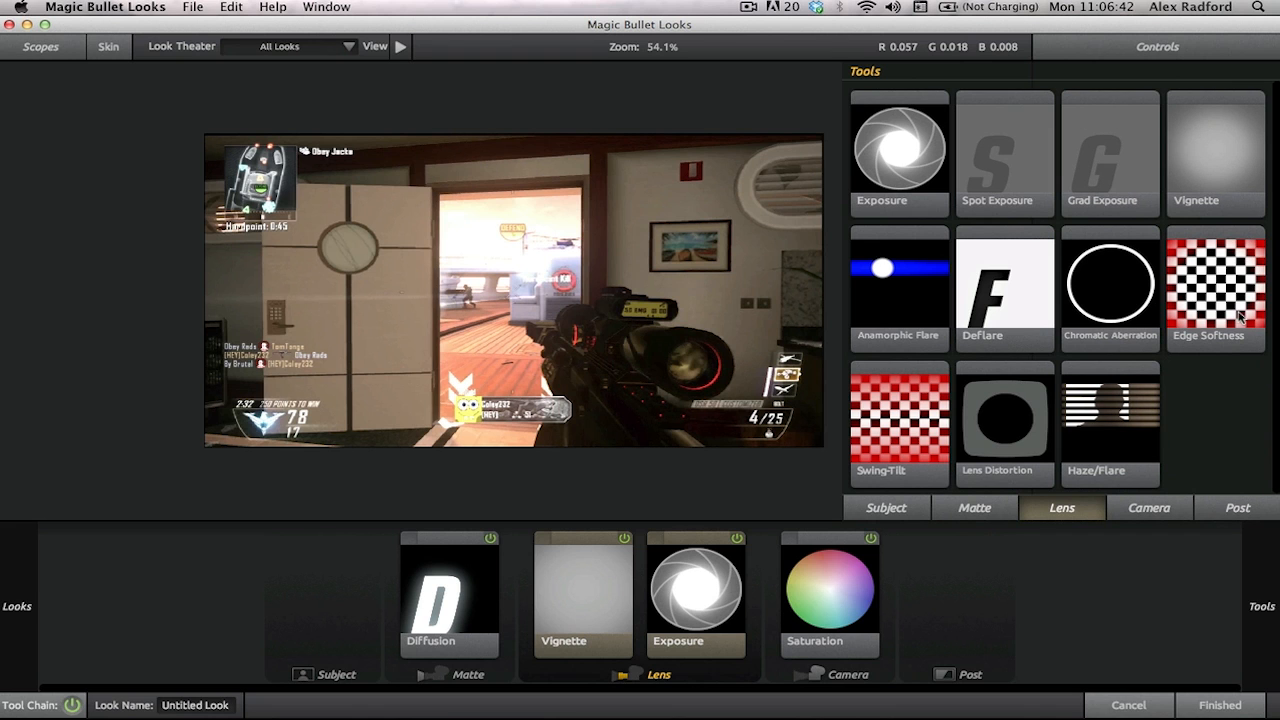
left_click_drag(1208, 320, 750, 580)
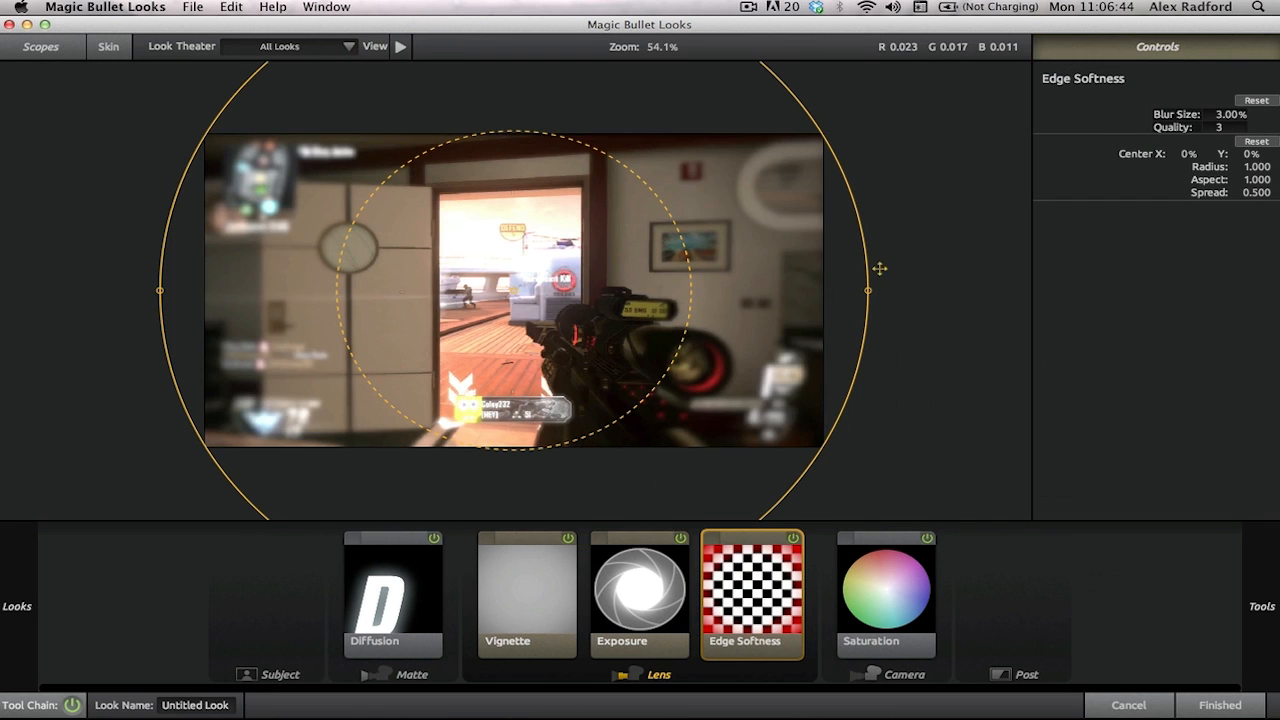
left_click_drag(866, 264, 1097, 293)
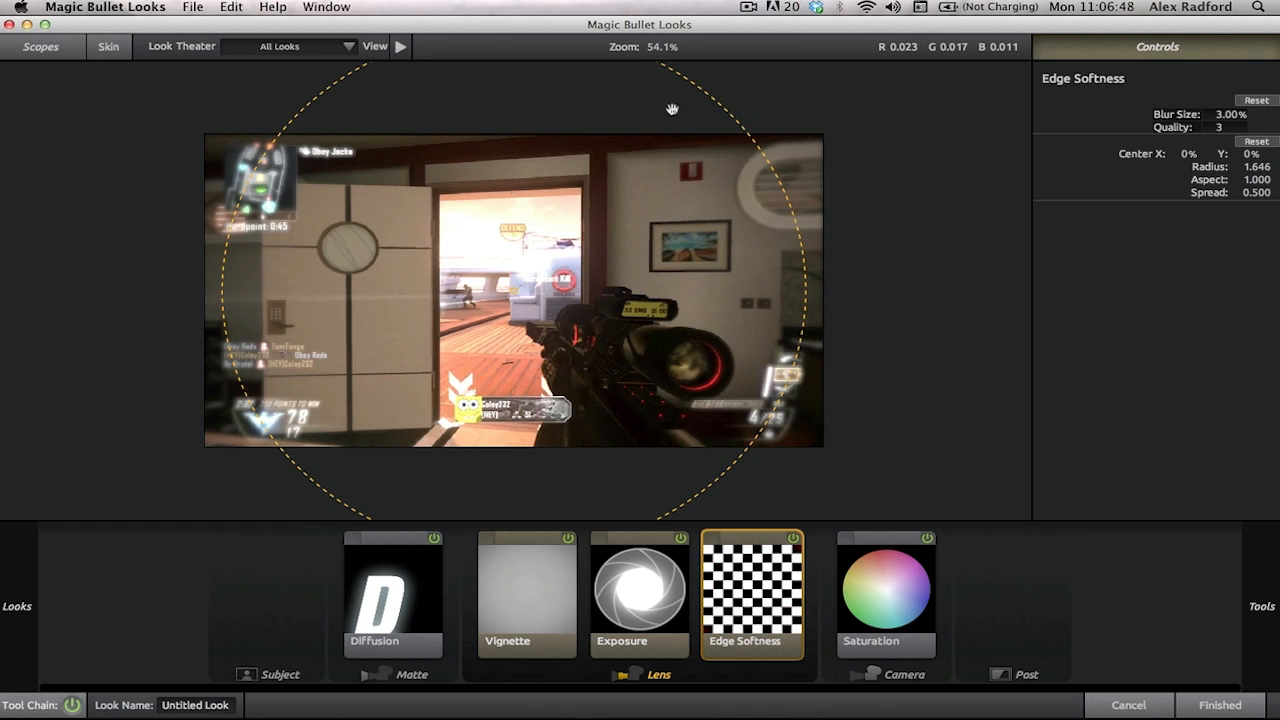
left_click_drag(674, 109, 676, 267)
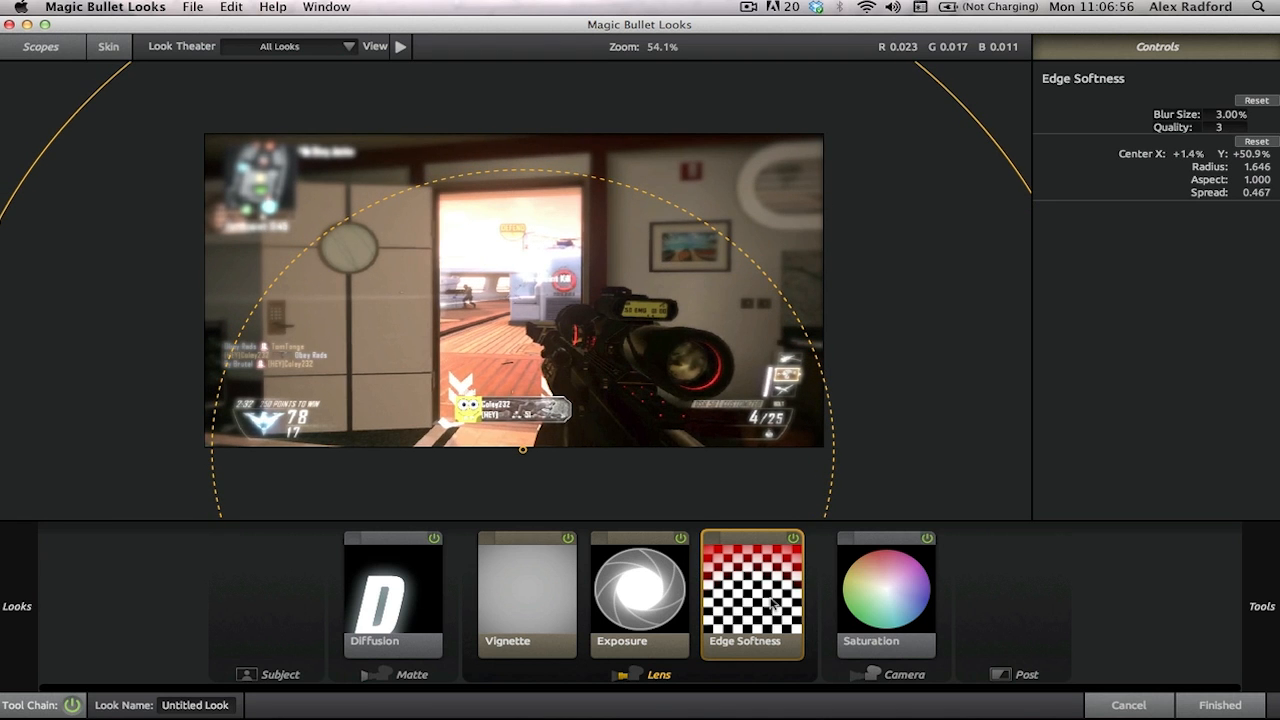
key("Delete")
Step: Try the Deflare tool in the Lens stage, compare the image with it off and on, and delete it
mouse_move(1278, 205)
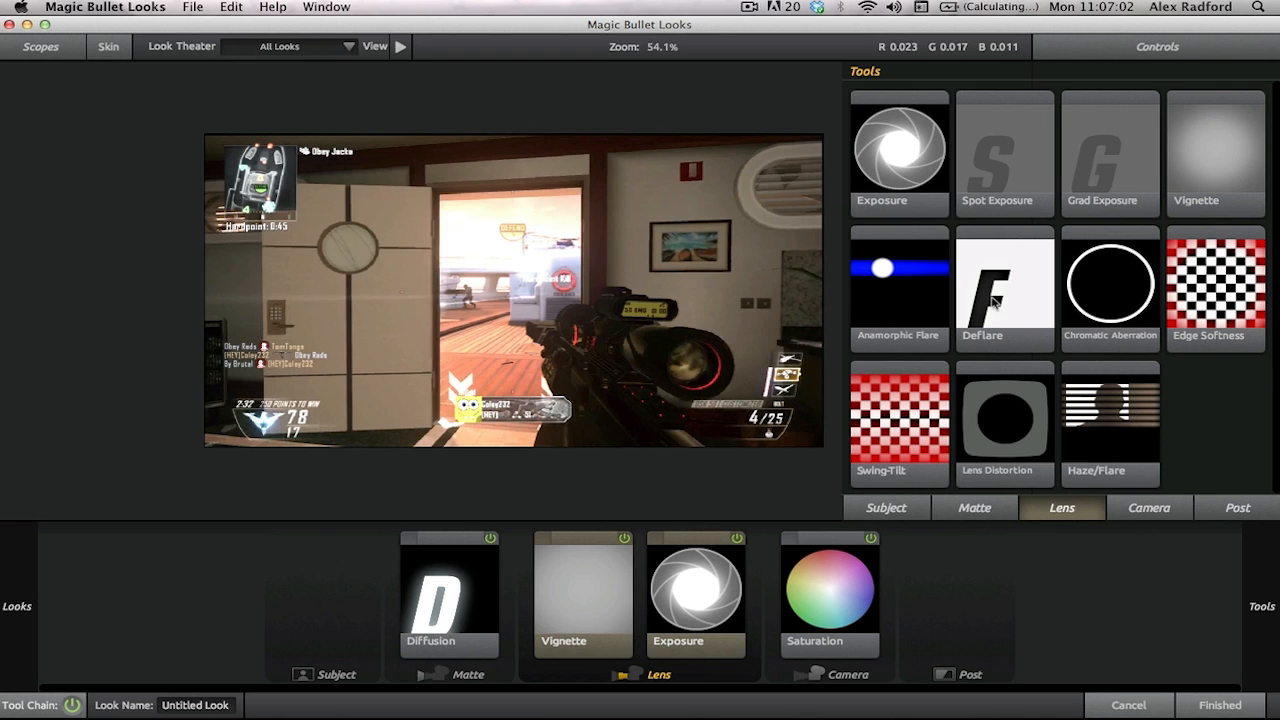
left_click_drag(995, 302, 687, 299)
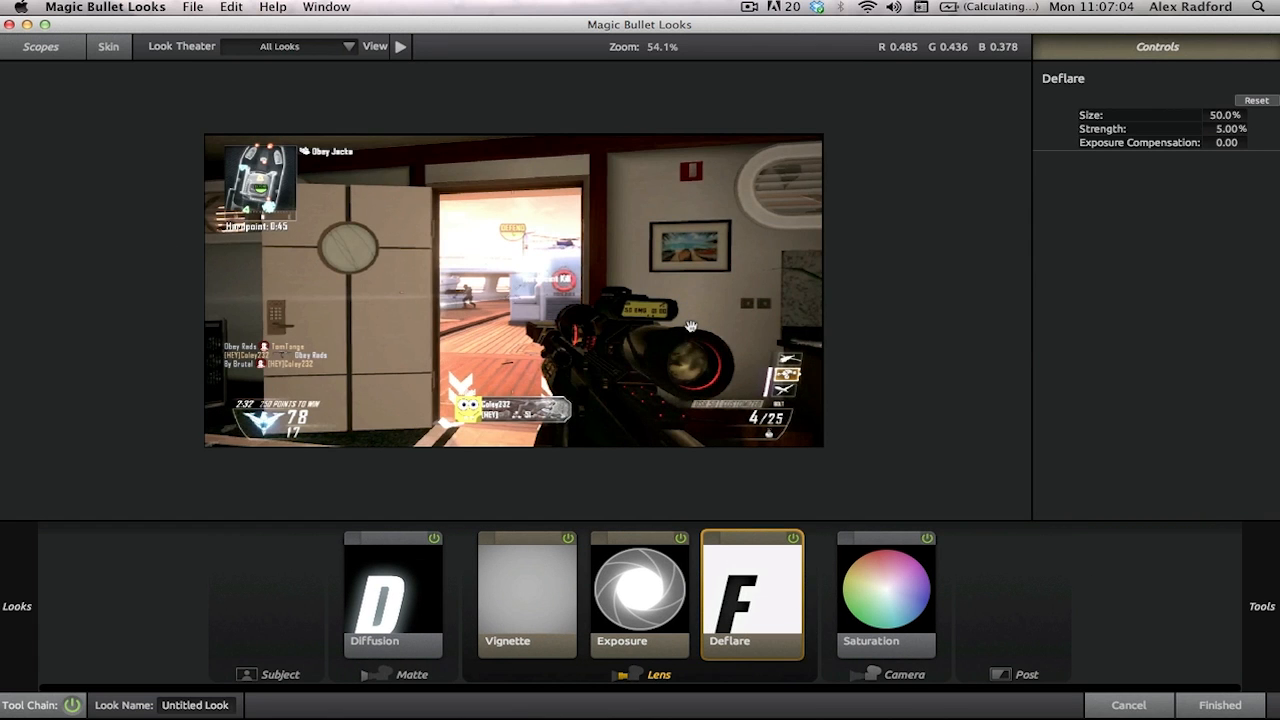
key("Delete")
mouse_move(1277, 625)
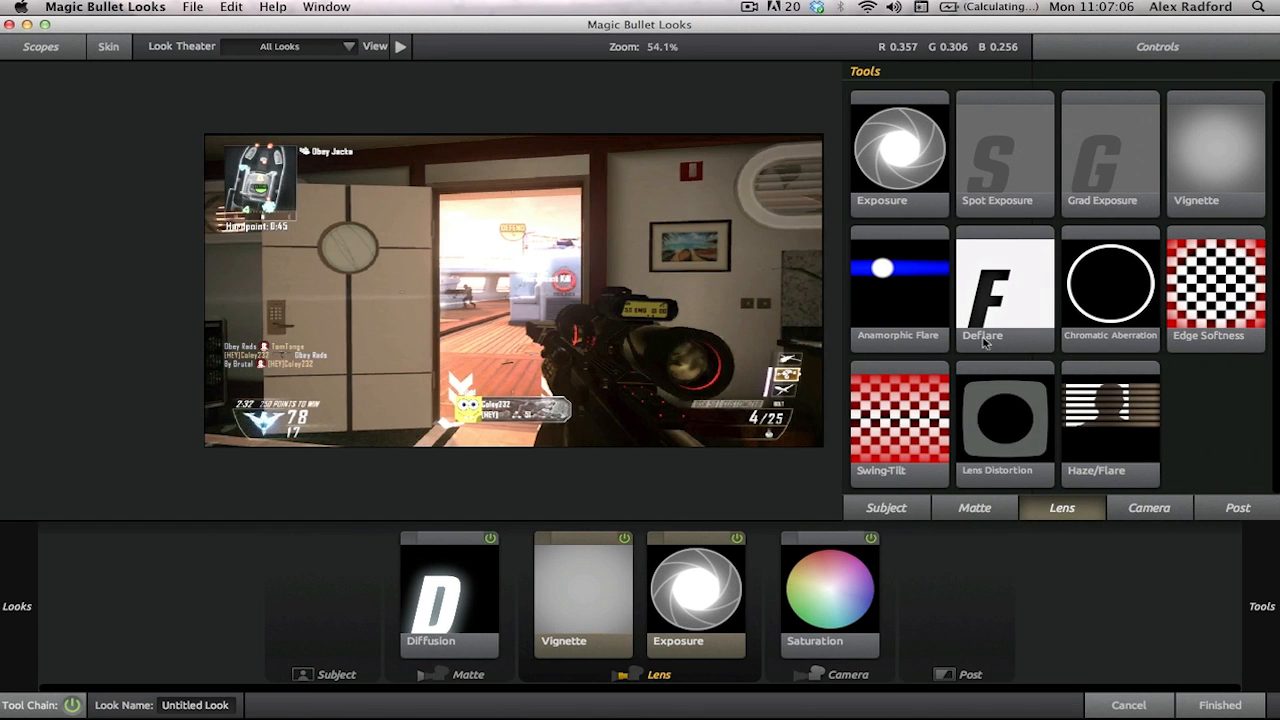
left_click_drag(998, 306, 680, 437)
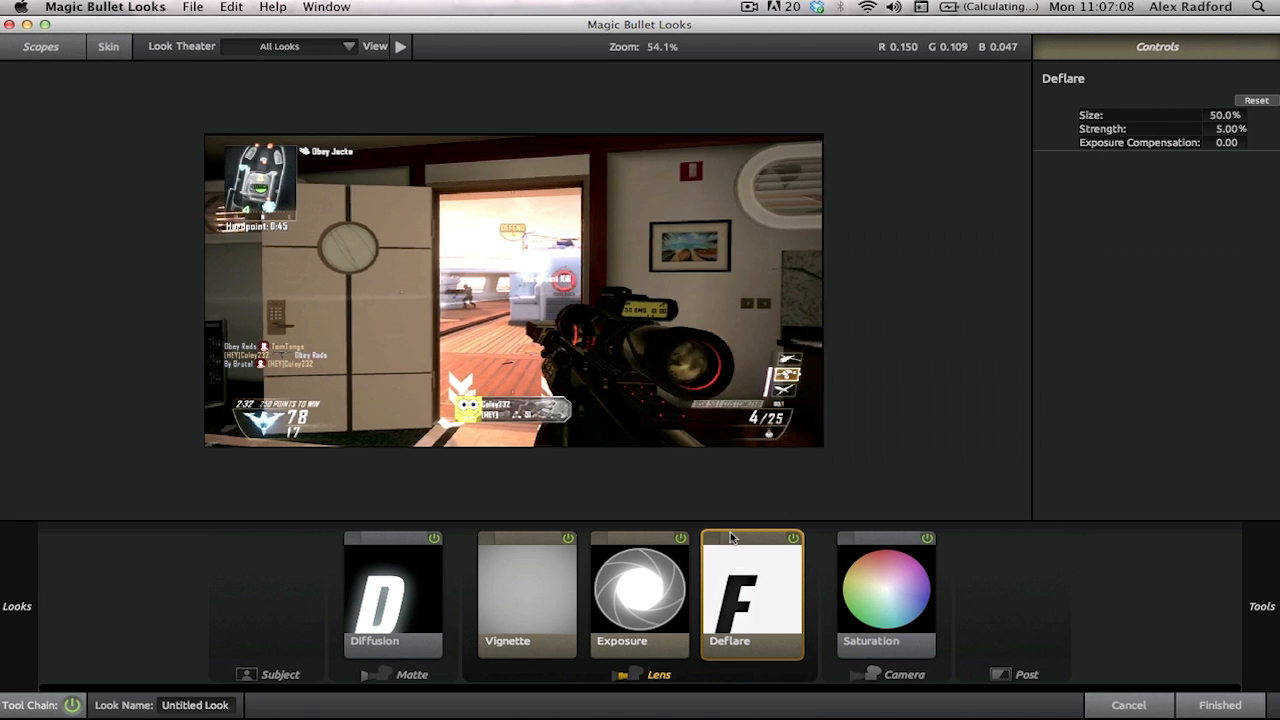
left_click(793, 539)
left_click(793, 539)
key("Delete")
mouse_move(1262, 606)
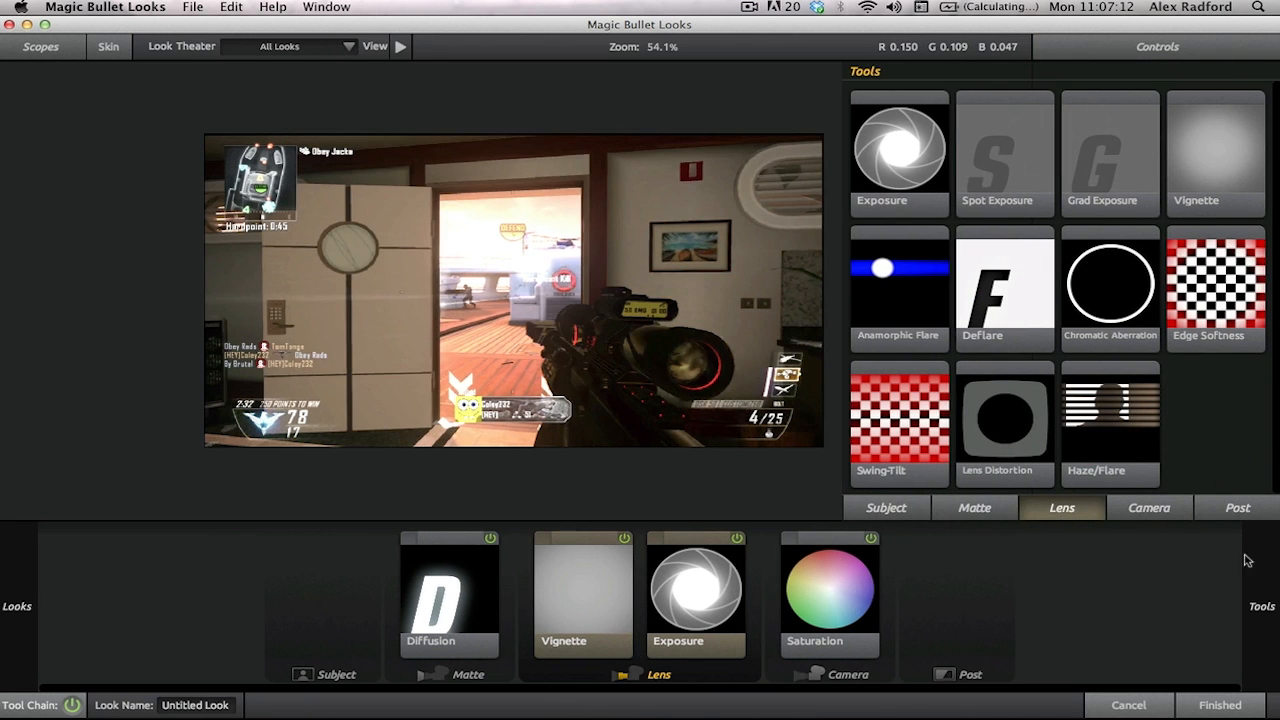
Step: Add a Color Reversal tool to the Camera stage and compare the image with it off and on
left_click(1152, 509)
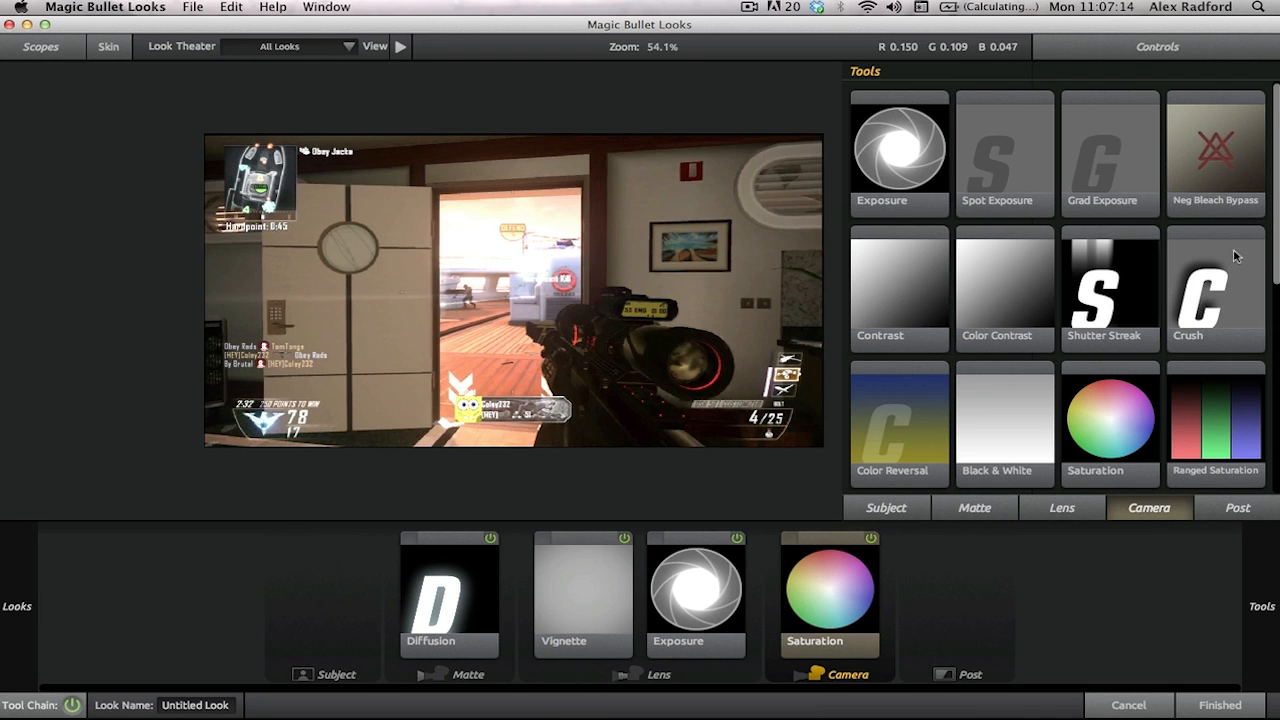
scroll(1104, 384, "down", 1)
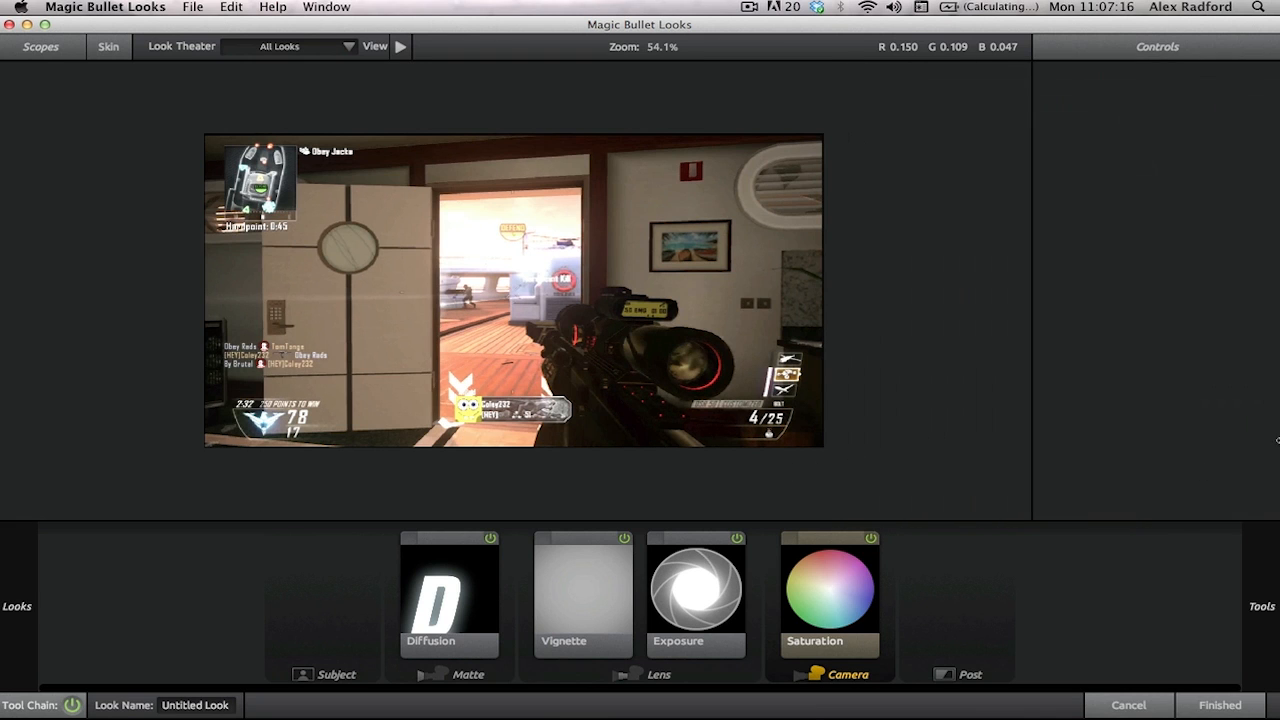
mouse_move(1275, 440)
left_click_drag(908, 426, 457, 400)
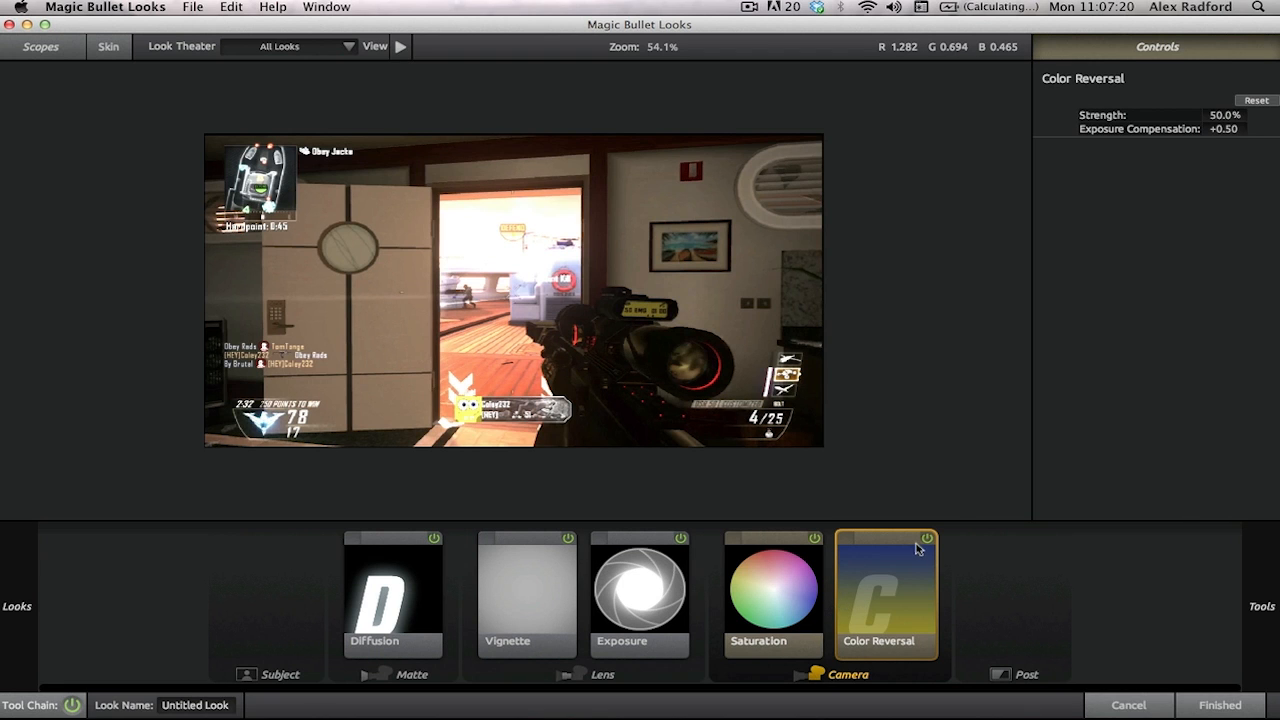
left_click(931, 538)
left_click(931, 538)
left_click(931, 538)
left_click(931, 538)
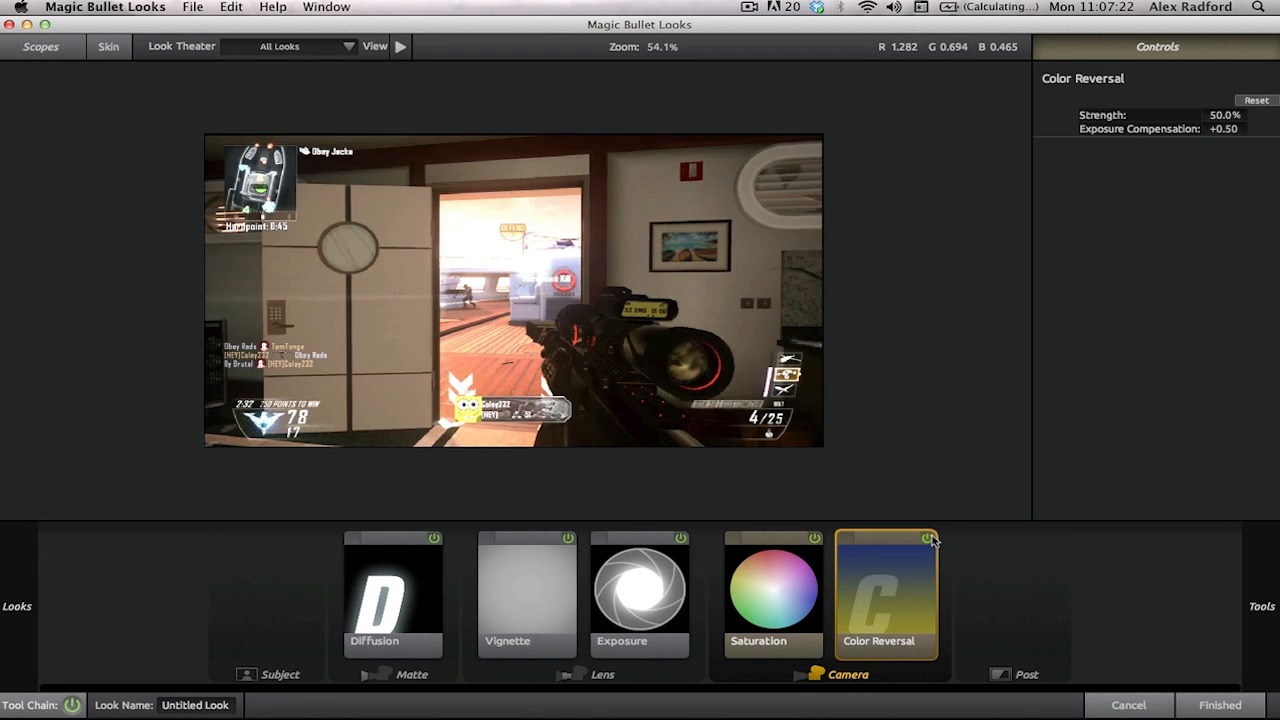
Step: Add a Curves tool to the Post stage and shape its RGB curve into a gentle S with darker shadows and brighter highlights
mouse_move(1276, 481)
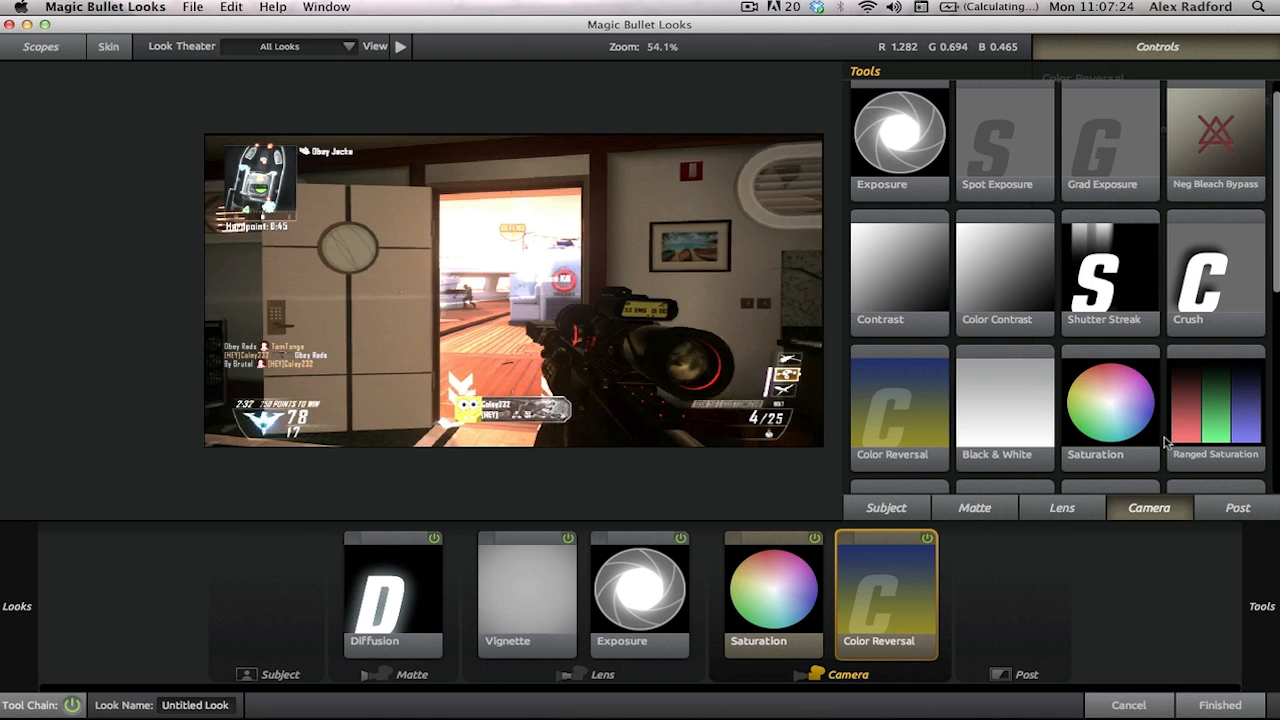
scroll(1164, 442, "down", 5)
mouse_move(1277, 378)
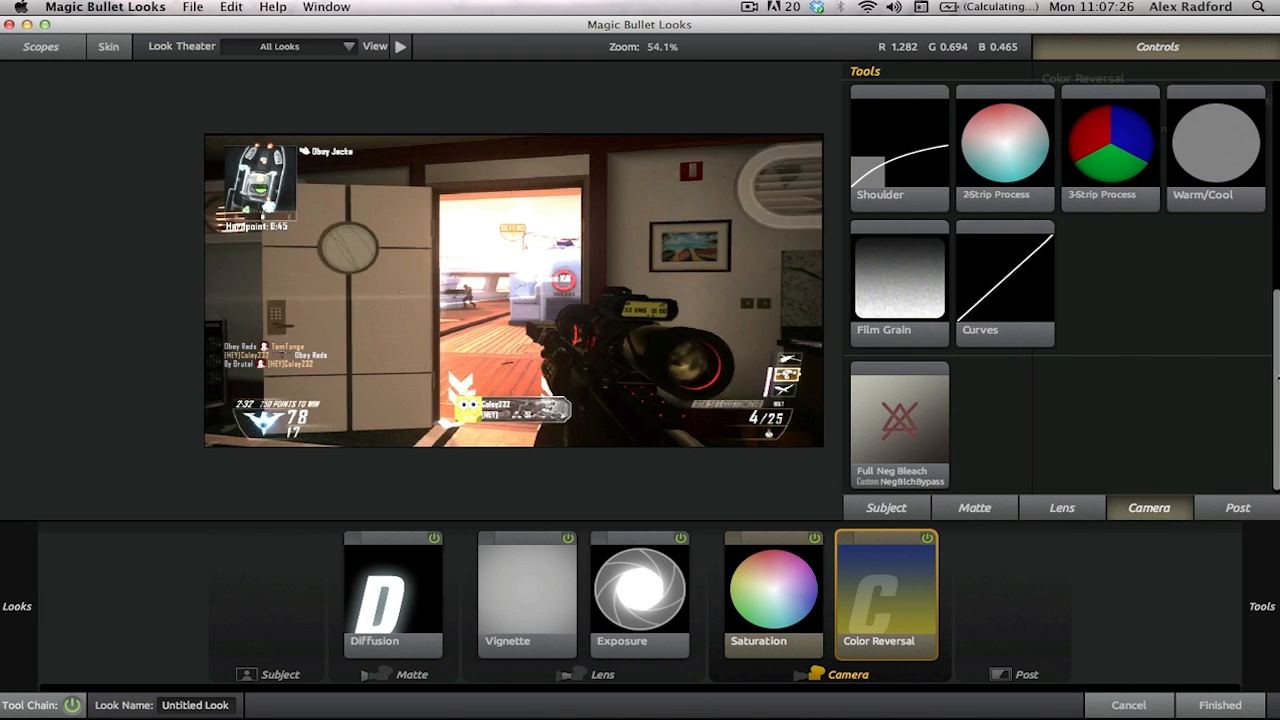
left_click(1242, 509)
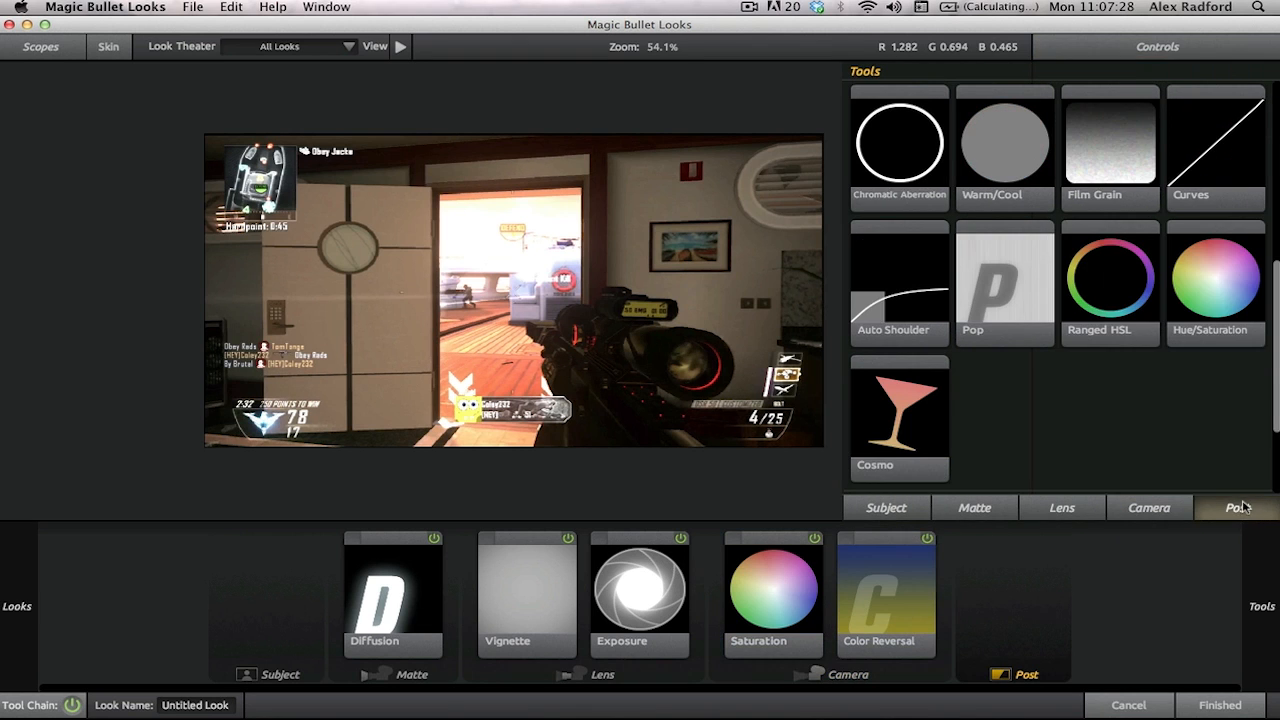
scroll(1163, 353, "up", 5)
scroll(1163, 353, "down", 5)
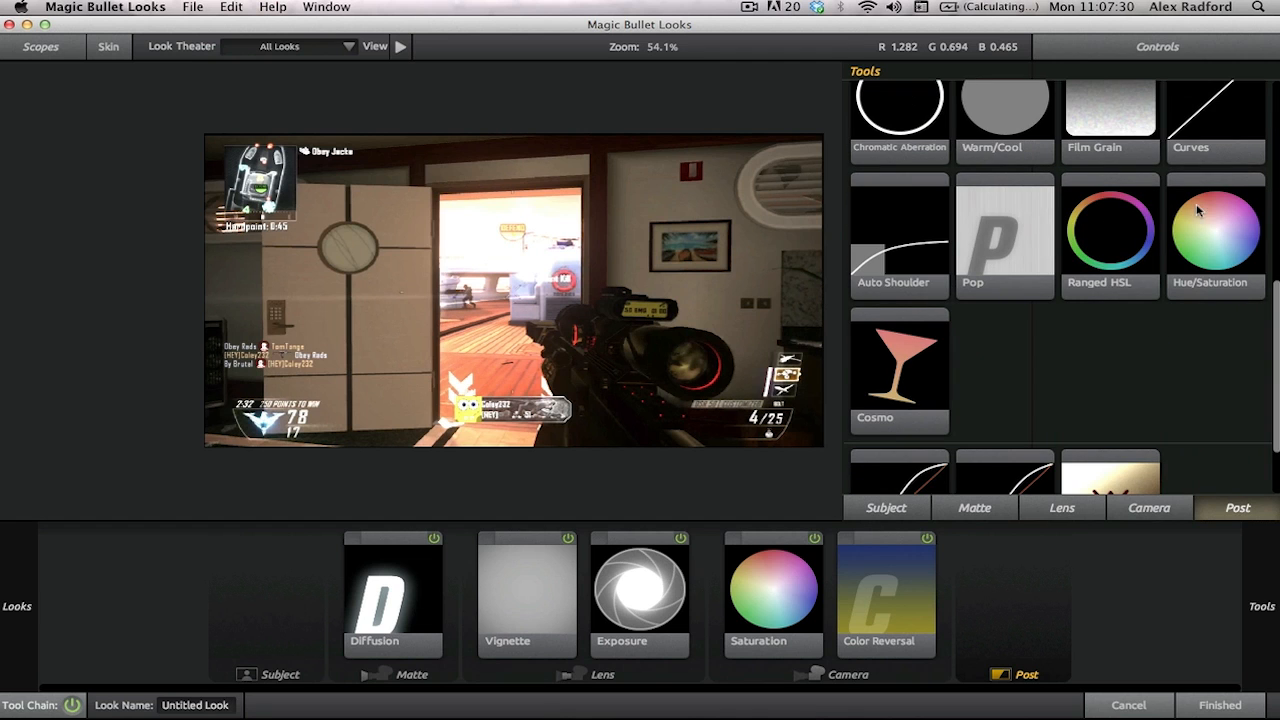
left_click_drag(1205, 142, 1000, 590)
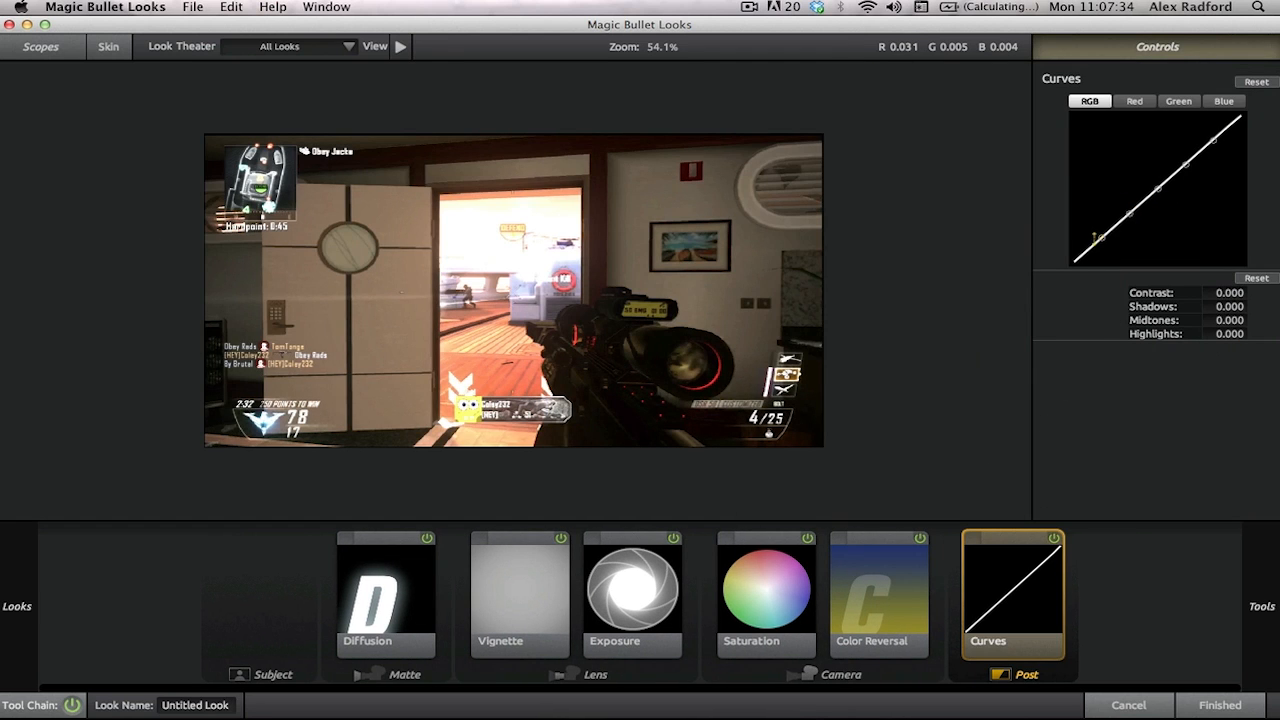
left_click_drag(1098, 238, 1216, 131)
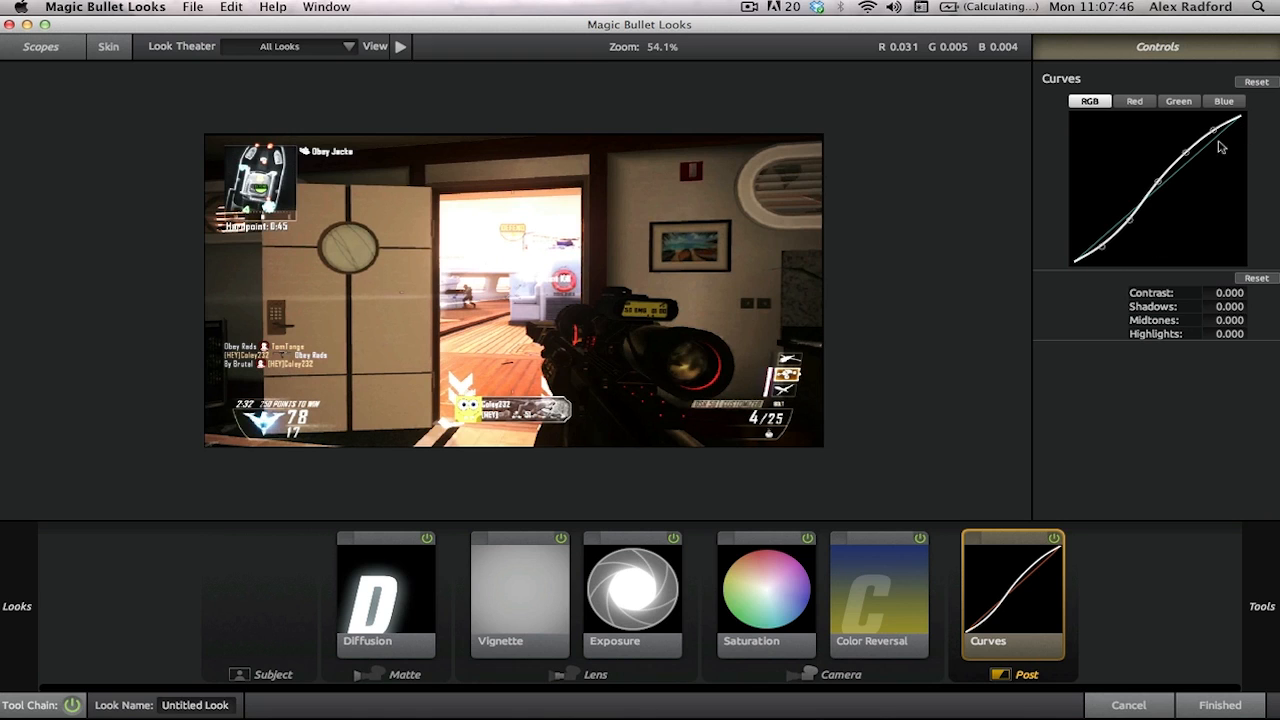
Step: Lower the Red curve slightly in the shadows and midtones, and fine-tune the shadow points of the Green curve
left_click(1135, 102)
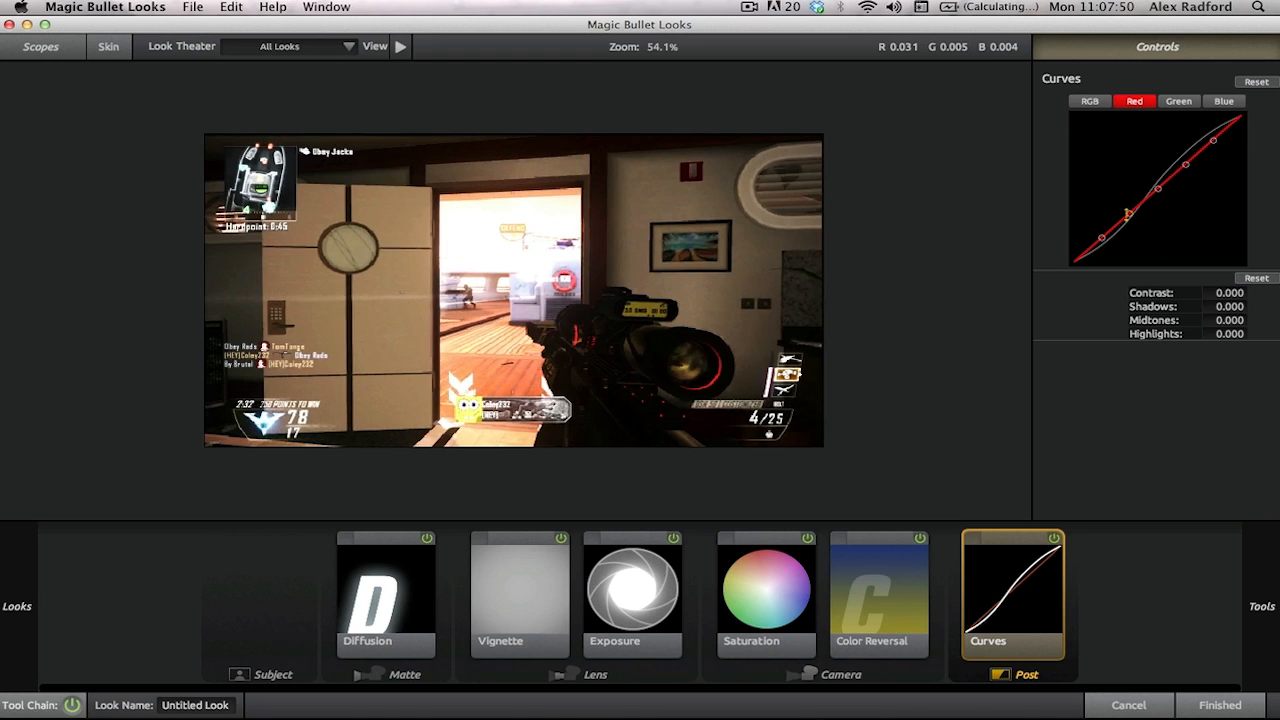
left_click_drag(1127, 215, 1158, 195)
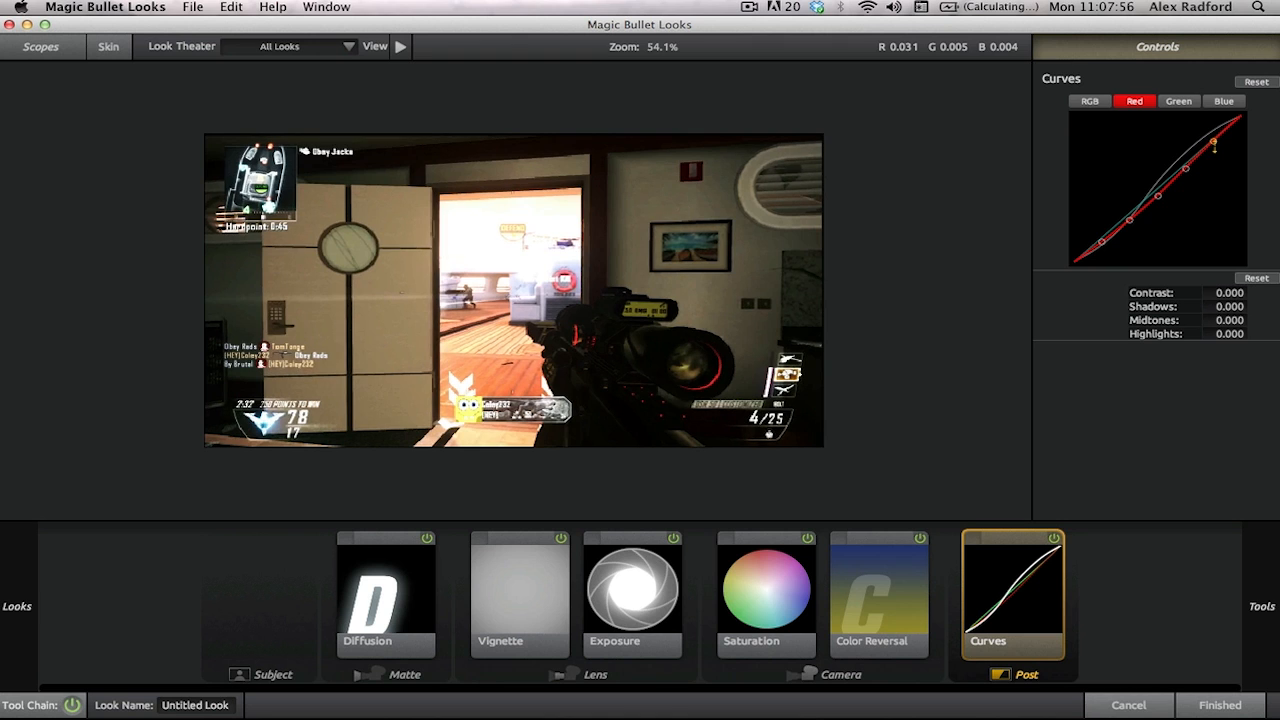
left_click(1179, 101)
left_click_drag(1099, 243, 1130, 211)
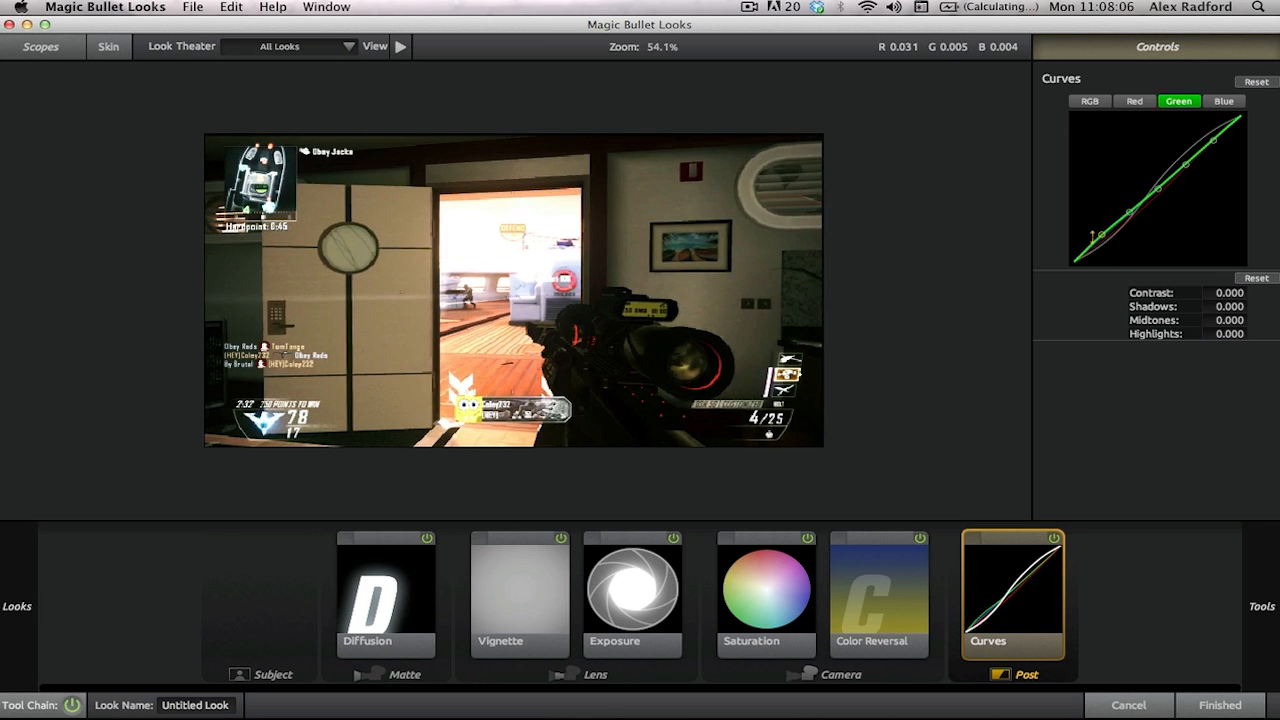
left_click_drag(1092, 237, 1103, 244)
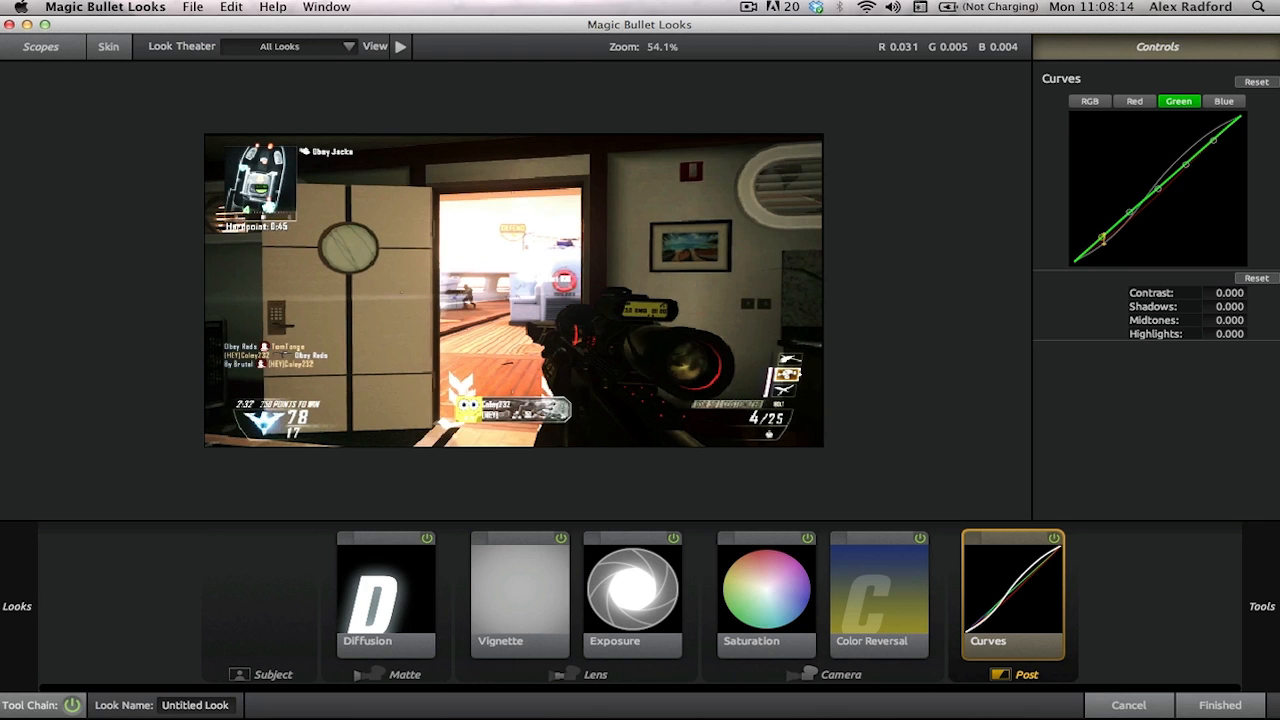
Step: Raise the Blue curve in the midtones and highlights, and check it against the Green curve
left_click(1223, 102)
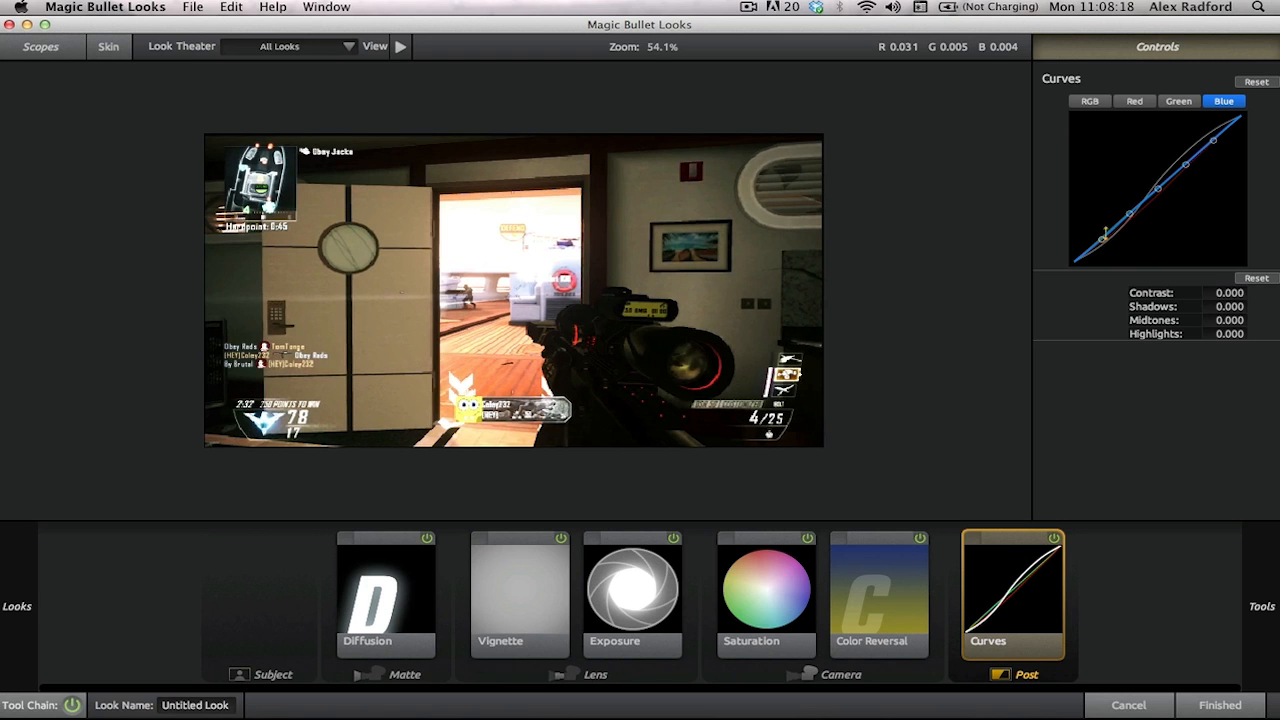
left_click_drag(1104, 236, 1211, 128)
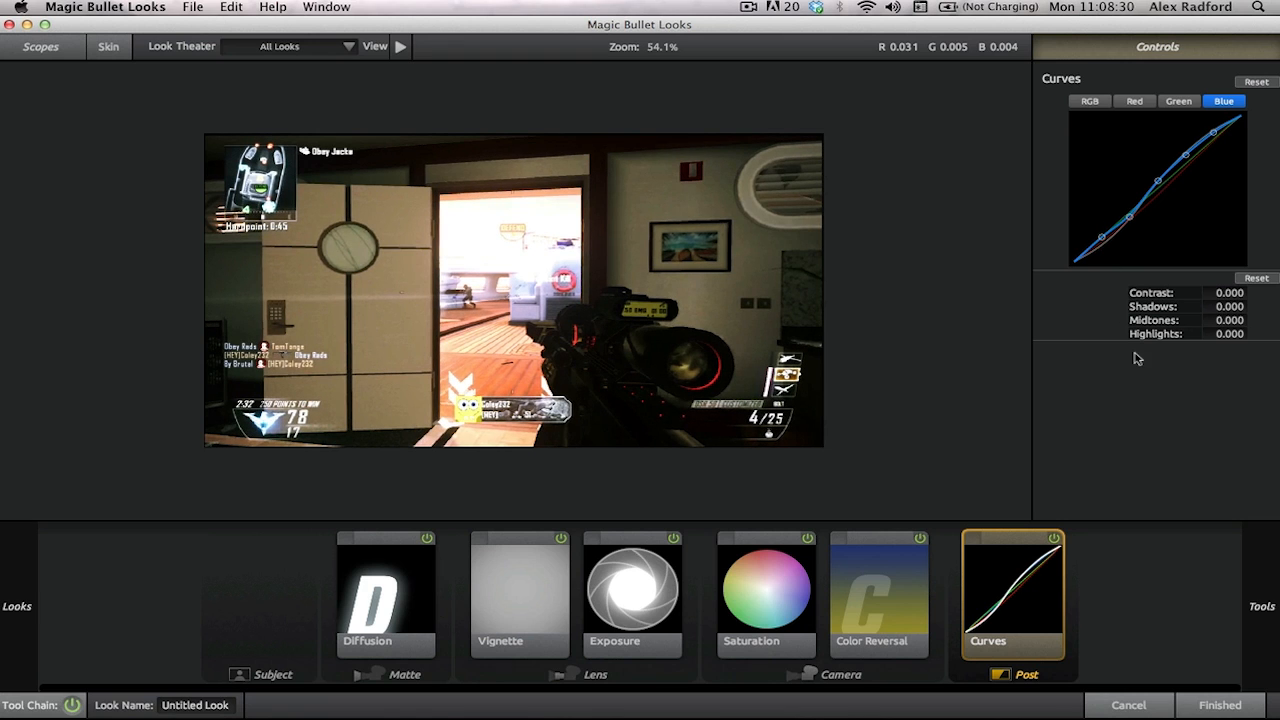
left_click(1180, 102)
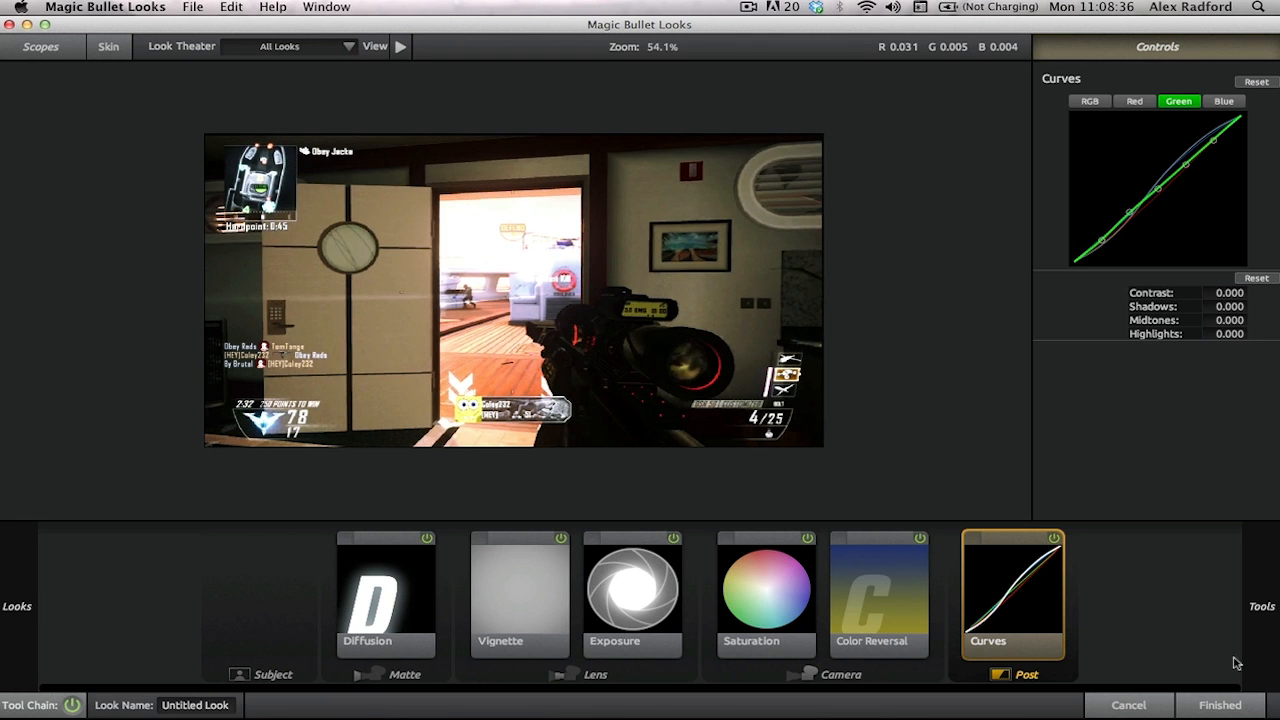
Step: Apply the finished look to the adjustment layer and preview the graded clip at 0:00:00:51
left_click(1218, 704)
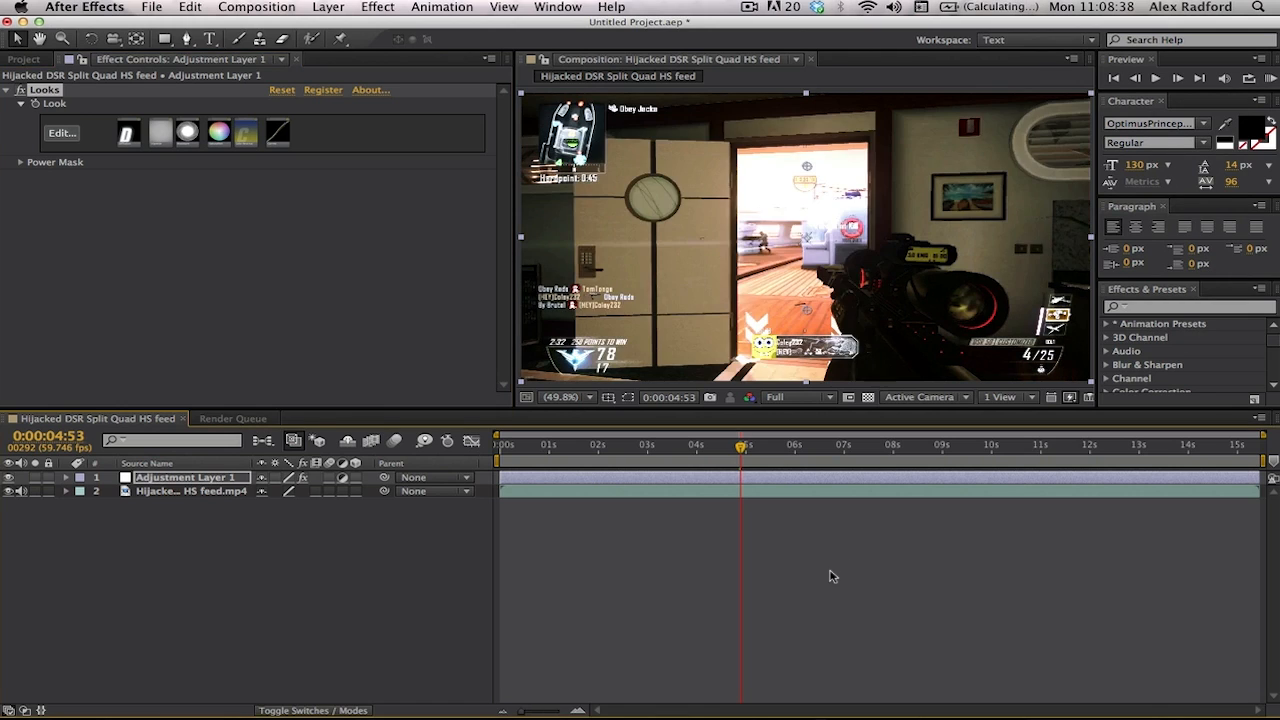
left_click_drag(626, 459, 567, 452)
left_click(543, 449)
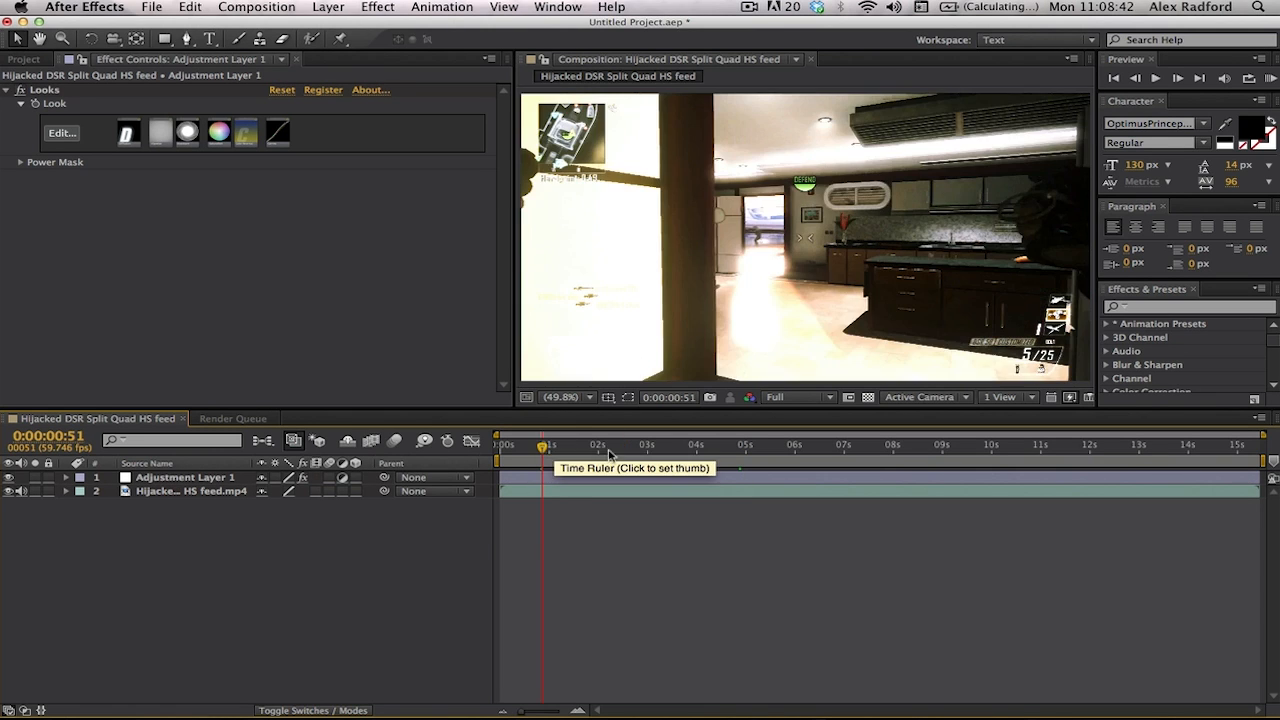
Step: Preview the graded clip at several points along the timeline, ending at 0:00:04:31
left_click(789, 448)
left_click_drag(864, 442, 1018, 451)
left_click(841, 448)
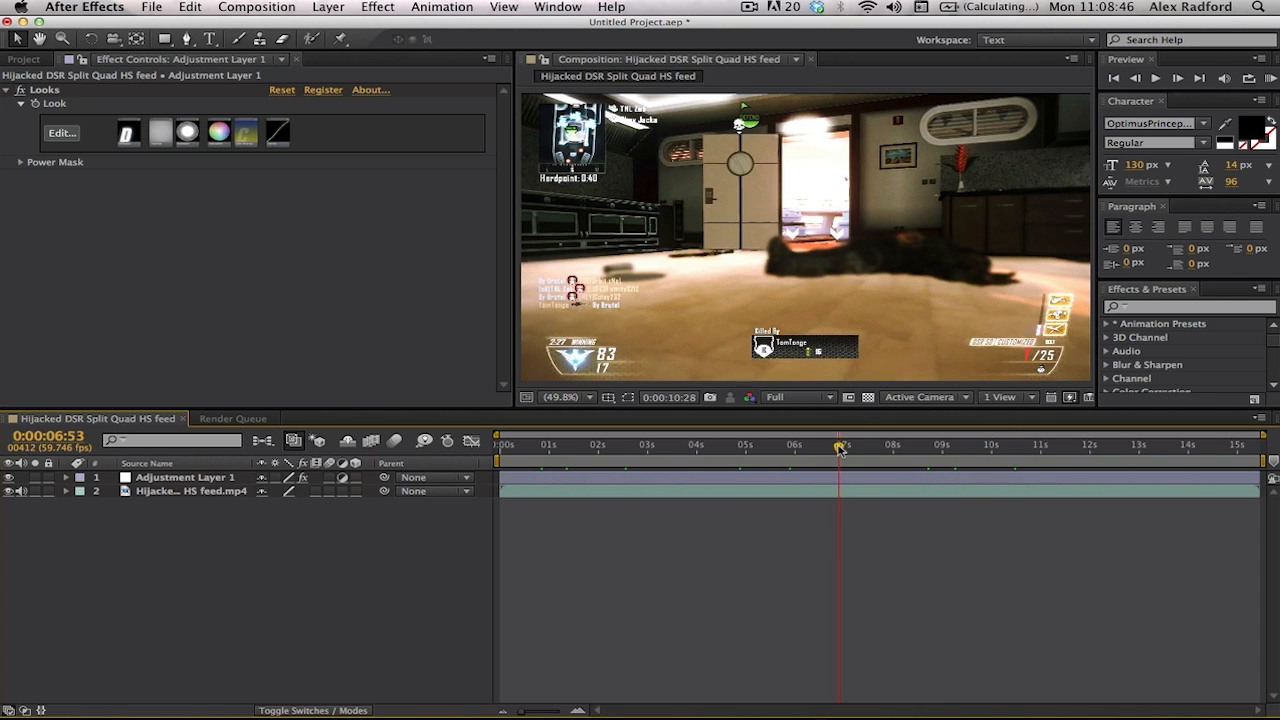
left_click(800, 449)
left_click_drag(800, 449, 723, 452)
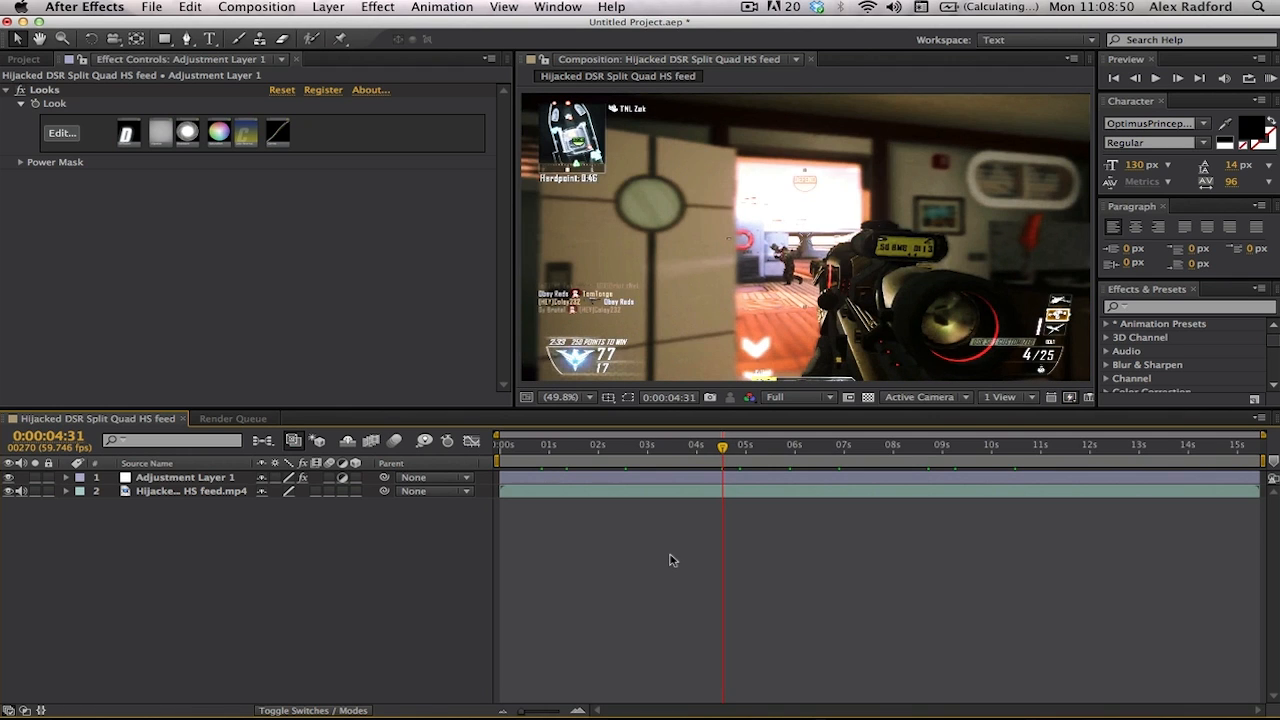
left_click(328, 7)
mouse_move(335, 26)
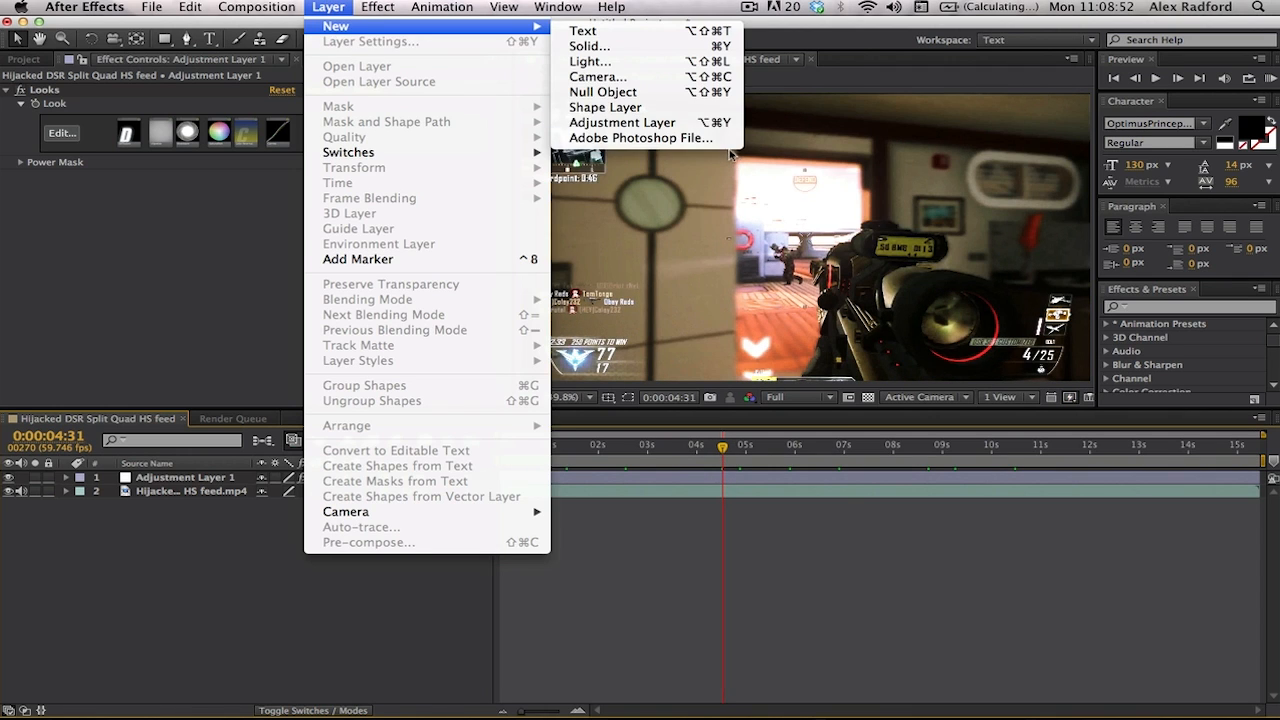
left_click(688, 124)
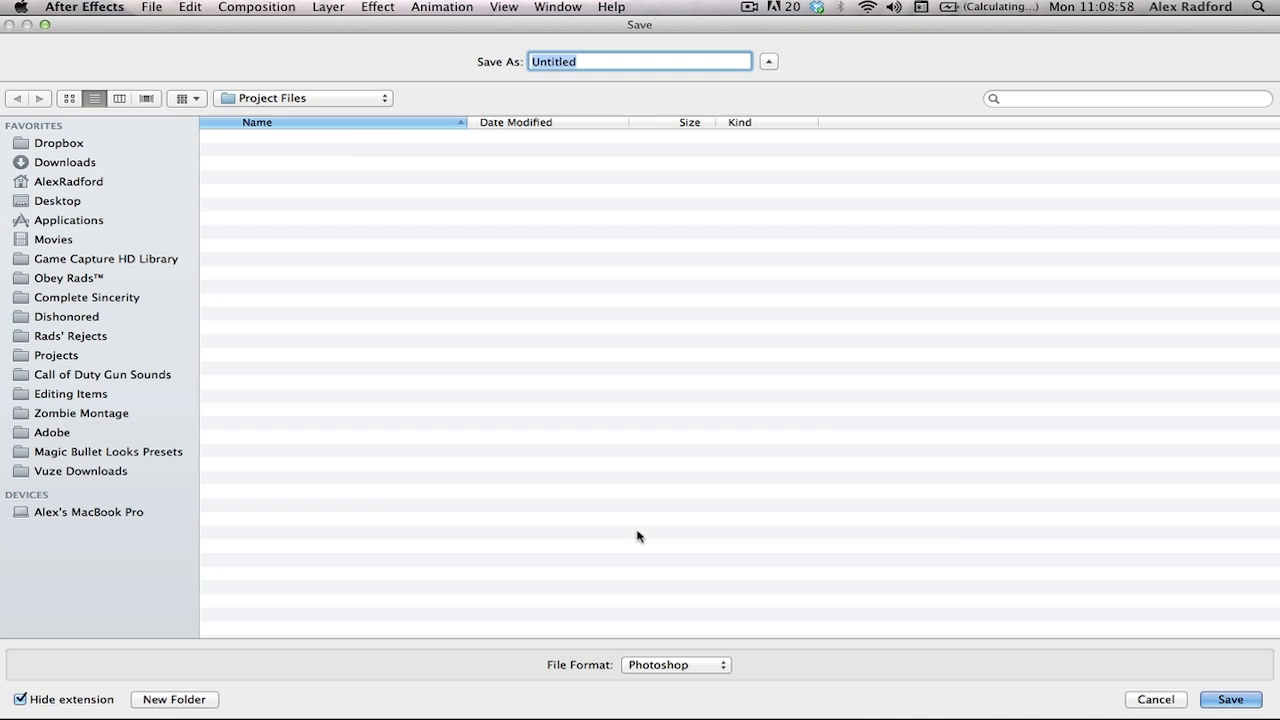
left_click(1156, 696)
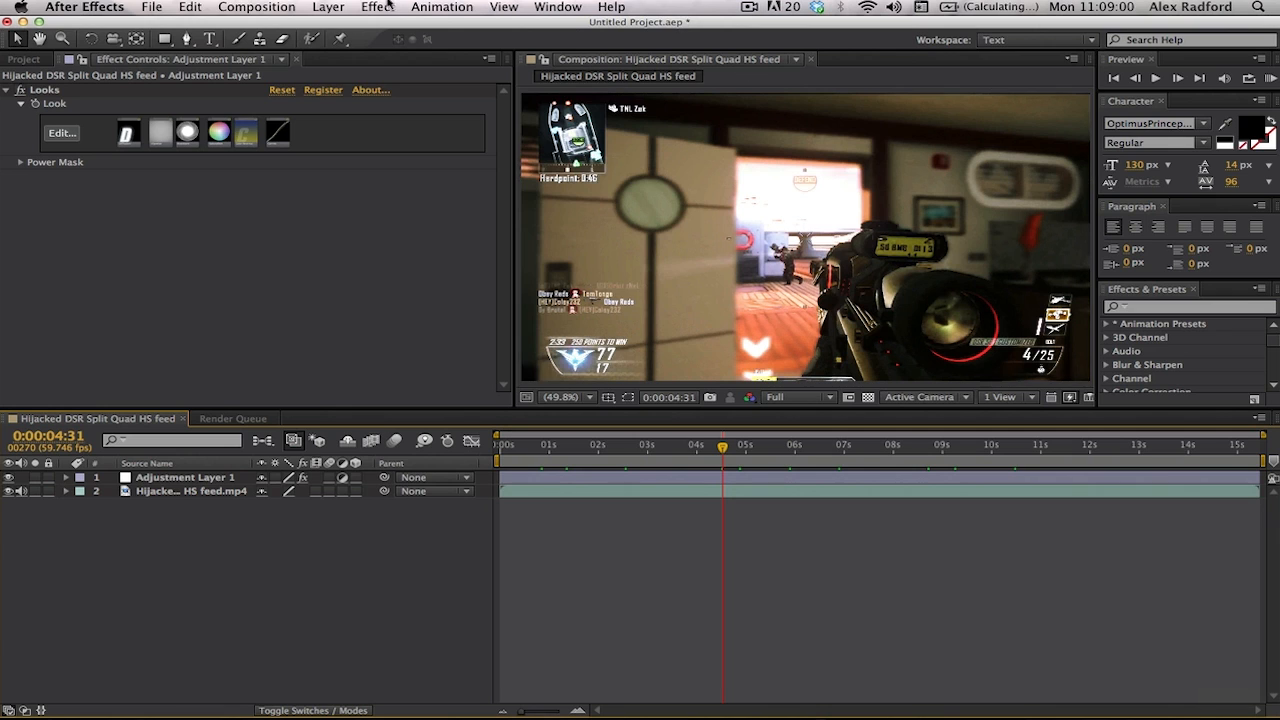
Step: Create a second adjustment layer above the graded one
left_click(256, 7)
mouse_move(328, 7)
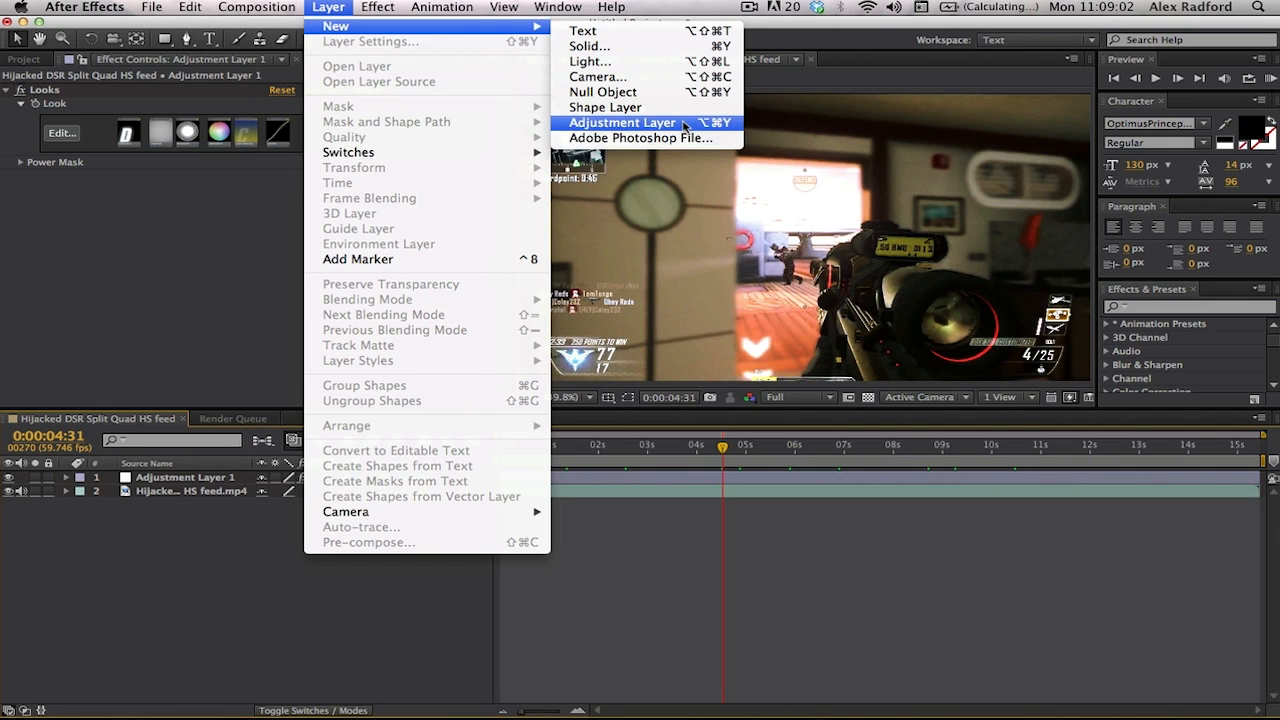
left_click(685, 124)
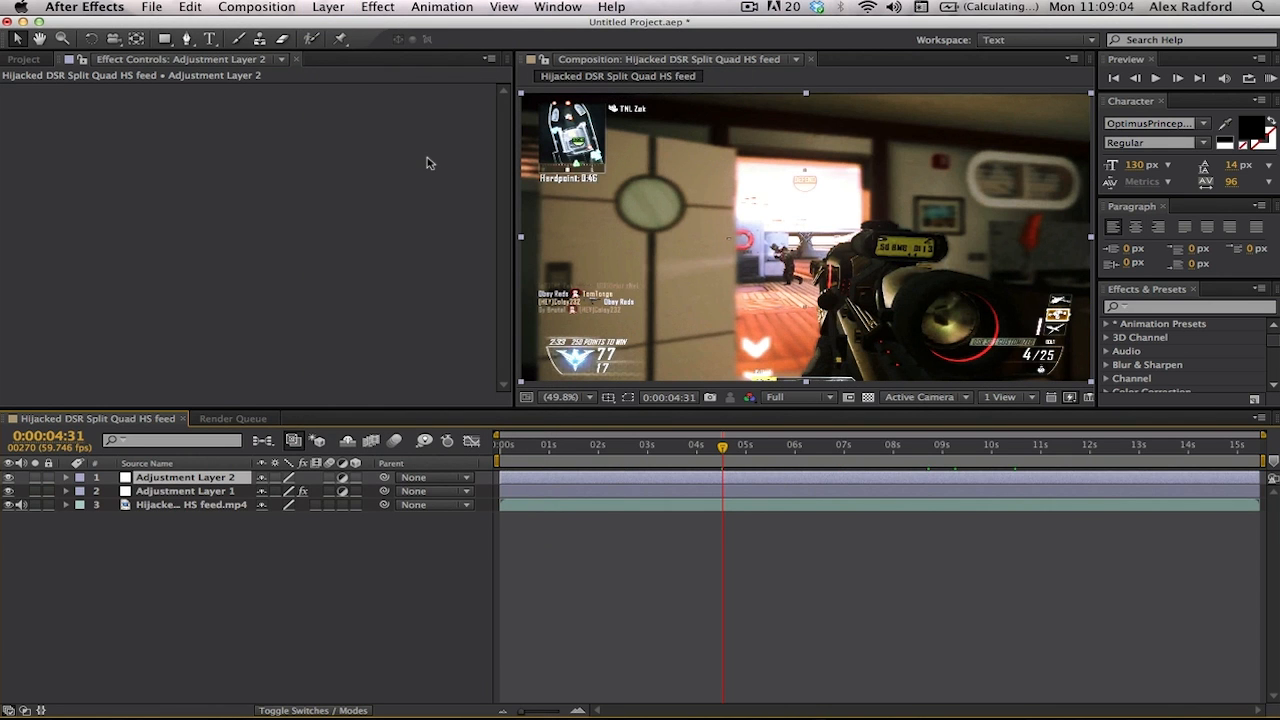
Step: Draw a closed Pen mask on the new adjustment layer, arching over the gun and extending beyond the sides and top of the frame
key("comma")
key("comma")
key("g")
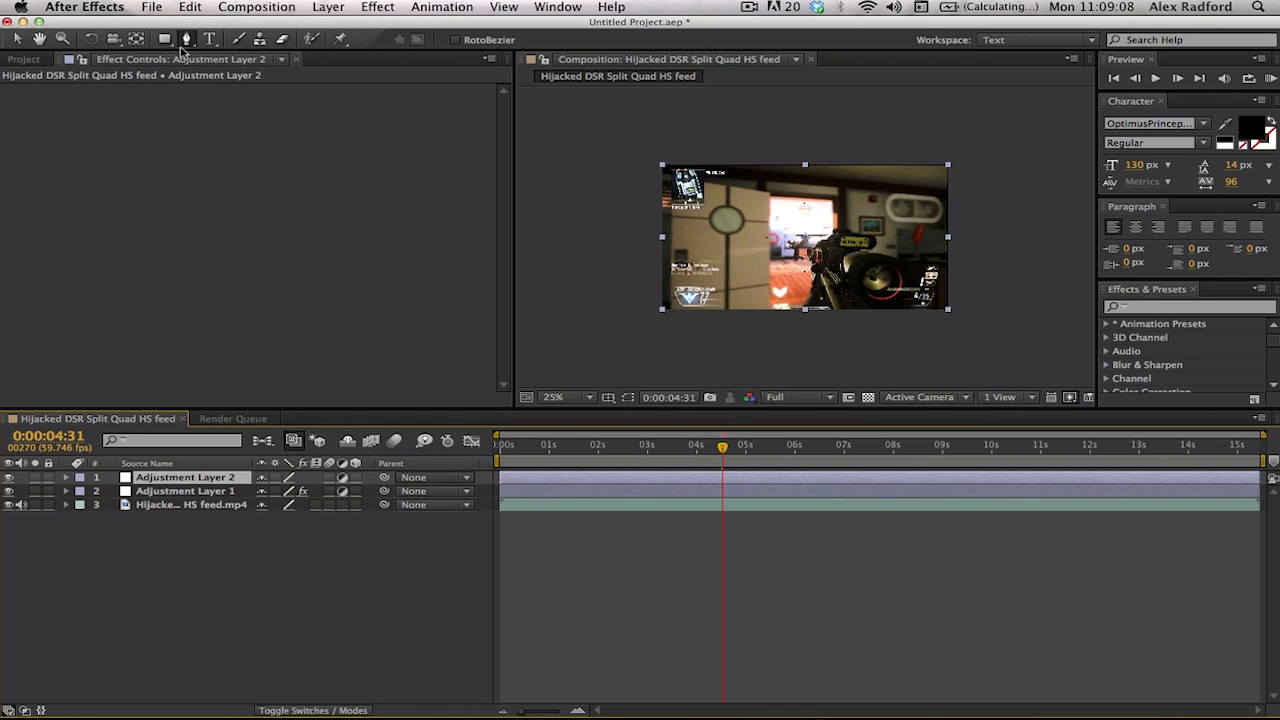
left_click_drag(186, 40, 286, 46)
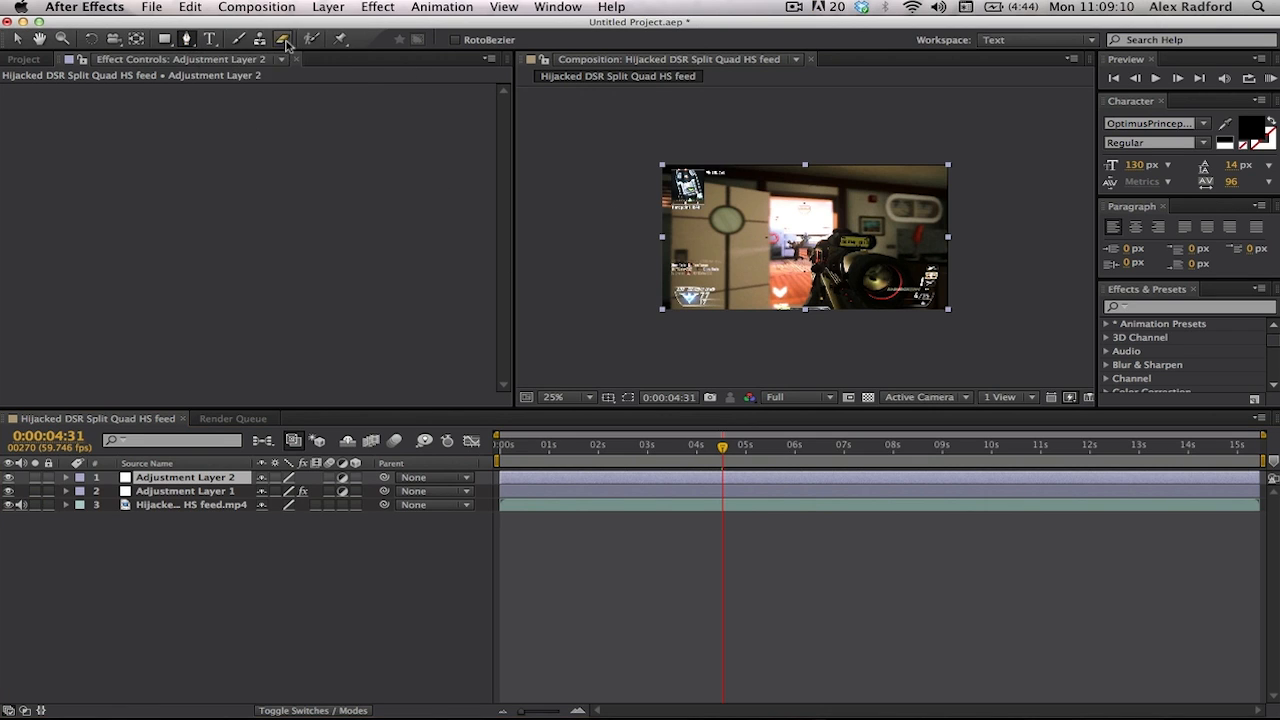
key("comma")
key("period")
key("period")
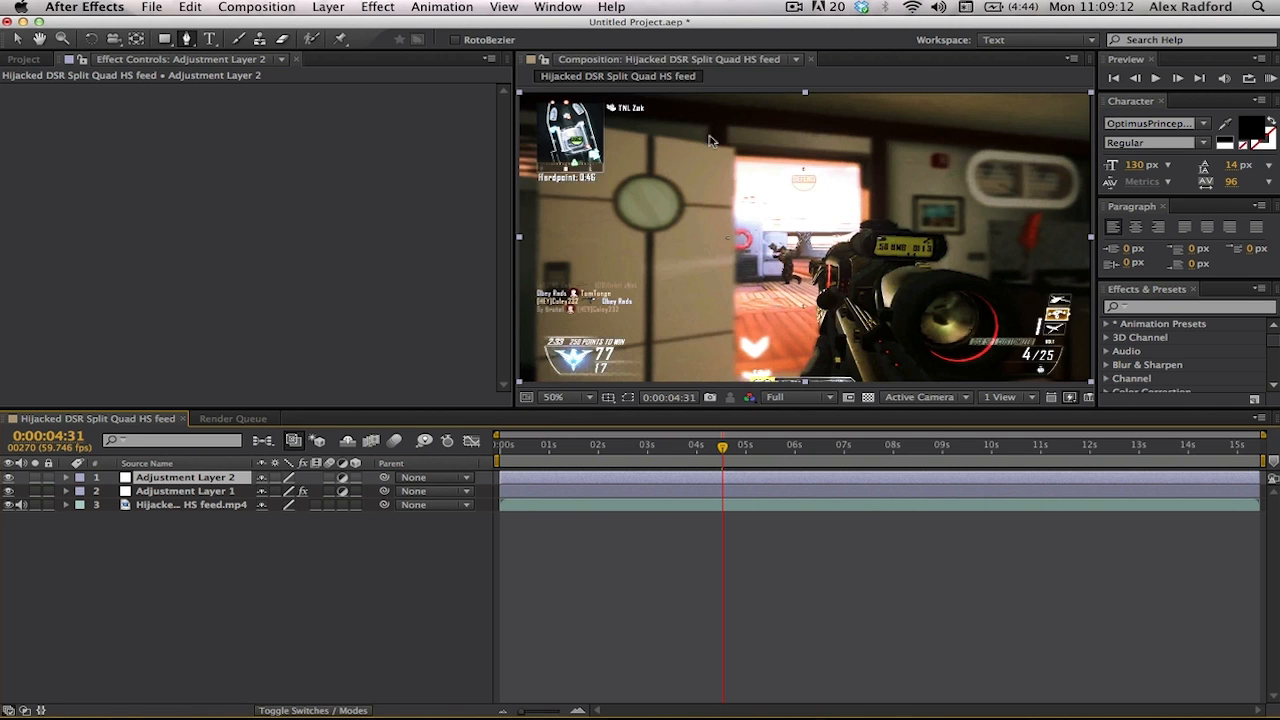
key("comma")
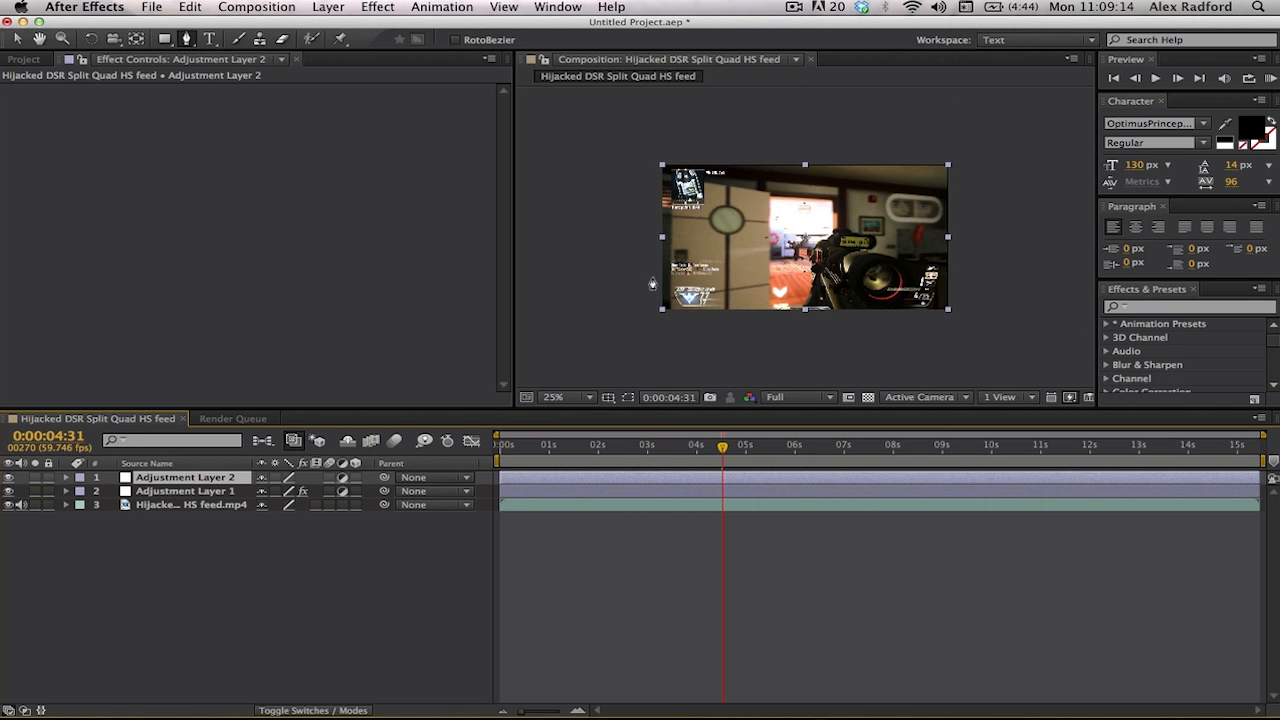
left_click_drag(651, 277, 677, 241)
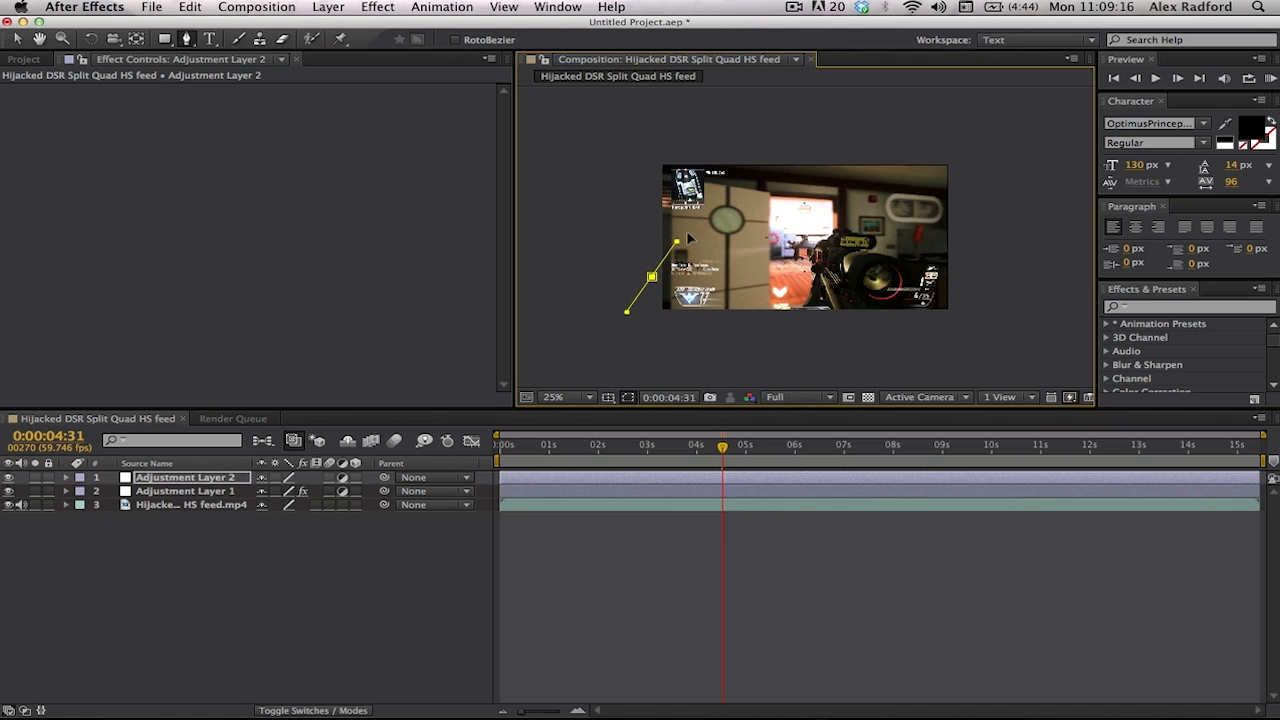
left_click_drag(730, 208, 757, 209)
left_click_drag(846, 206, 864, 211)
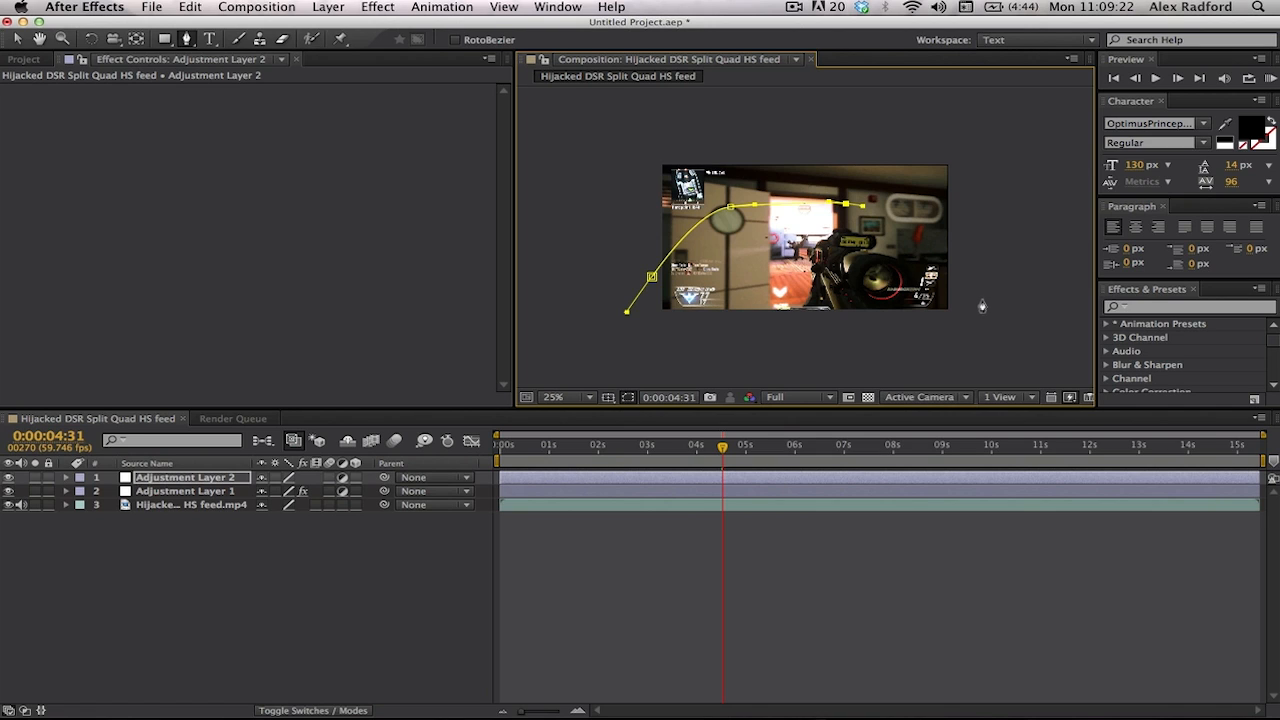
left_click_drag(973, 291, 982, 313)
left_click(987, 146)
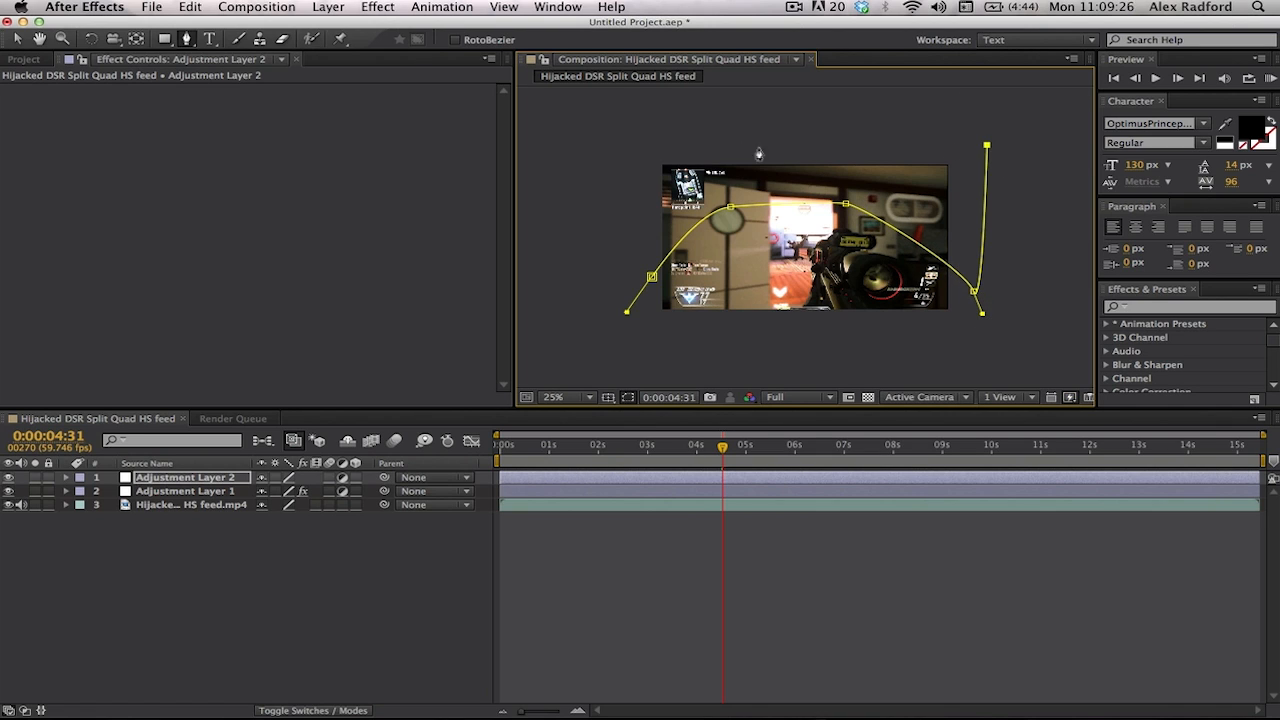
left_click(600, 146)
left_click(652, 284)
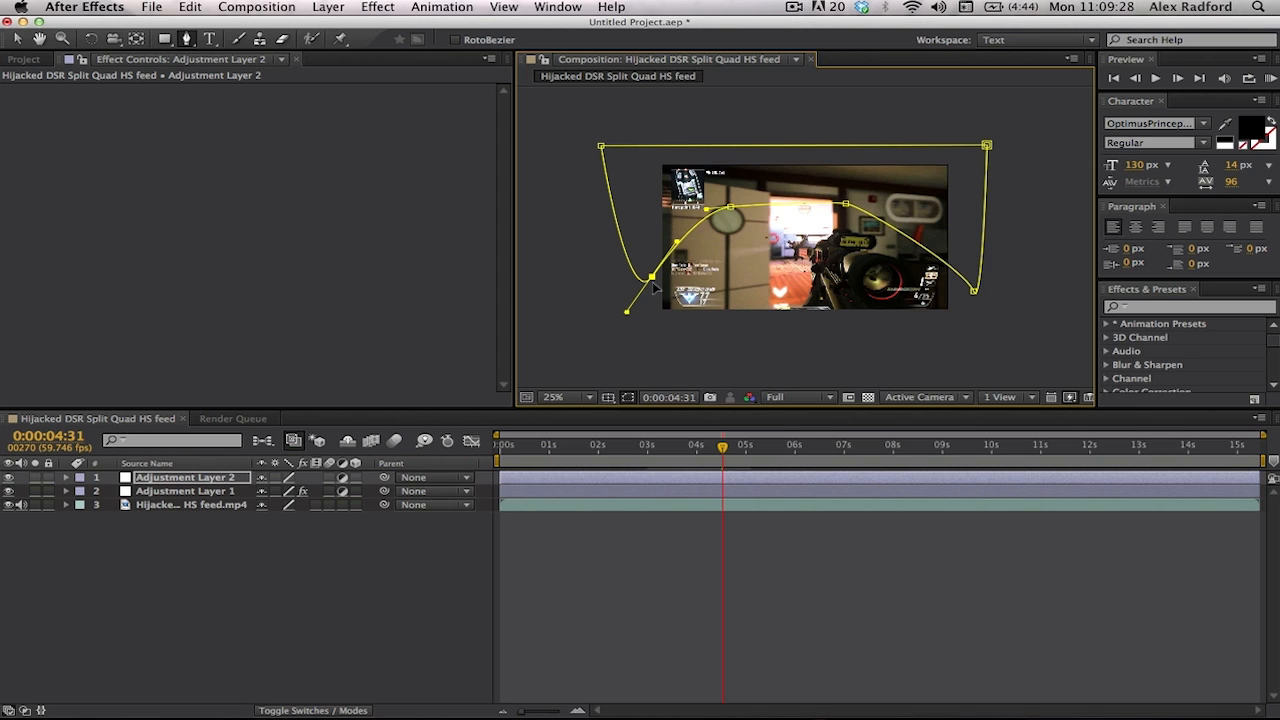
Step: Reshape the mask's arch by shifting its upper-right point outward and lowering its upper-left point and both side points slightly
key("v")
left_click_drag(850, 208, 875, 212)
left_click(731, 210)
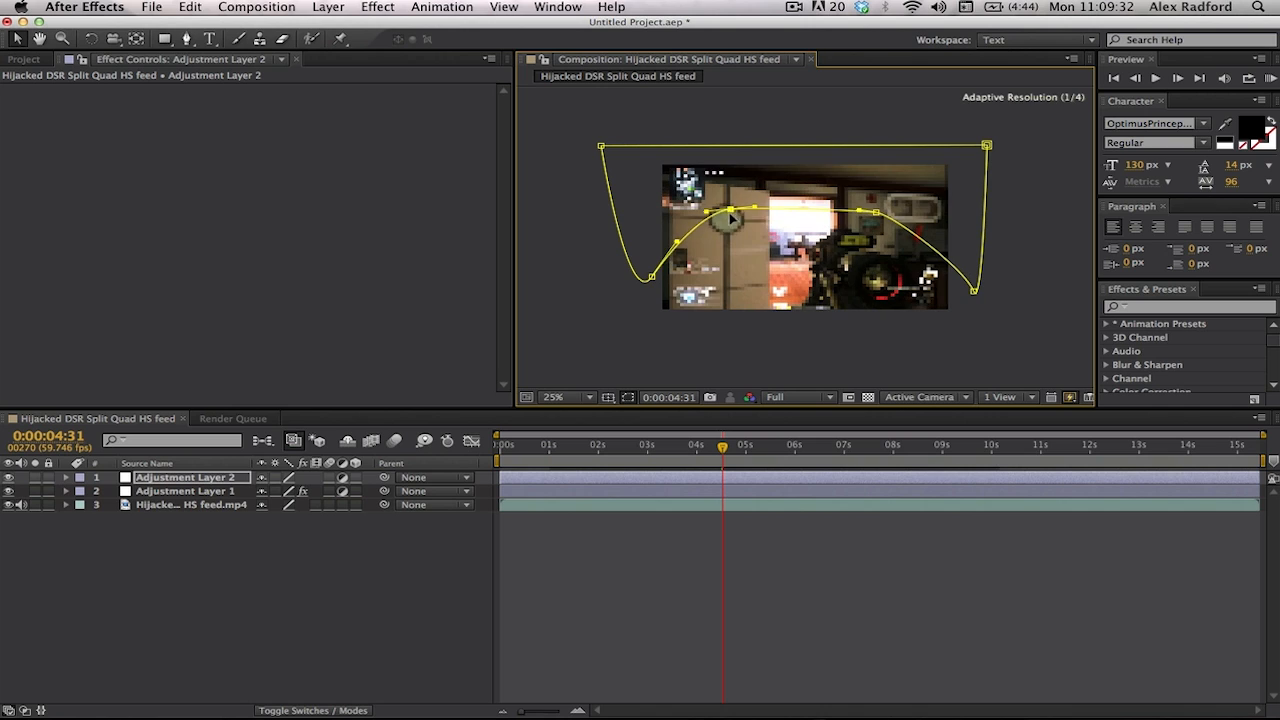
left_click_drag(731, 214, 731, 220)
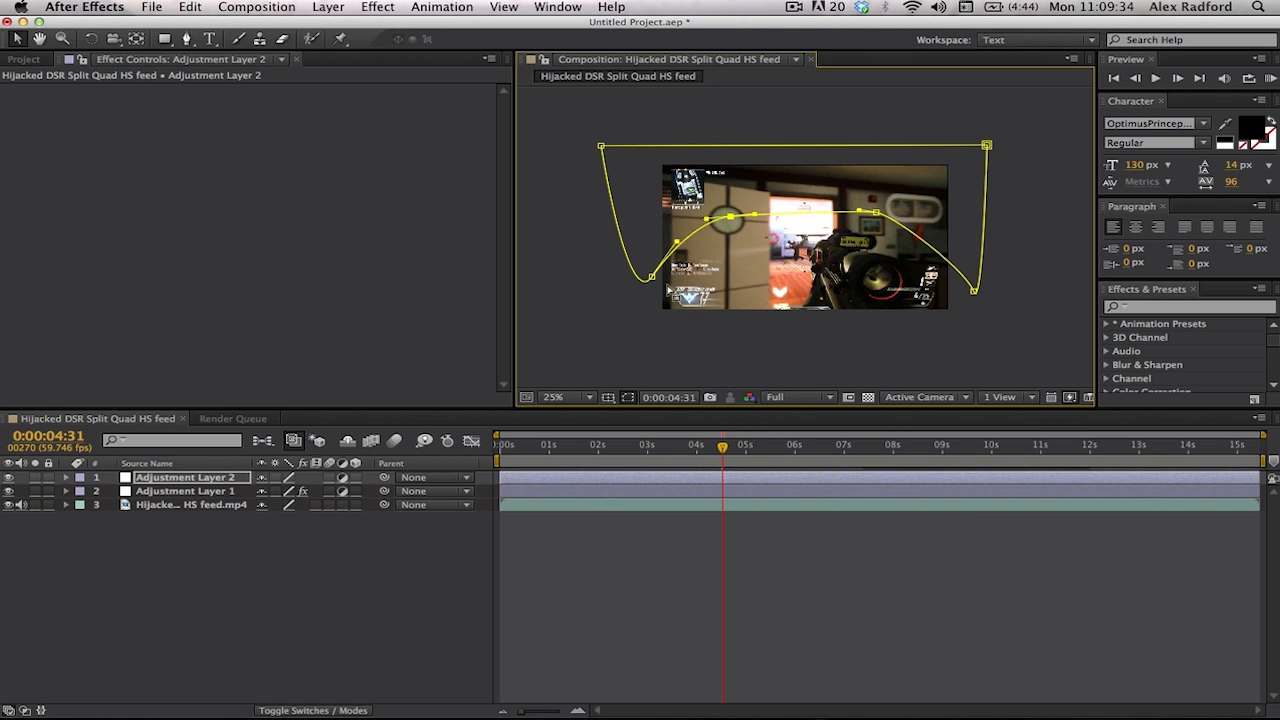
left_click_drag(651, 277, 651, 291)
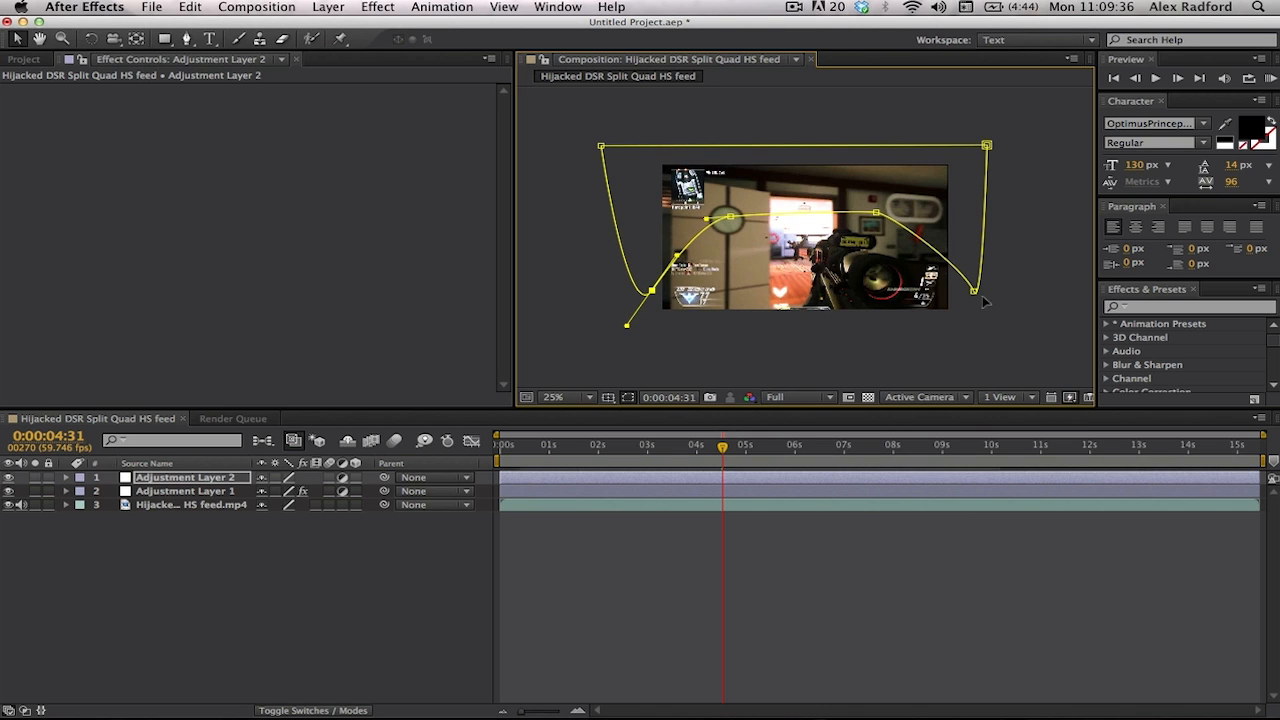
left_click_drag(974, 291, 974, 297)
left_click(843, 567)
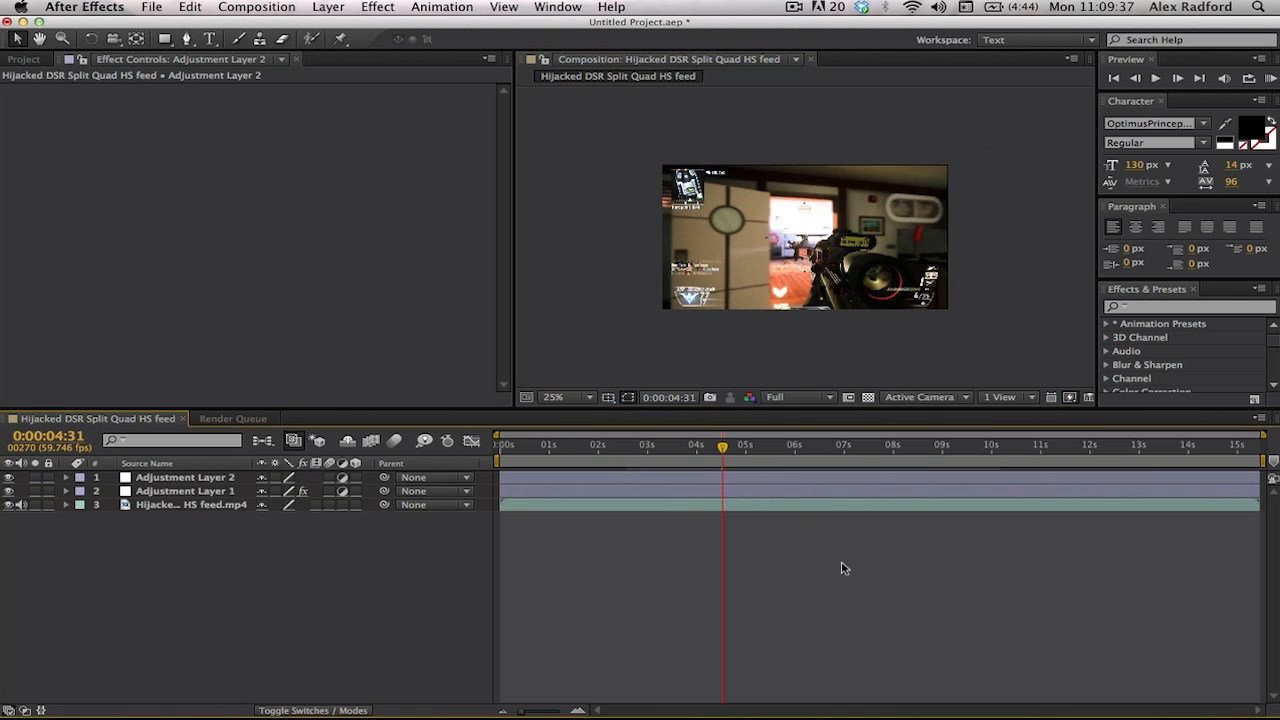
Step: Fit the composition in view and smooth the mask arch by adjusting the upper-left point's handle and moving the upper-right point outward and down
left_click(567, 401)
left_click(563, 422)
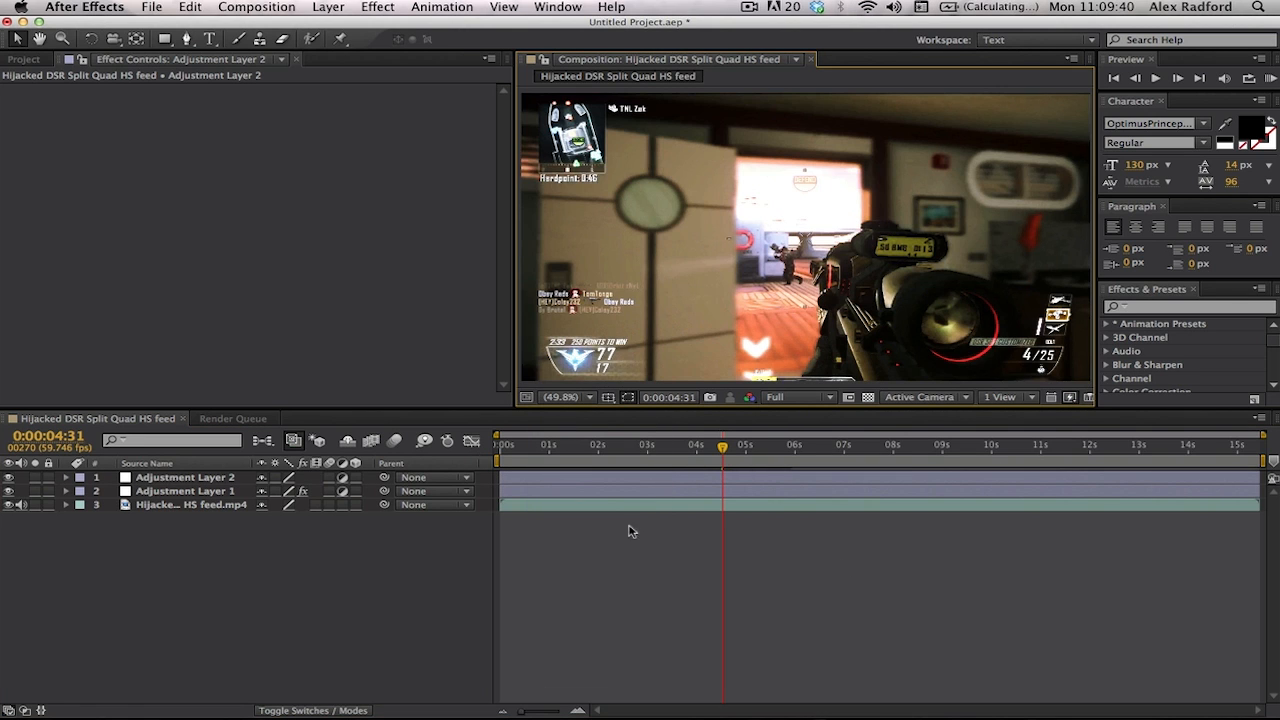
left_click(627, 480)
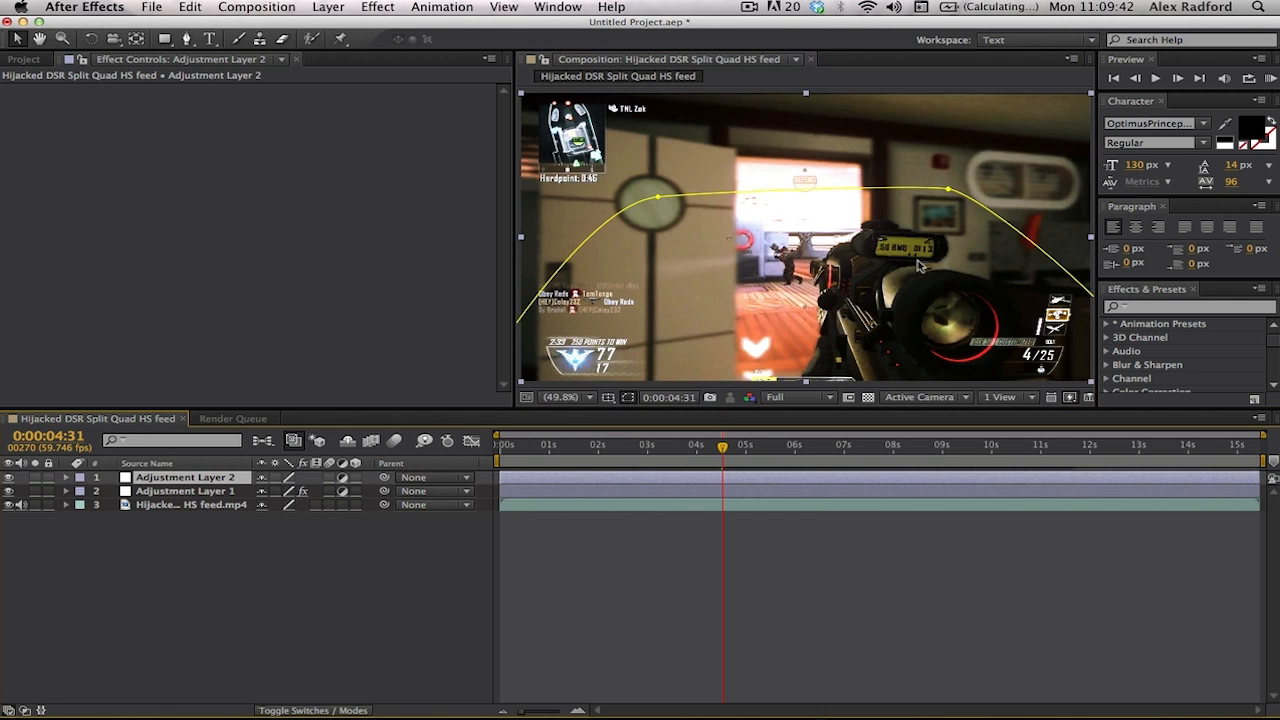
left_click(658, 204)
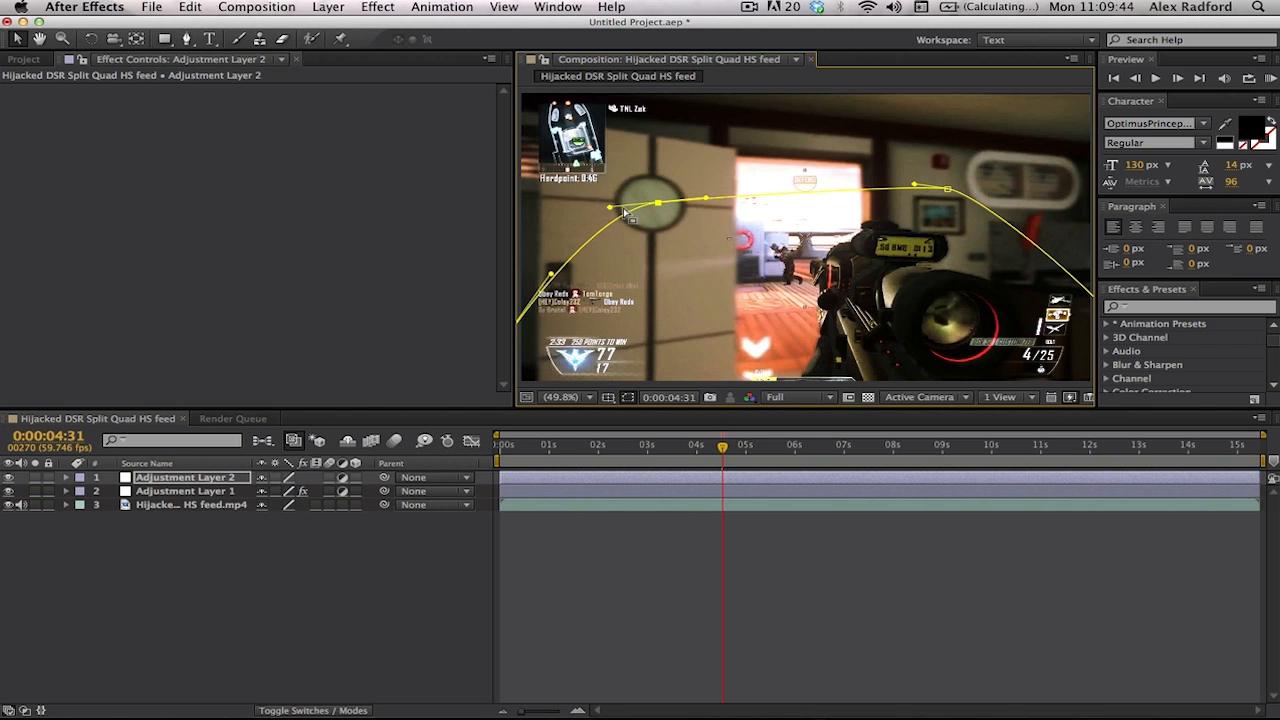
left_click_drag(611, 209, 612, 220)
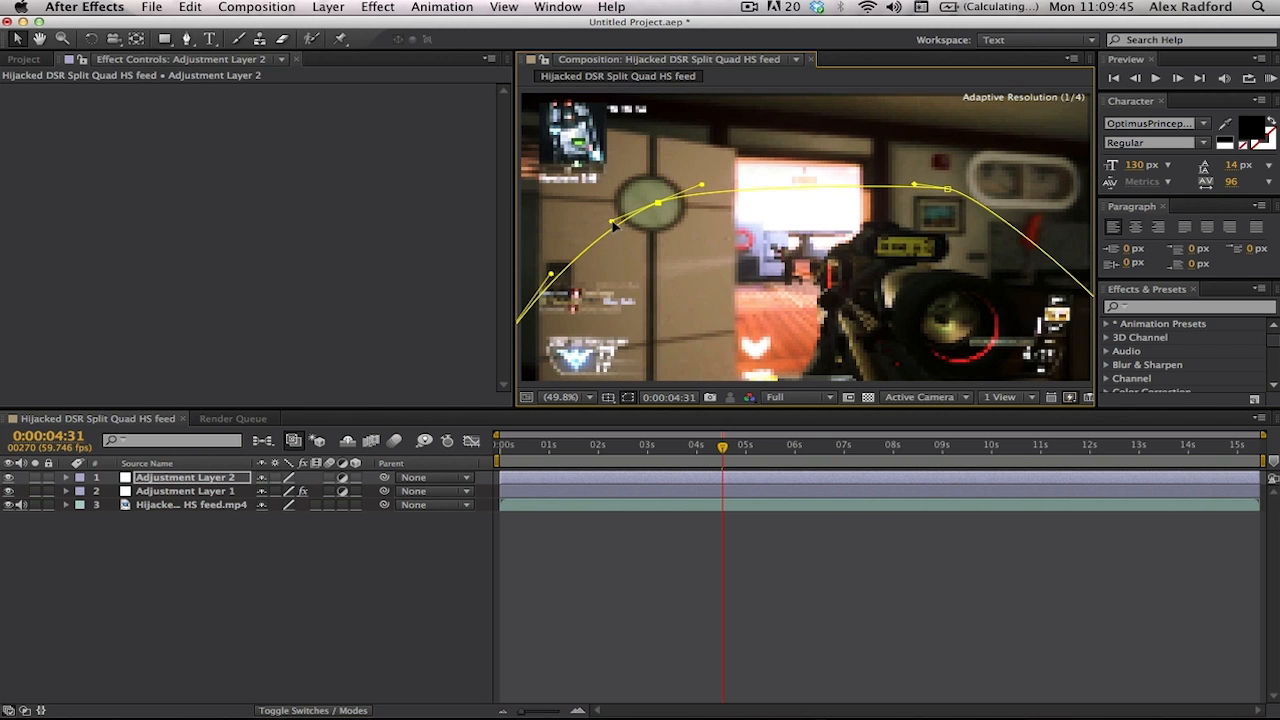
left_click_drag(915, 184, 966, 199)
left_click(948, 190)
Step: Find the Fast Blur effect by searching for "fast" and apply it to the masked adjustment layer
left_click(1165, 309)
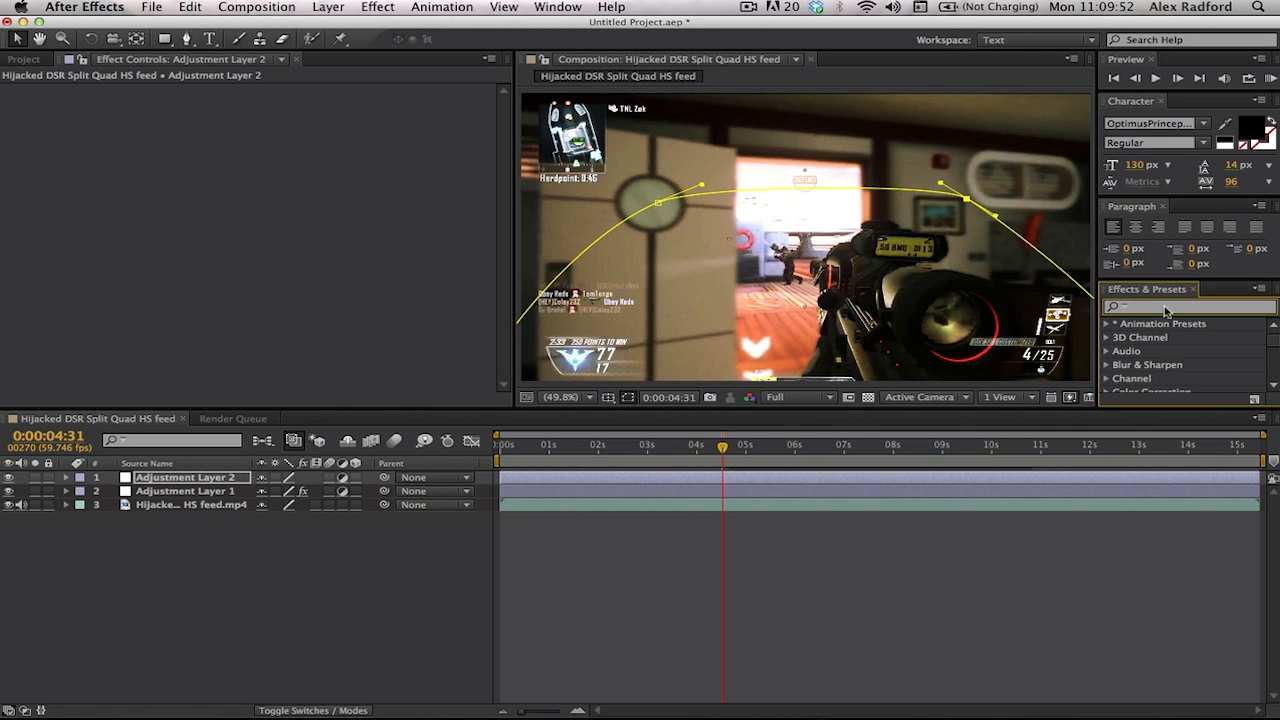
left_click(1116, 307)
type("fast")
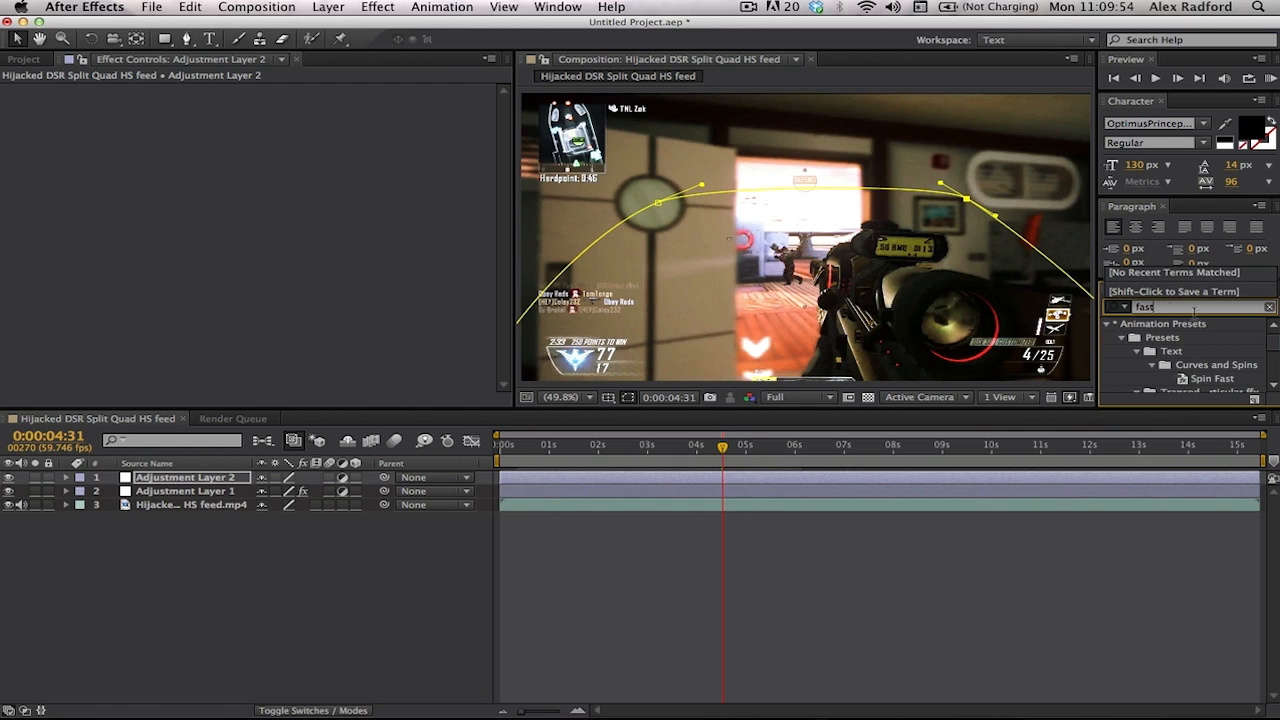
scroll(1198, 341, "down", 5)
left_click_drag(1164, 385, 832, 479)
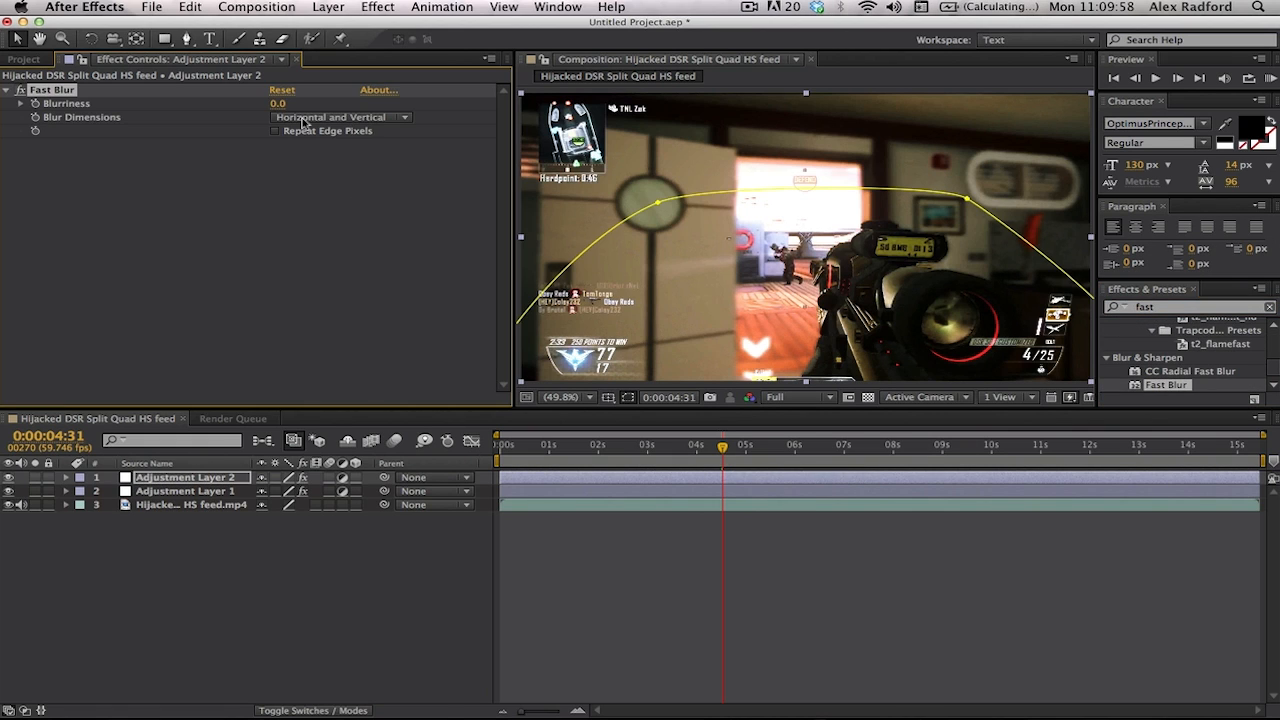
Step: Set the Fast Blur's Blurriness to 1 and check the result with the layer deselected
left_click(280, 105)
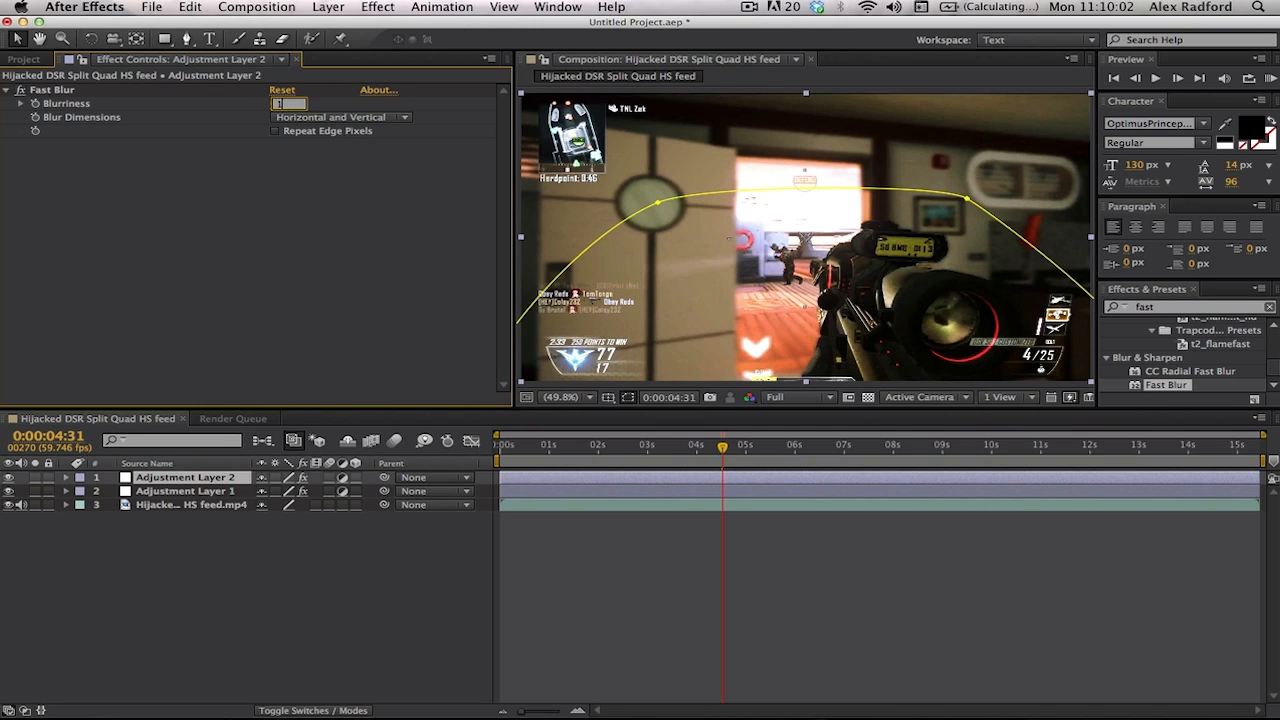
type("1")
key("Return")
left_click(869, 618)
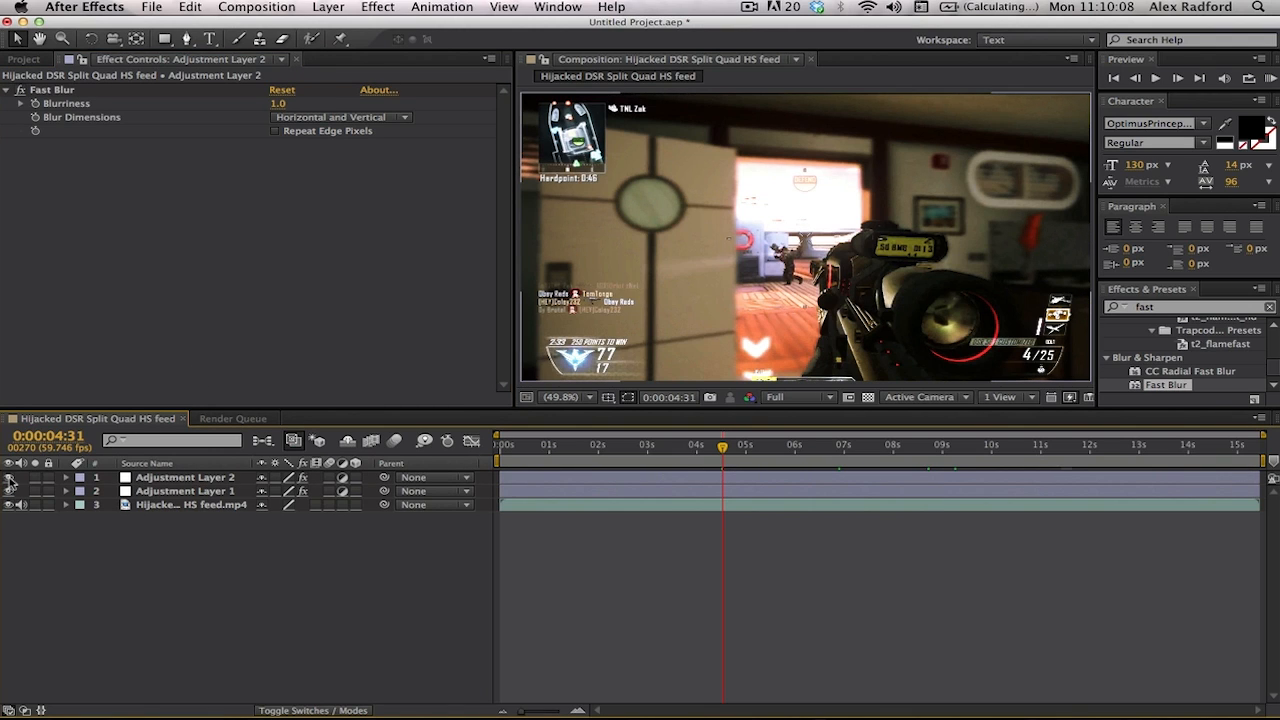
Step: Set the Blurriness of the Fast Blur on the masked adjustment layer to 3
left_click(144, 478)
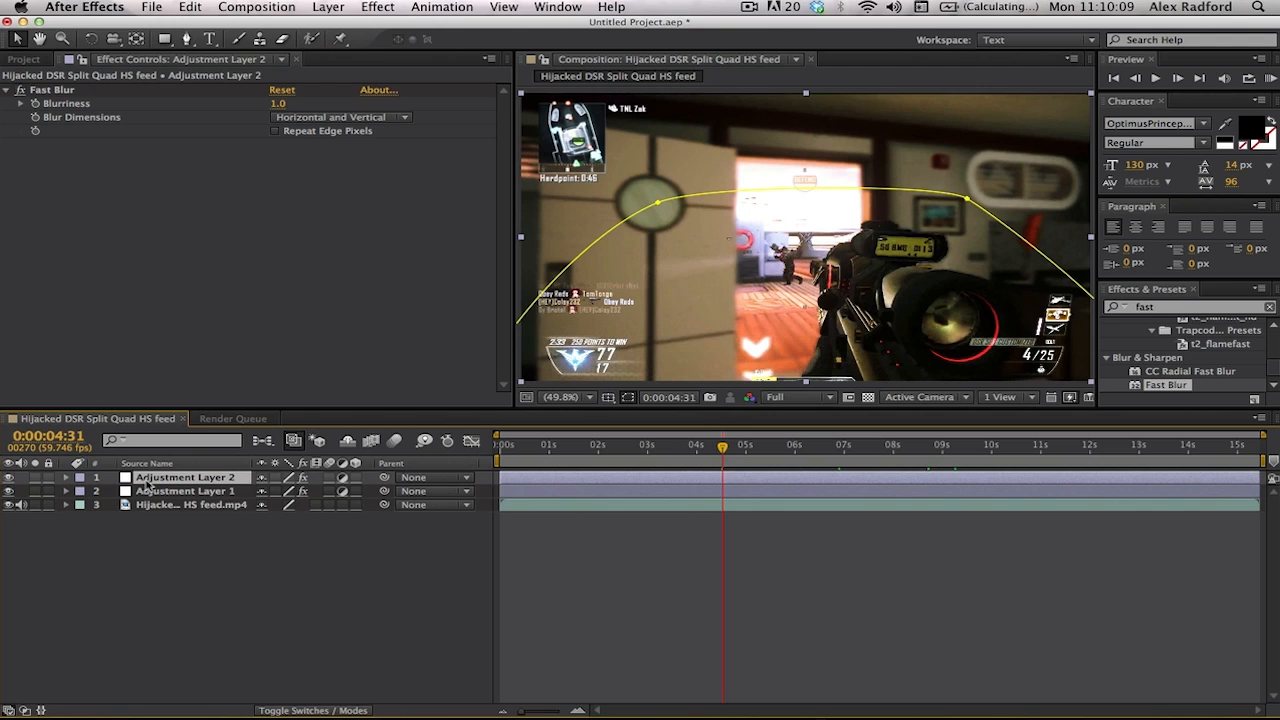
left_click(279, 104)
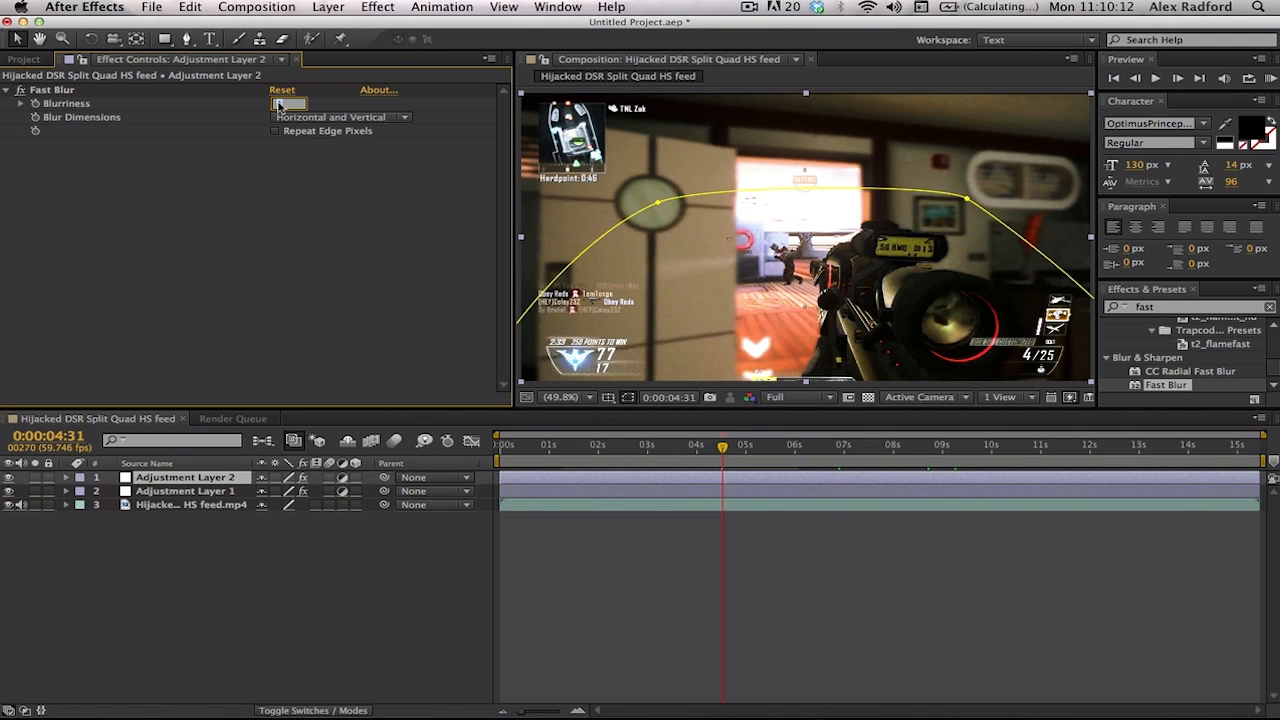
type("3")
key("Return")
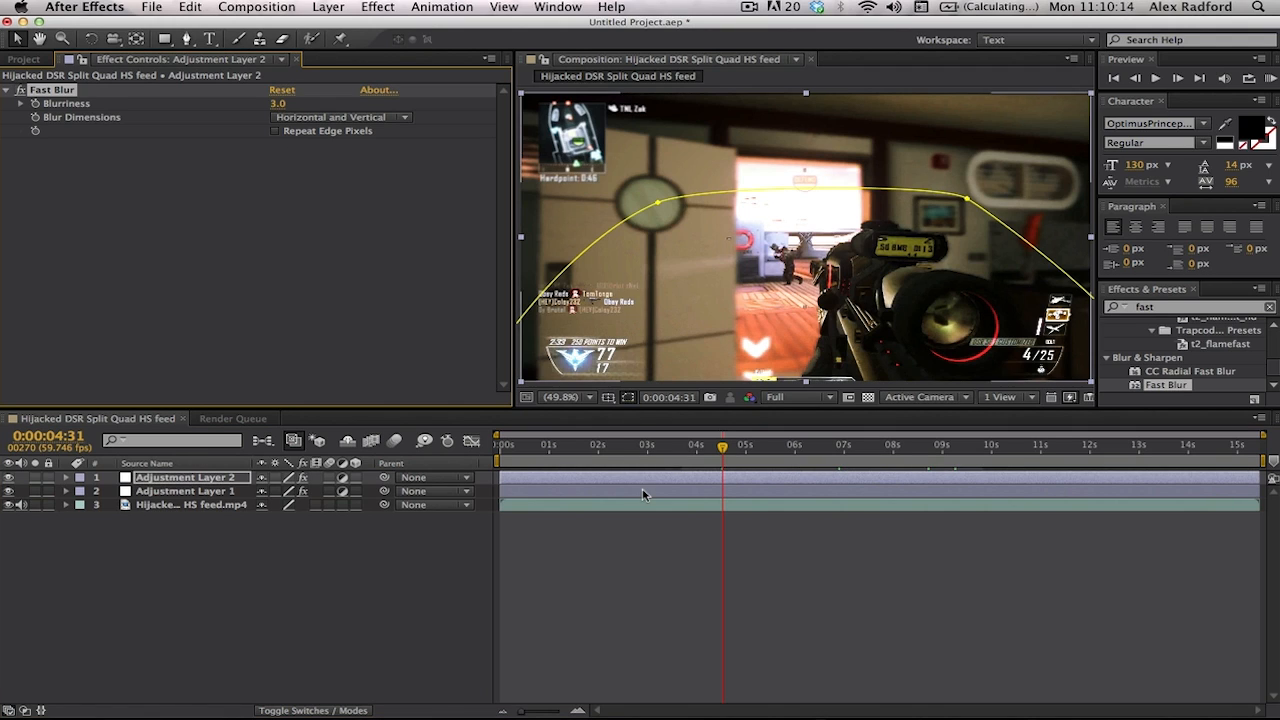
Step: Set the Mask Feather of the blur layer's mask to 9 pixels
key("f")
left_click_drag(288, 505, 292, 505)
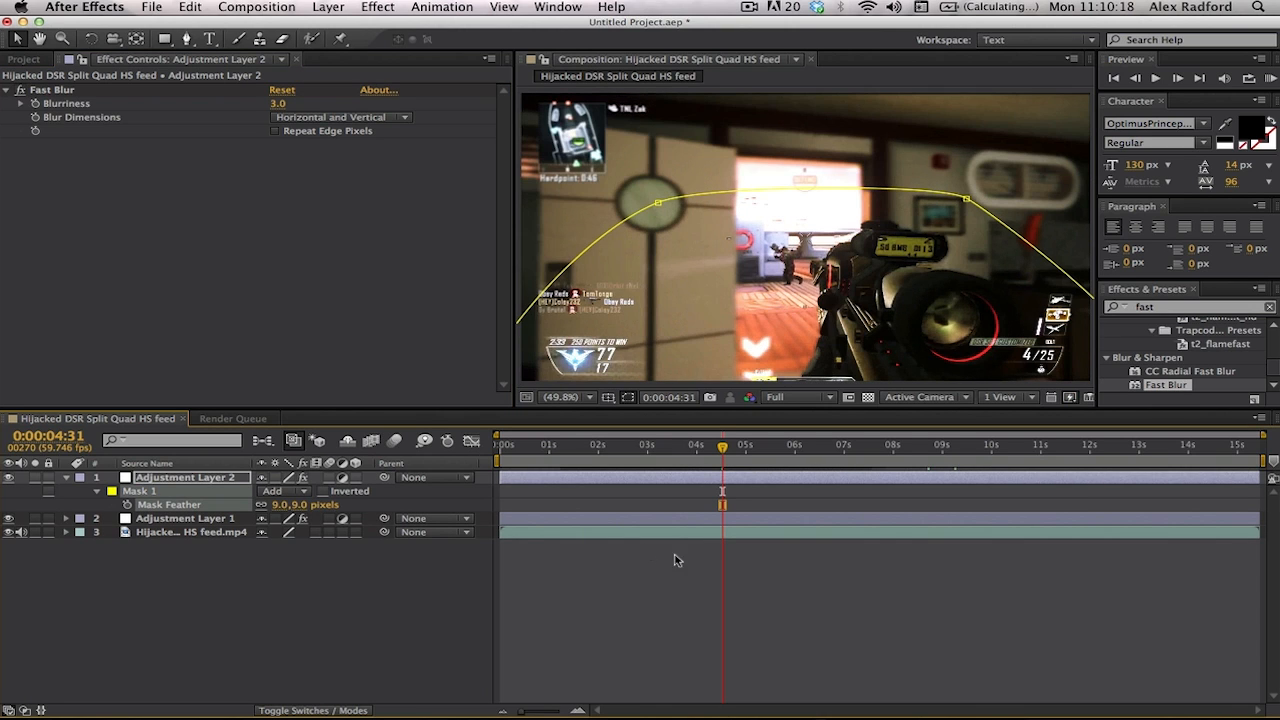
left_click(735, 621)
Step: Fit the composition in view and raise the Fast Blur's Blurriness to 90
left_click(562, 397)
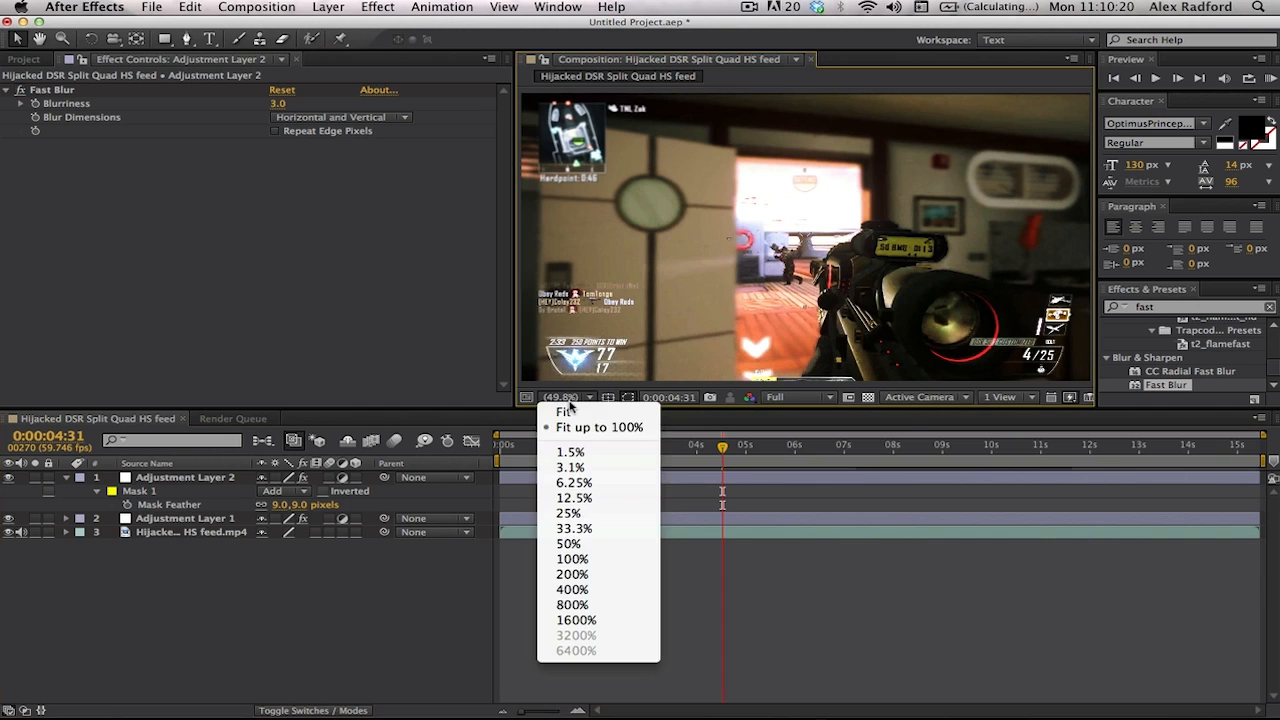
left_click(564, 413)
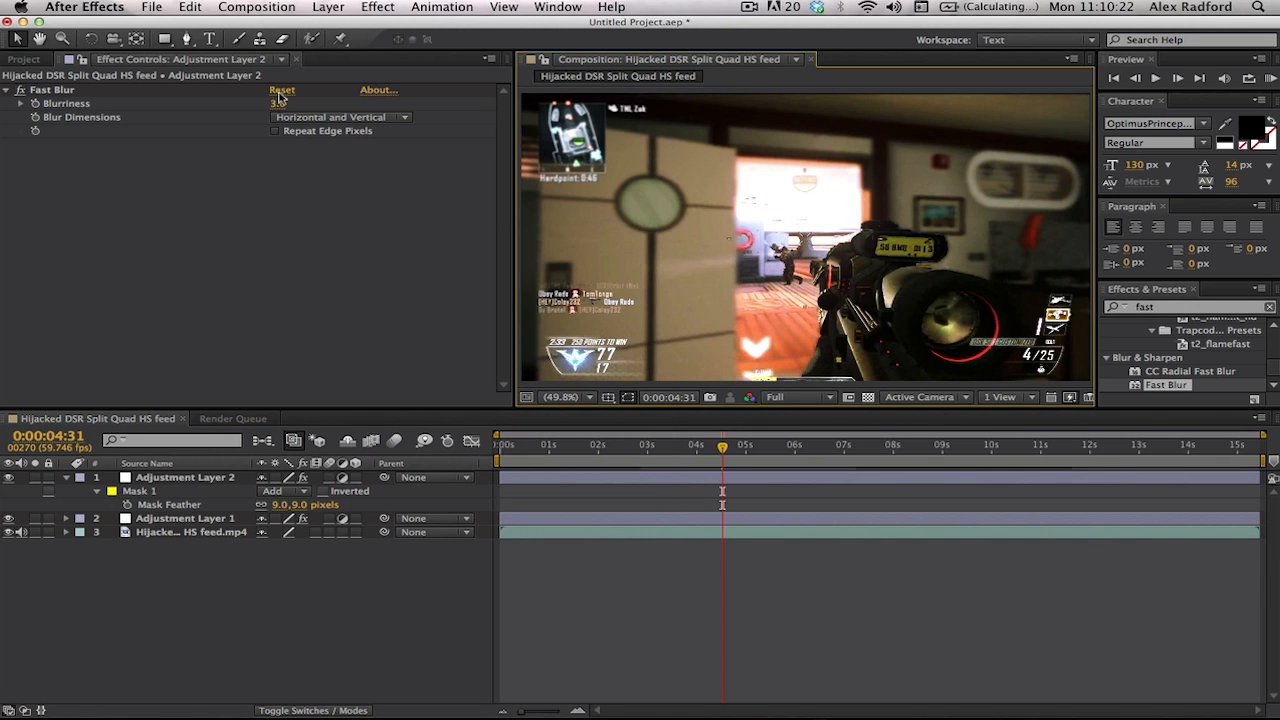
left_click_drag(276, 105, 363, 118)
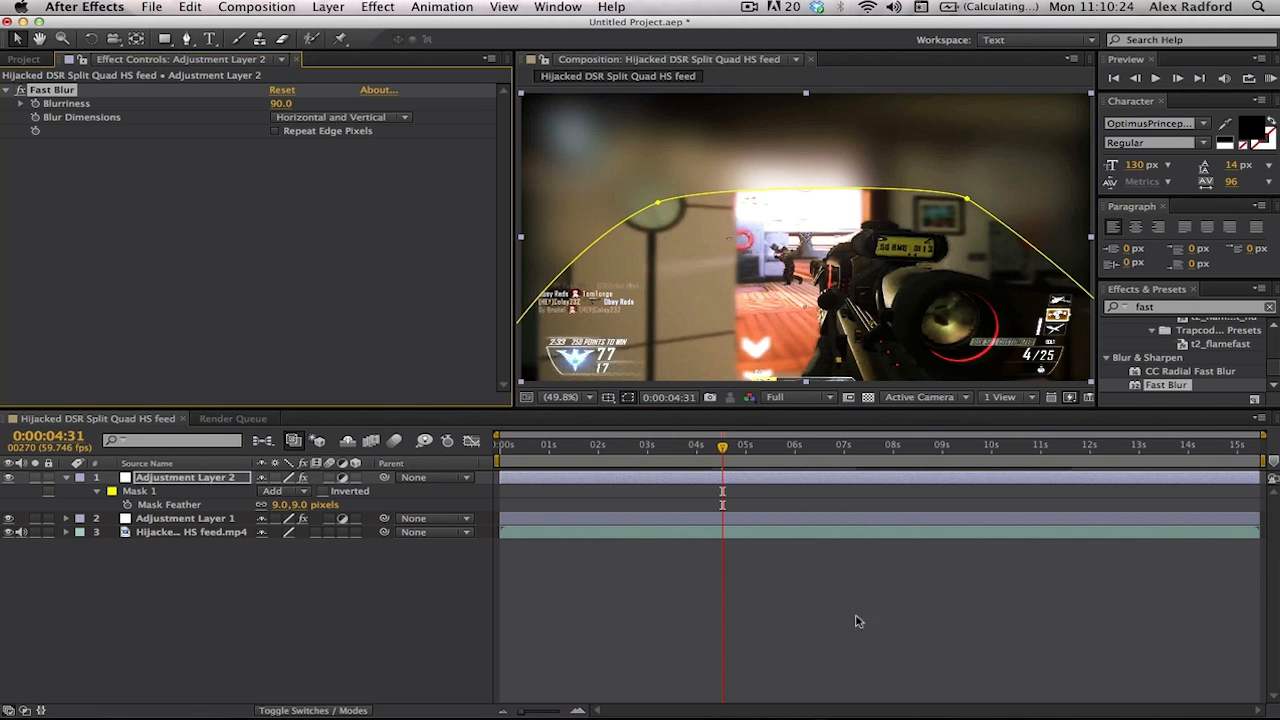
Step: Set the Mask Feather of the blur layer's mask to 33 pixels
left_click(903, 629)
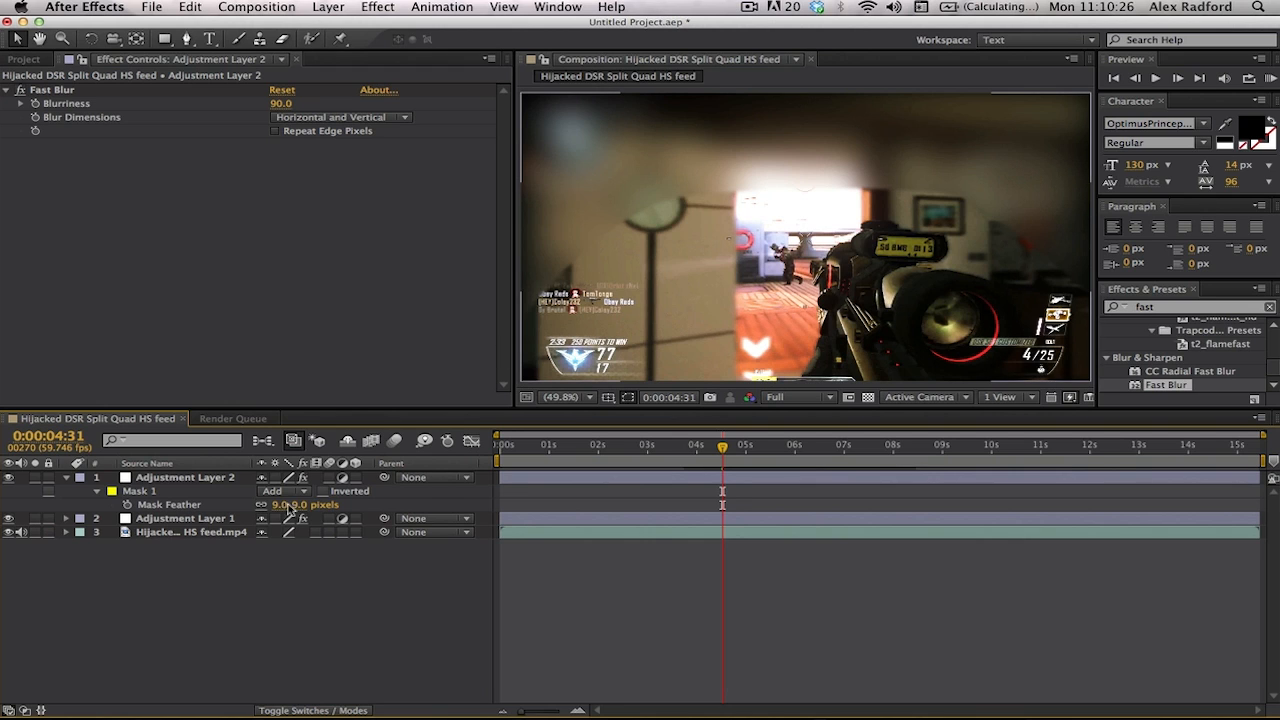
mouse_move(288, 507)
left_mouse_down()
mouse_move(360, 507)
mouse_move(285, 511)
mouse_move(309, 509)
left_mouse_up()
left_click(418, 558)
left_click(559, 612)
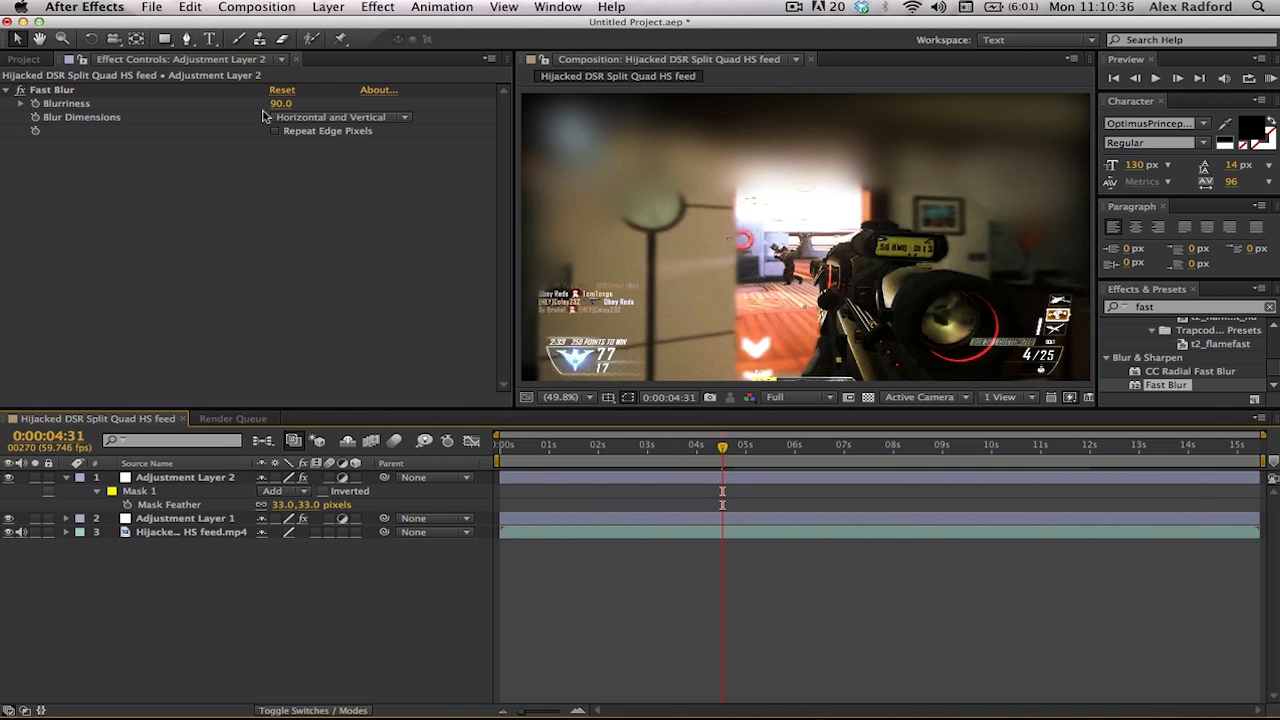
Step: Set the Fast Blur's Blurriness to 5 and check the result with the layer deselected
left_click_drag(276, 105, 232, 105)
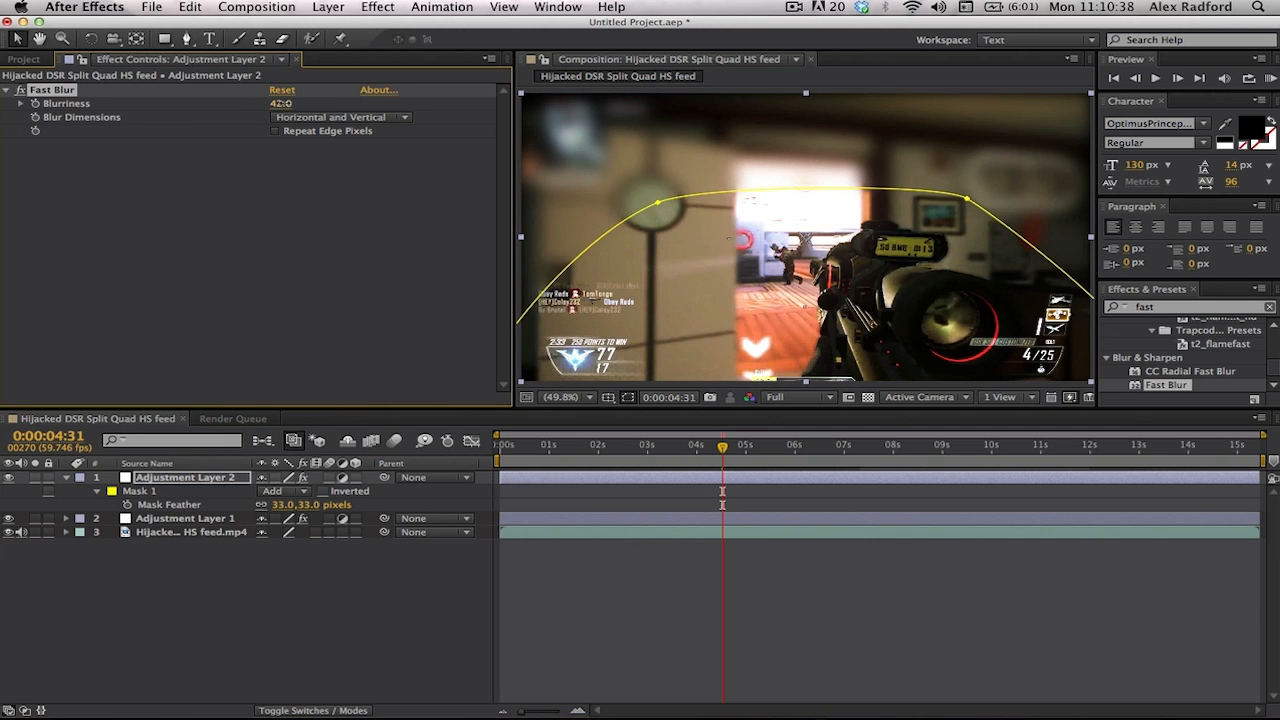
left_click(285, 105)
type("5")
key("Return")
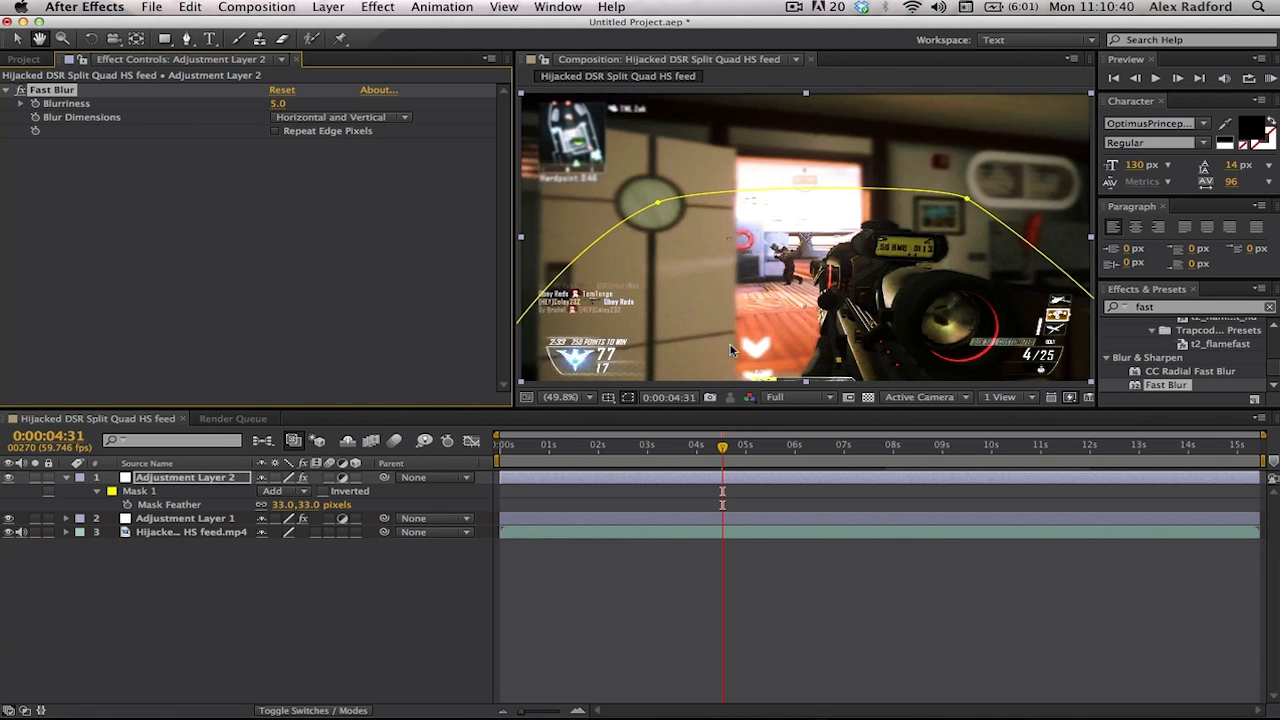
left_click(830, 617)
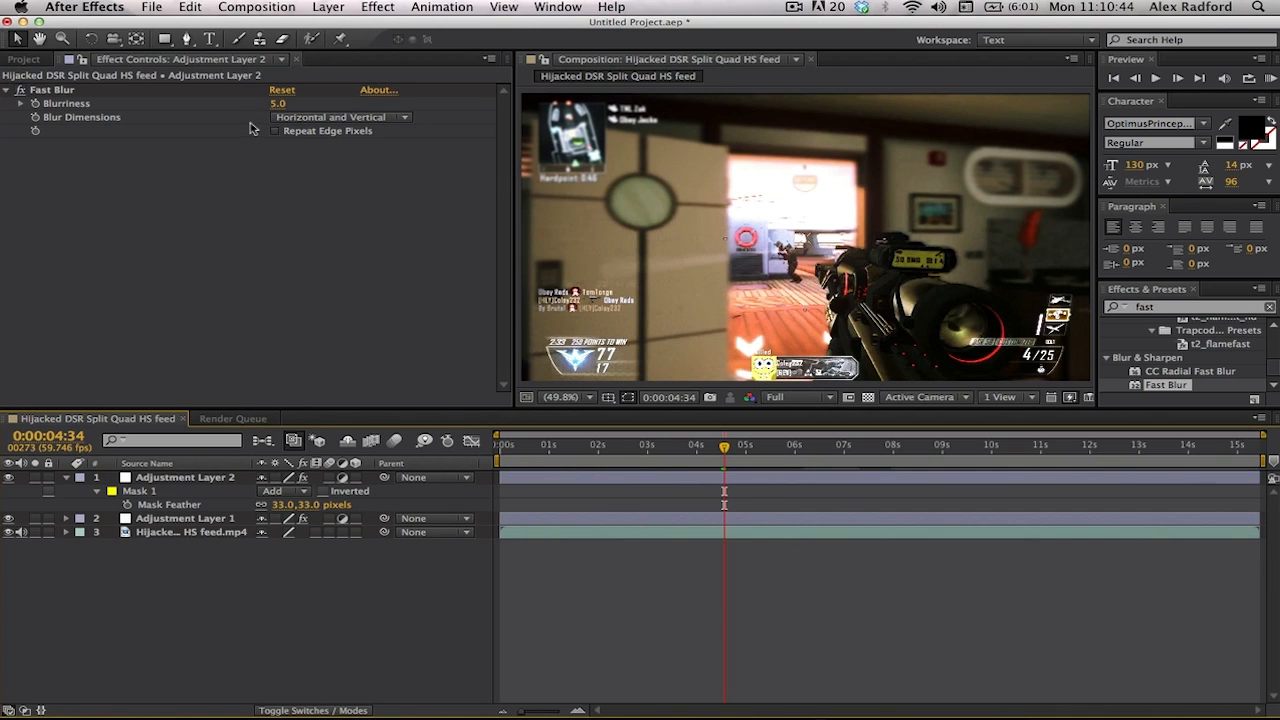
Step: Set the Fast Blur's Blurriness to 2.5 and view the composition at 50% zoom
left_click(276, 103)
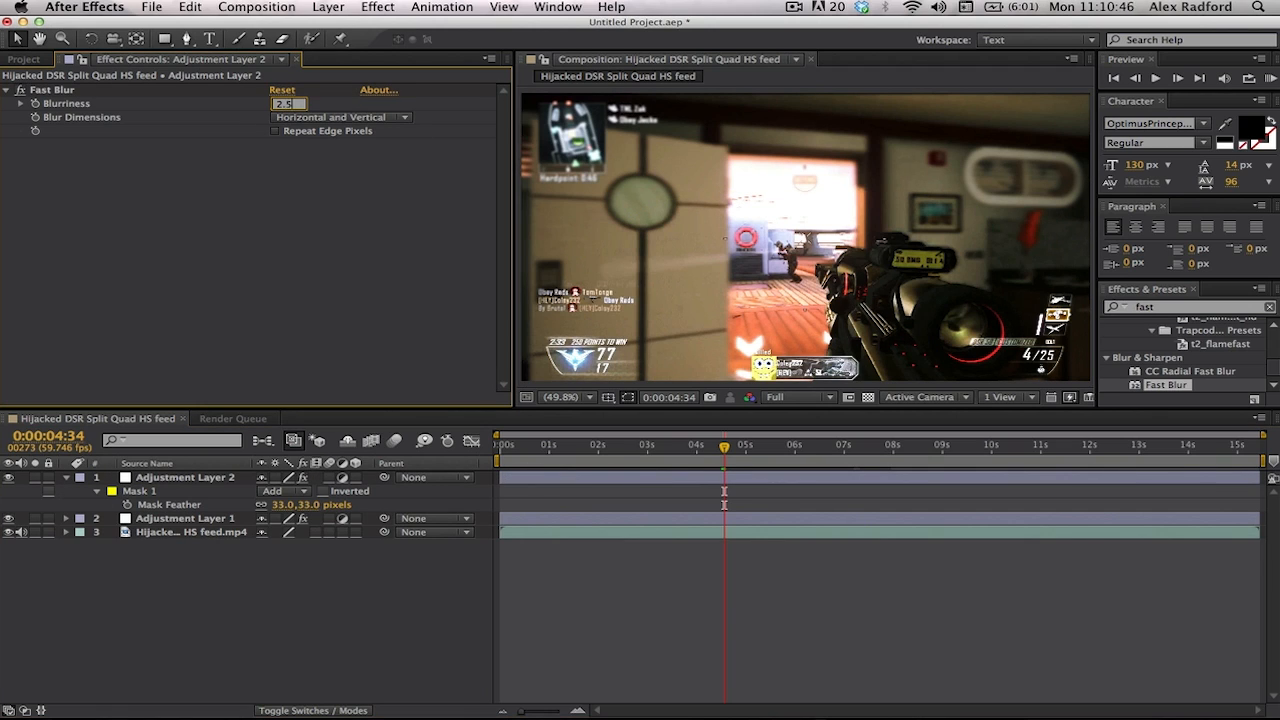
key("Return")
left_click(860, 602)
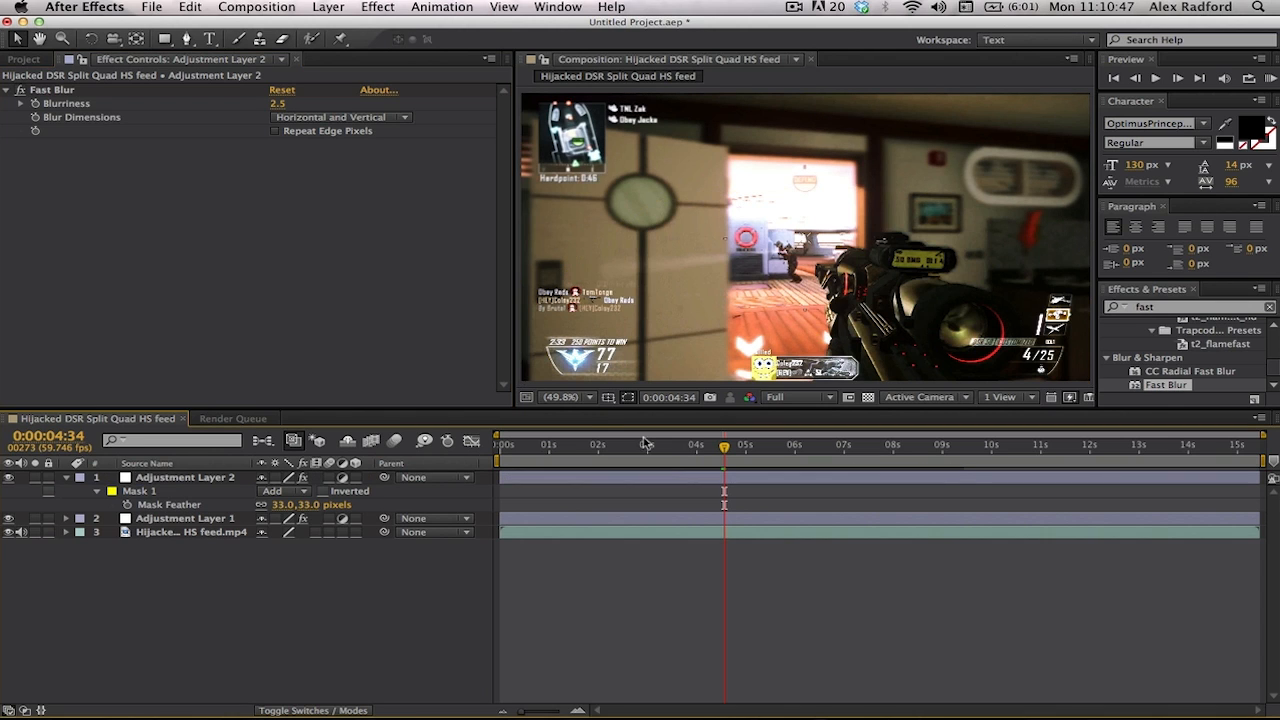
left_click(572, 398)
left_click(566, 526)
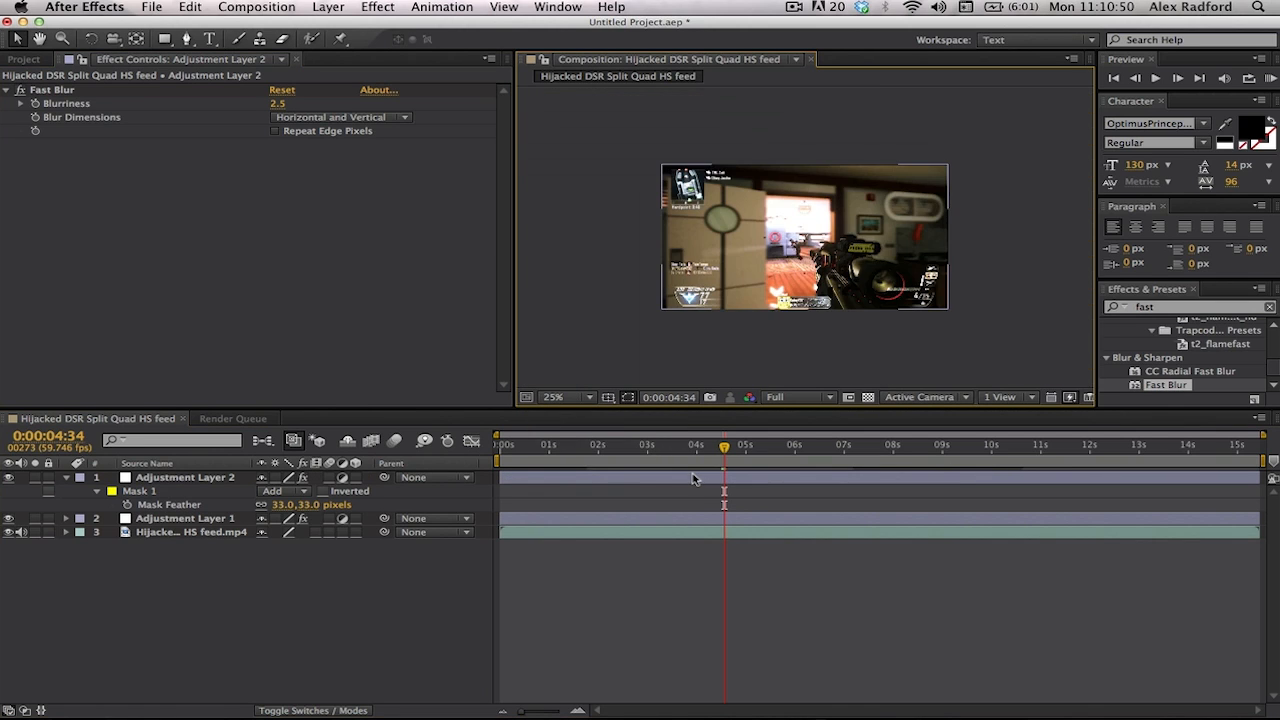
key("period")
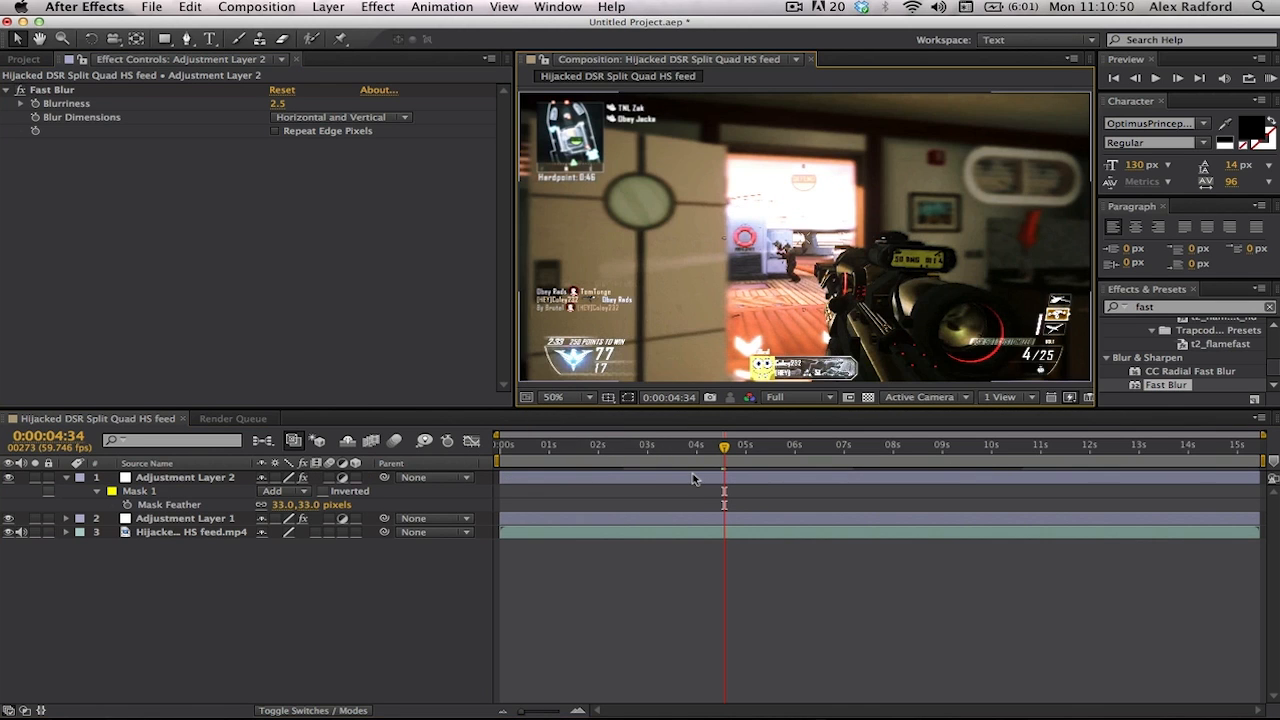
Step: Set the Scale of the Hijacked DSR Split Quad HS feed.mp4 footage layer to 101%
left_click(700, 533)
key("s")
left_click(286, 546)
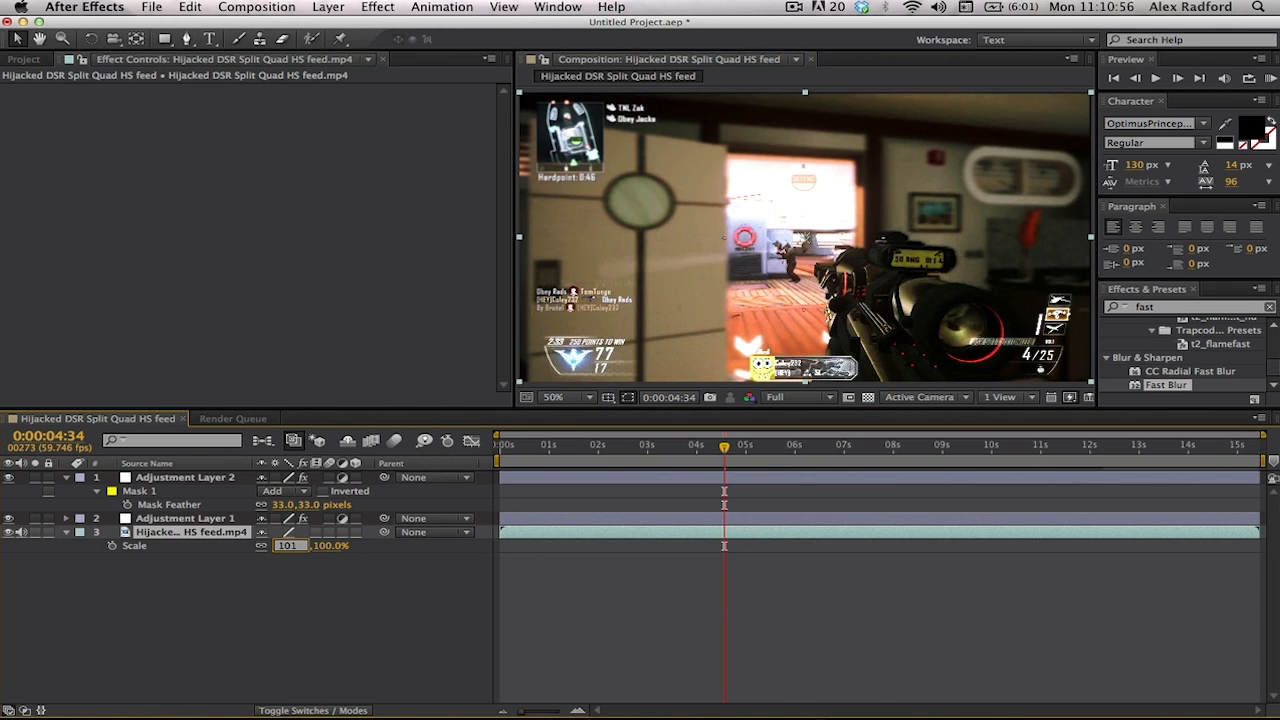
type("101")
key("Return")
left_click(870, 652)
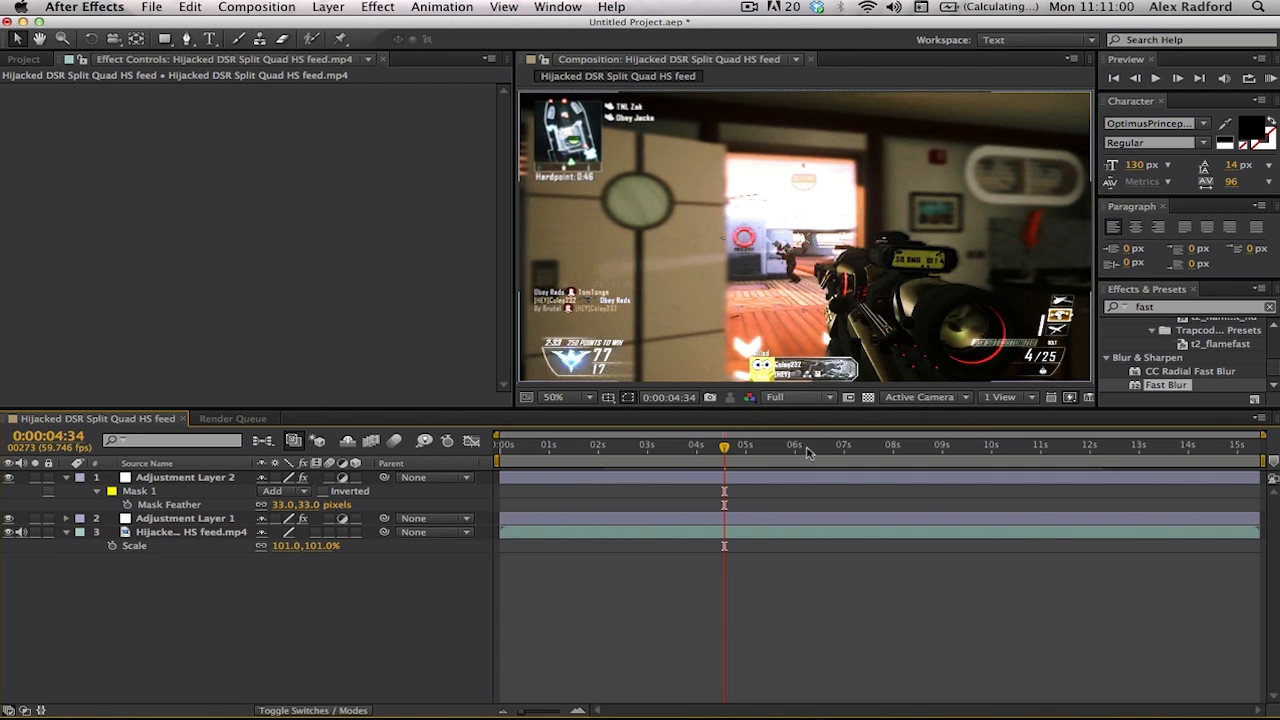
Step: Add a new adjustment layer above the masked blur layer
left_click(176, 479)
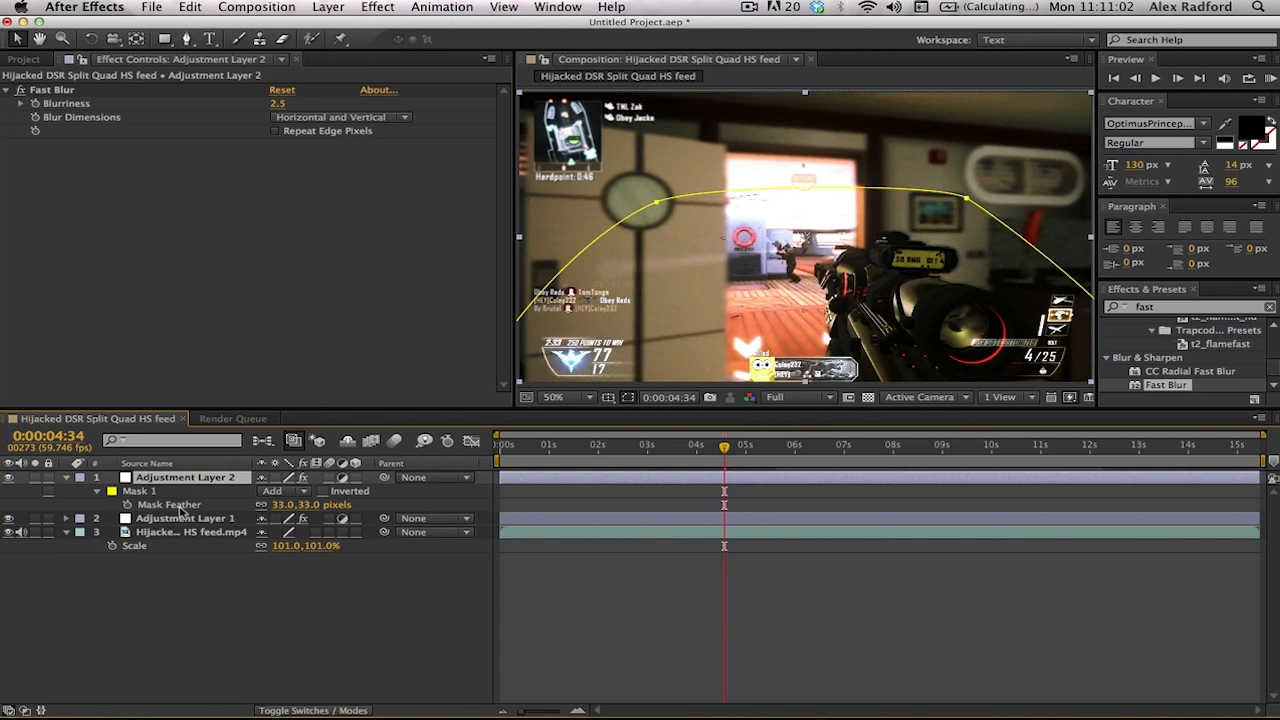
left_click(244, 546)
left_click(257, 590)
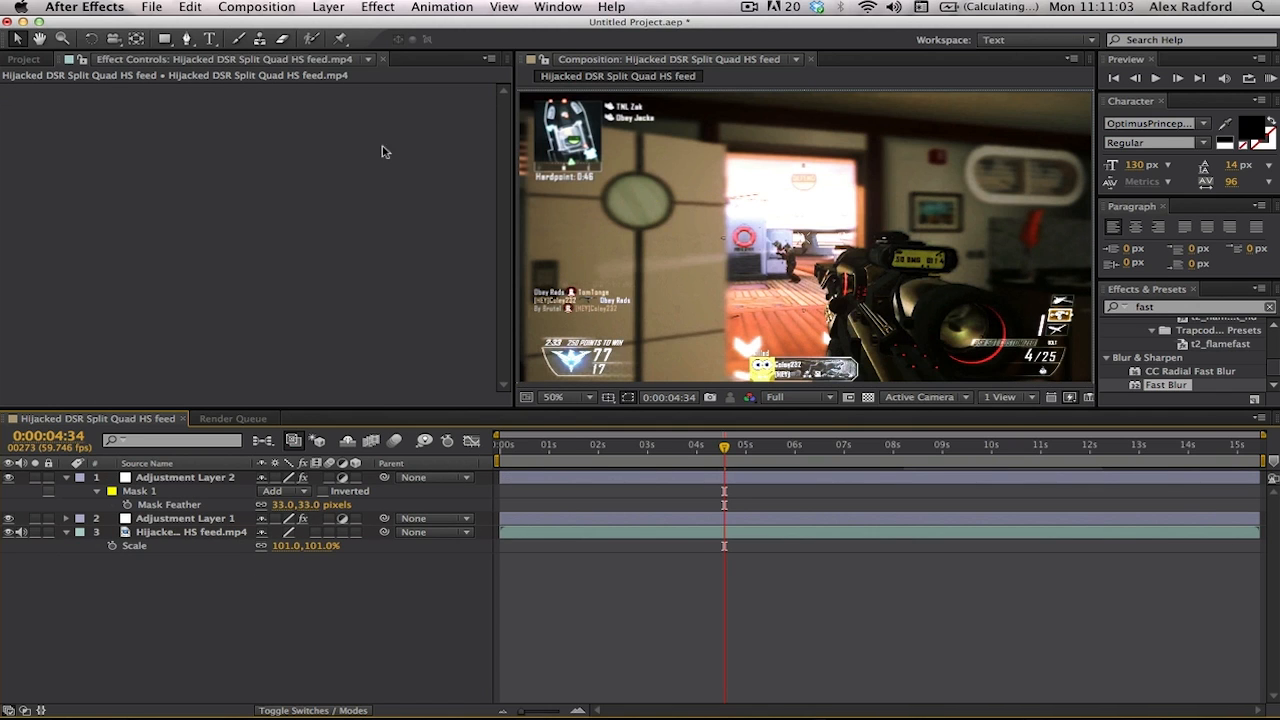
left_click(315, 7)
mouse_move(336, 32)
left_click(612, 123)
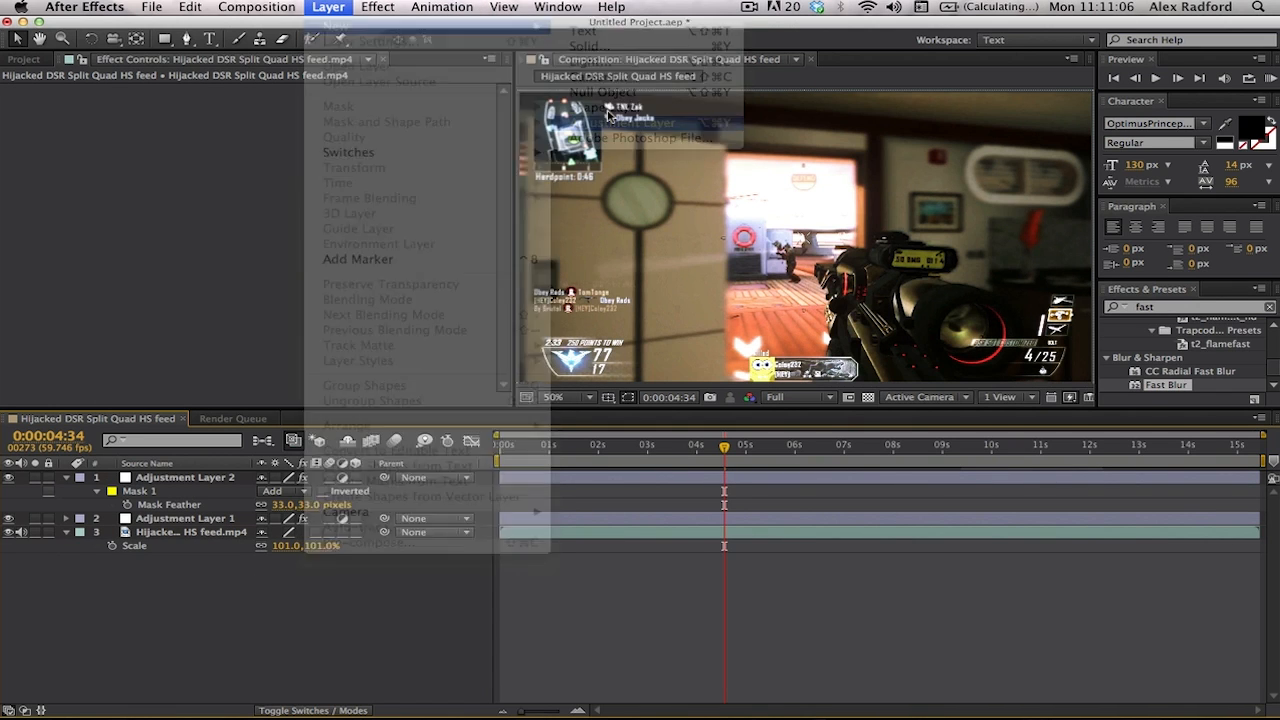
Step: Apply the Magic Bullet Looks effect to the new adjustment layer and open its look editor
left_click(377, 7)
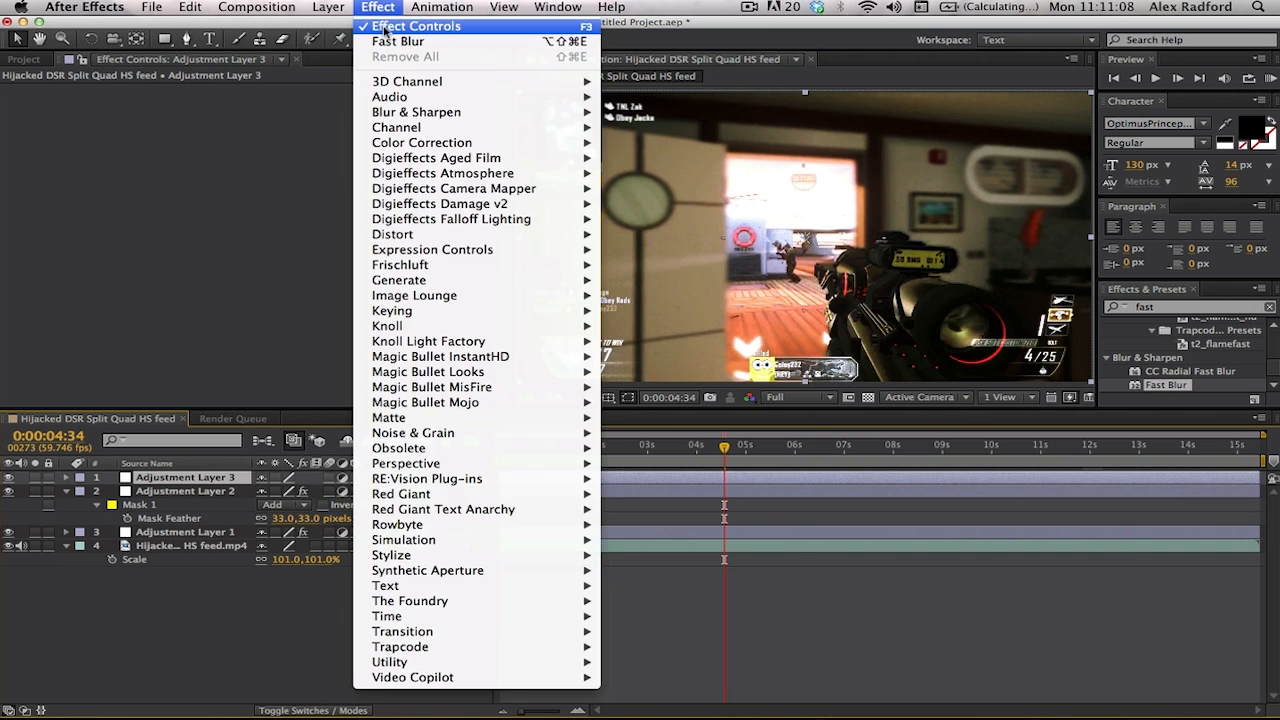
mouse_move(437, 376)
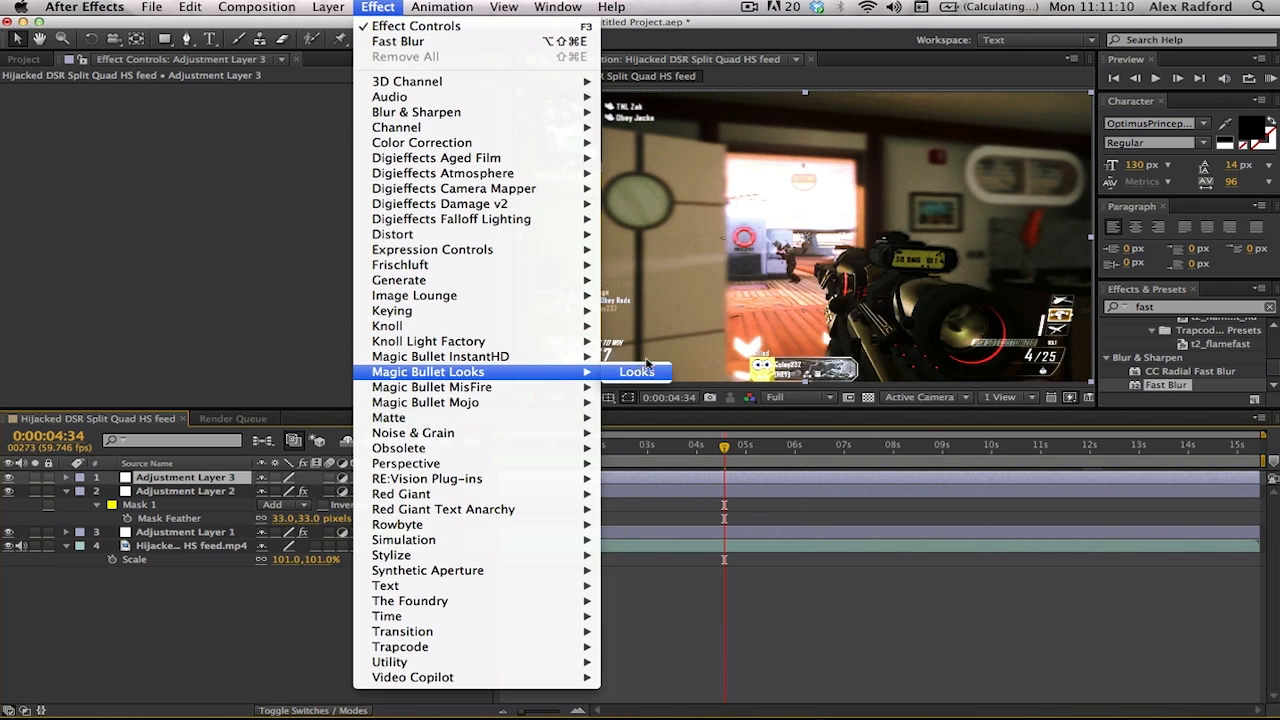
left_click(636, 372)
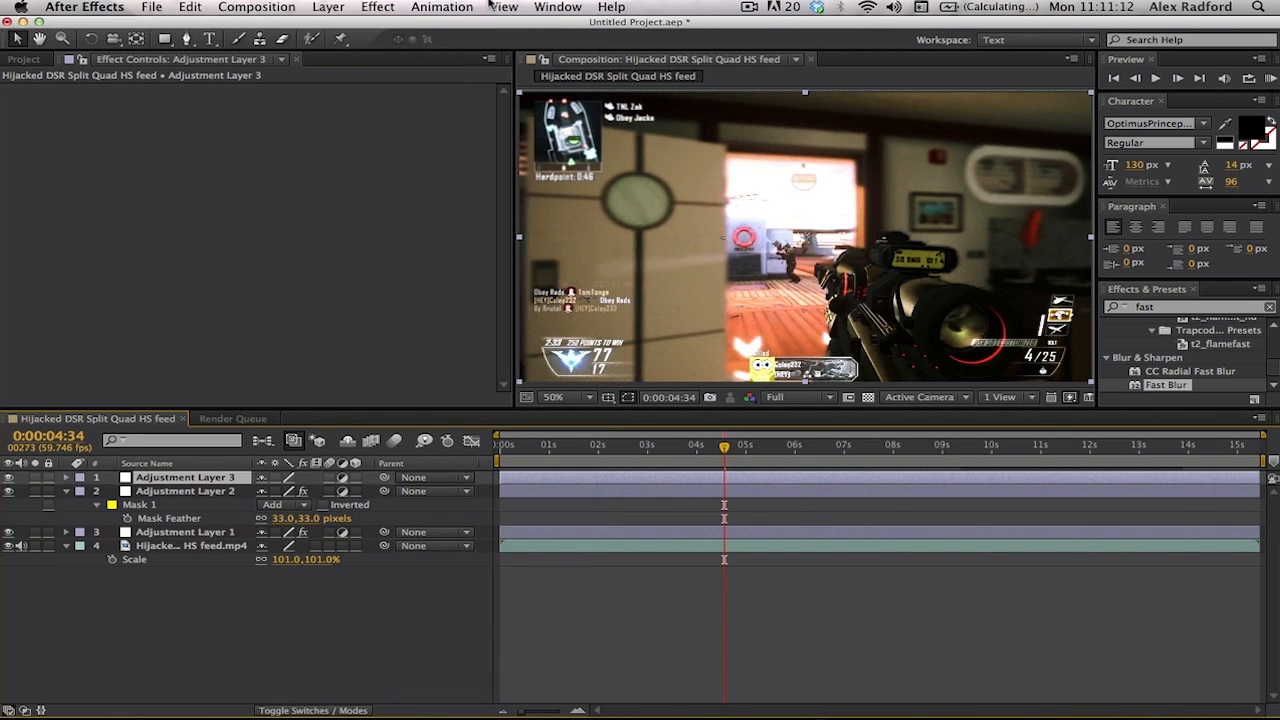
left_click(396, 7)
mouse_move(445, 377)
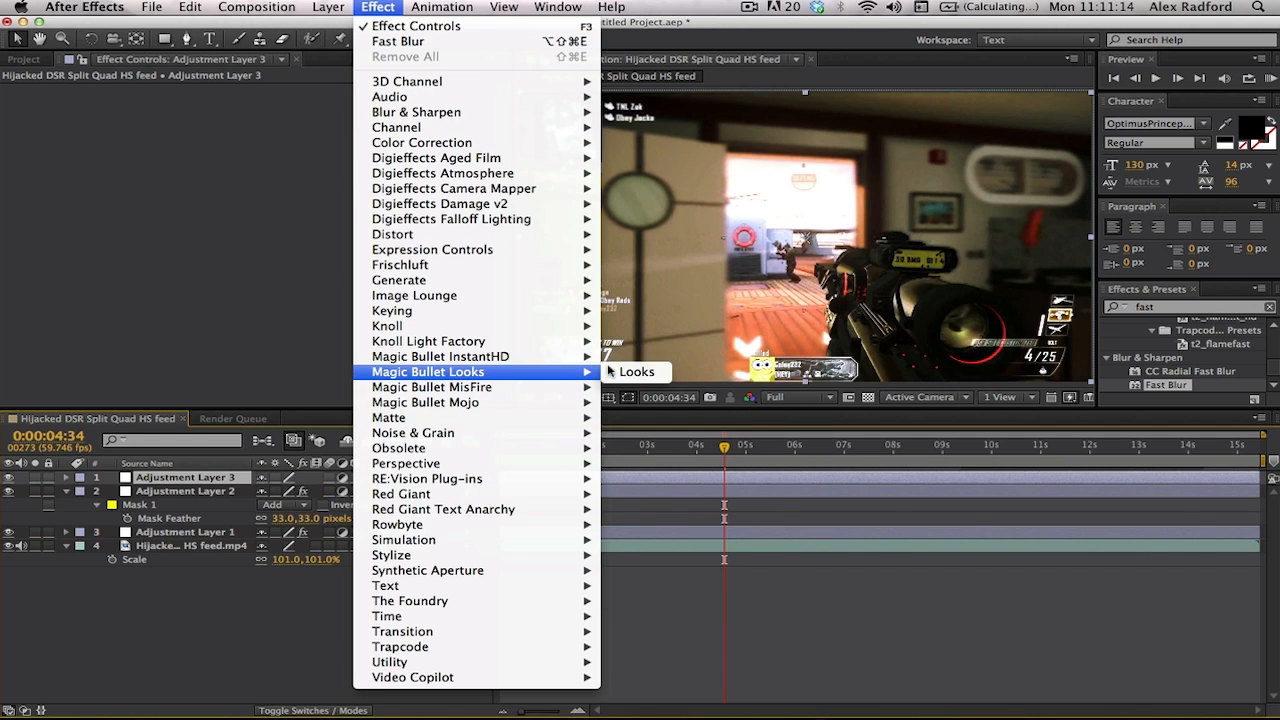
left_click(612, 372)
left_click(52, 134)
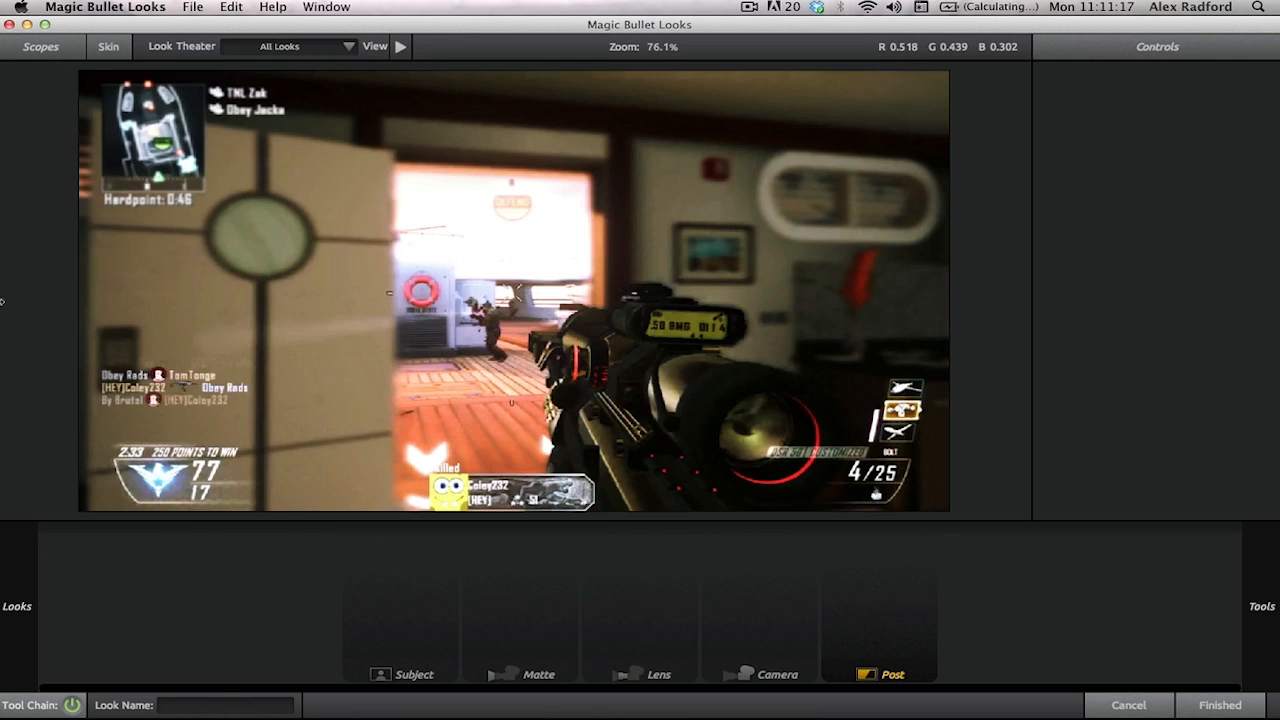
Step: Try the [CC 11] look preset, then load the [CC 10] preset instead
mouse_move(3, 300)
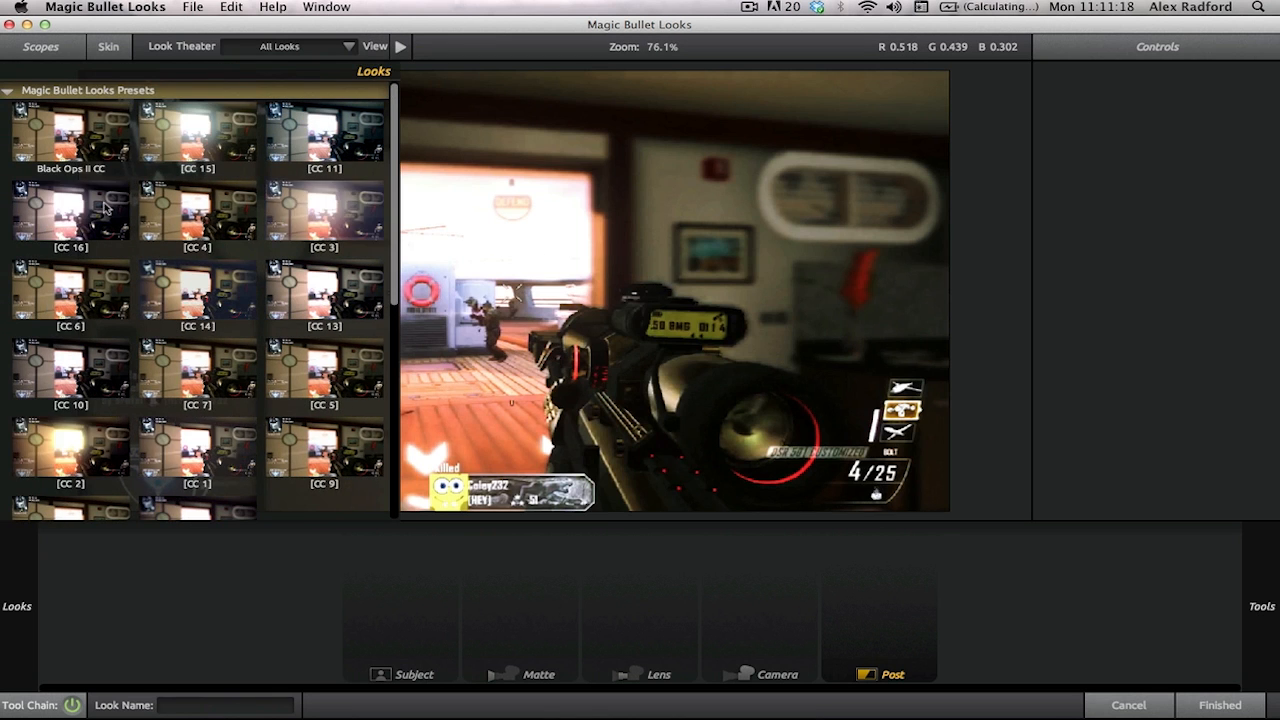
left_click(322, 150)
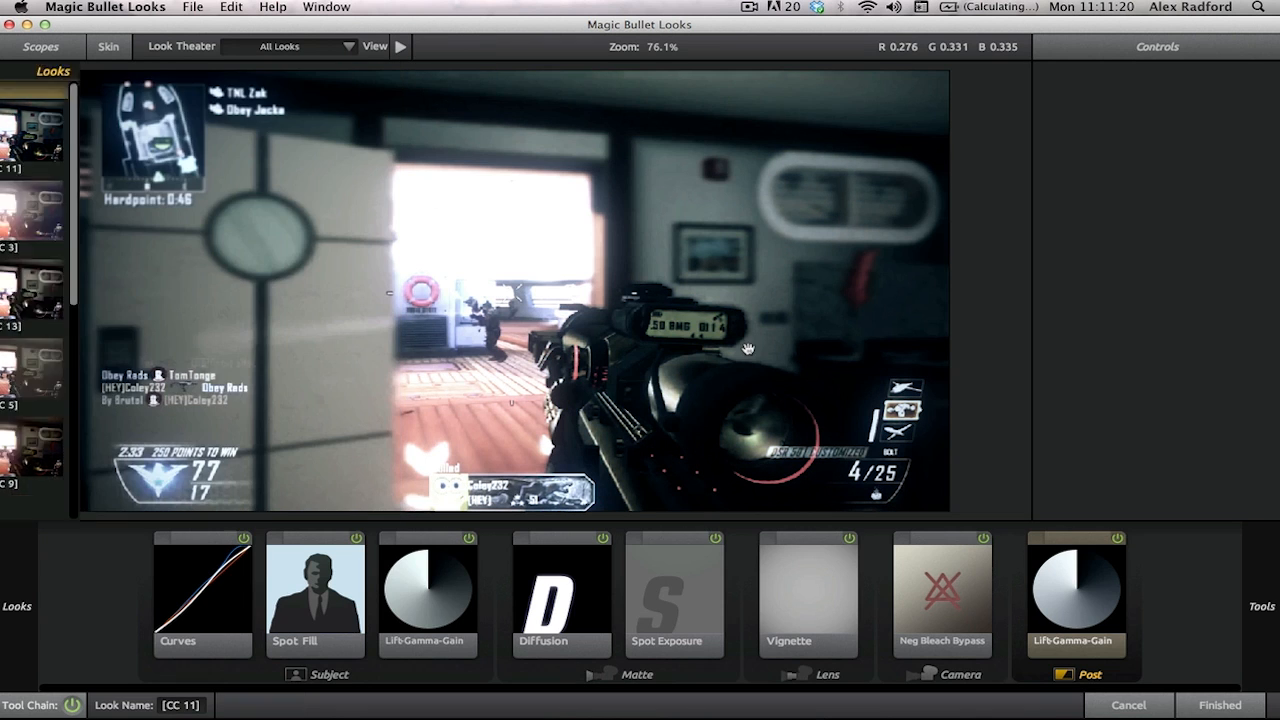
left_click(65, 362)
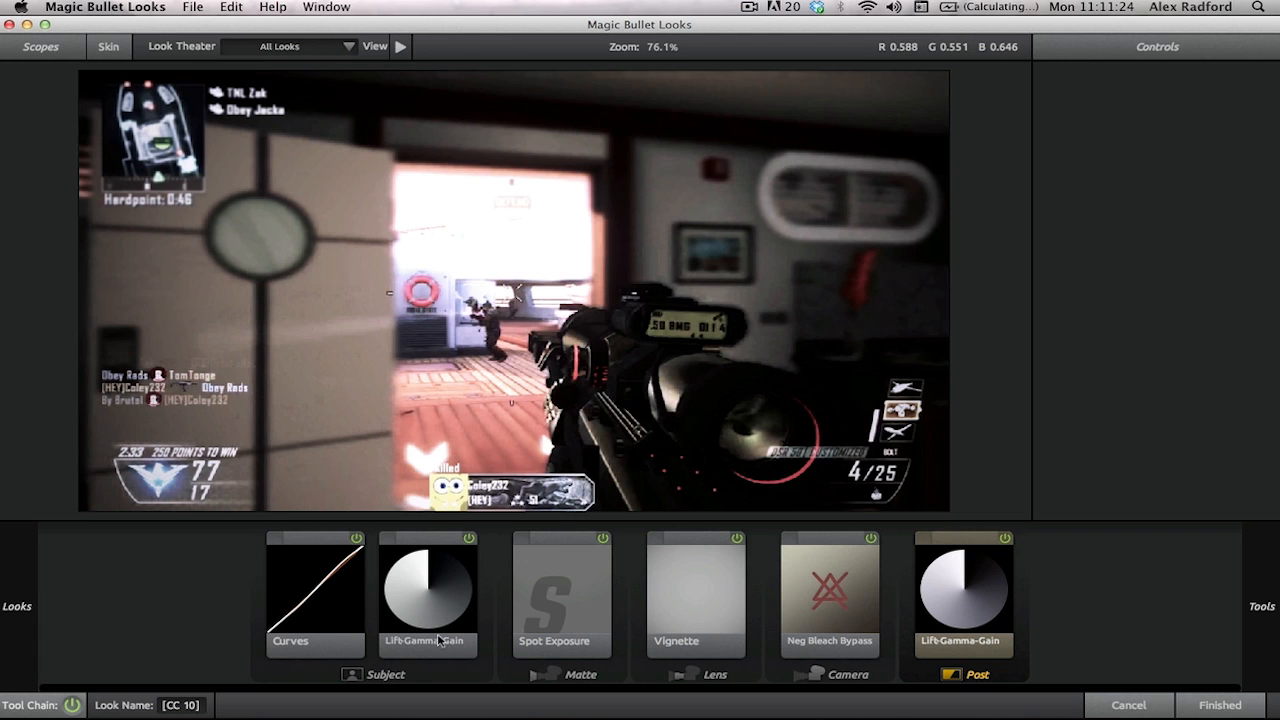
Step: Look through the available Post, Camera, Lens, Matte and Subject tools
mouse_move(1277, 190)
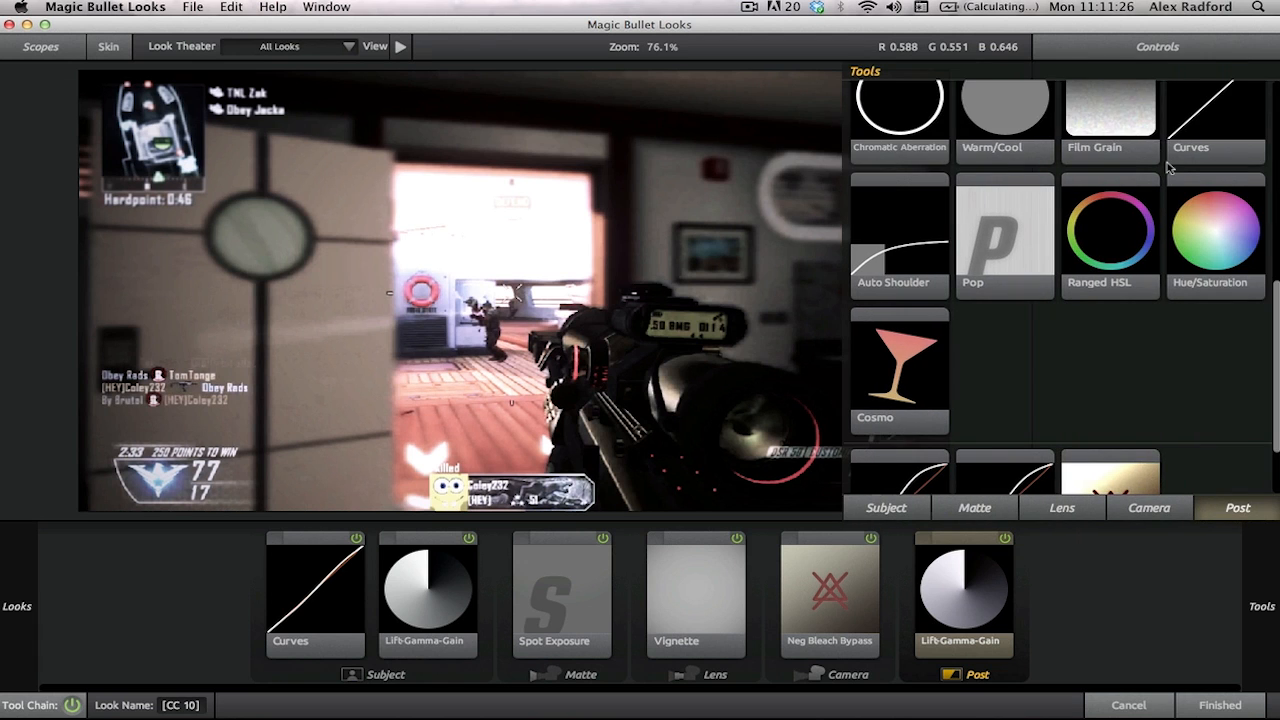
scroll(1181, 292, "down", 10)
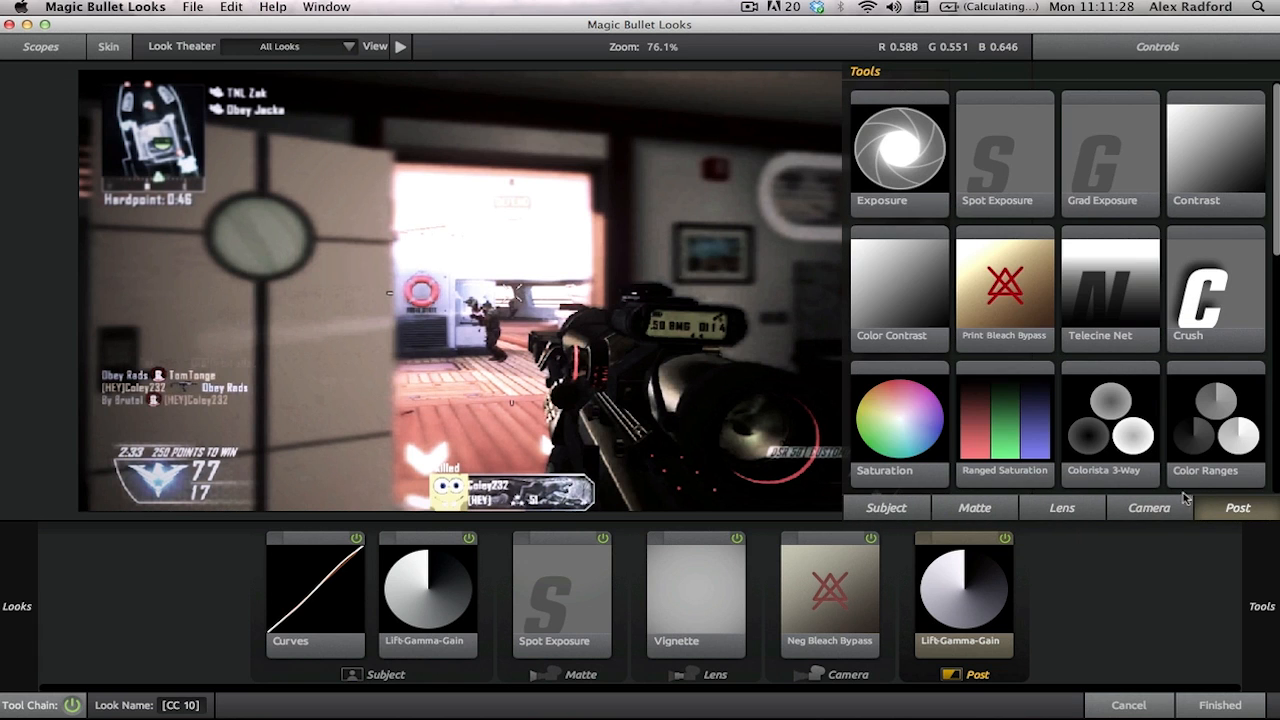
left_click(1150, 508)
scroll(1105, 272, "down", 5)
scroll(1105, 272, "up", 5)
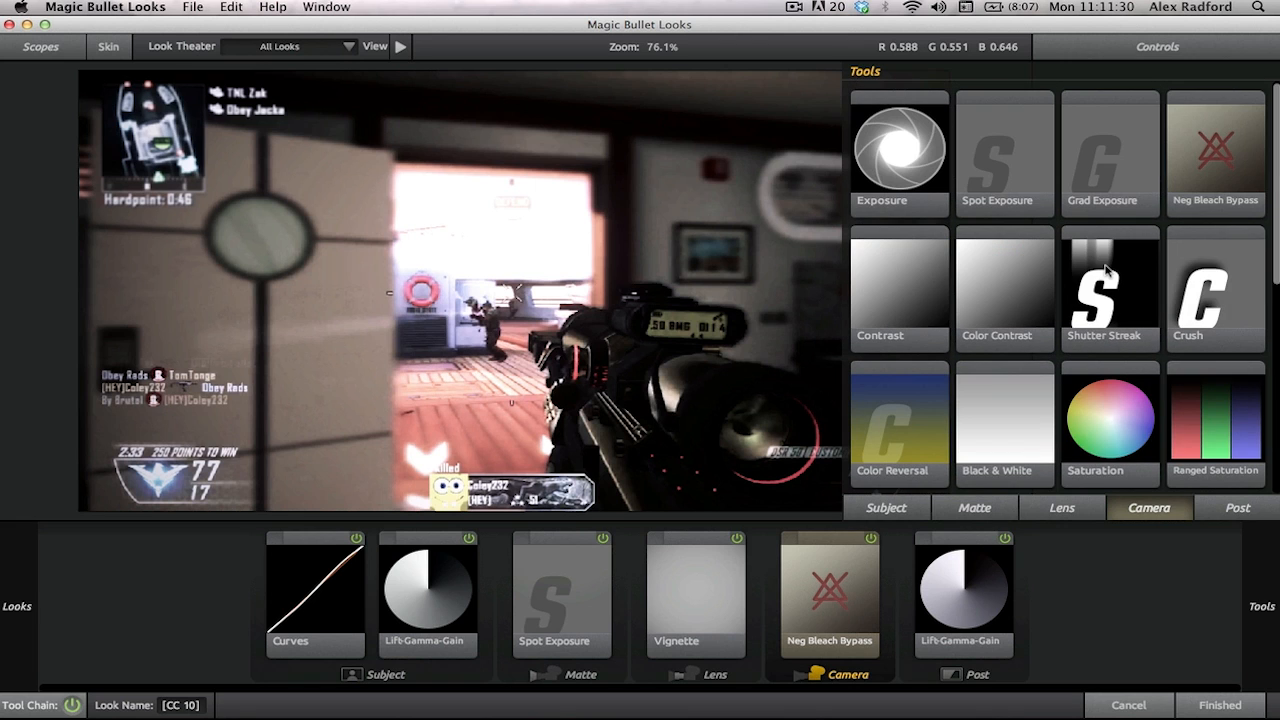
left_click(1035, 512)
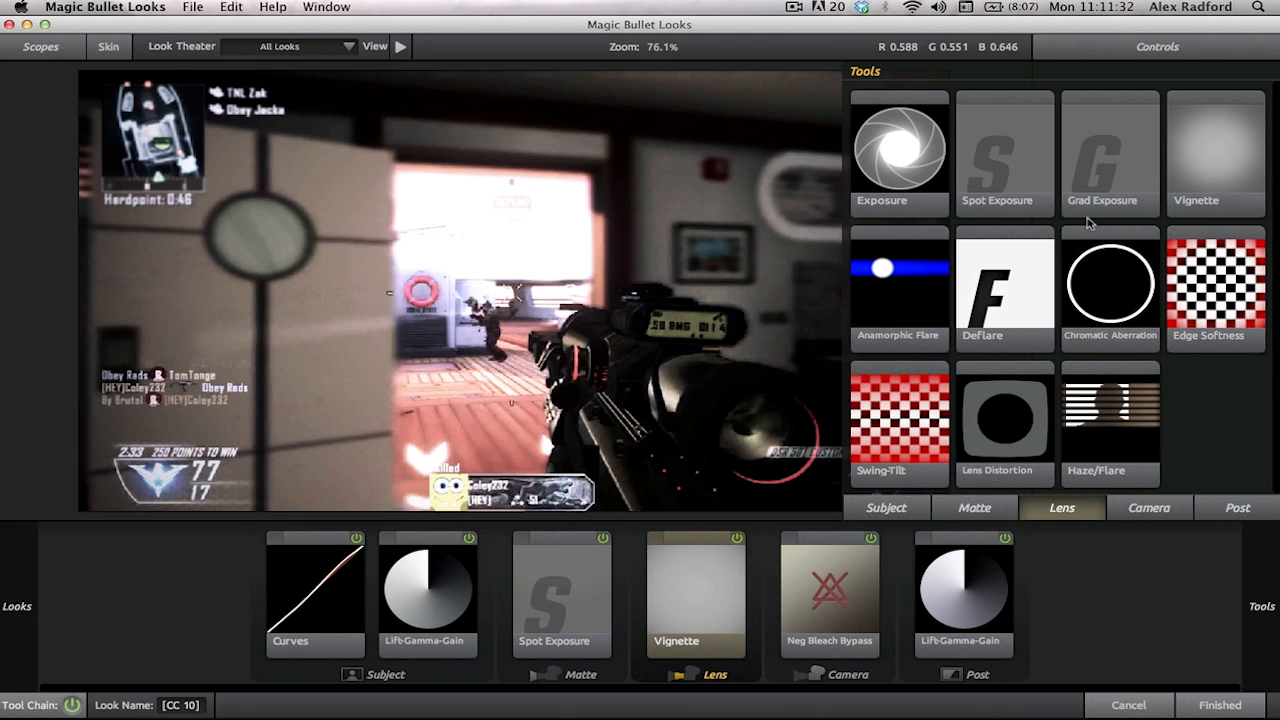
left_click(975, 508)
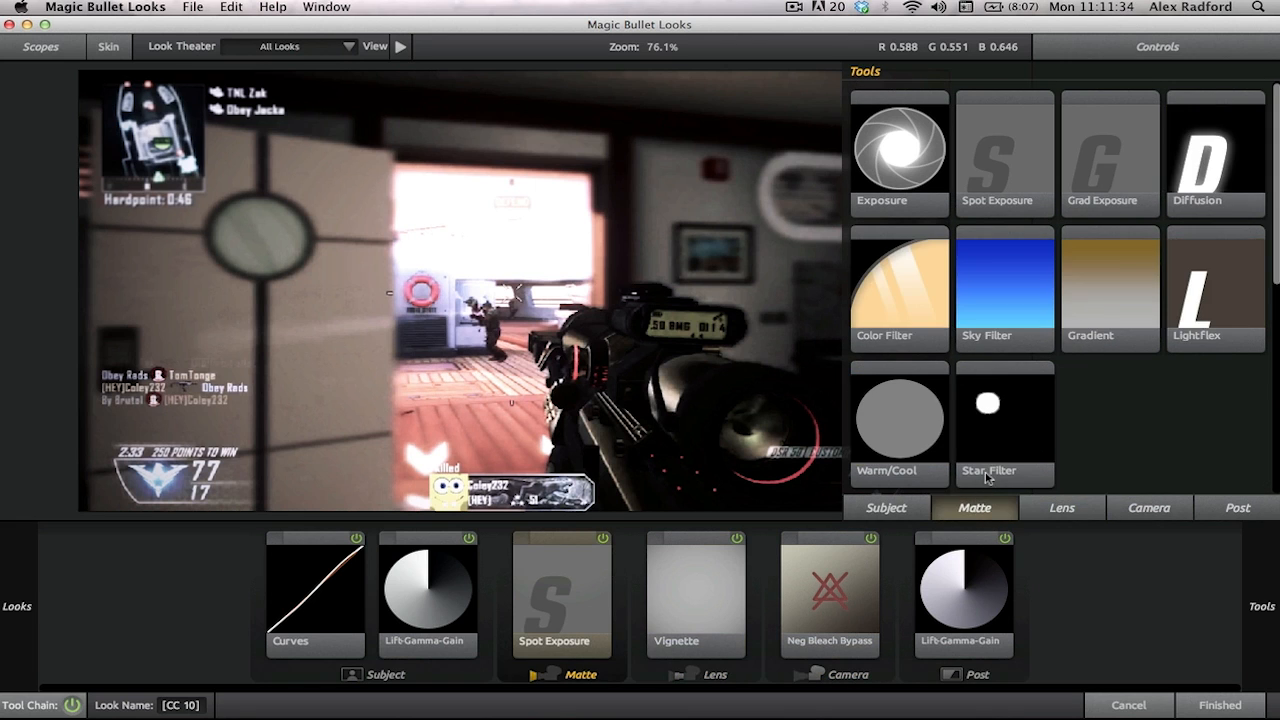
scroll(1040, 366, "down", 5)
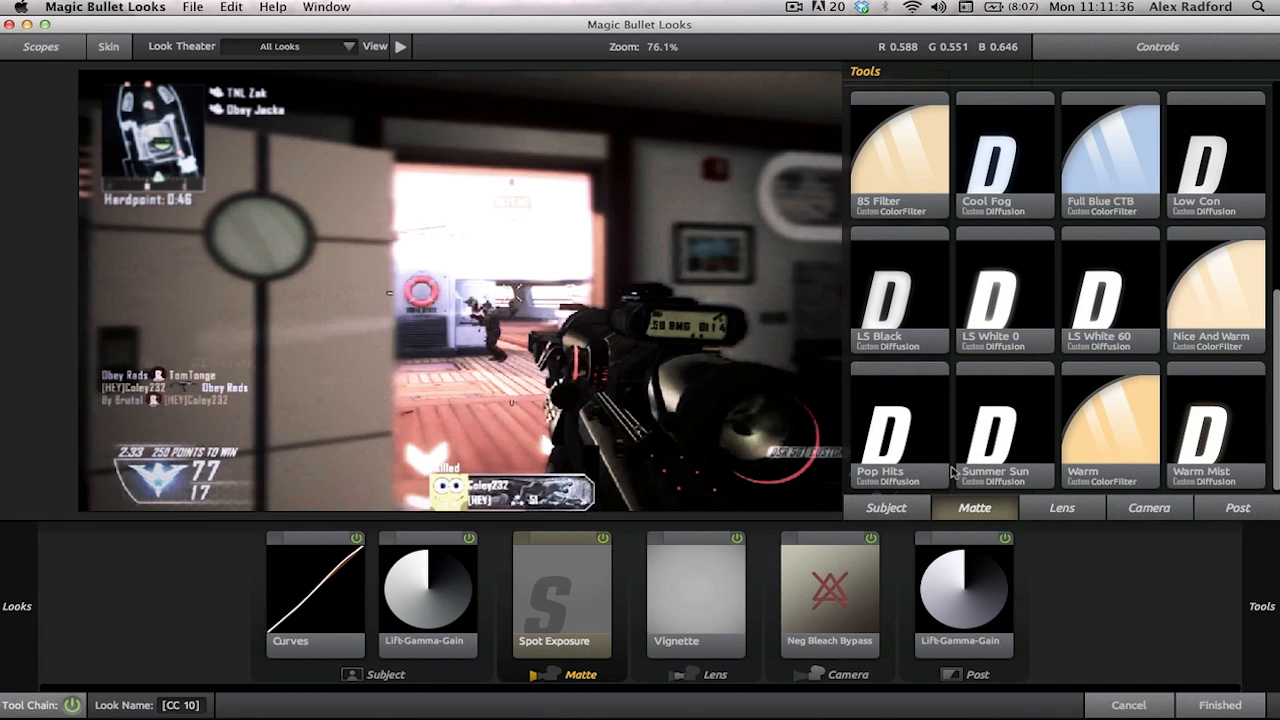
left_click(886, 508)
scroll(1020, 422, "up", 1)
scroll(1020, 422, "up", 3)
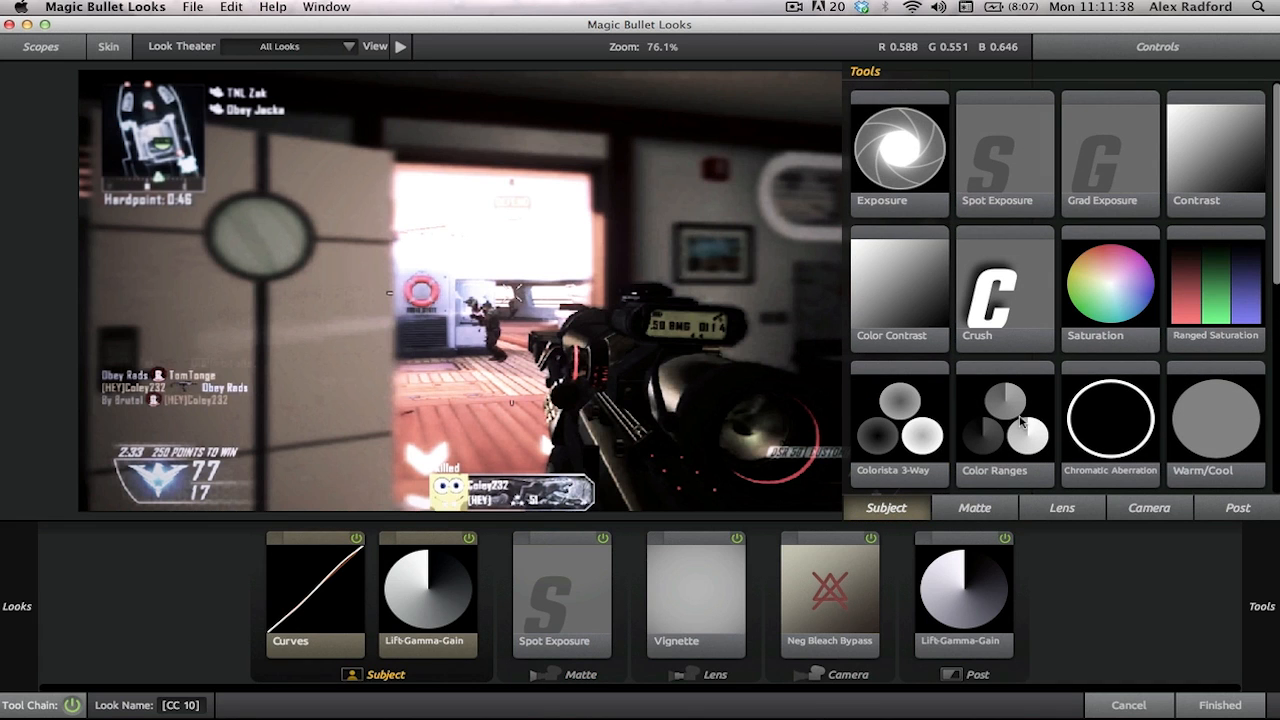
scroll(1024, 422, "down", 5)
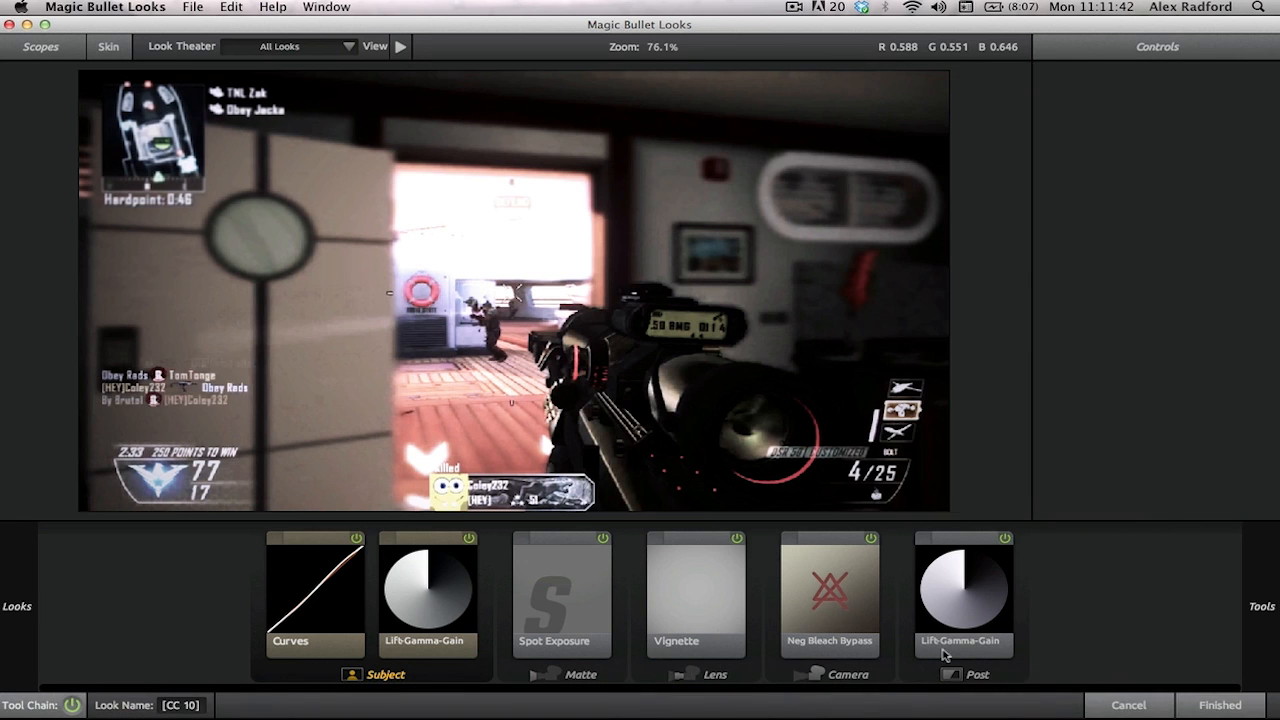
Step: Delete the Curves, Subject Lift-Gamma-Gain, Spot Exposure, Vignette and Neg Bleach Bypass tools from the look and show the settings of the Post Lift-Gamma-Gain
left_click(364, 599)
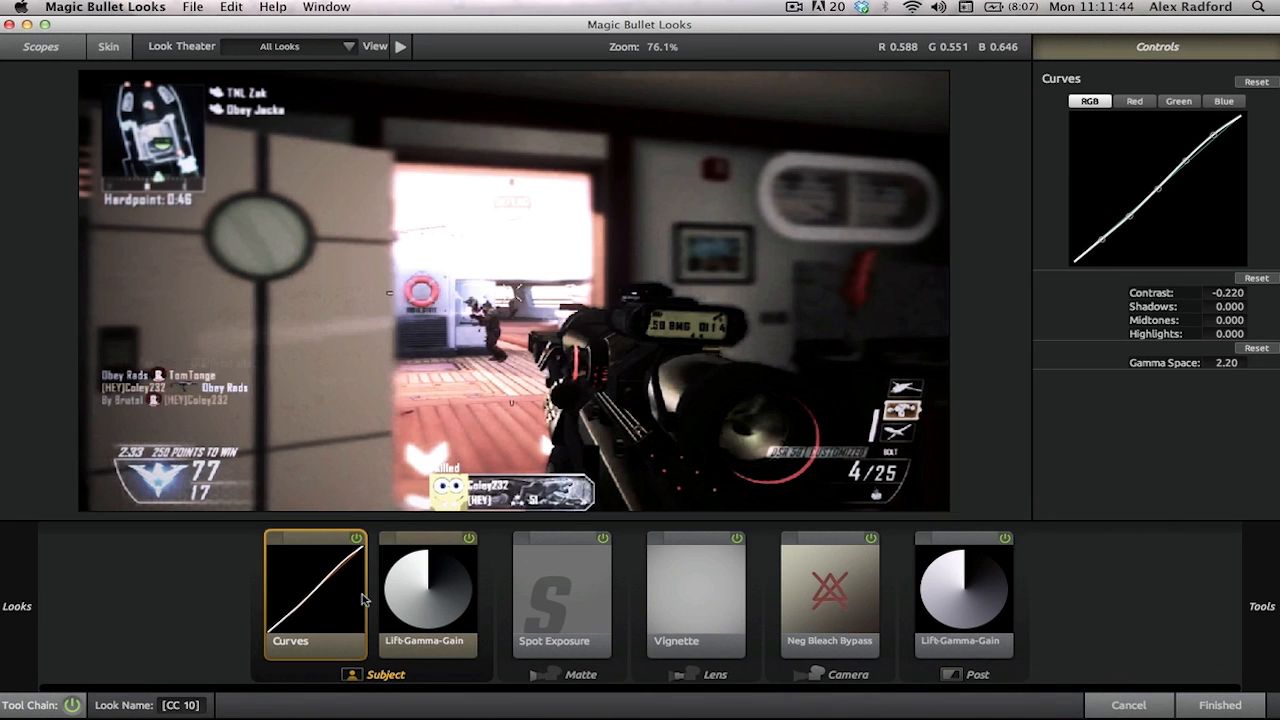
key("BackSpace")
left_click(364, 599)
key("BackSpace")
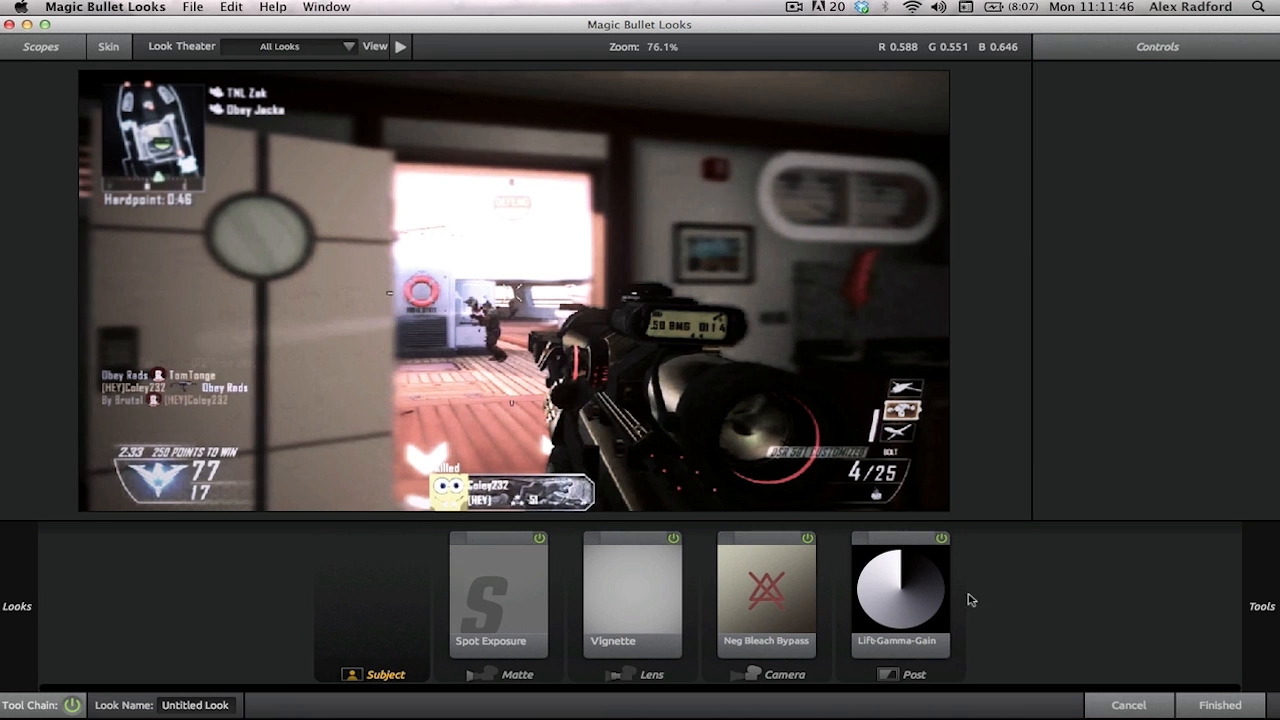
left_click(514, 582)
key("BackSpace")
left_click(600, 594)
key("BackSpace")
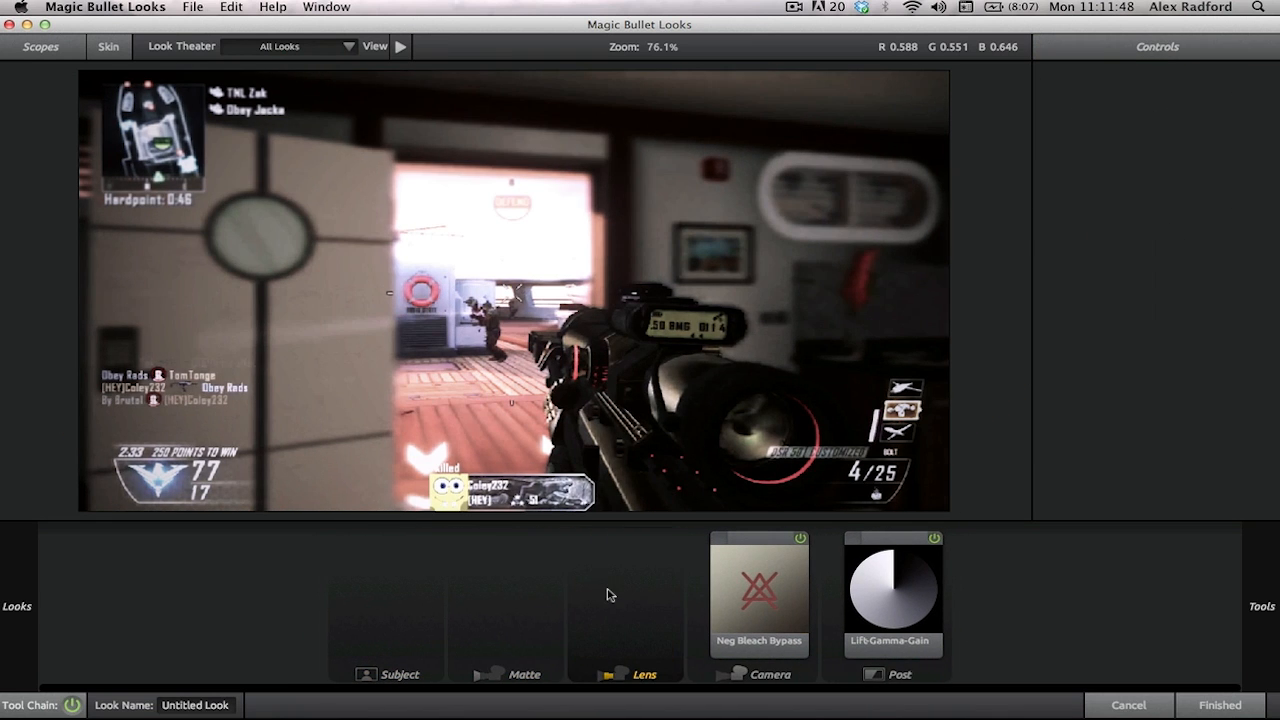
left_click(739, 589)
key("BackSpace")
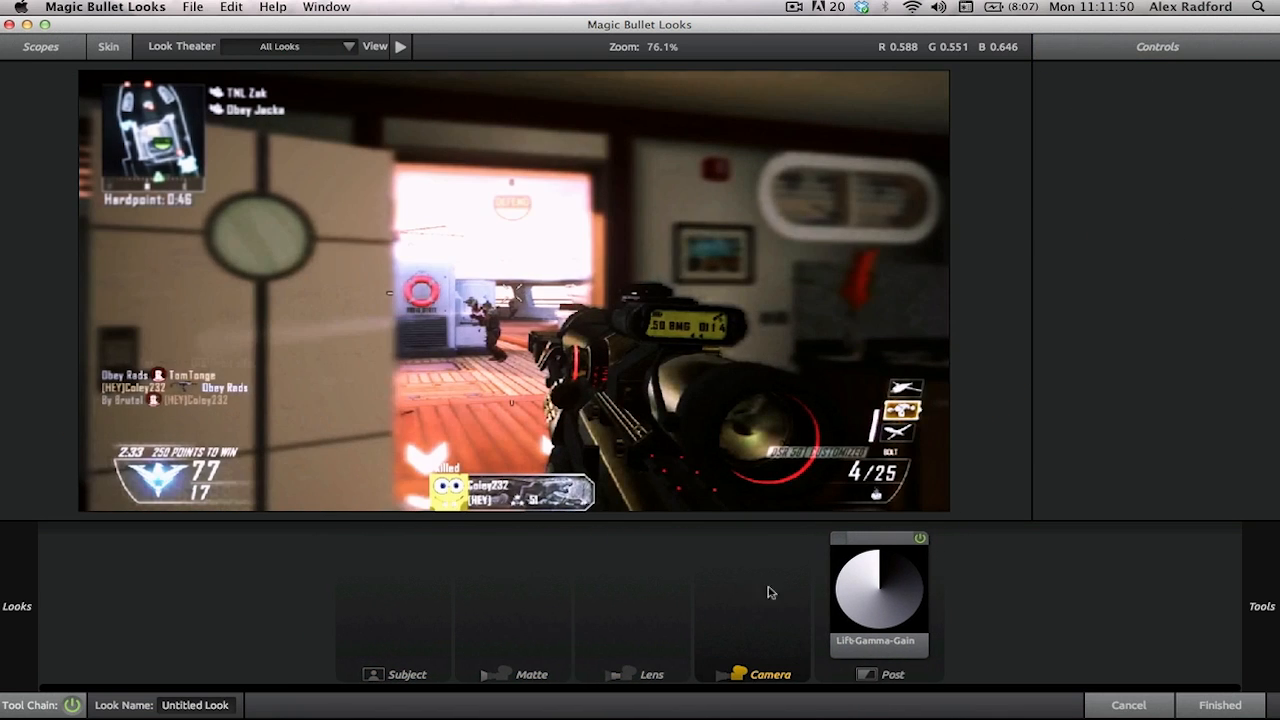
left_click(916, 609)
mouse_move(4, 310)
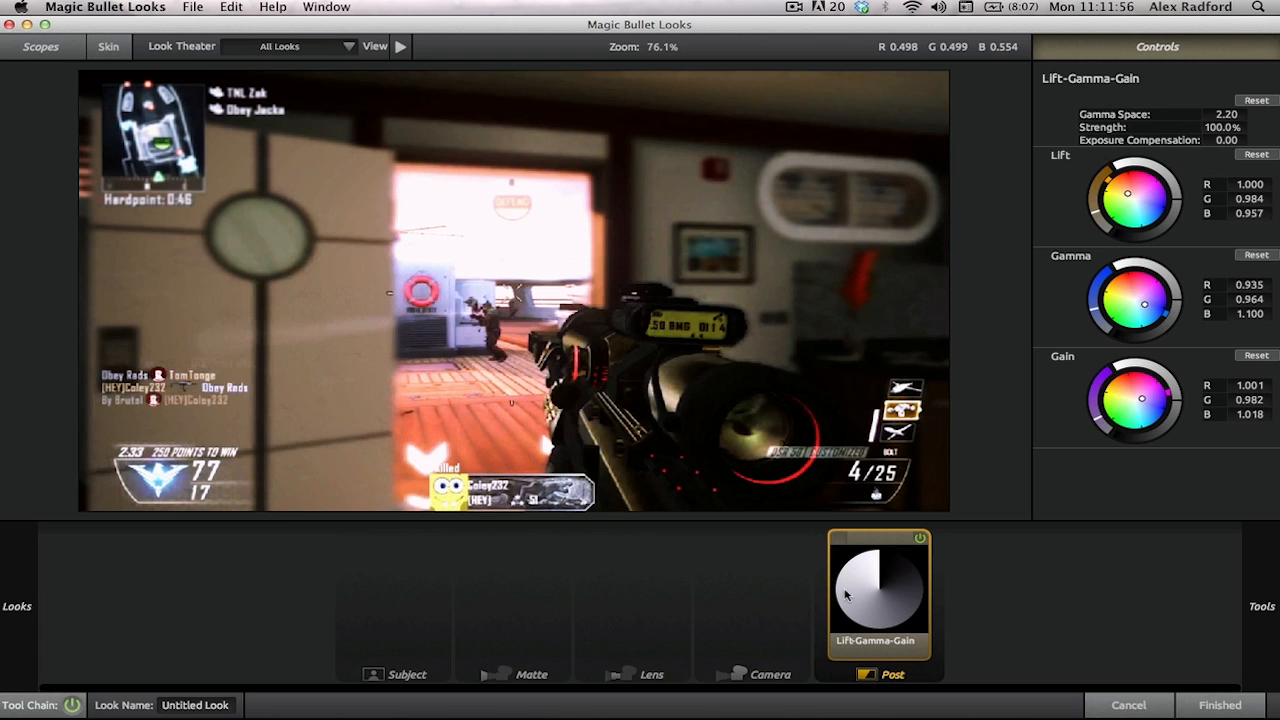
Step: Shift Lift to 1.000/0.938/0.915, Gamma to 0.988/0.966/1.046 and Gain to 0.963/1.011/1.026, and apply the look
left_click(1142, 200)
left_click_drag(1144, 203, 1128, 190)
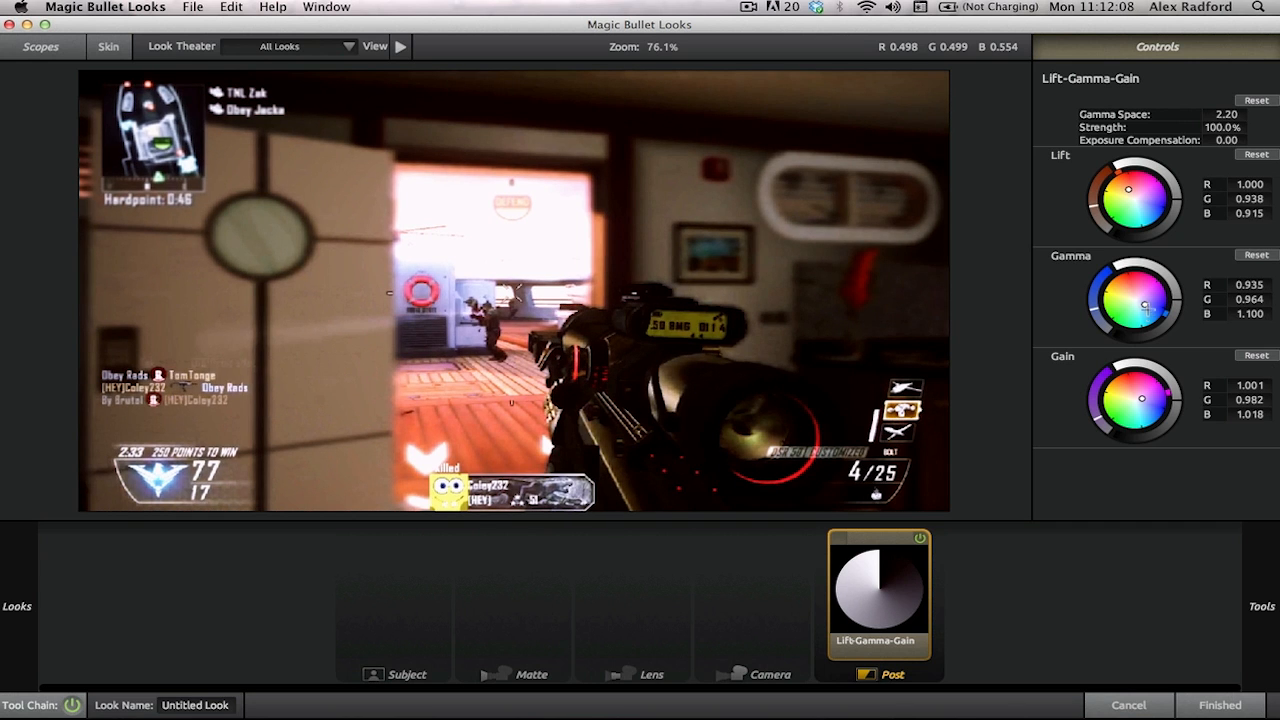
mouse_move(1146, 308)
left_mouse_down()
mouse_move(1152, 325)
mouse_move(1143, 298)
left_mouse_up()
left_click_drag(1138, 398, 1138, 408)
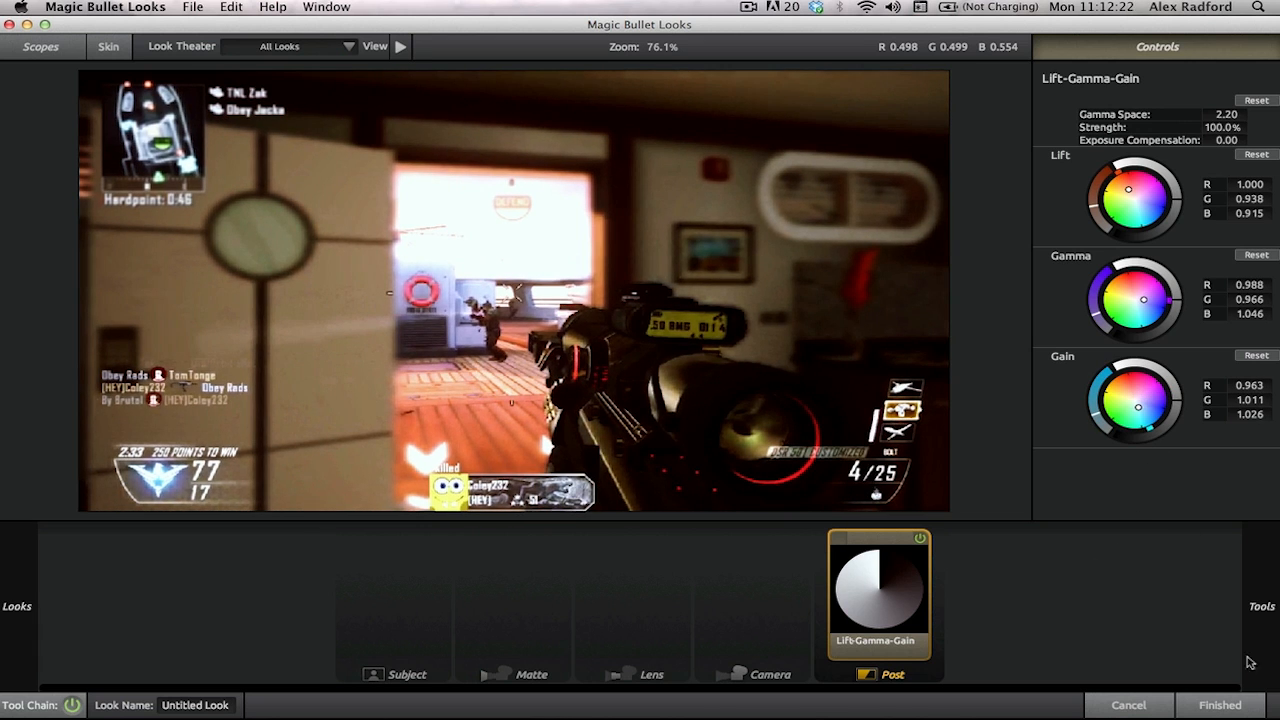
mouse_move(1279, 719)
left_click(1227, 700)
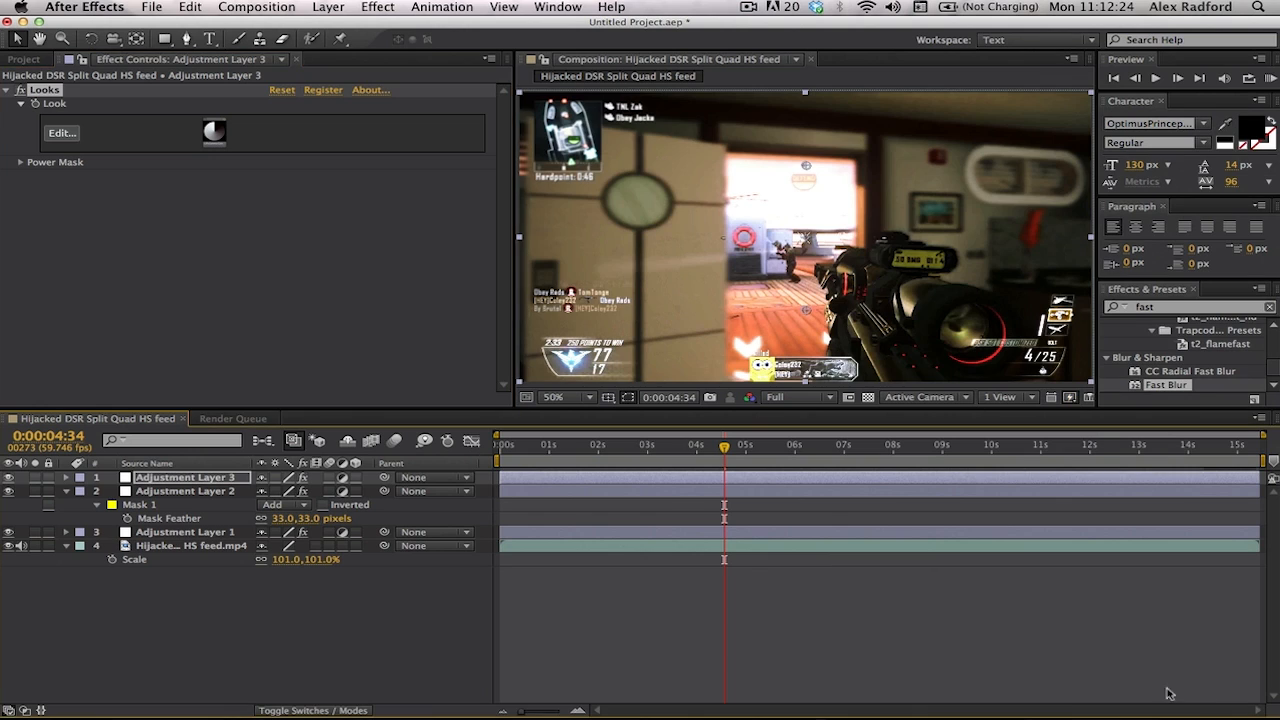
Step: Reopen the Adjustment Layer 3 look at frame 0:00:02:43, push its Lift redder to 1.000/0.914/0.886 and apply it
left_click(634, 447)
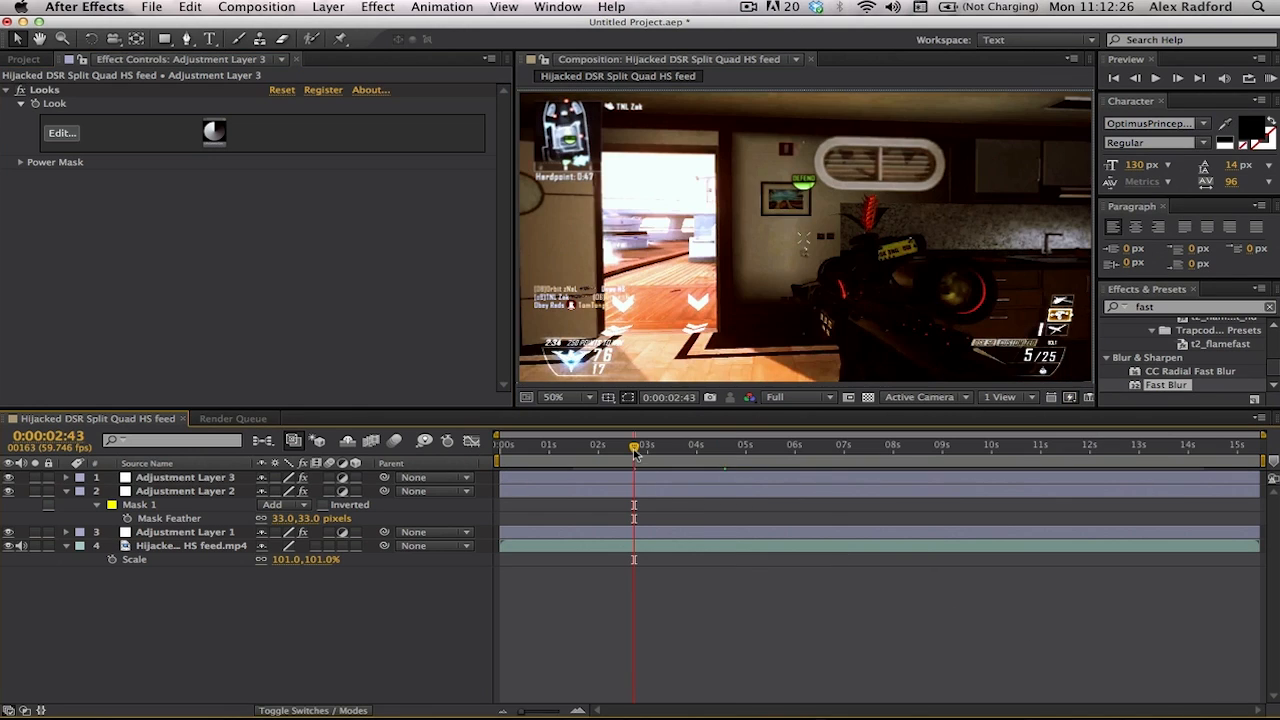
left_click(50, 137)
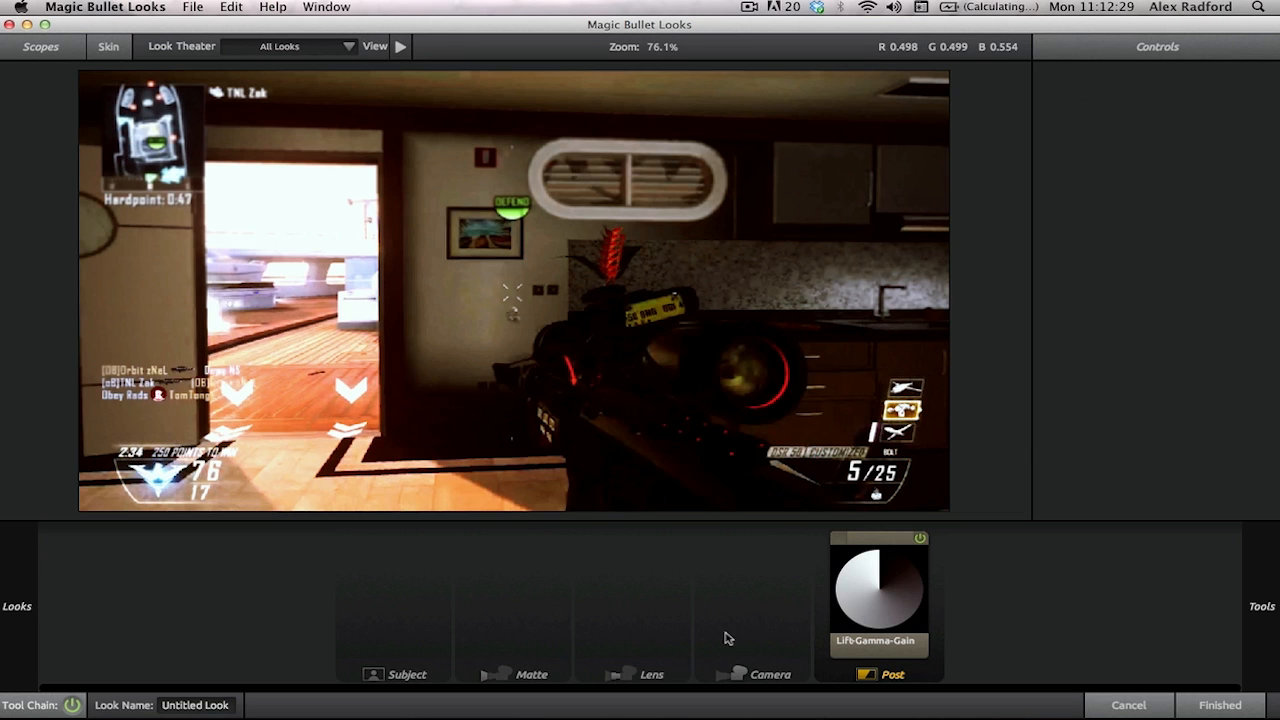
left_click(905, 590)
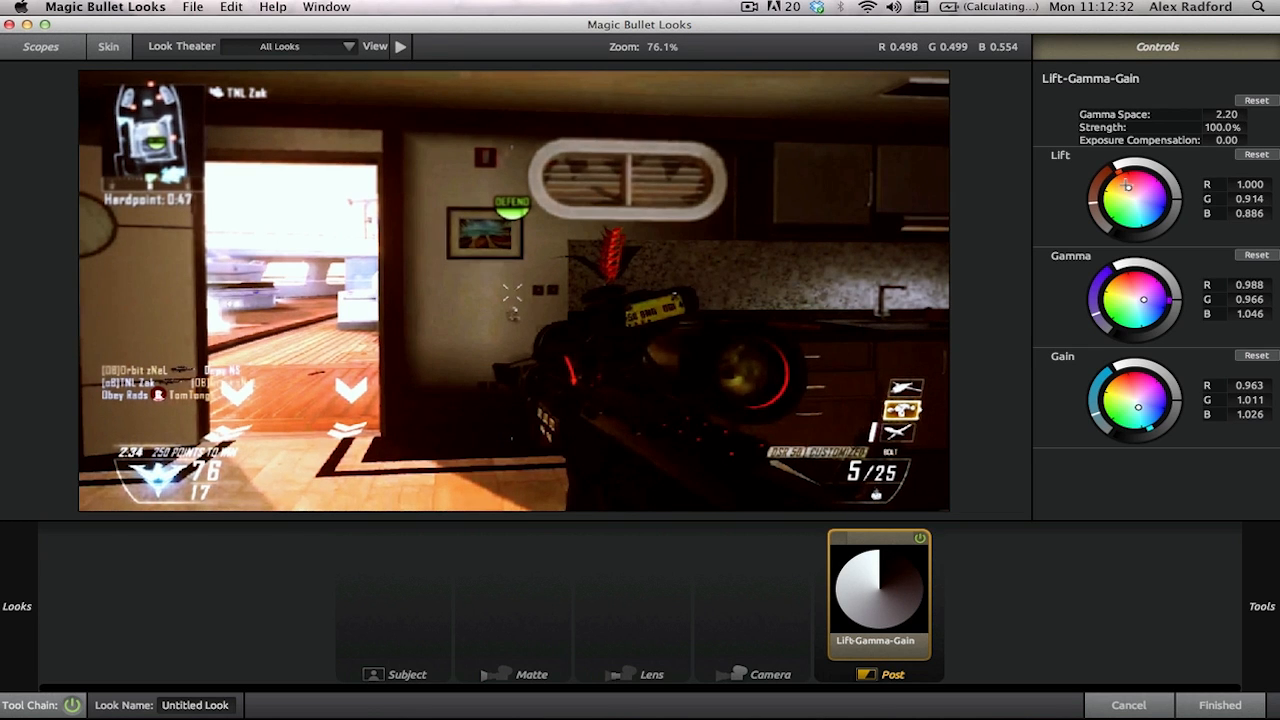
left_click(1220, 705)
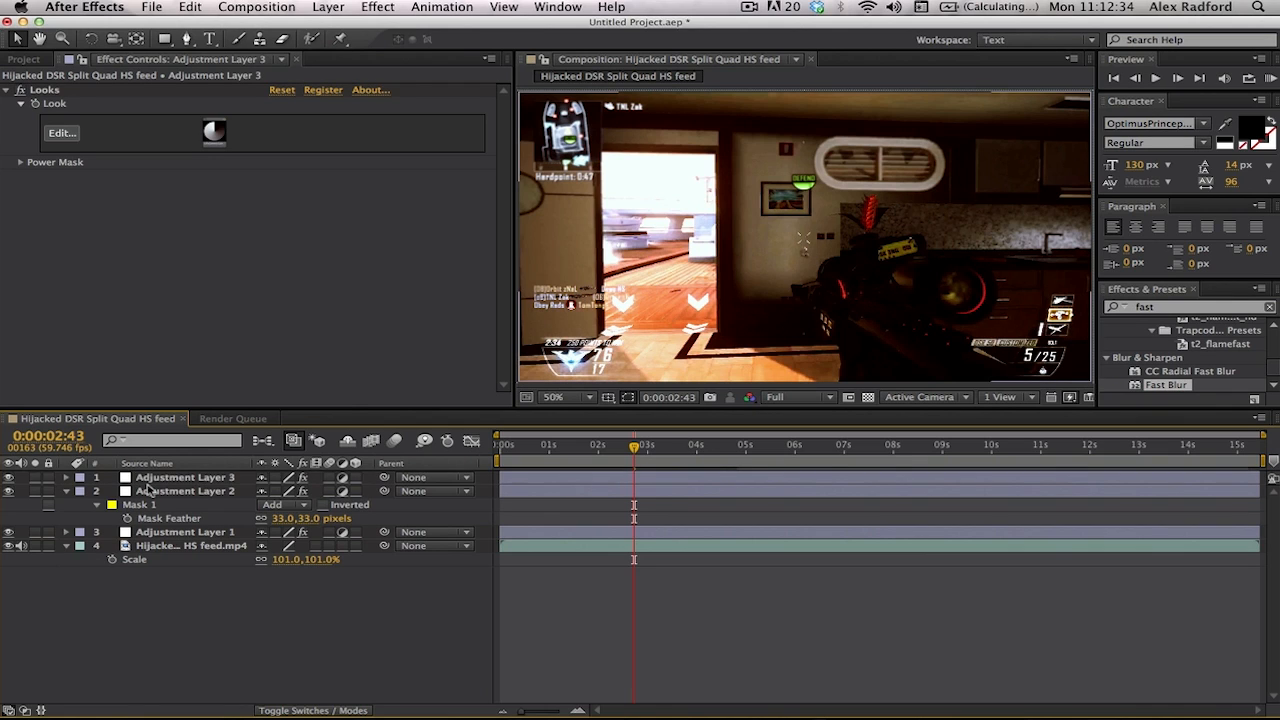
Step: Move Adjustment Layer 2 above Adjustment Layer 3 in the layer stack and collapse its mask properties
left_click_drag(146, 487, 150, 474)
left_click(838, 620)
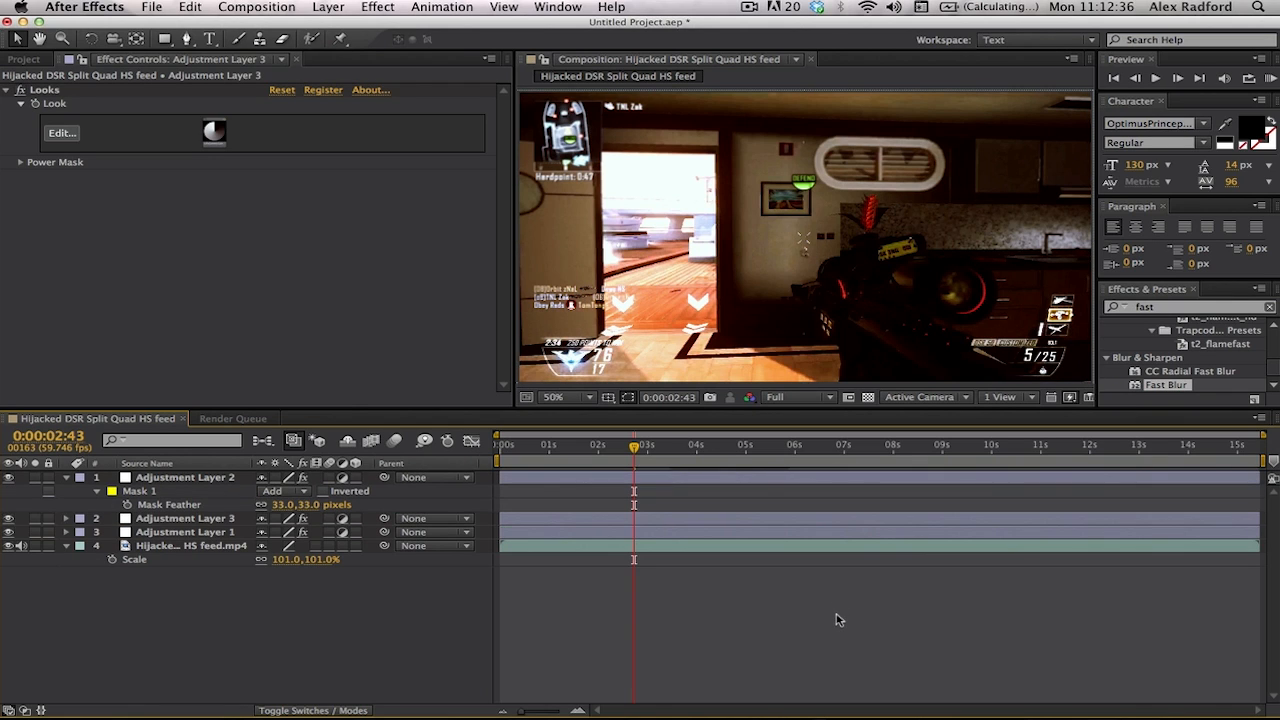
key("u")
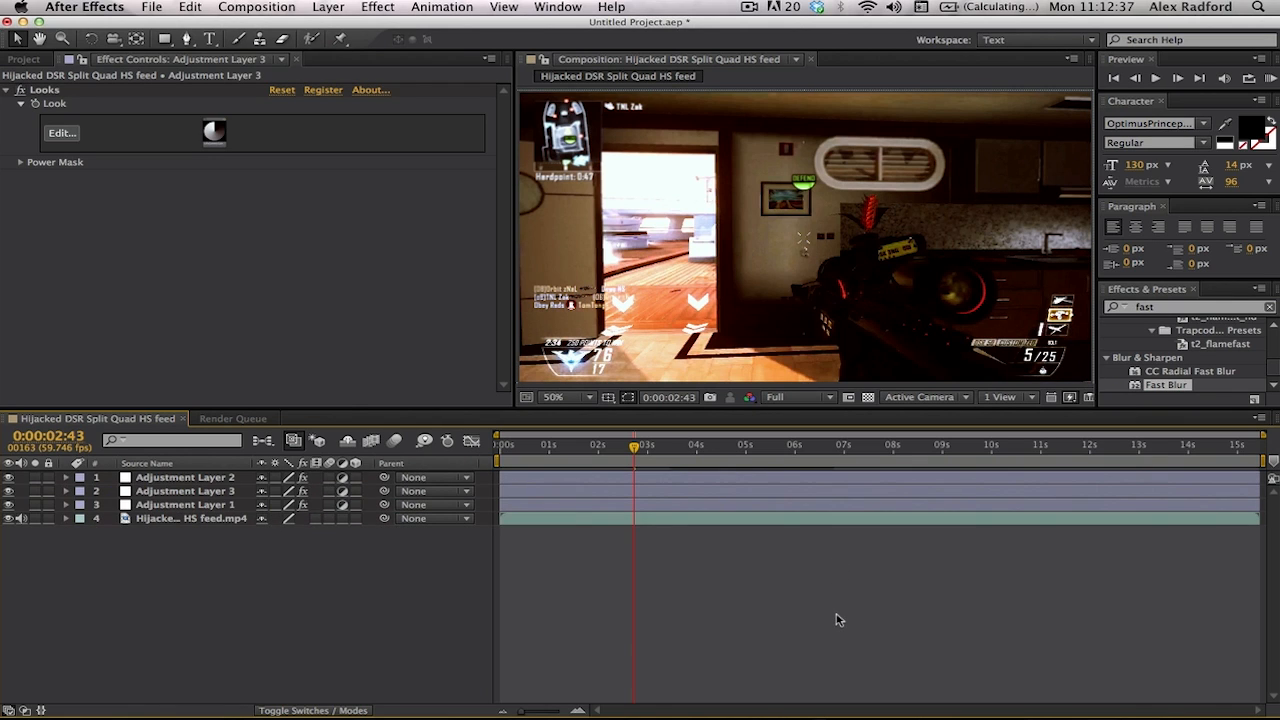
Step: Check the graded clip at several frames between about 5 and 8 seconds and inspect the mask on Adjustment Layer 2
left_click(760, 450)
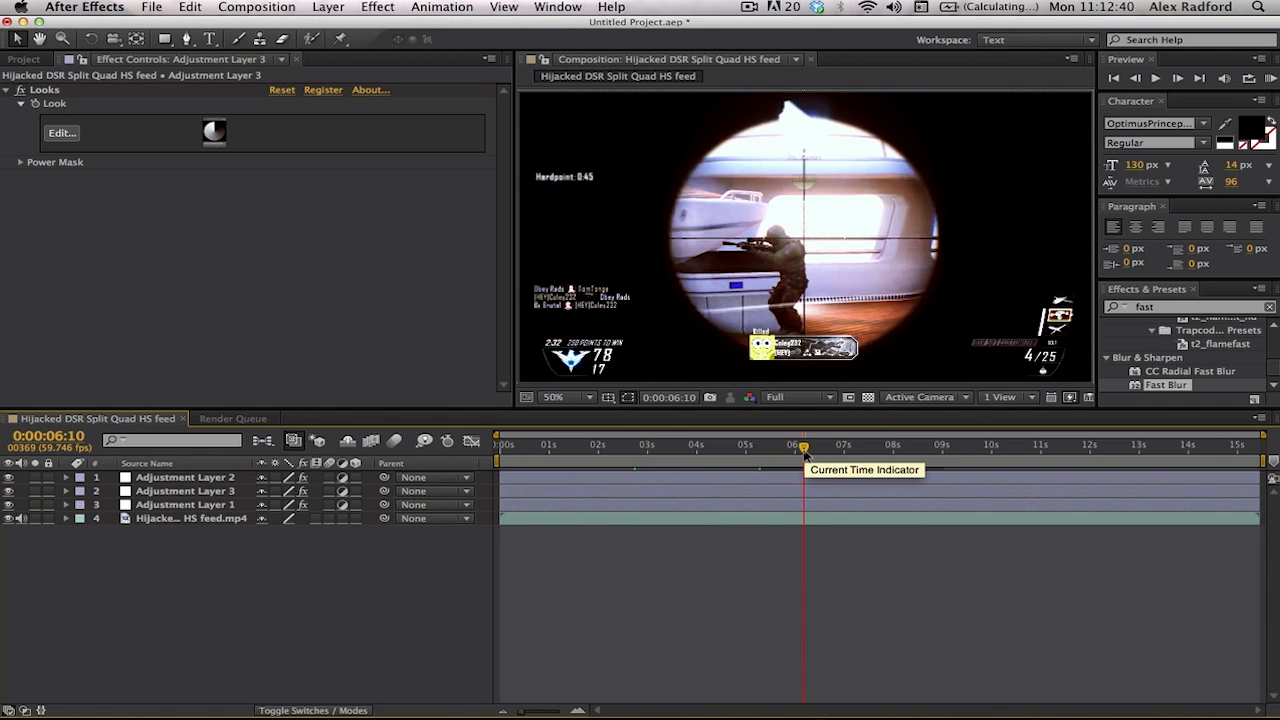
left_click(850, 448)
left_click(898, 450)
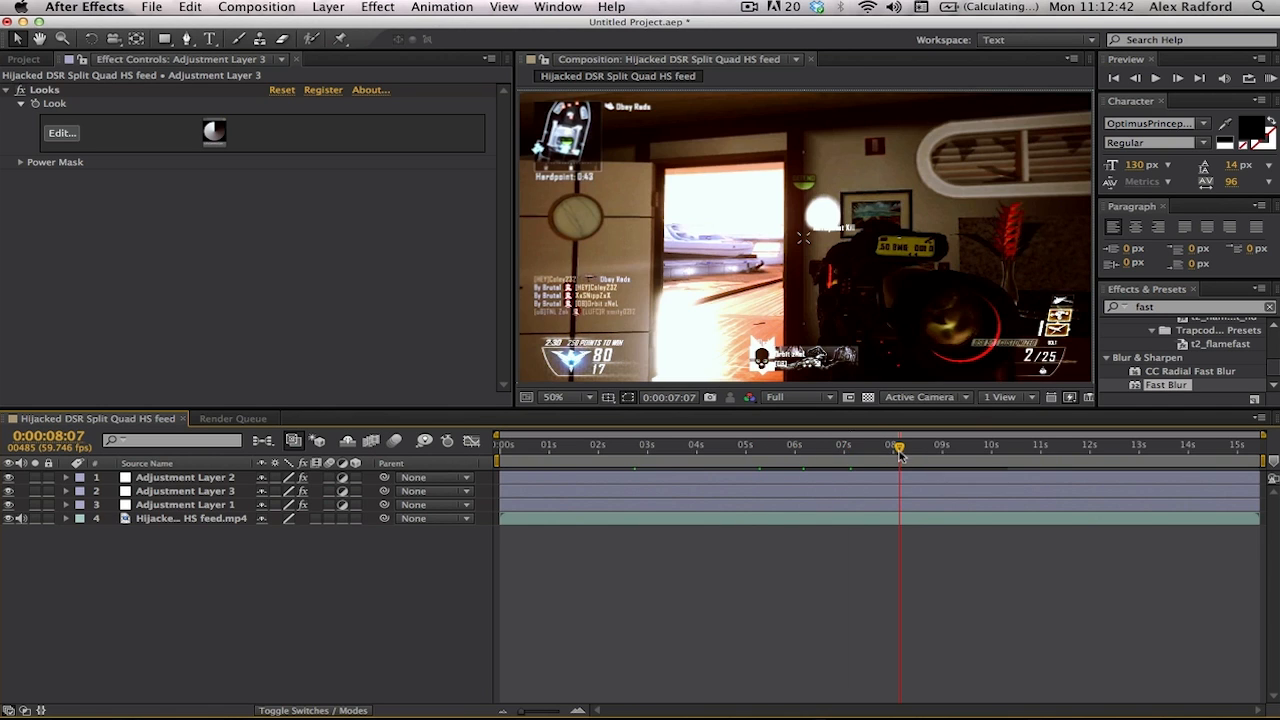
left_click(877, 450)
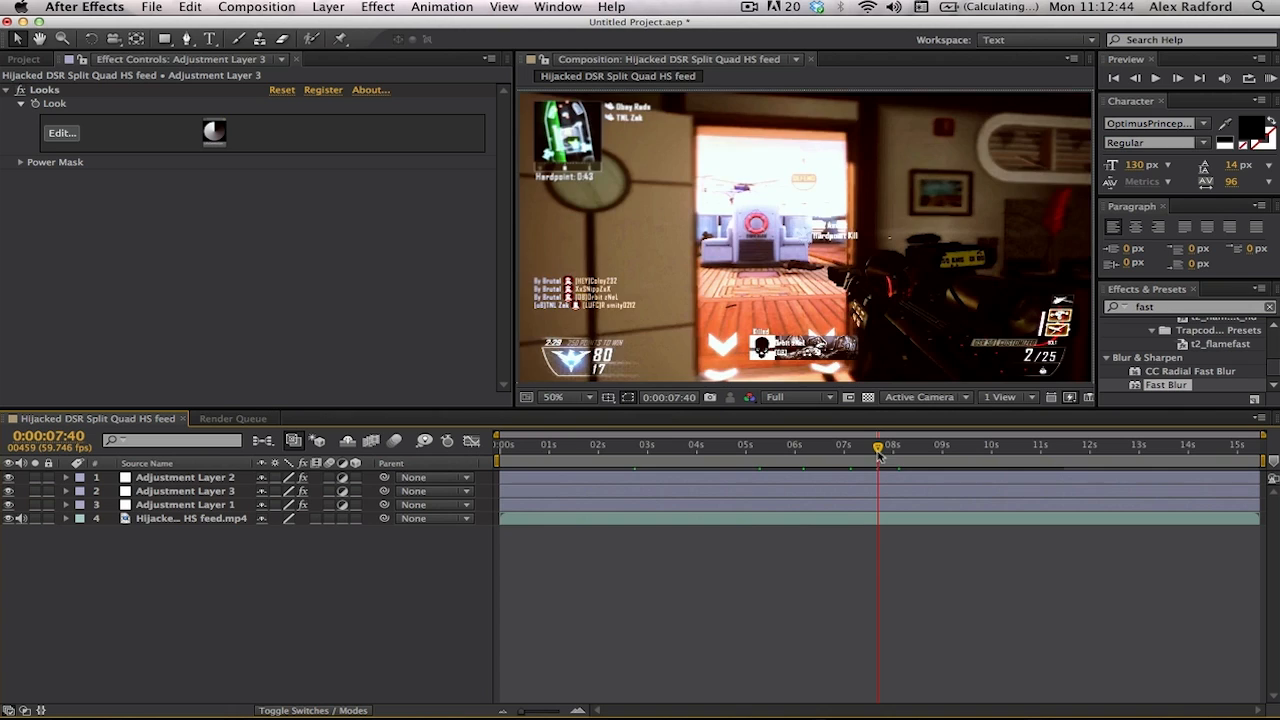
left_click(871, 448)
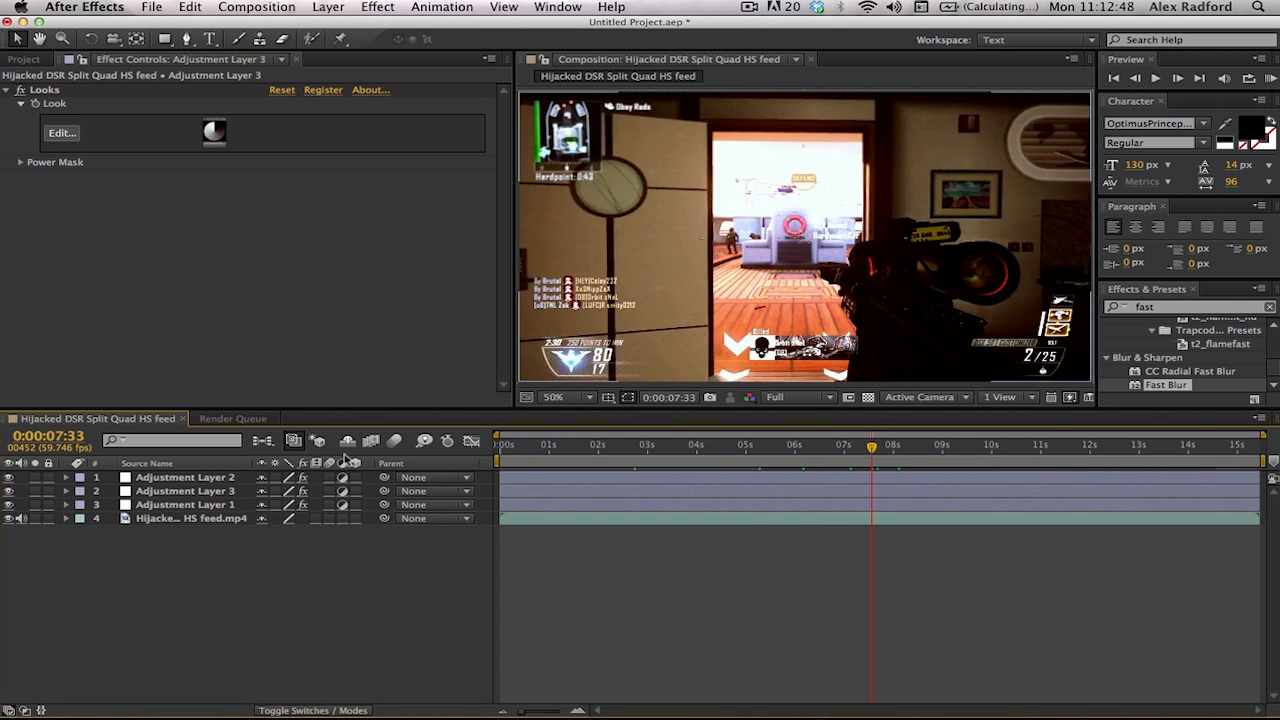
left_click(236, 477)
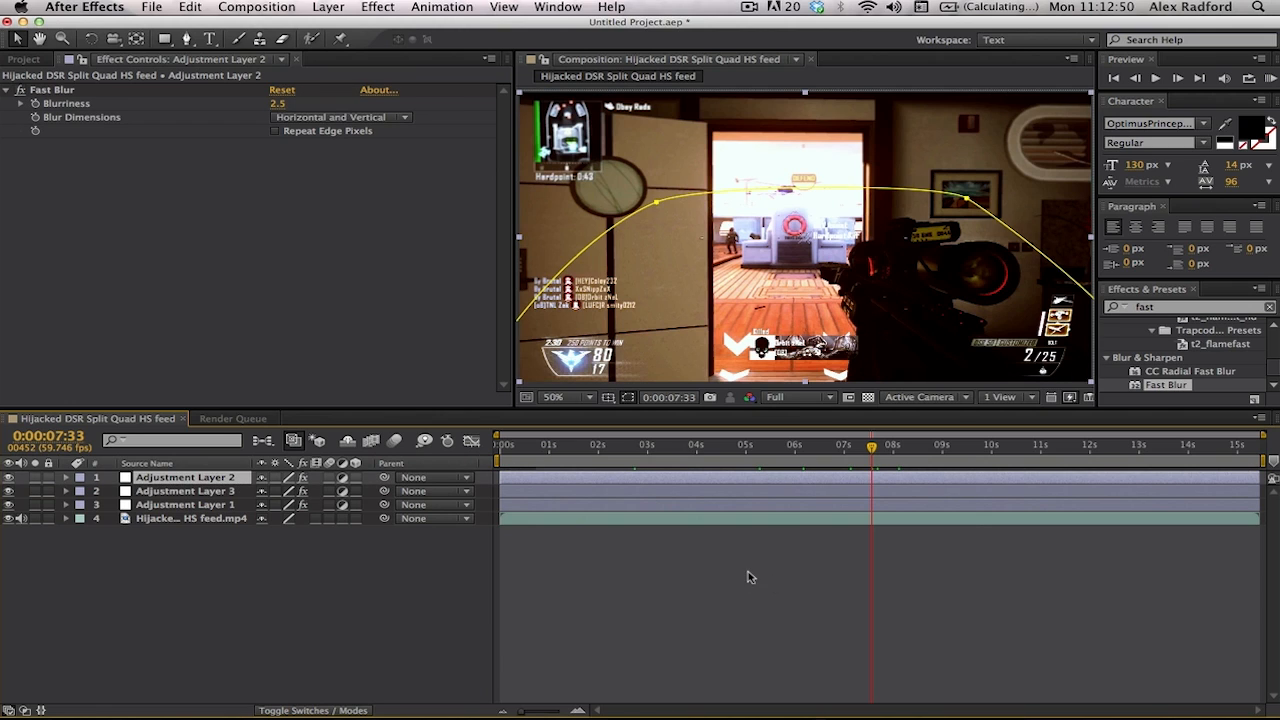
left_click(753, 603)
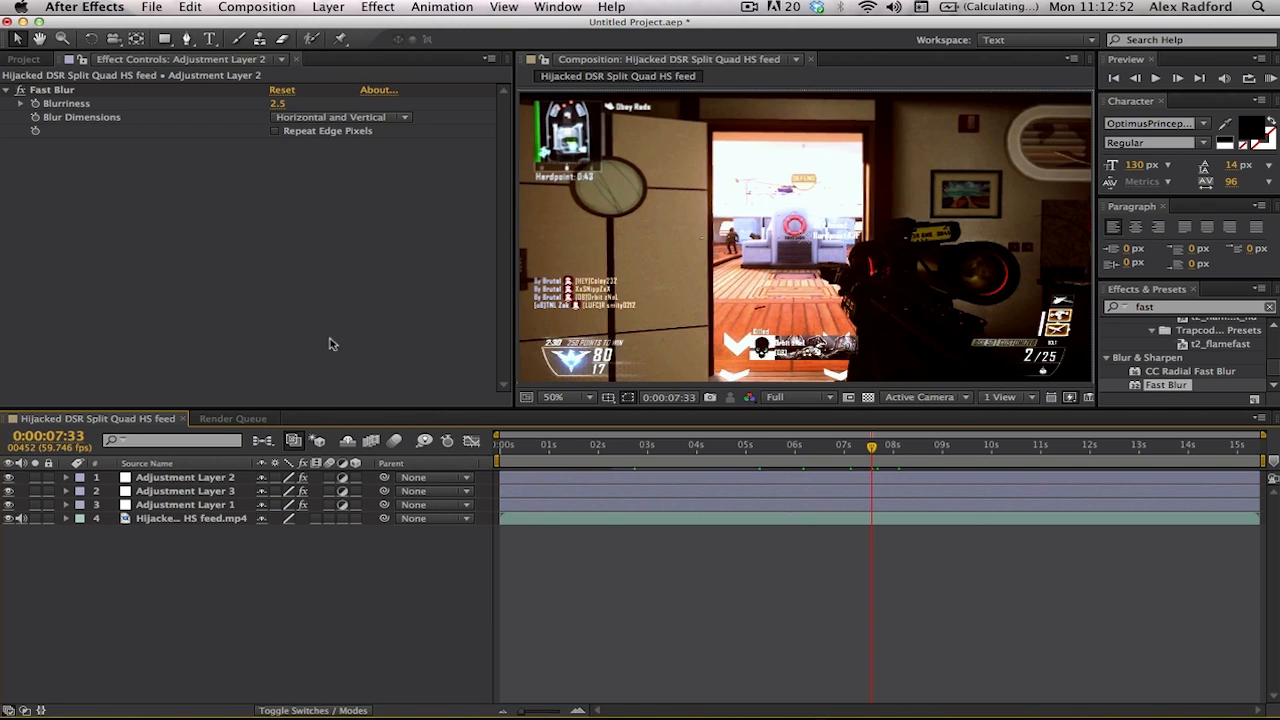
Step: Enlarge the Adjustment Layer 2 mask by moving its upper-left and upper-right points outward and widening the curve's left side
left_click(184, 479)
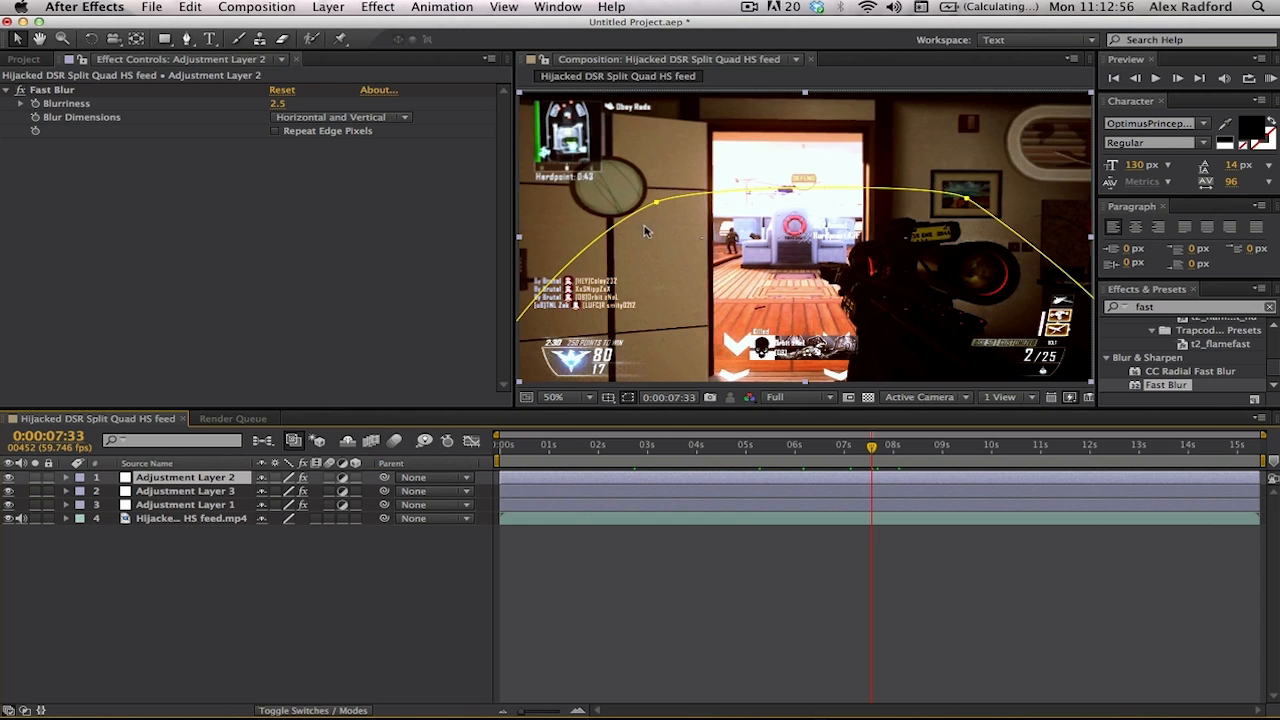
left_click_drag(648, 201, 604, 188)
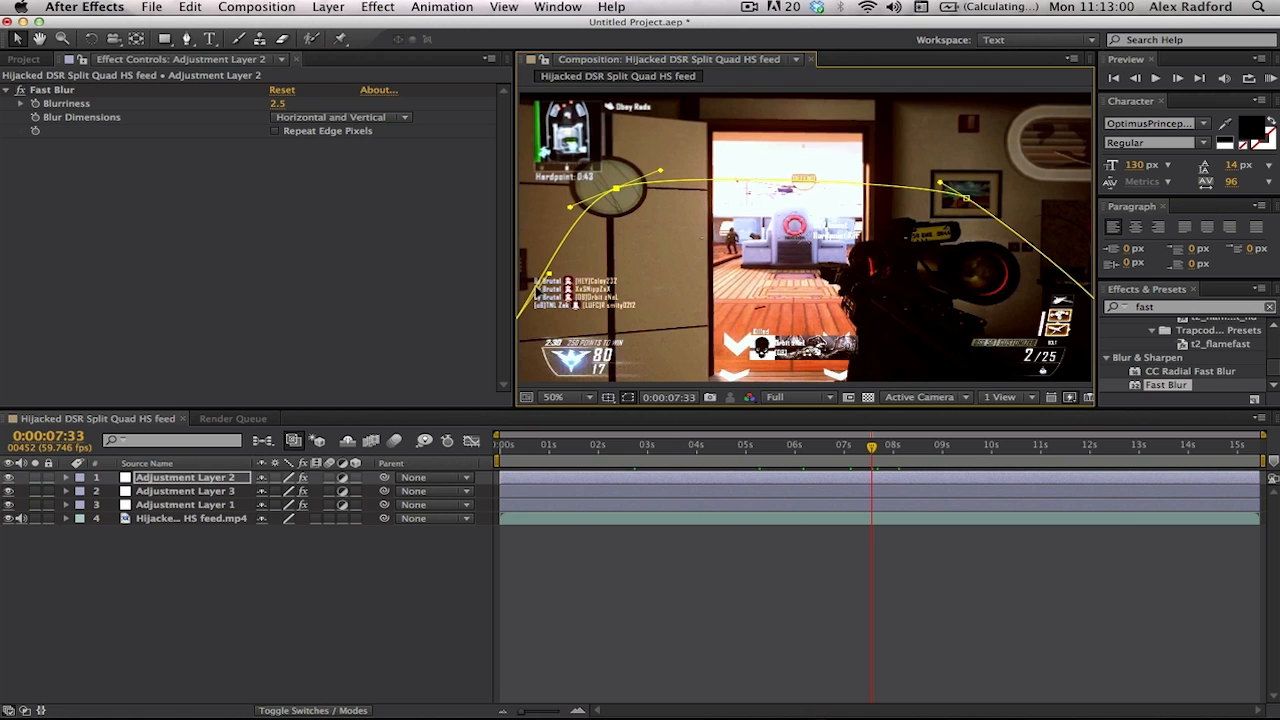
left_click_drag(527, 287, 516, 272)
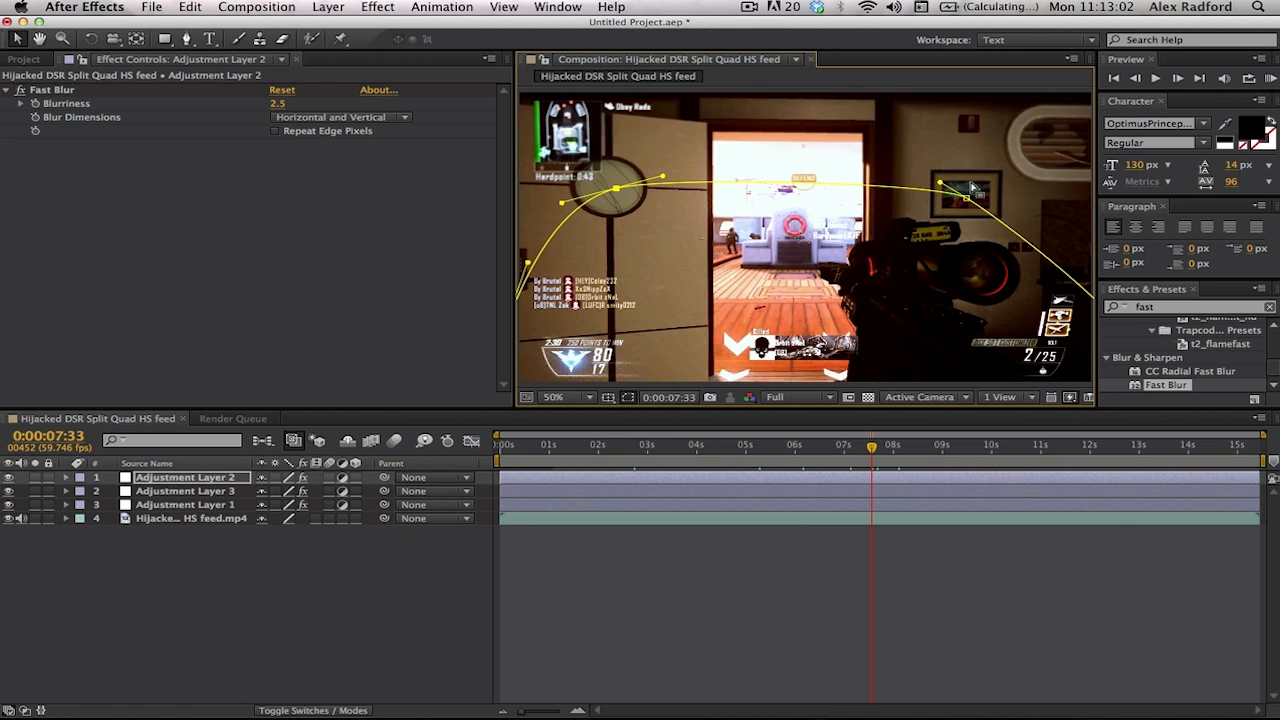
left_click_drag(966, 198, 976, 183)
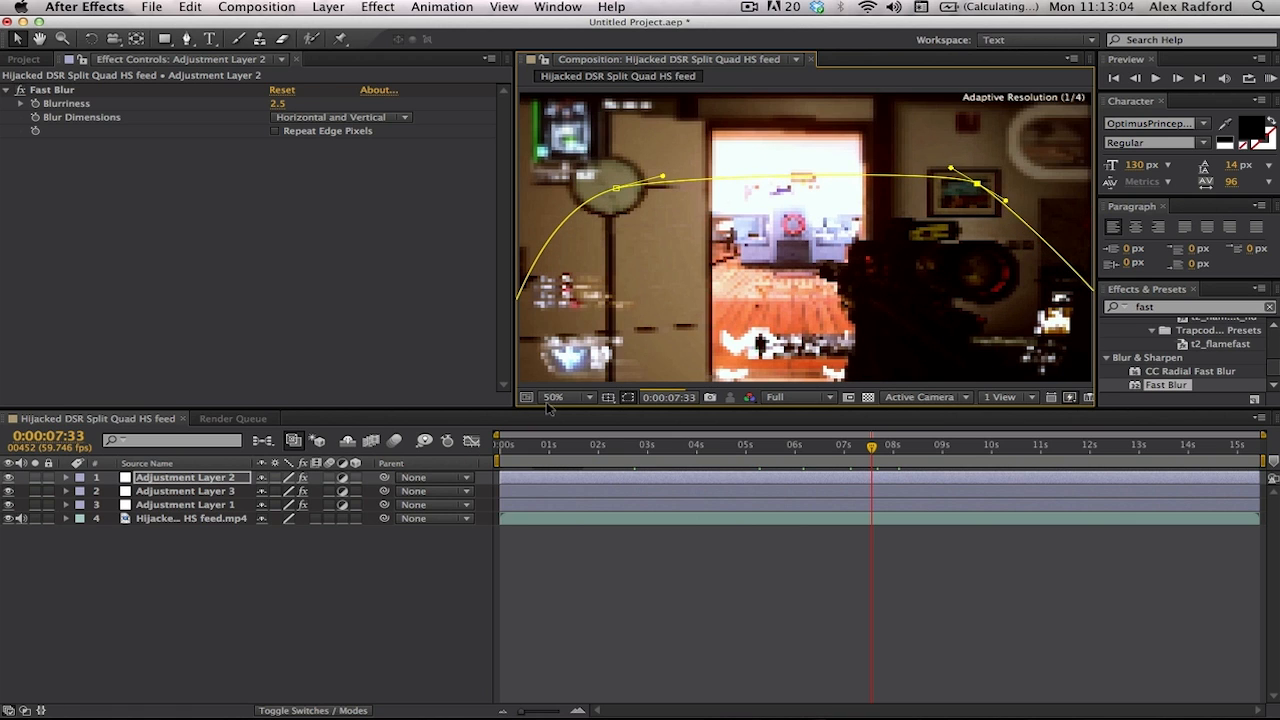
Step: Set the Mask Feather of Mask 1 on Adjustment Layer 2 to 50 pixels
key("f")
left_click(283, 504)
type("50")
key("Return")
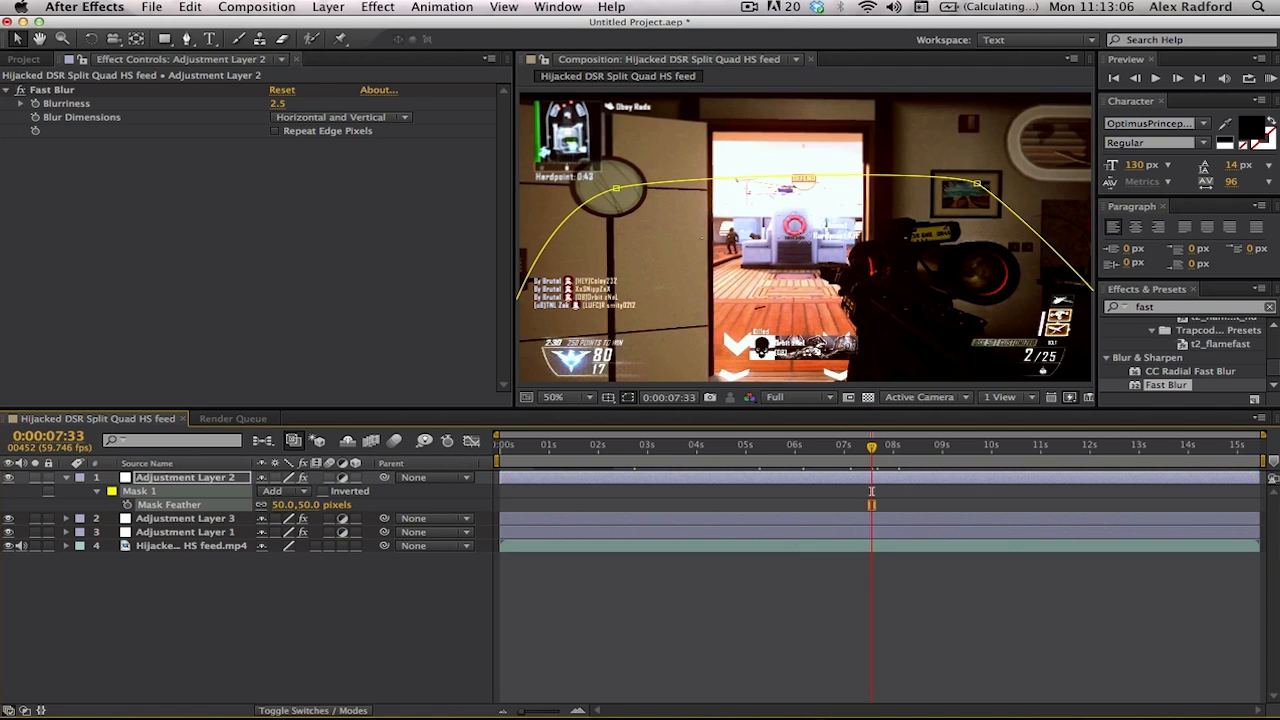
left_click(698, 620)
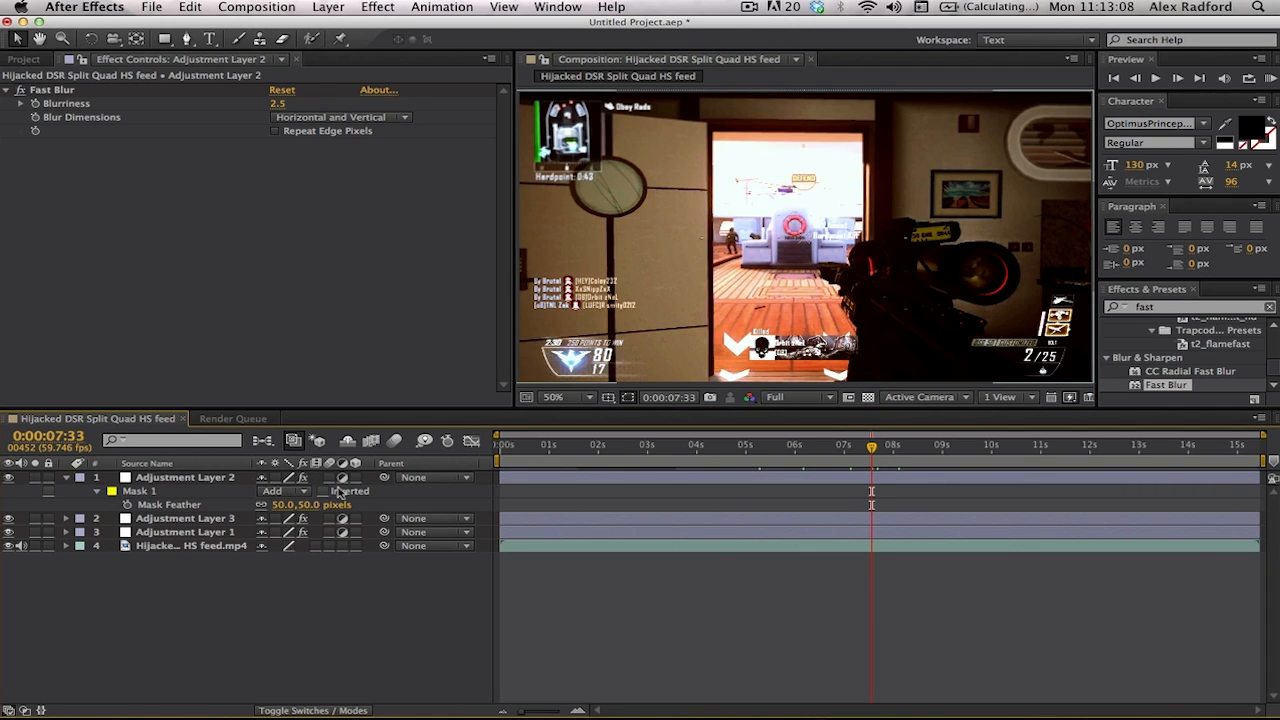
Step: Set the Fast Blur Blurriness on Adjustment Layer 2 to 1.5
left_click(282, 103)
type("1.5")
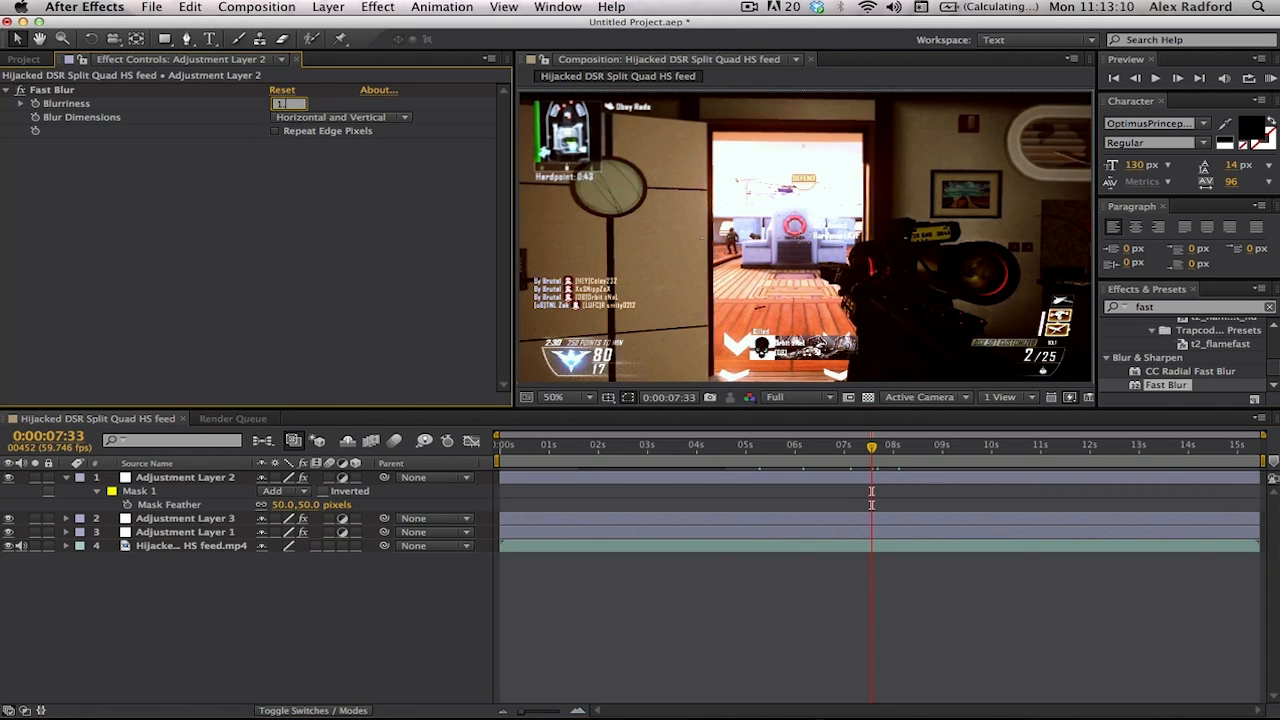
key("Return")
left_click(866, 588)
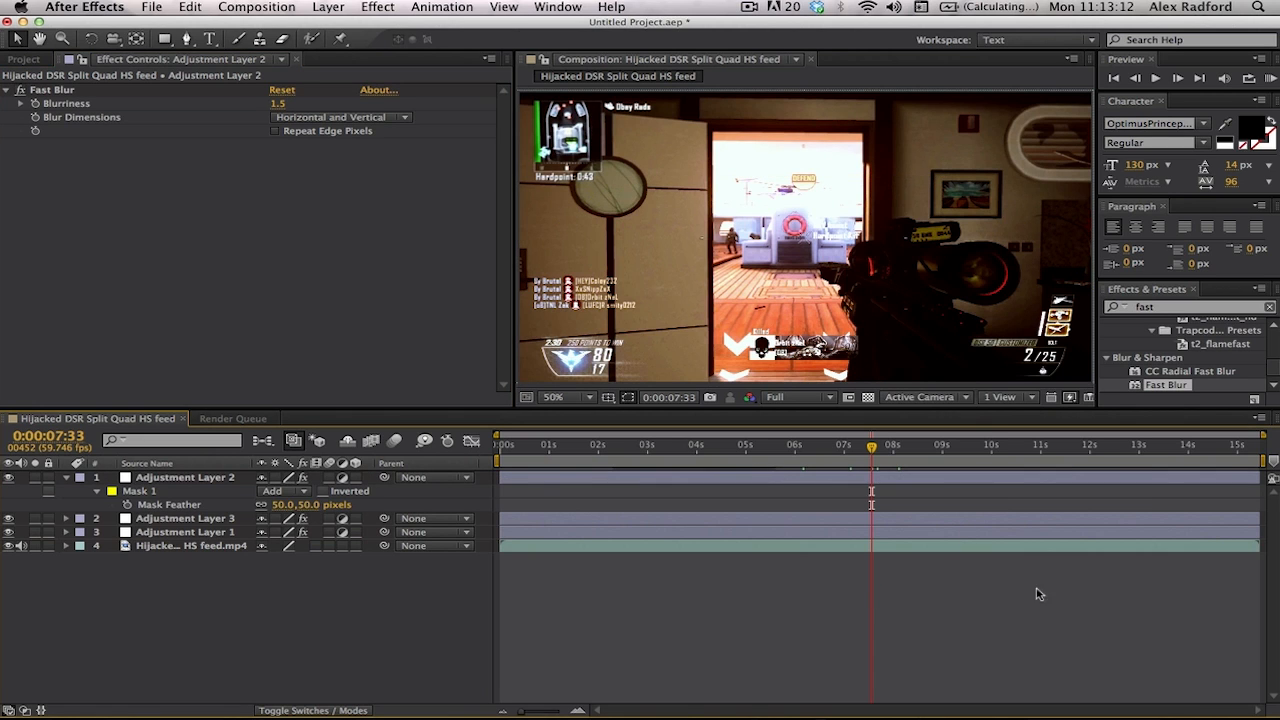
Step: Examine the colour correction and depth-of-field blur at various frames across the clip, with Adjustment Layer 2's properties collapsed
left_click(983, 456)
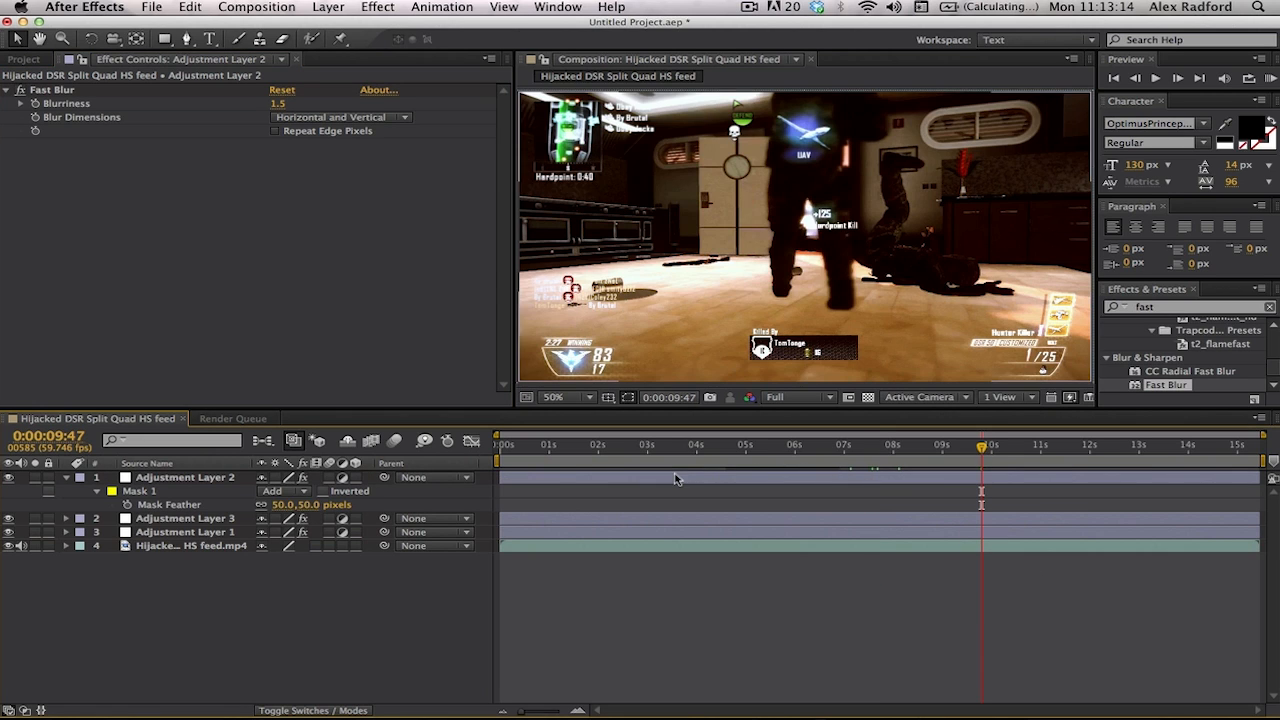
left_click(548, 455)
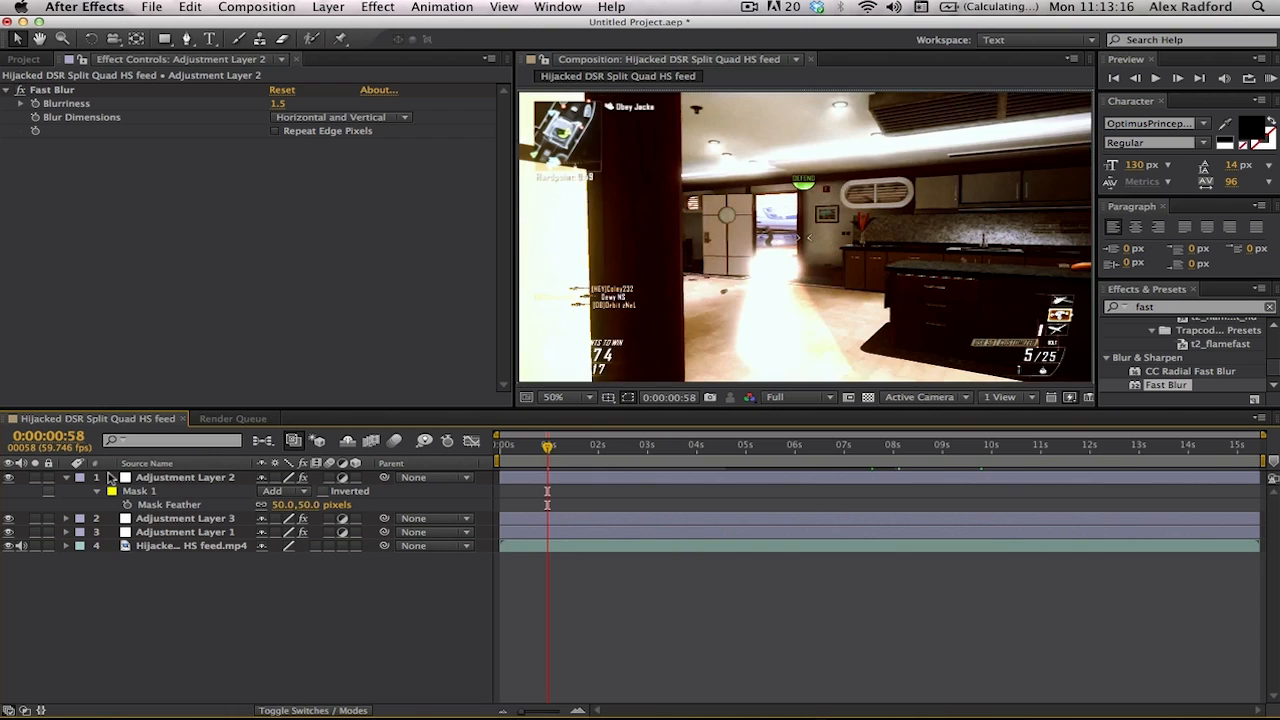
left_click(67, 477)
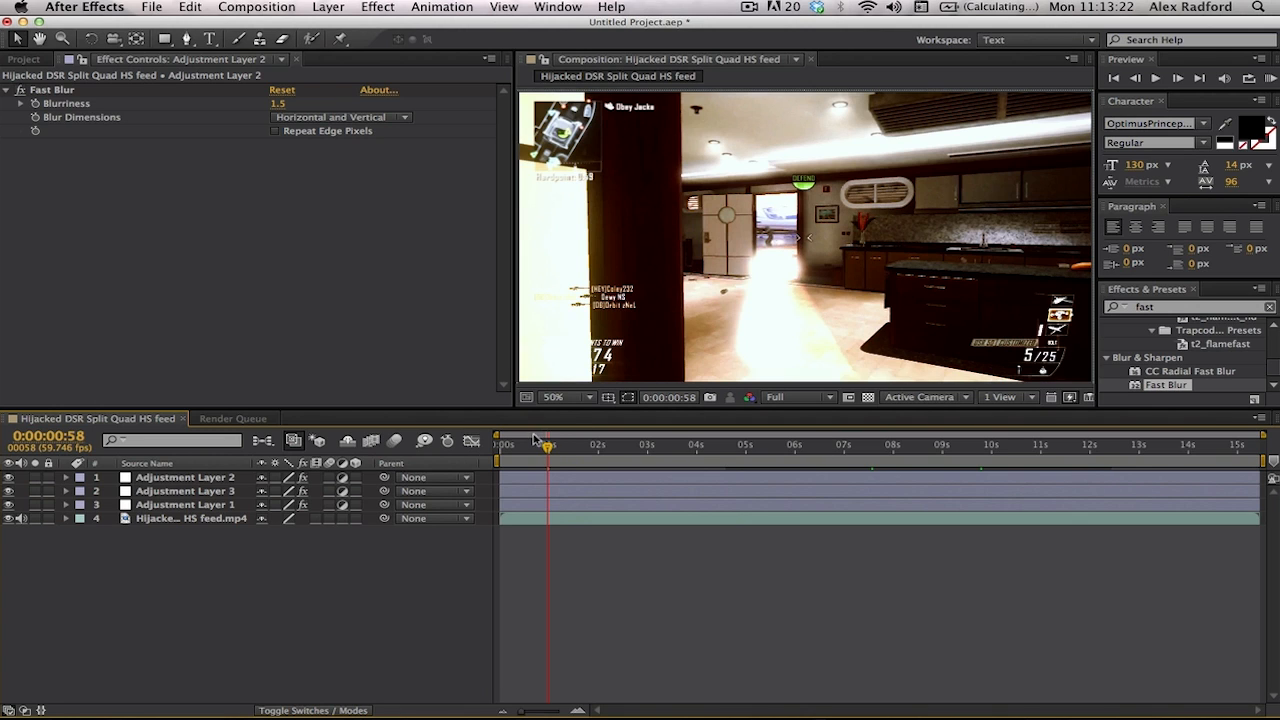
left_click(559, 449)
left_click_drag(566, 450, 567, 450)
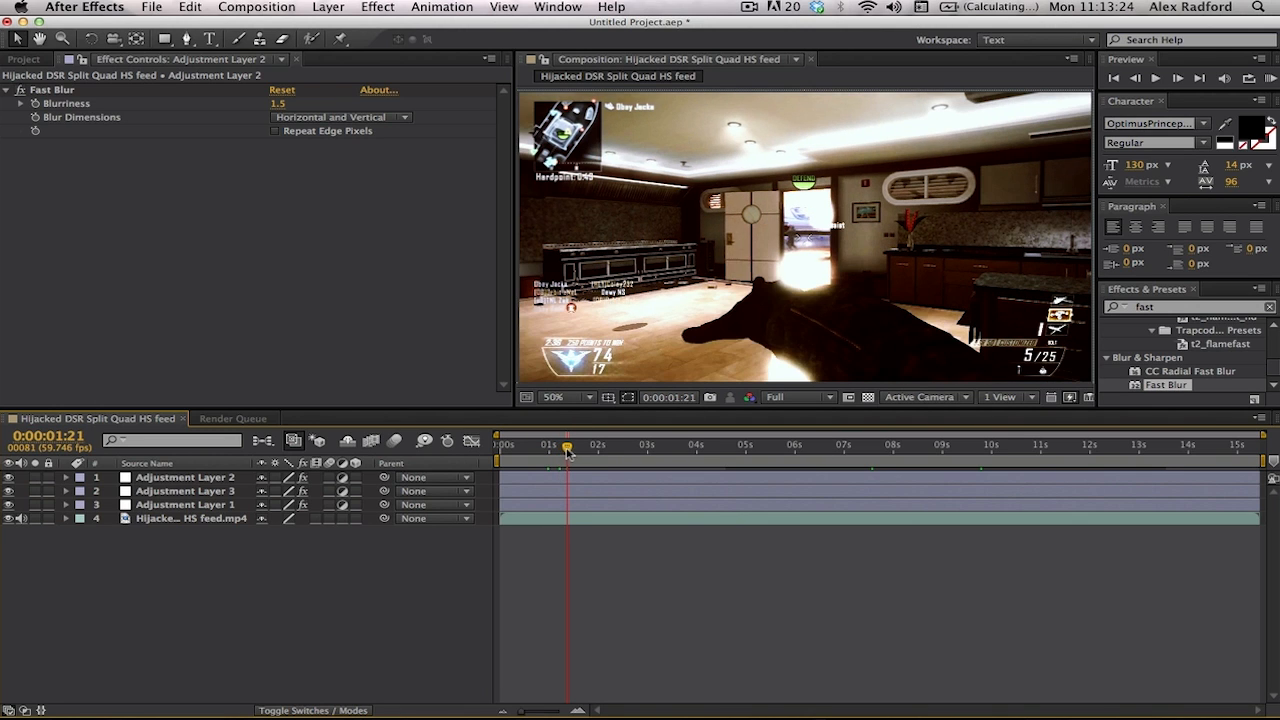
left_click(620, 450)
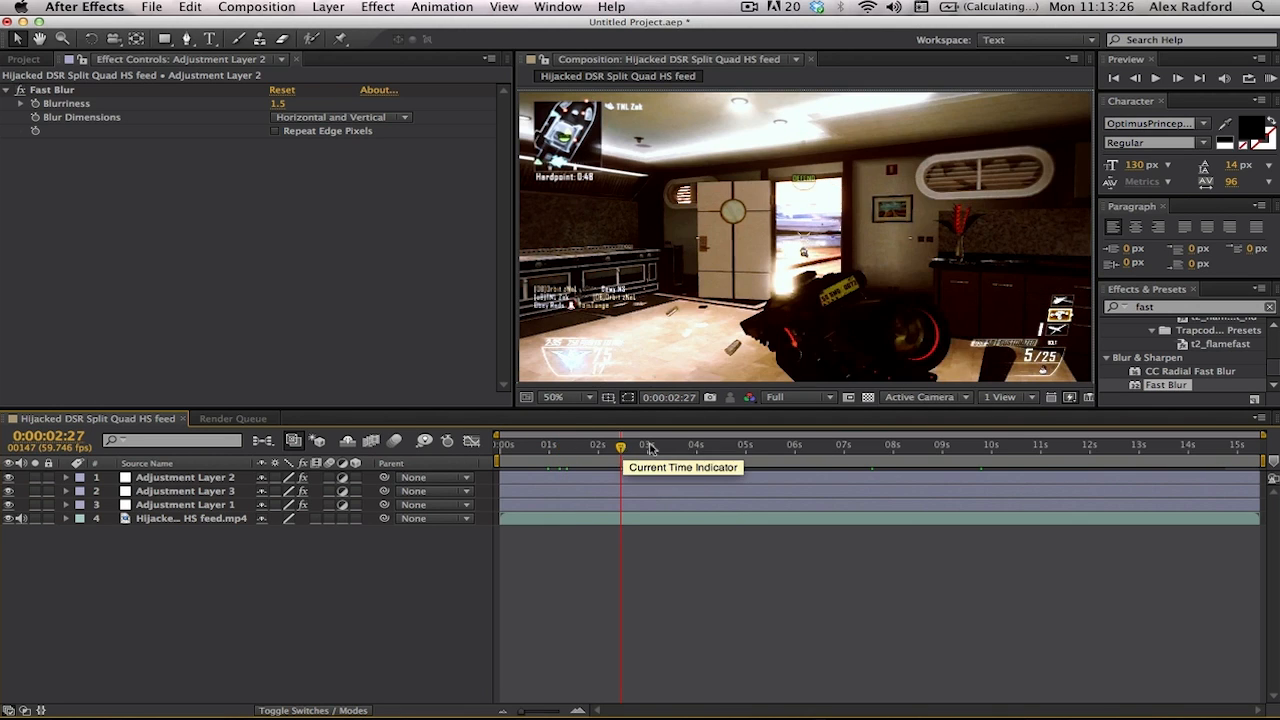
left_click(660, 447)
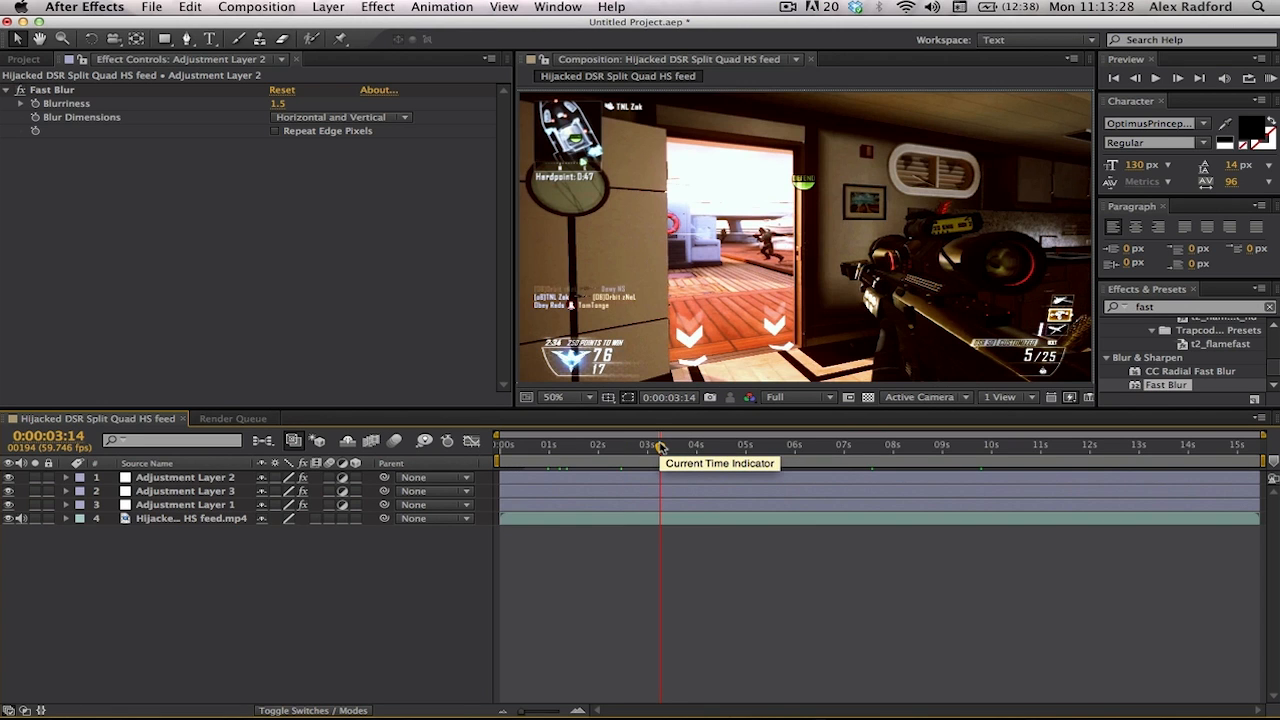
left_click(672, 449)
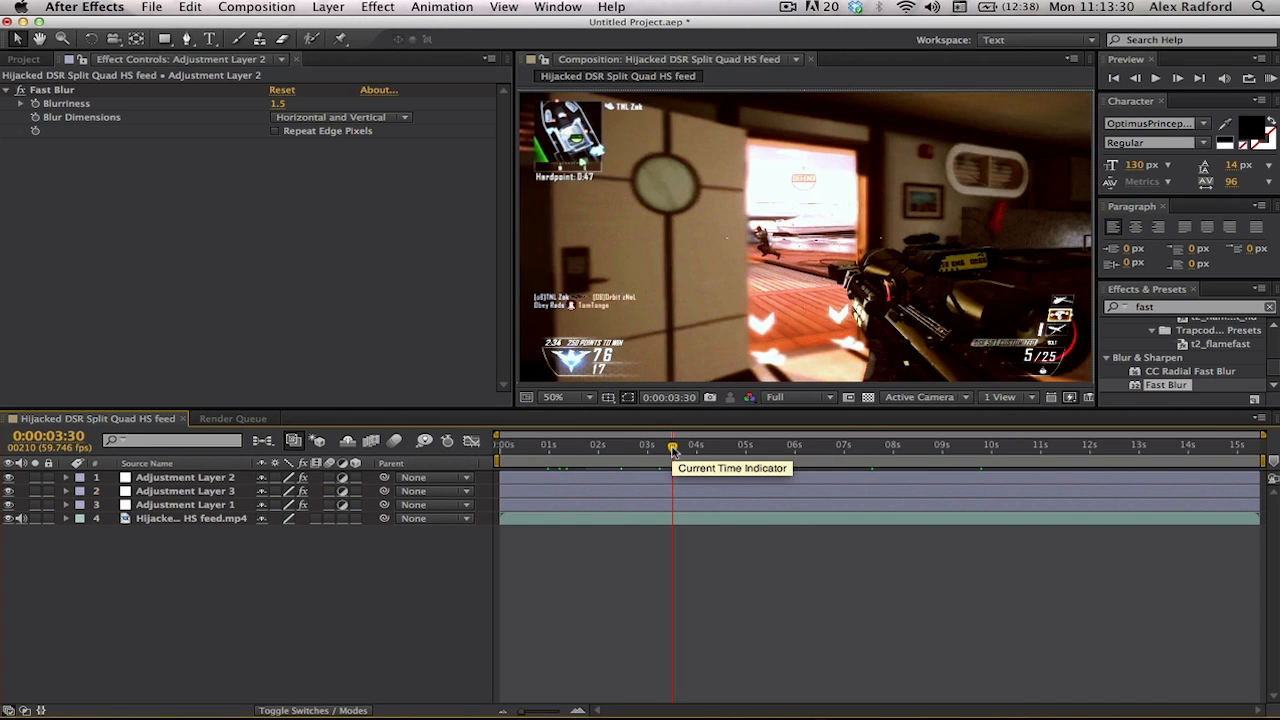
left_click(705, 450)
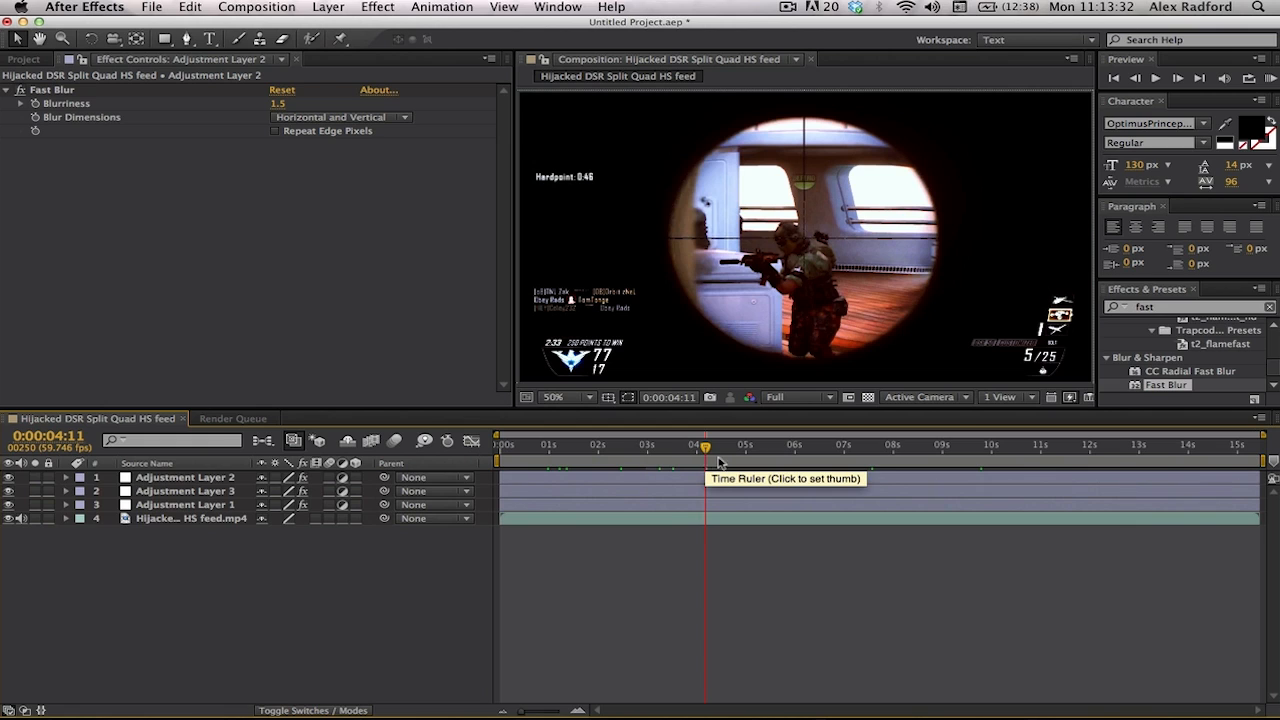
left_click(723, 461)
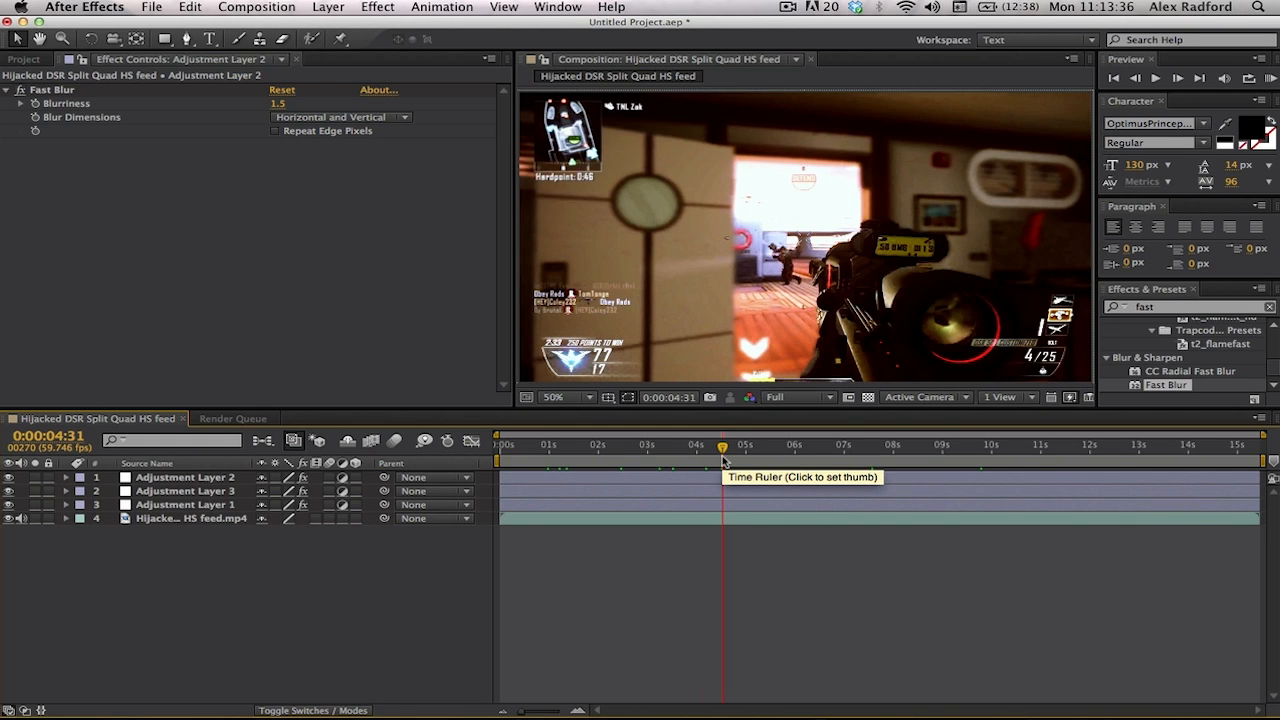
left_click(738, 452)
left_click(750, 455)
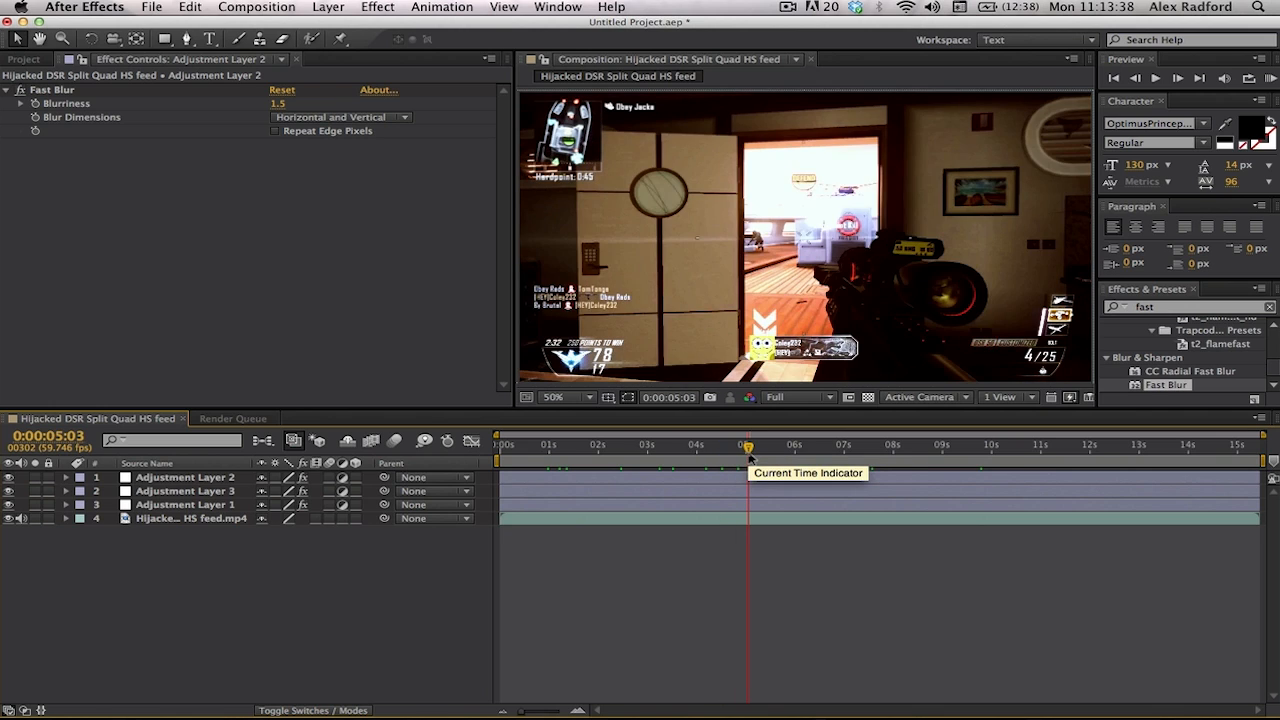
left_click(777, 456)
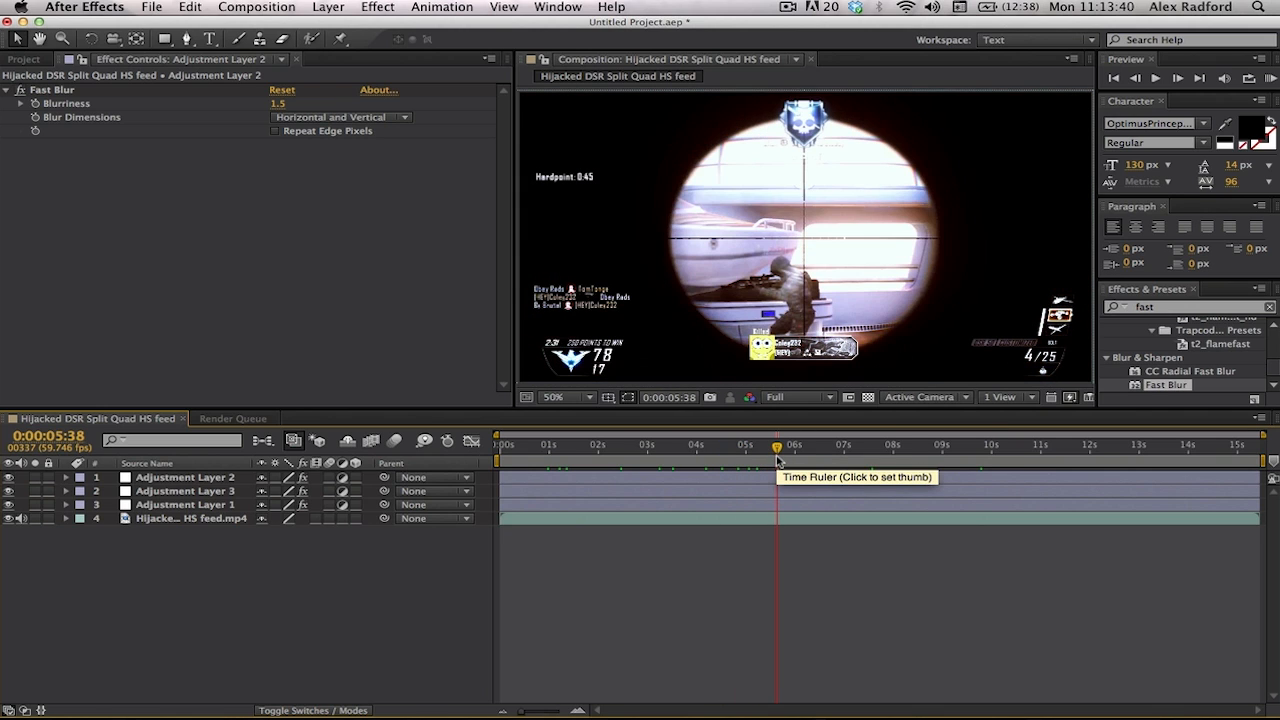
left_click(677, 456)
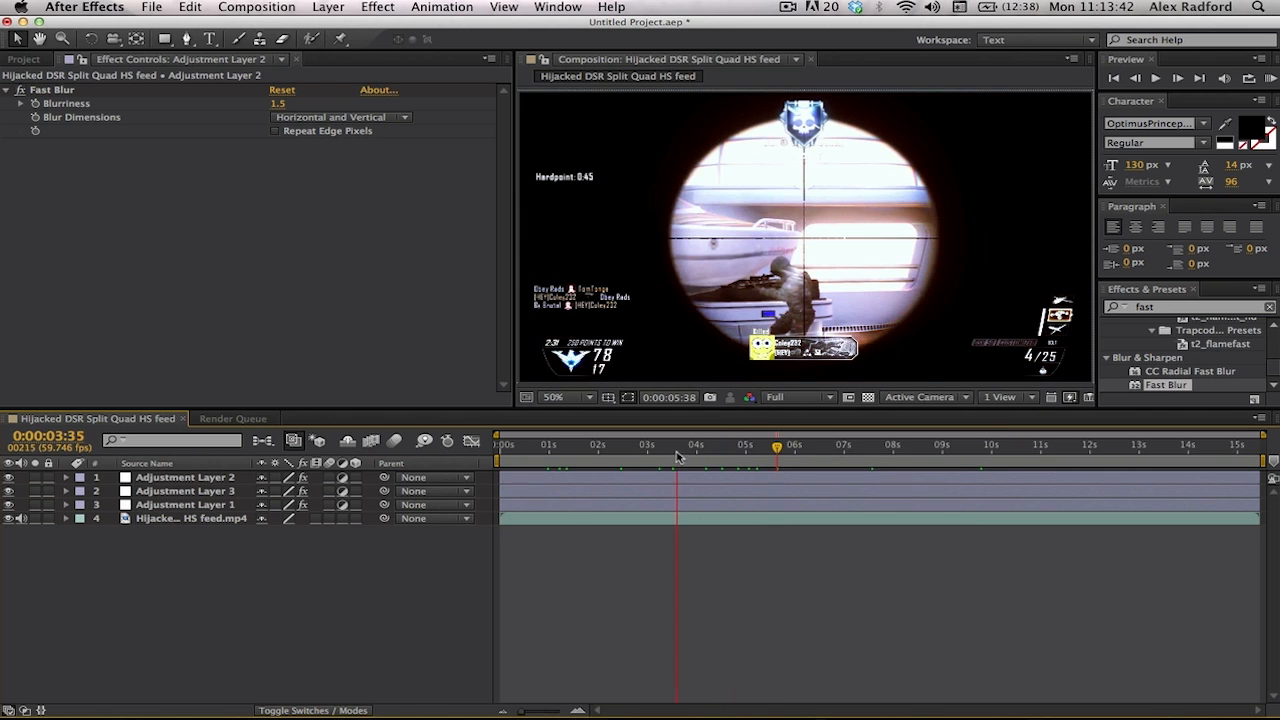
Step: Examine the colour correction and blur on the frames between 0:00:03:35 and 0:00:03:25
left_click_drag(694, 457, 677, 455)
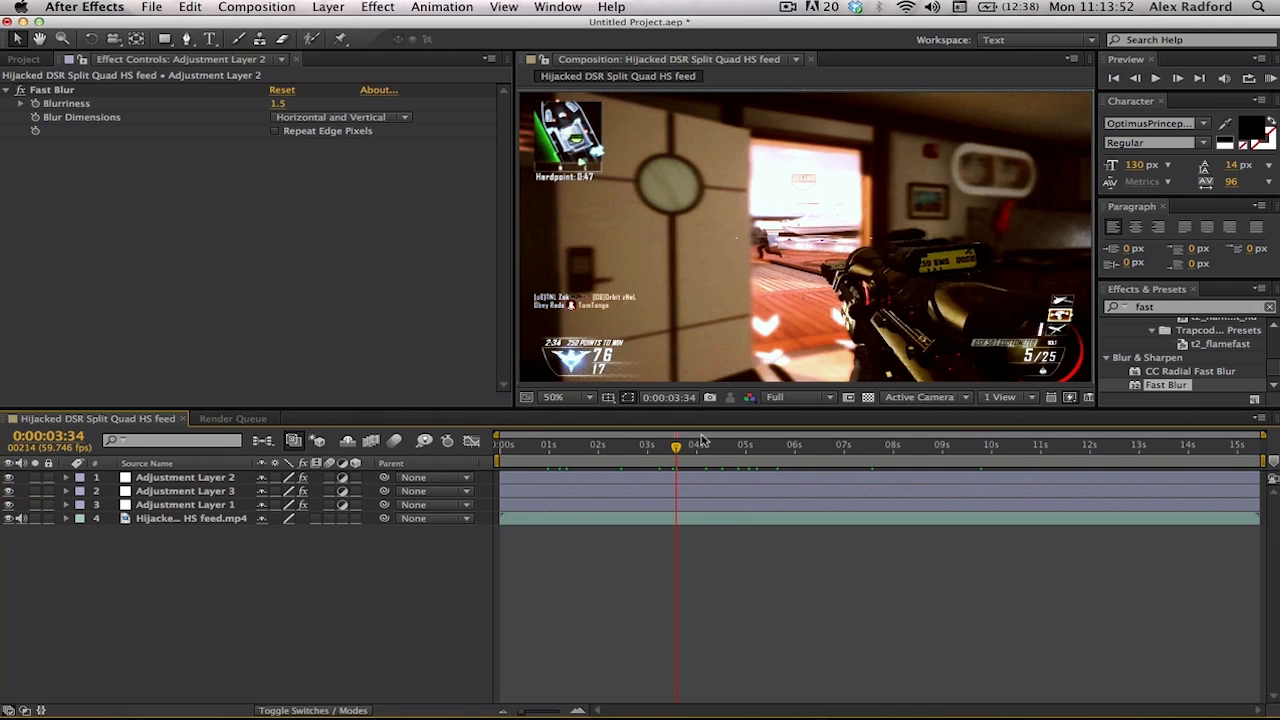
left_click_drag(676, 450, 675, 451)
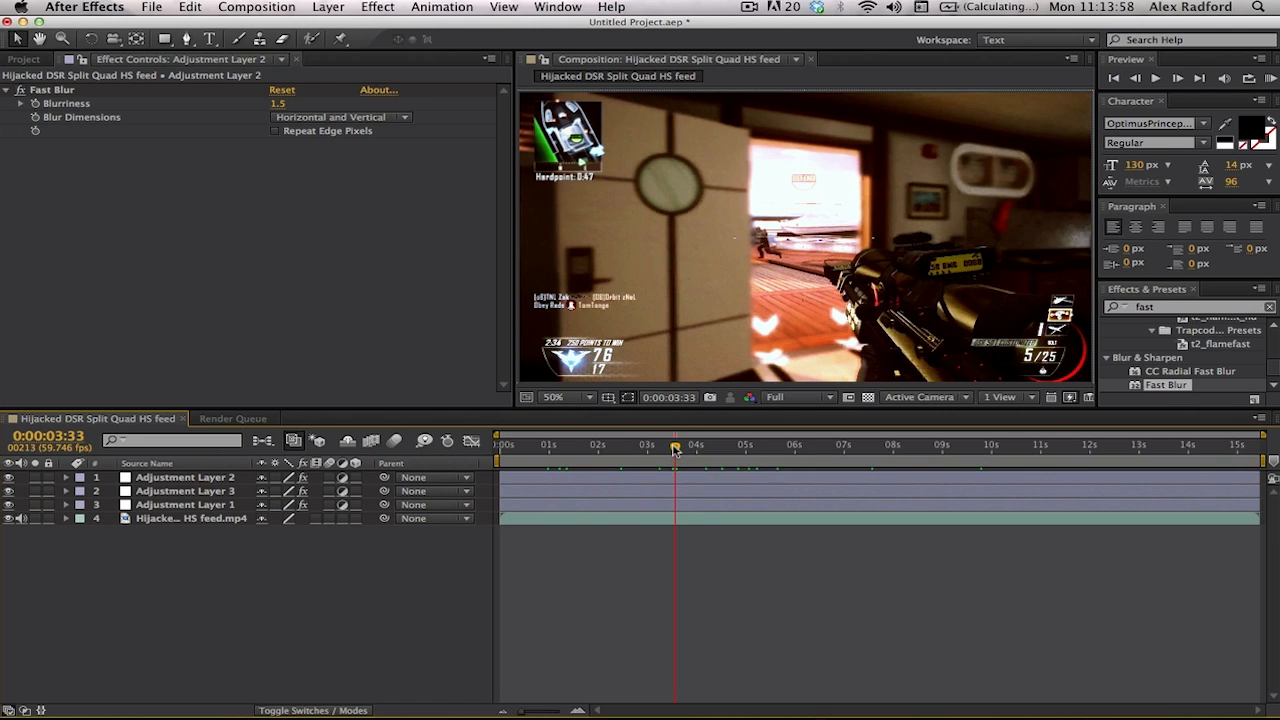
left_click_drag(673, 450, 669, 449)
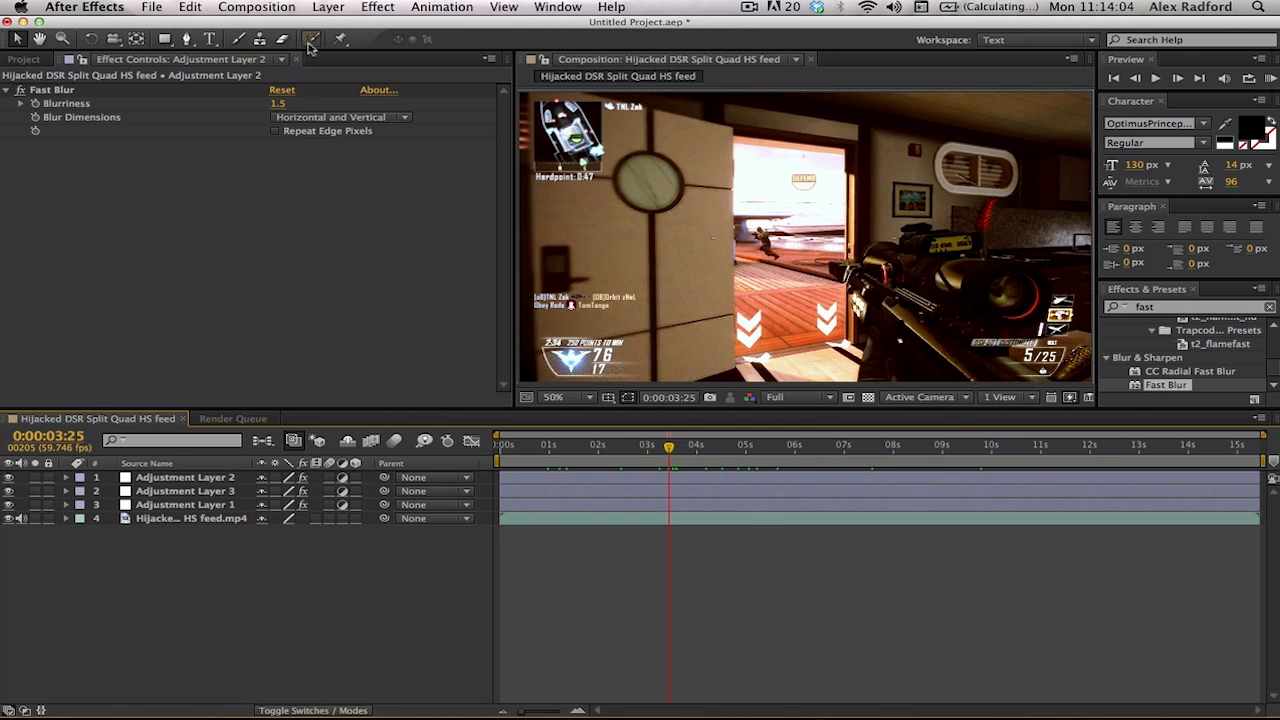
left_click(328, 9)
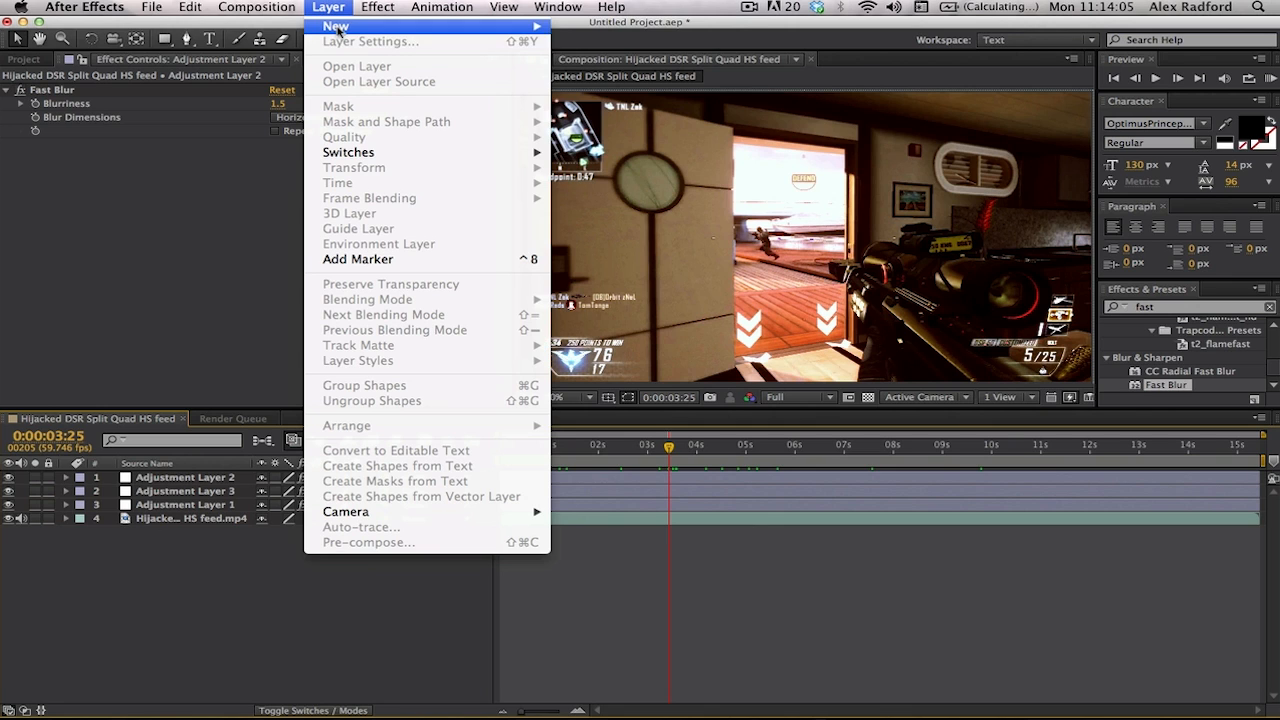
left_click(890, 598)
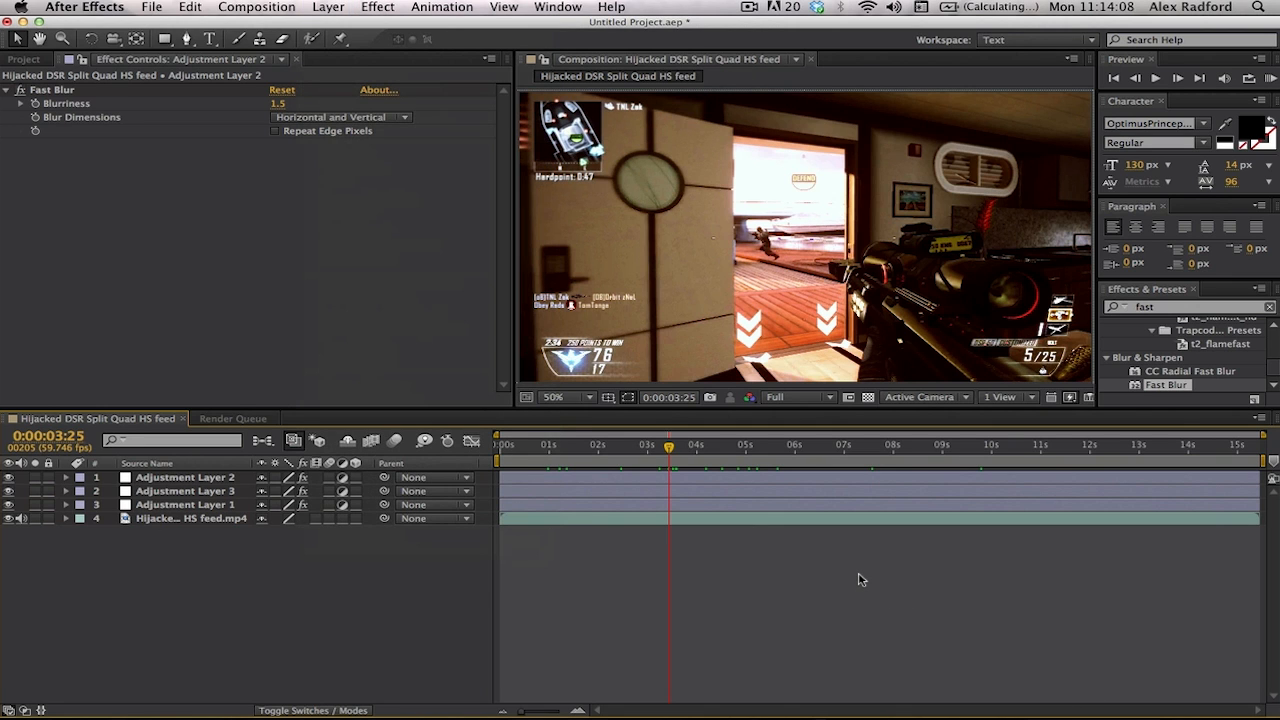
left_click(328, 7)
mouse_move(349, 31)
left_click(756, 506)
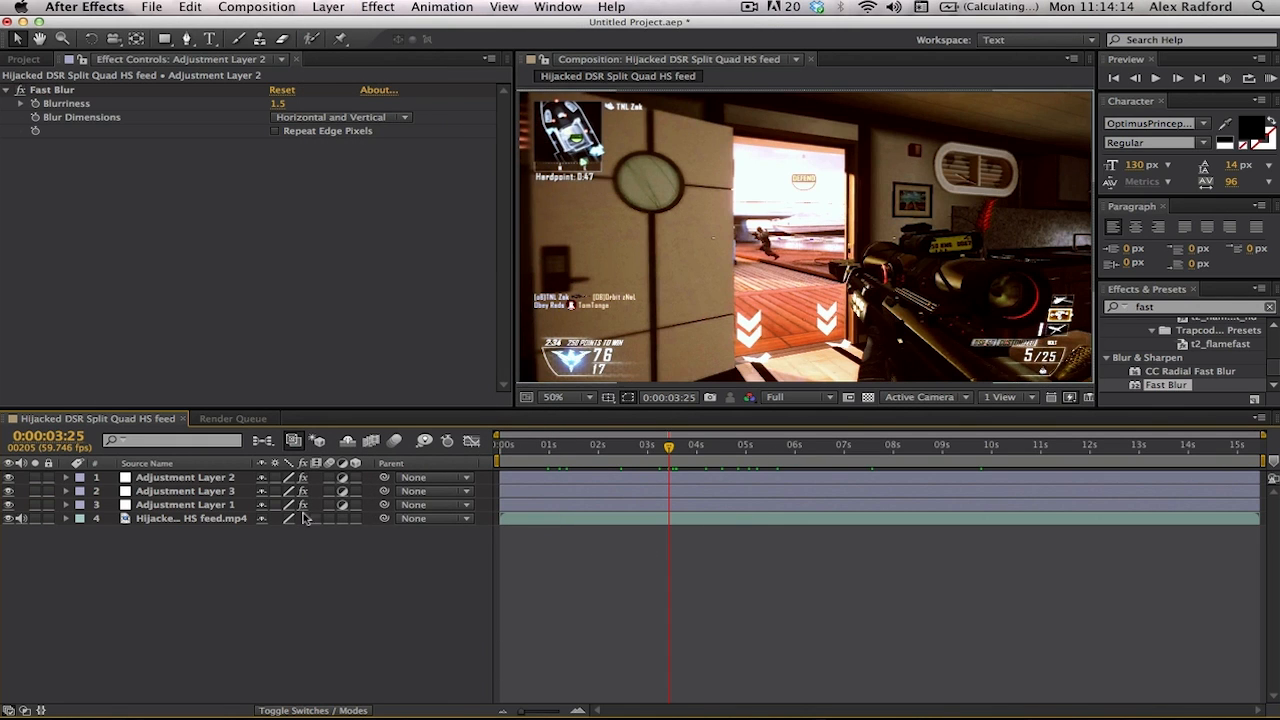
Step: Review the effects applied to Adjustment Layers 1, 3 and 2 one after another, leaving no layer selected
left_click(197, 505)
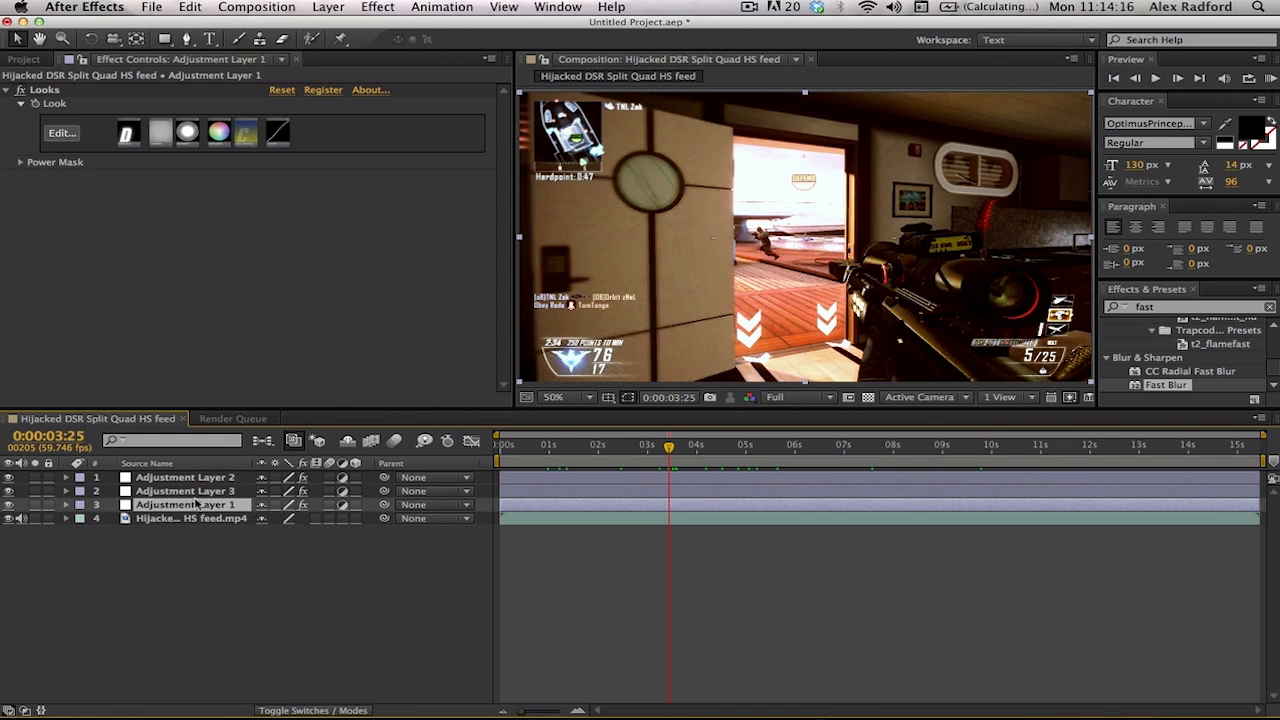
left_click(196, 491)
left_click(195, 478)
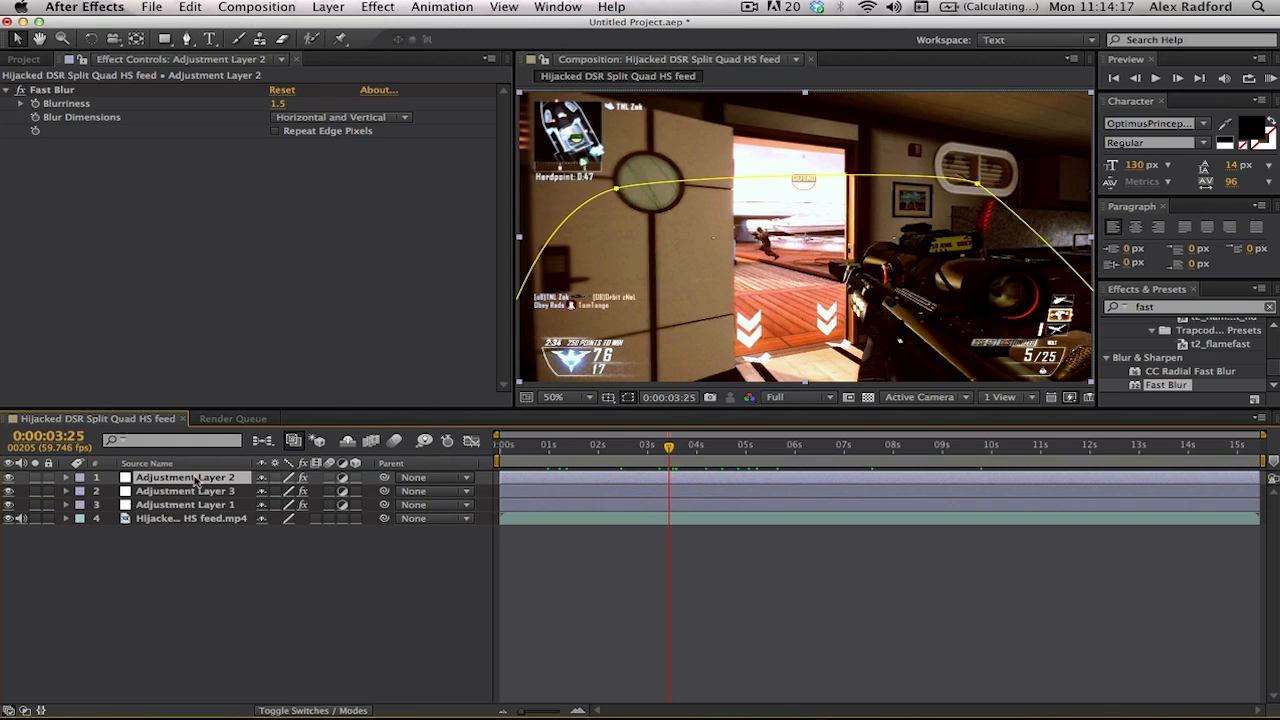
left_click(903, 536)
Step: Clear the effects search and move the current time to 0:00:02:53
left_click(648, 447)
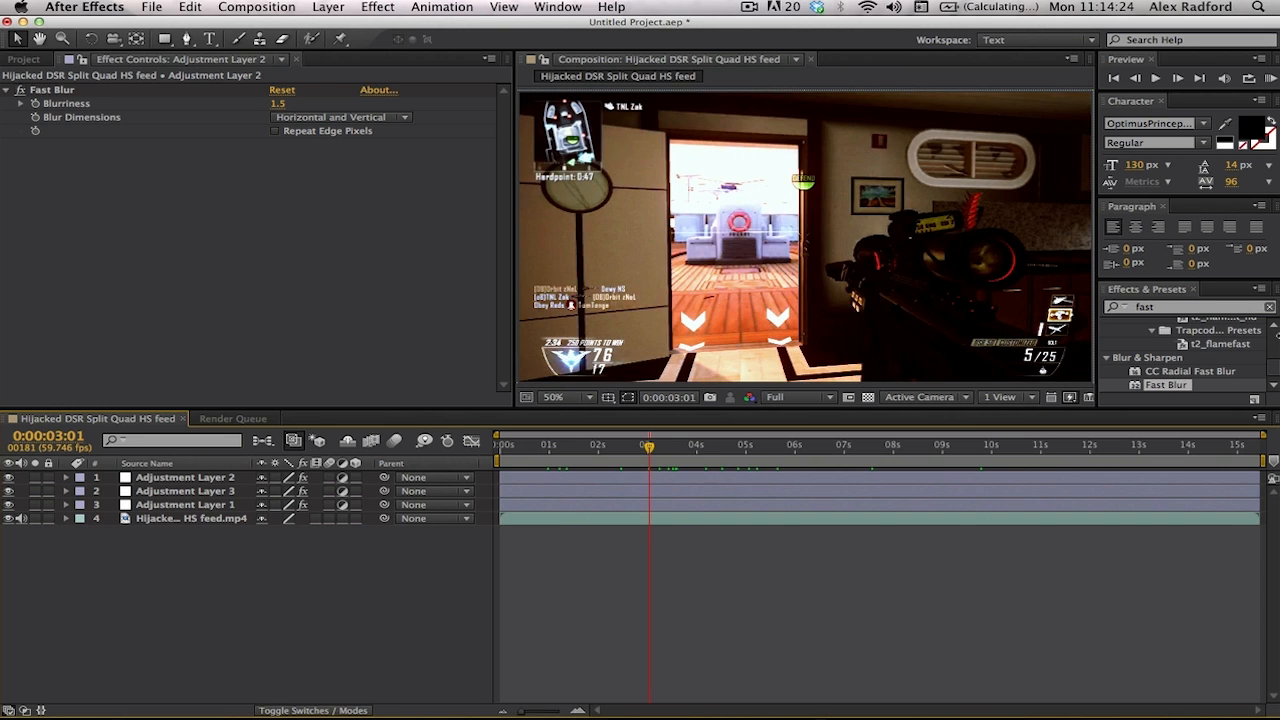
left_click(1270, 306)
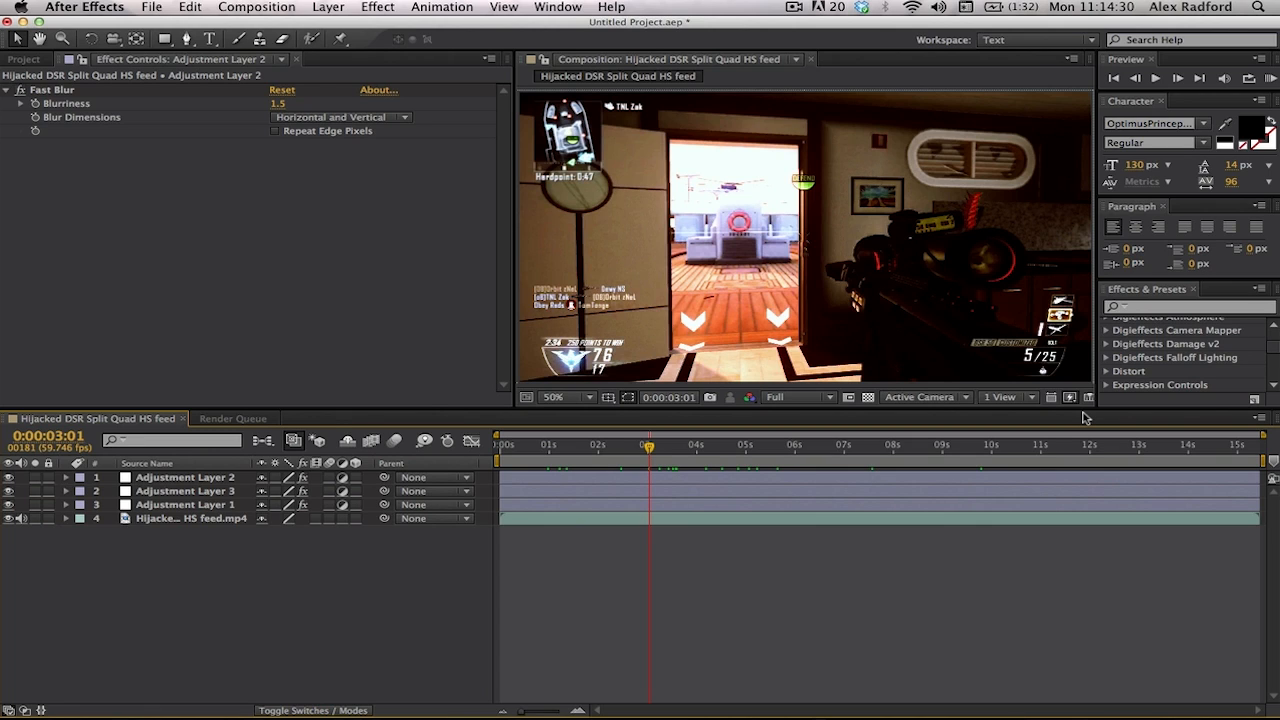
left_click_drag(650, 447, 643, 457)
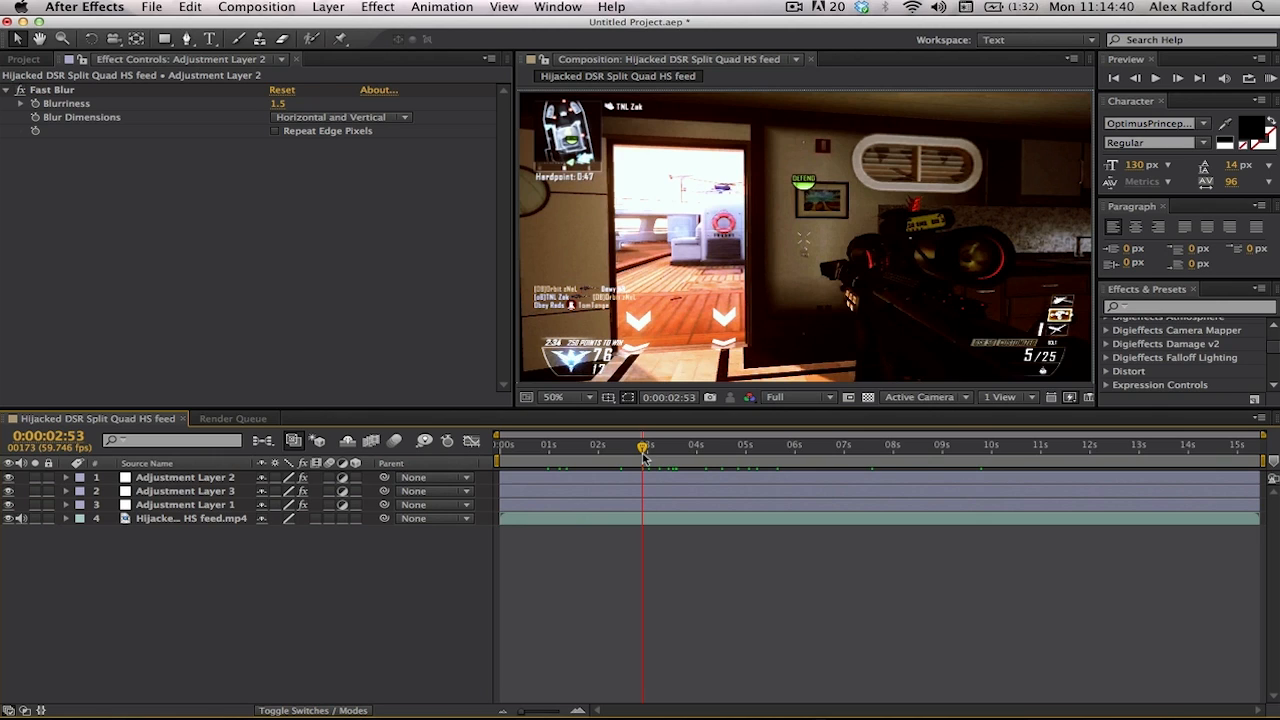
left_click(793, 8)
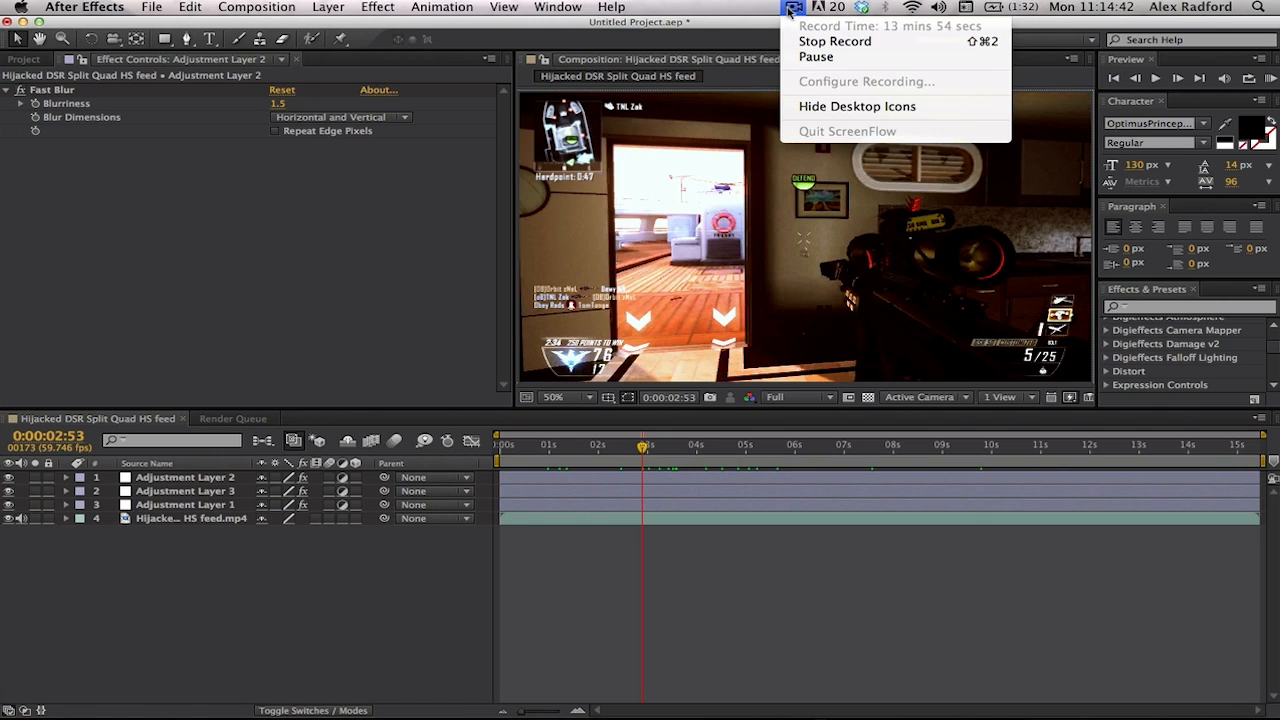
left_click(735, 44)
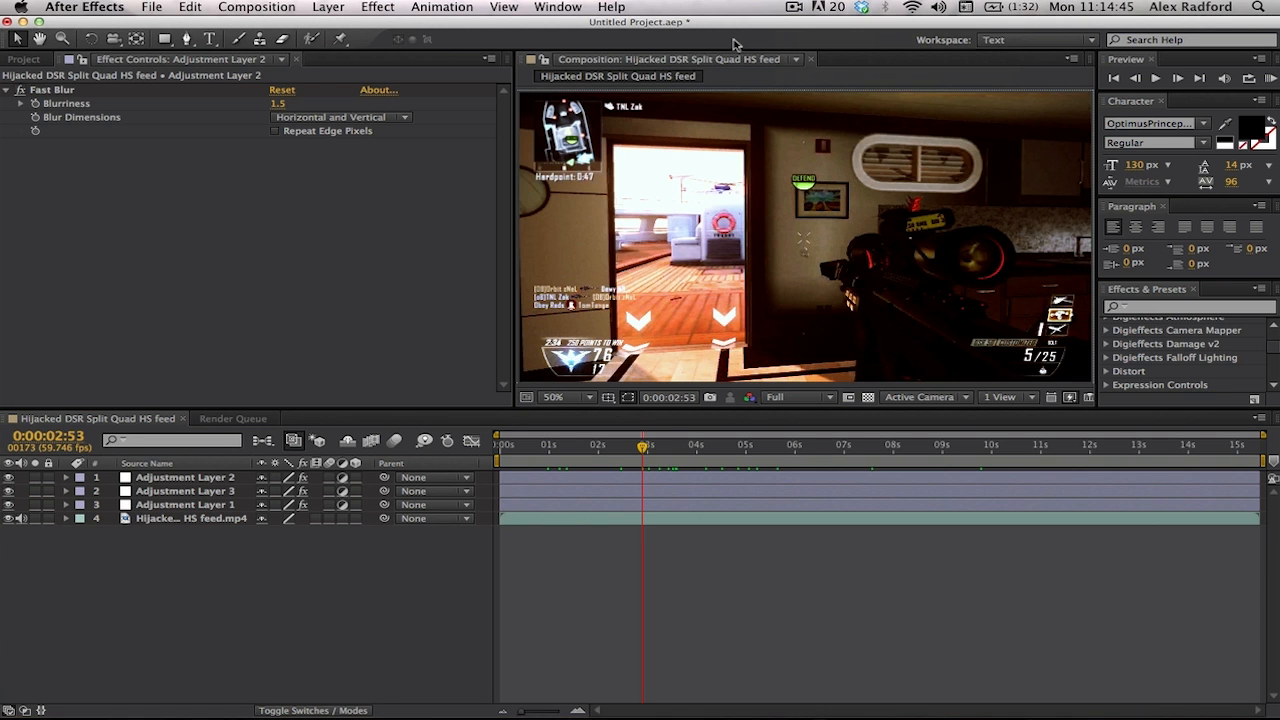